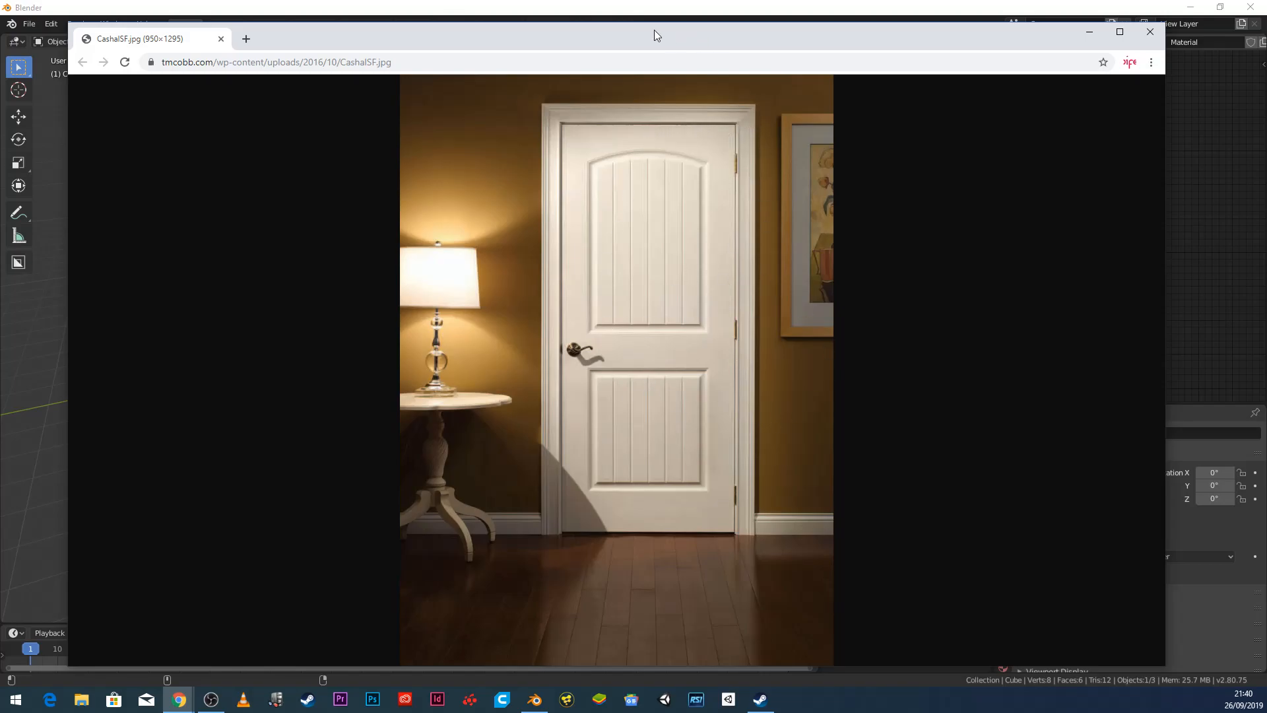
Step: Move the door reference image window aside, switch to Blender and dismiss its splash screen
drag(623, 33, 1266, 90)
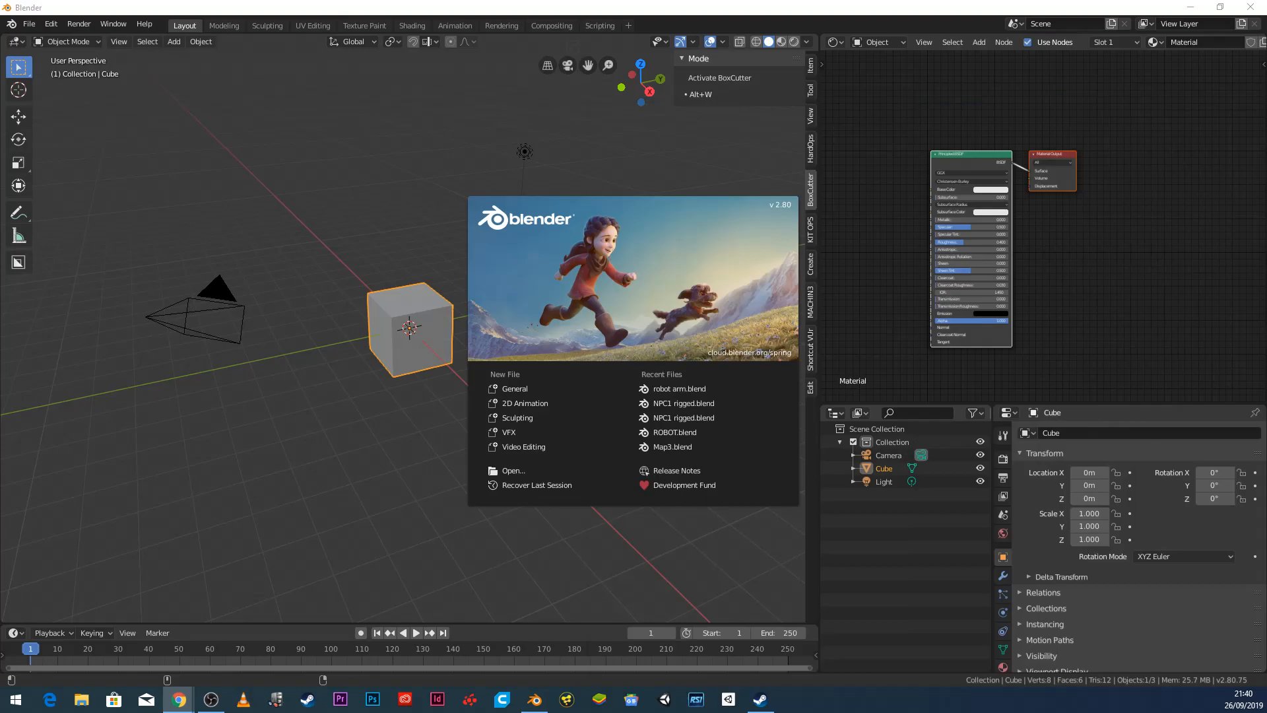
click(586, 14)
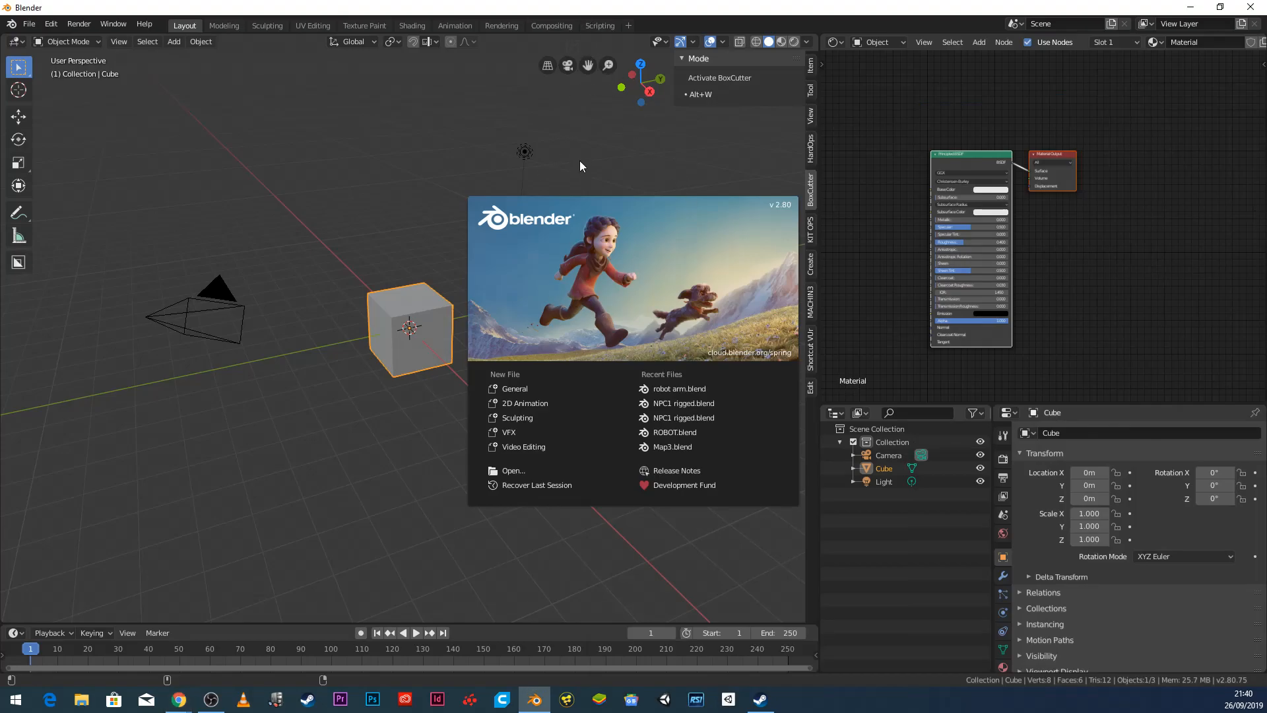
click(580, 166)
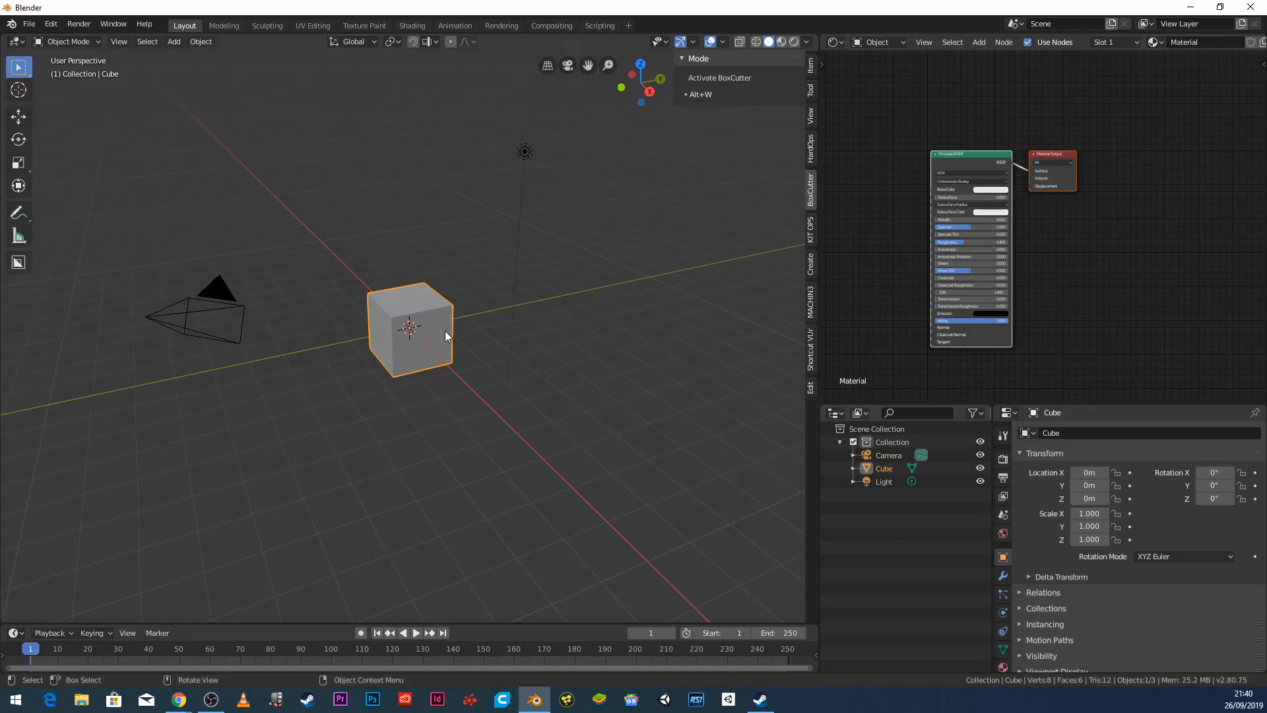
Step: Start the Shortcut VUr add-on and dock its key display on the Right
click(810, 350)
click(758, 78)
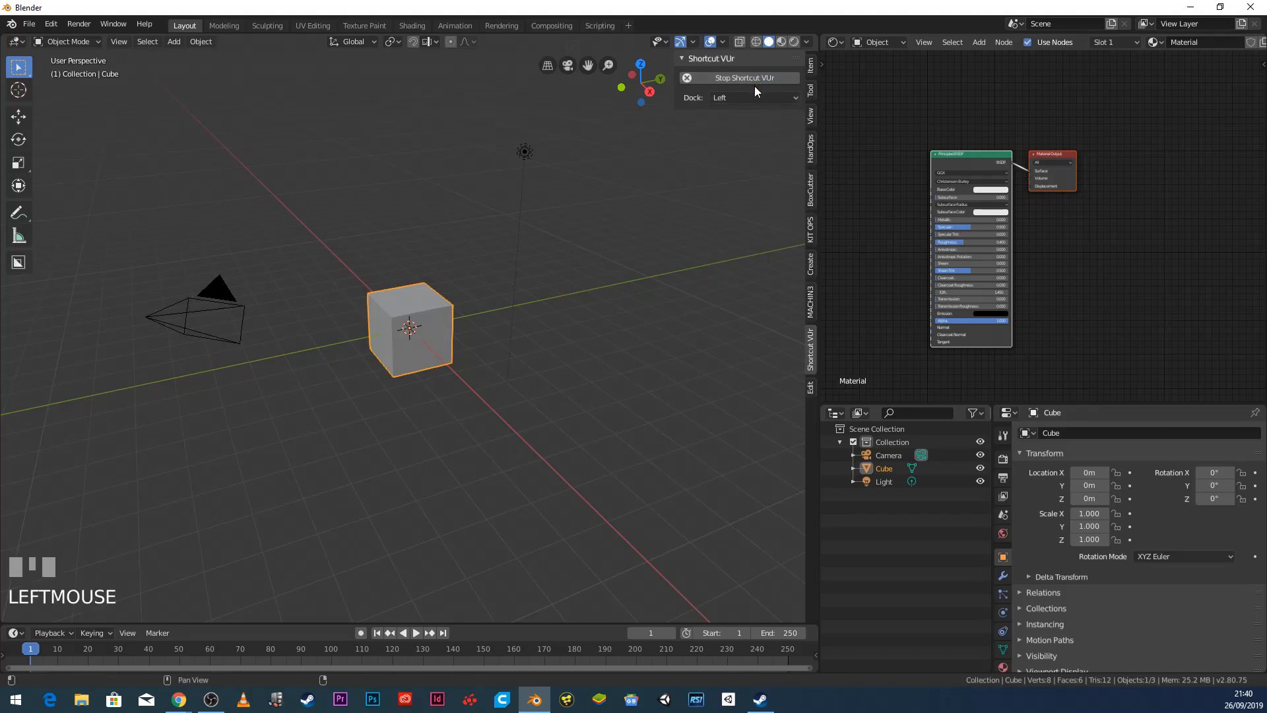
click(755, 98)
click(758, 133)
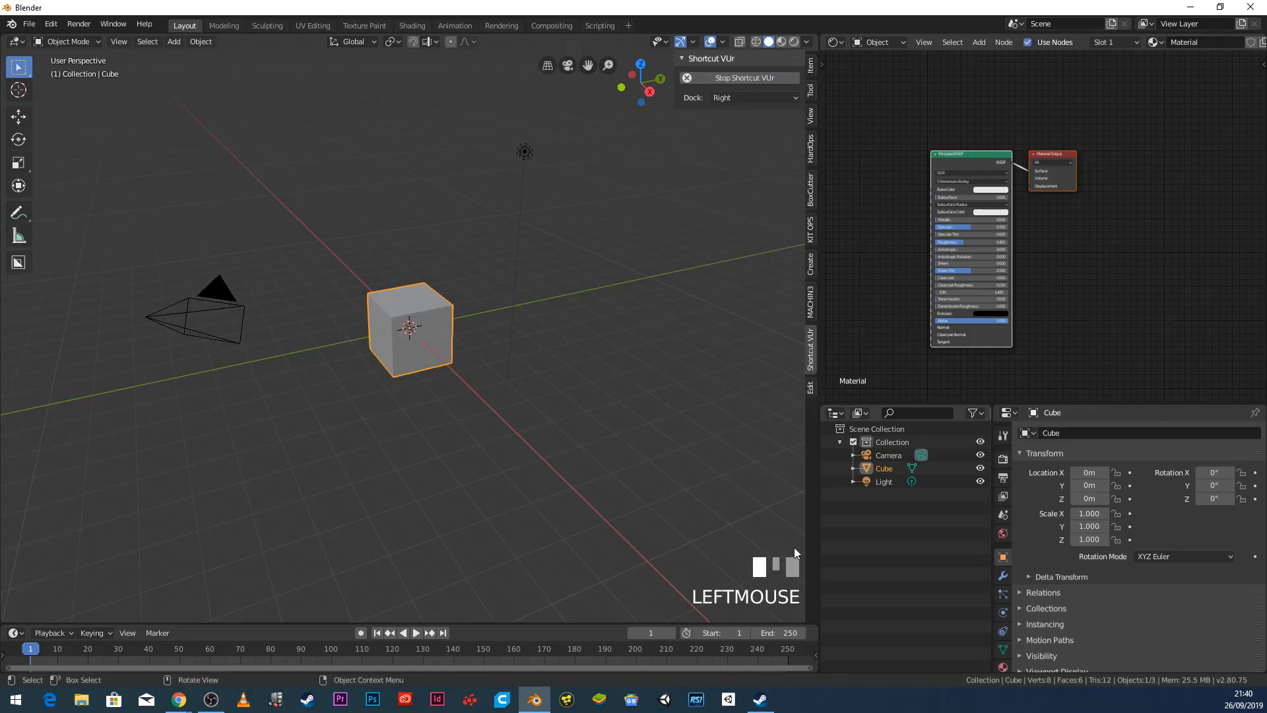
Step: Scale the default cube uniformly by a factor of 0.25
scroll(519, 390, up, 3)
scroll(517, 391, down, 2)
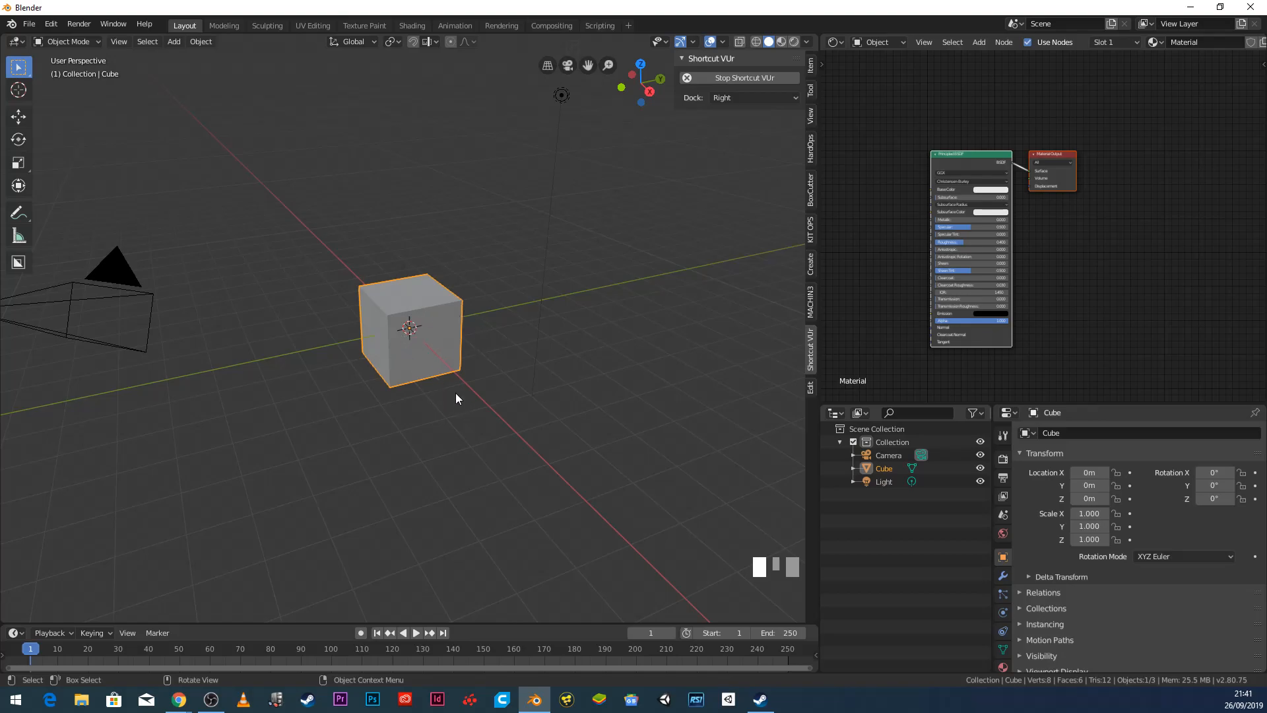
text(s.25)
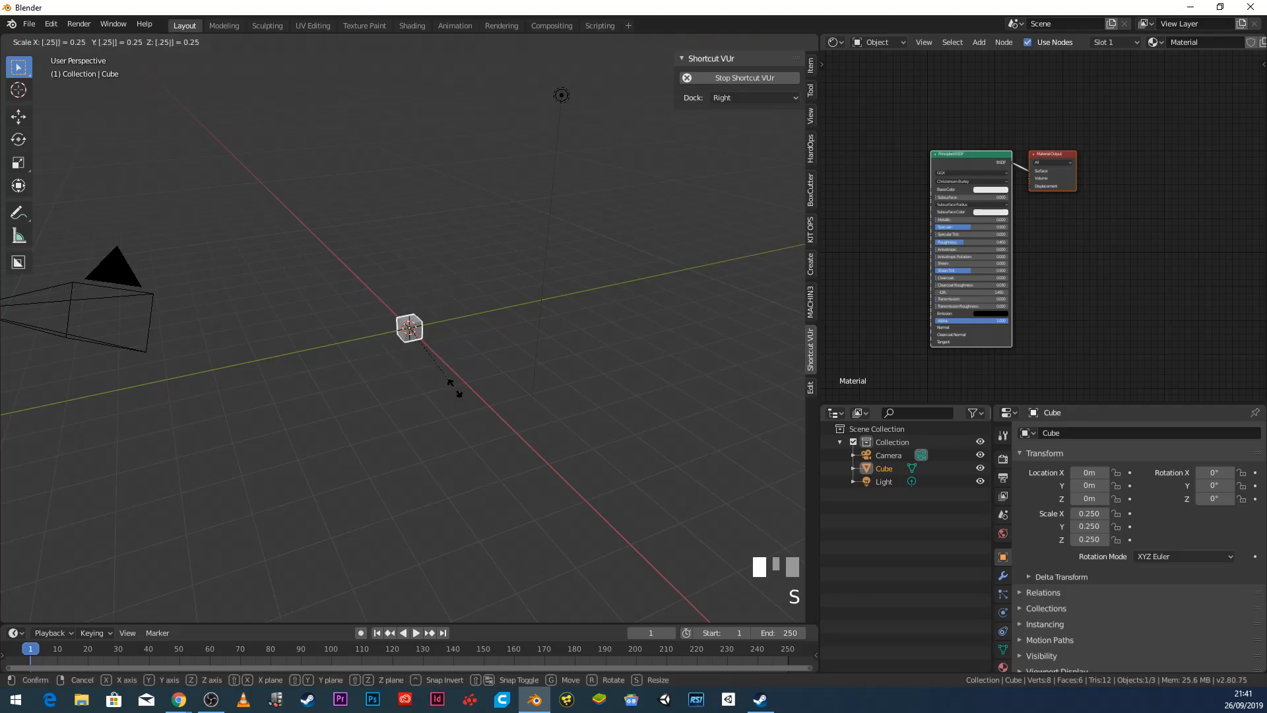
key(Return)
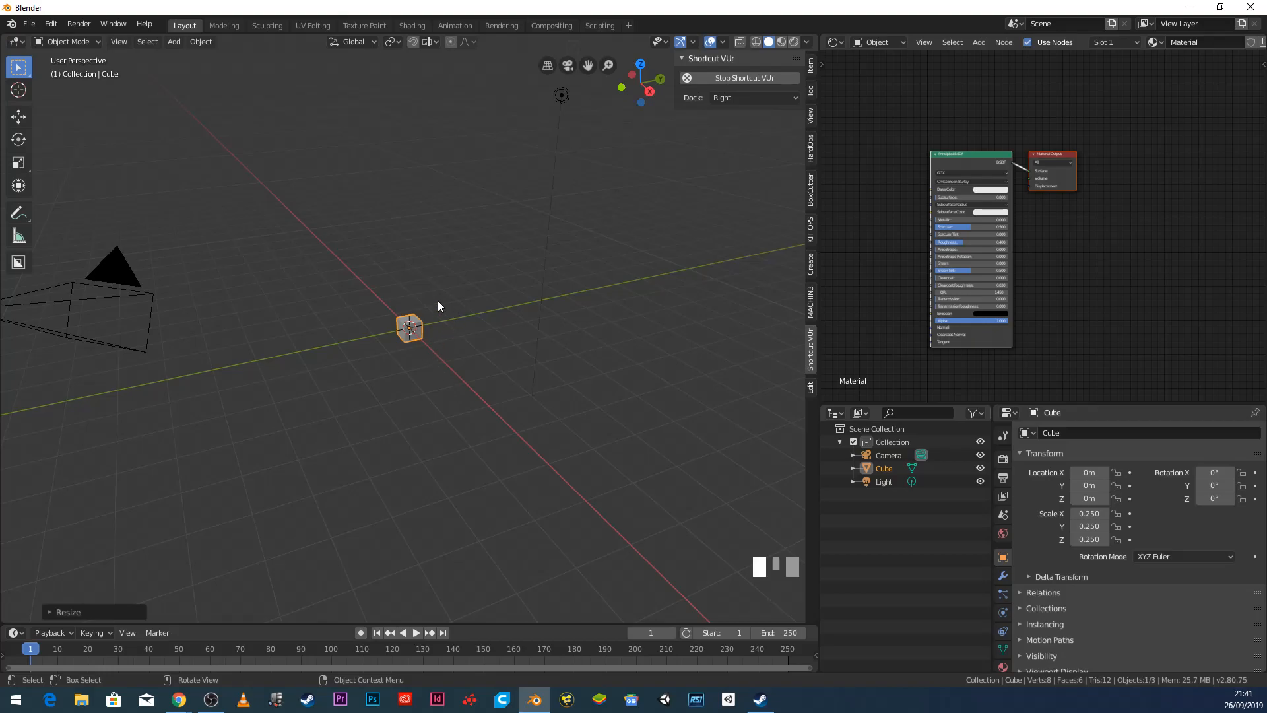
Step: Scale the cube by 0.5 along the global X axis to make it thinner
key(KP_Decimal)
scroll(449, 214, down, 3)
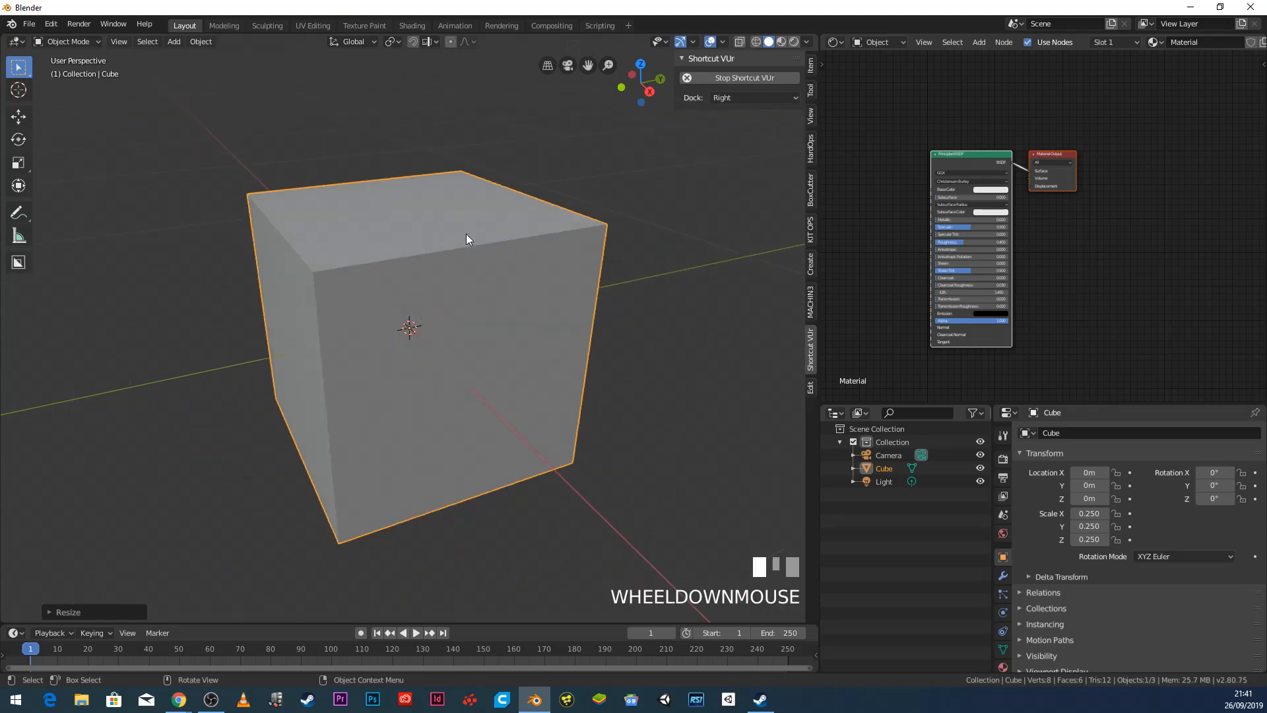
middle_drag(287, 304, 357, 332)
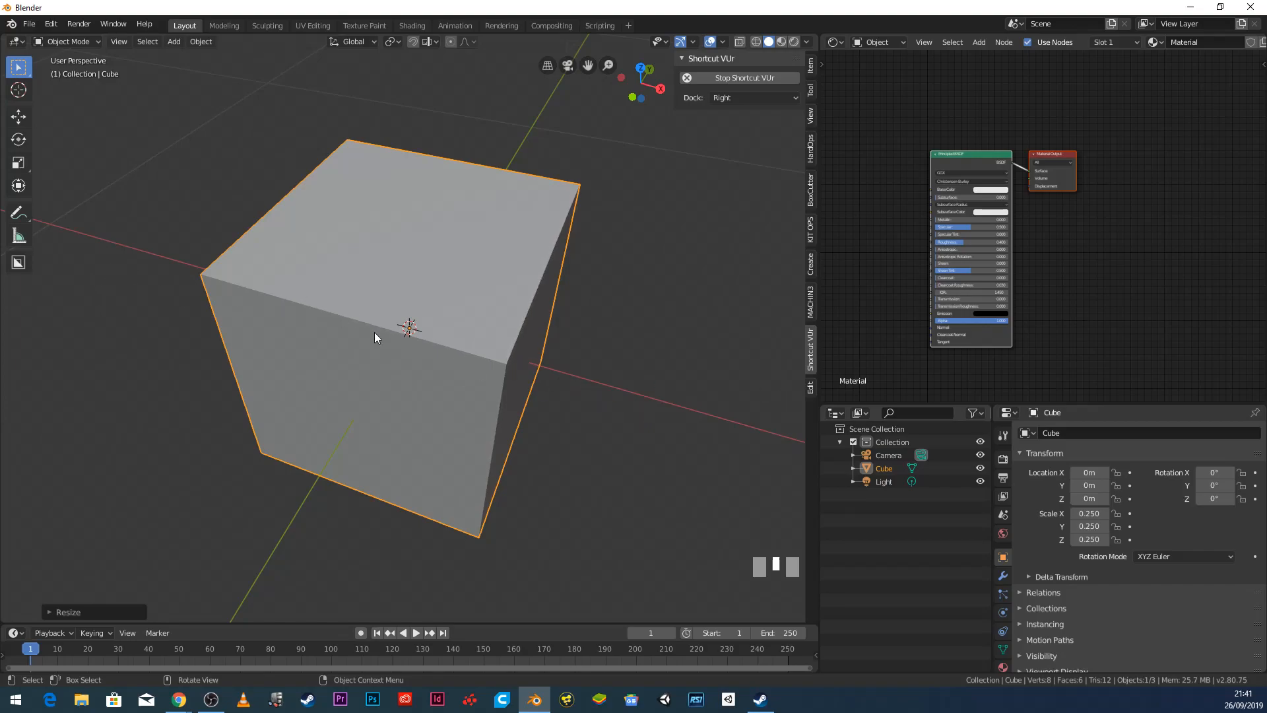
key(s)
key(x)
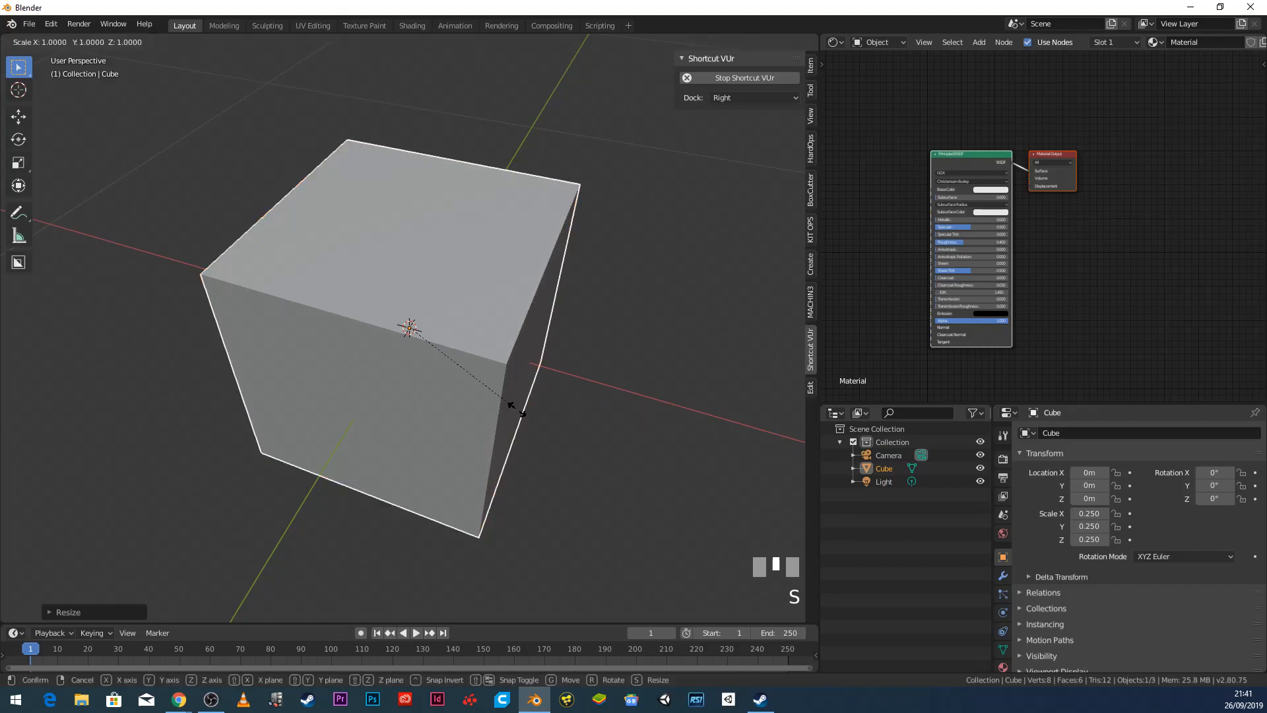
key(period)
text(5)
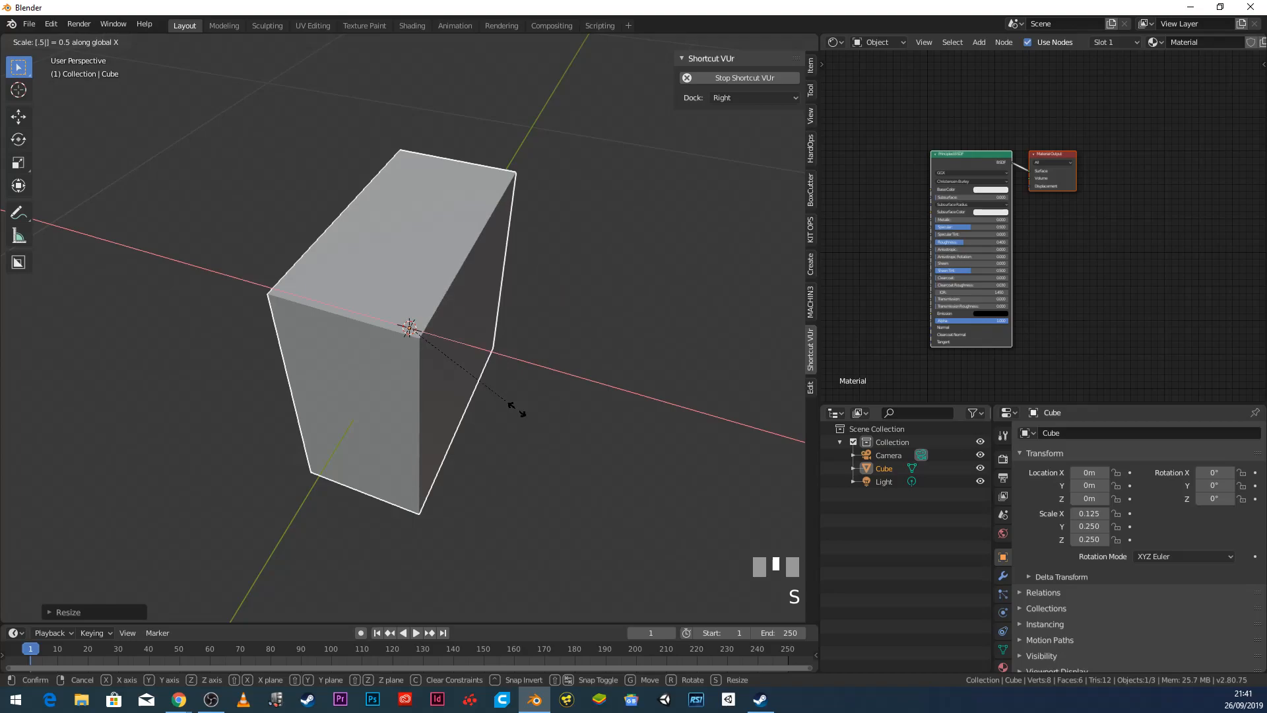
key(Return)
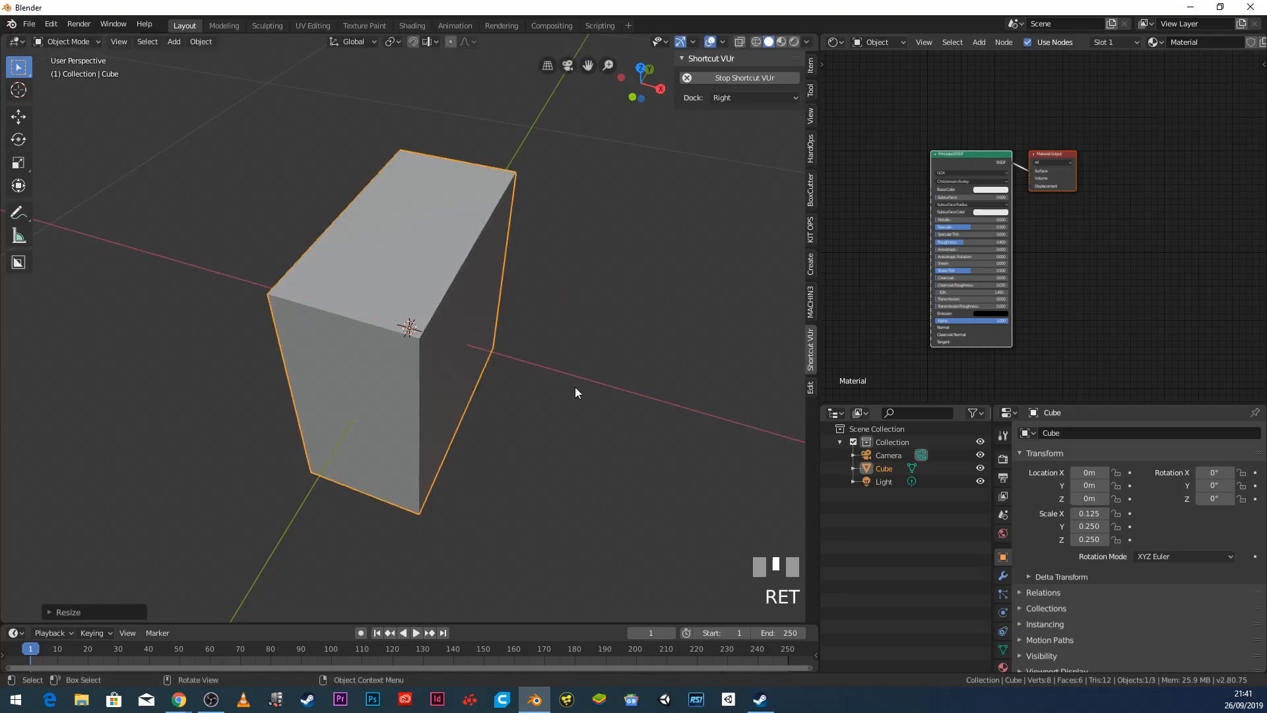
Step: Stretch the cube along the global Z axis to a Z scale of 0.500
middle_drag(594, 378, 408, 342)
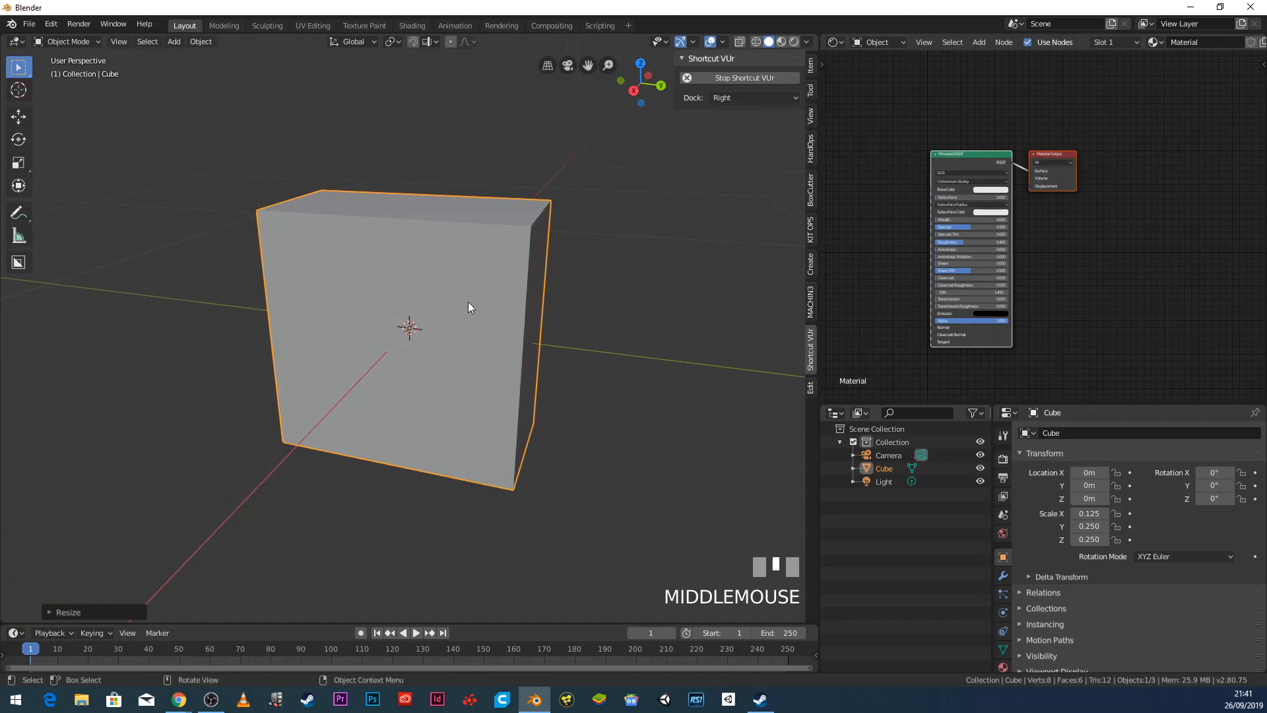
scroll(486, 277, down, 10)
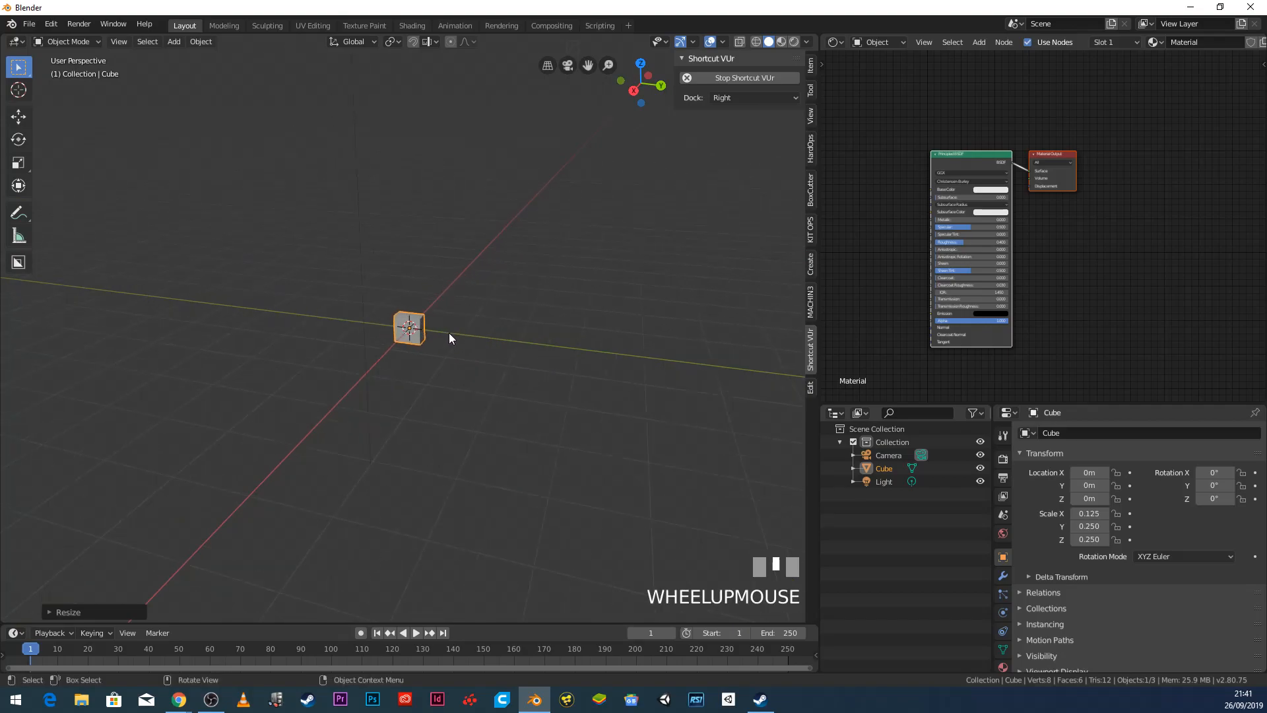
scroll(449, 332, up, 10)
scroll(433, 320, down, 3)
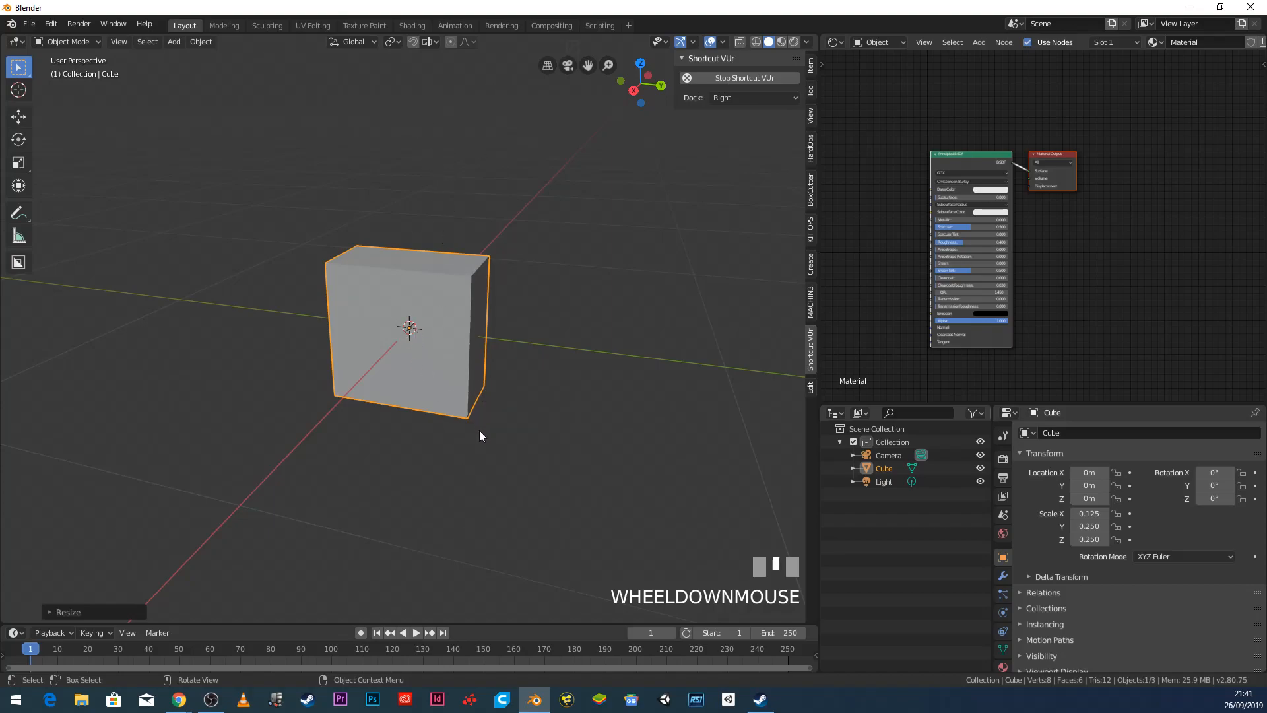
scroll(461, 358, down, 3)
mouse_move(460, 358)
middle_down()
mouse_move(416, 354)
mouse_move(449, 366)
middle_up()
key(s)
key(z)
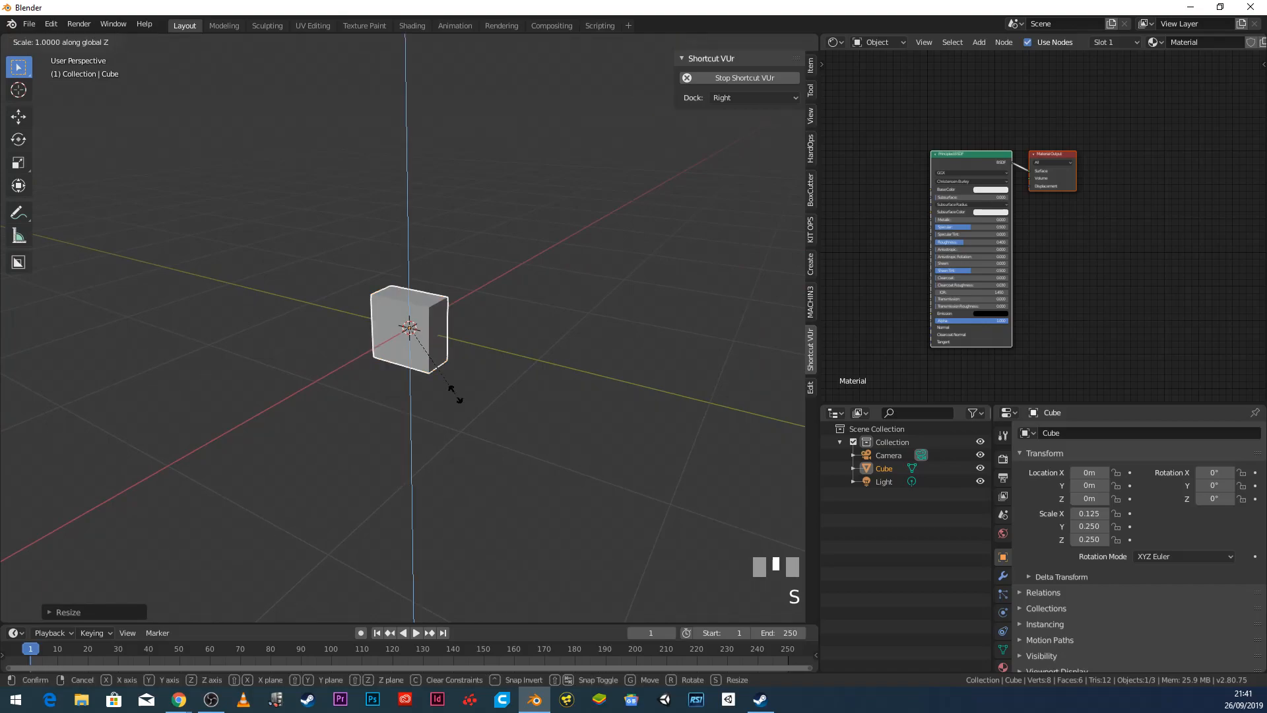
click(455, 394)
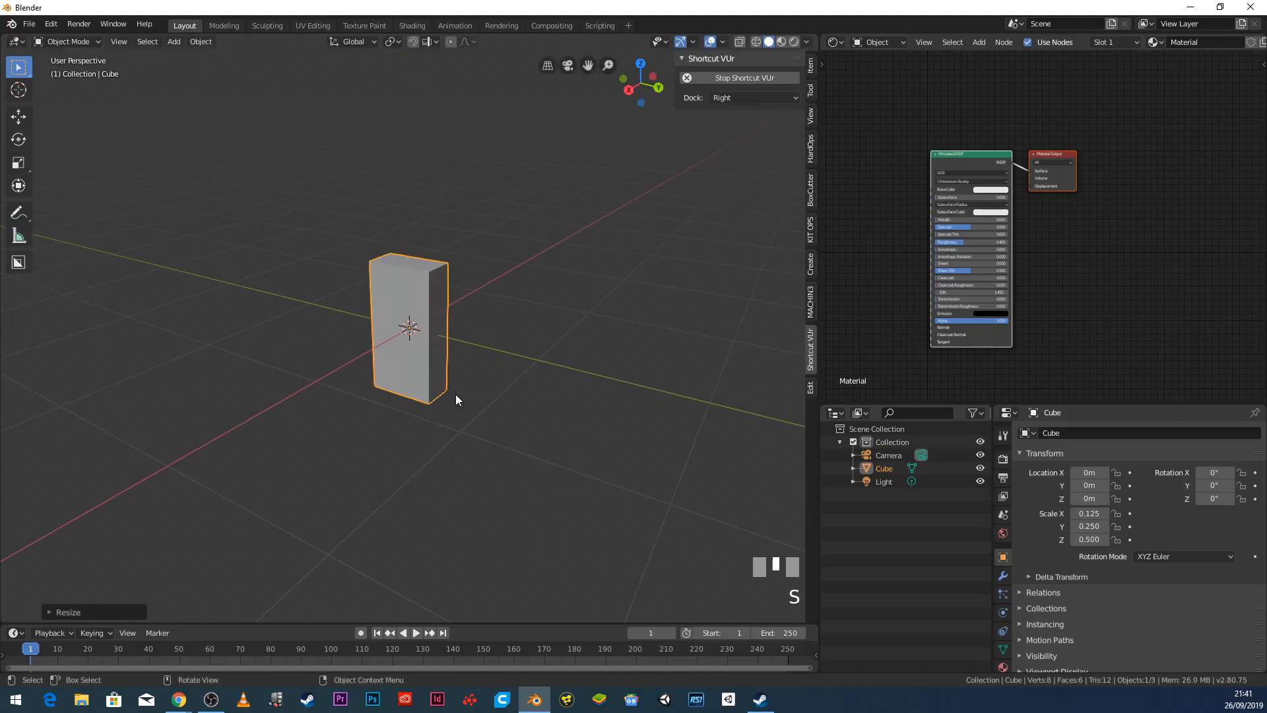
Step: Enlarge the outliner and properties area and rename the cube object to "door"
middle_drag(341, 366, 385, 355)
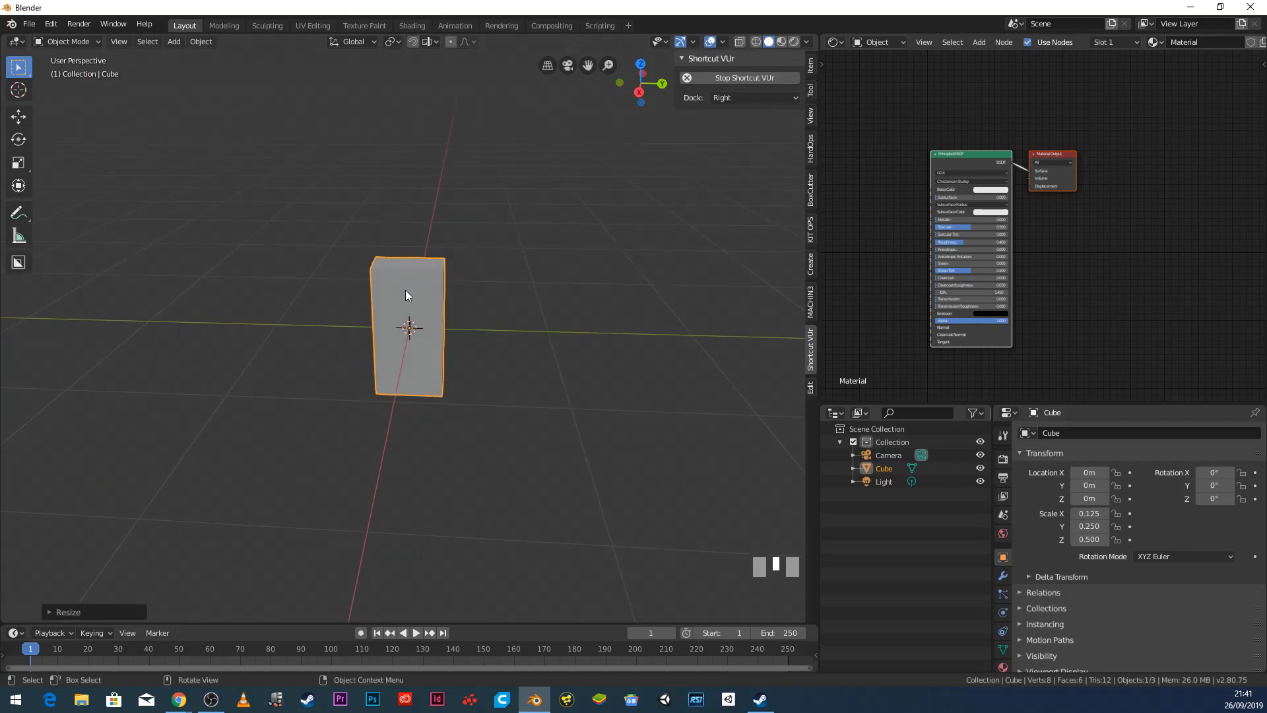
scroll(405, 290, up, 3)
shift+middle_drag(403, 295, 400, 375)
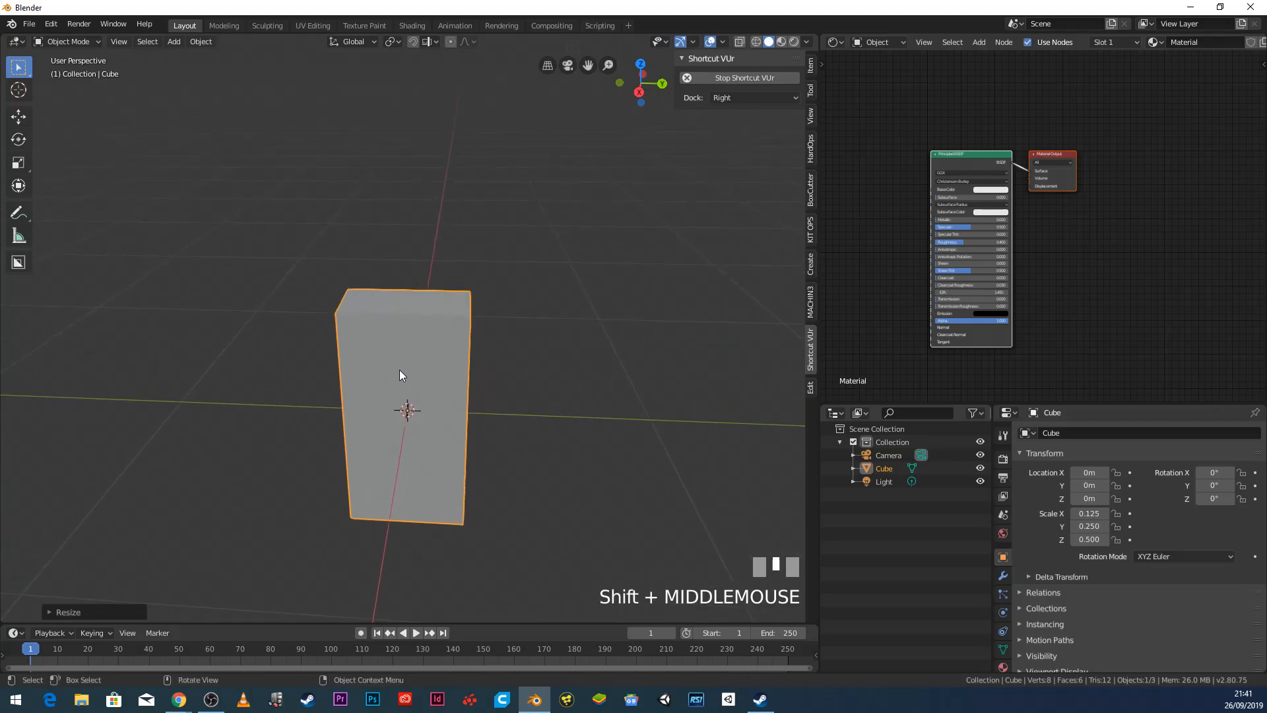
scroll(400, 375, up, 3)
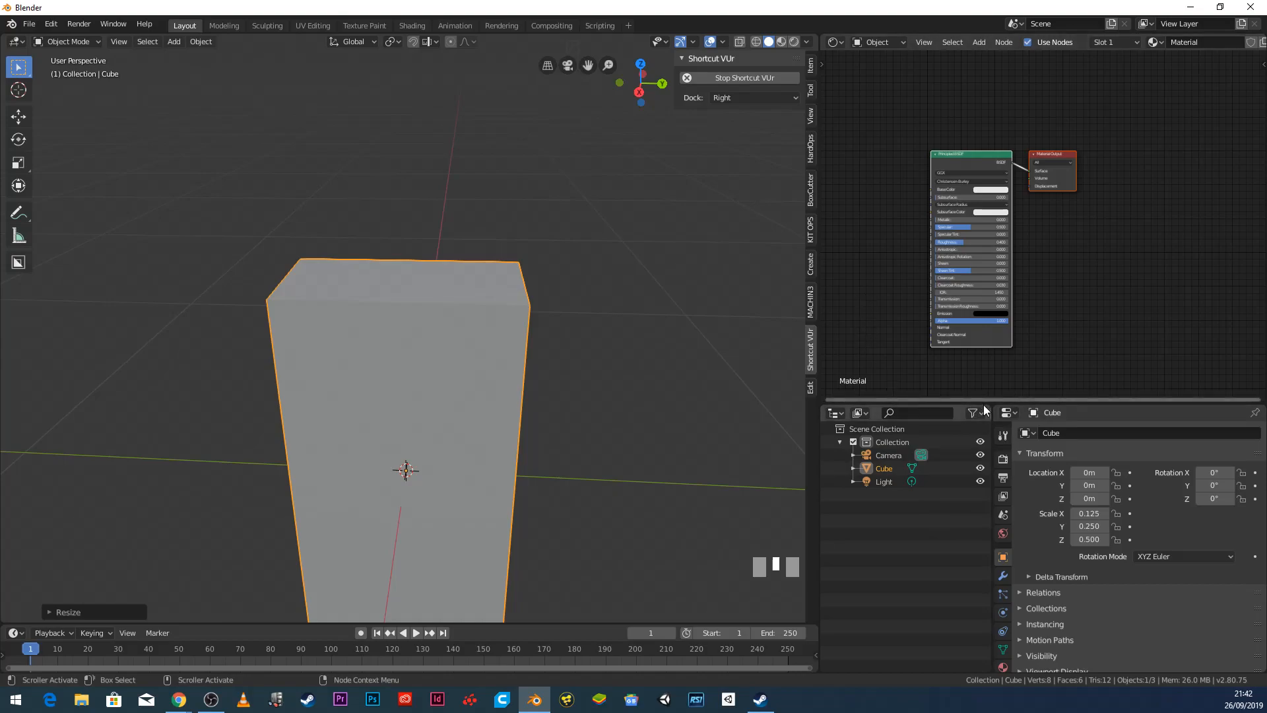
drag(983, 401, 1161, 249)
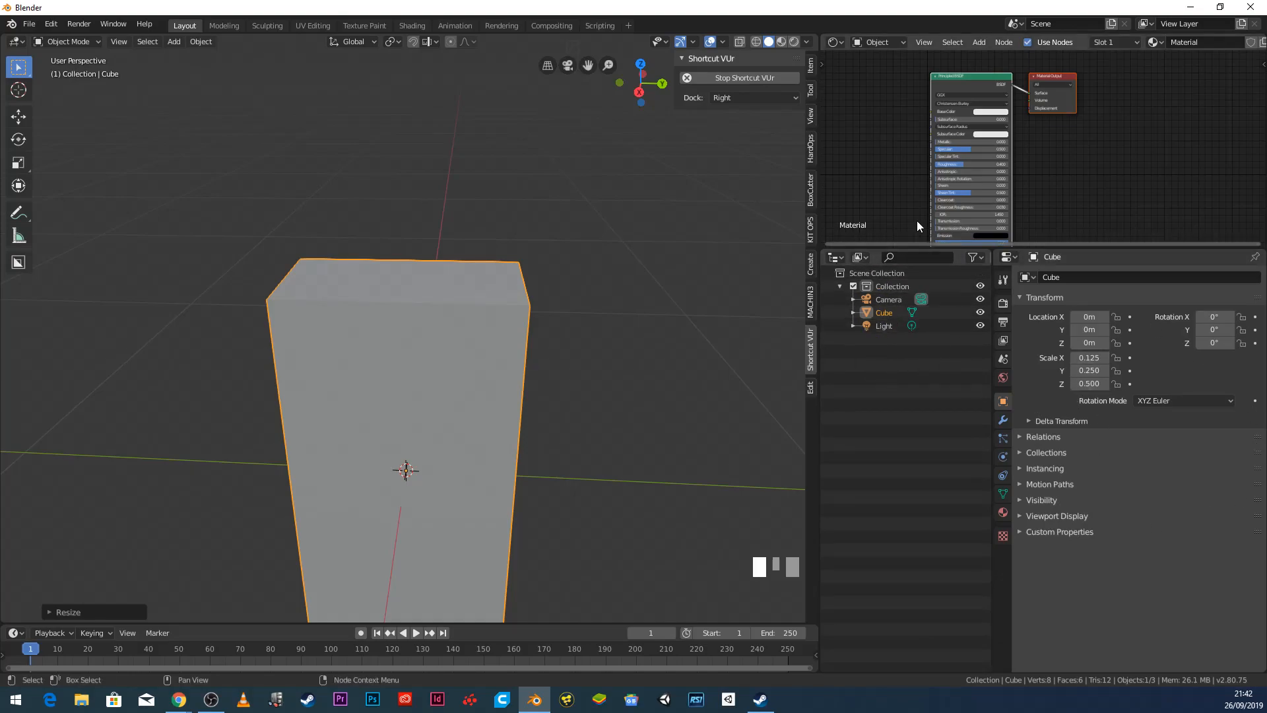
double_click(882, 314)
text(door)
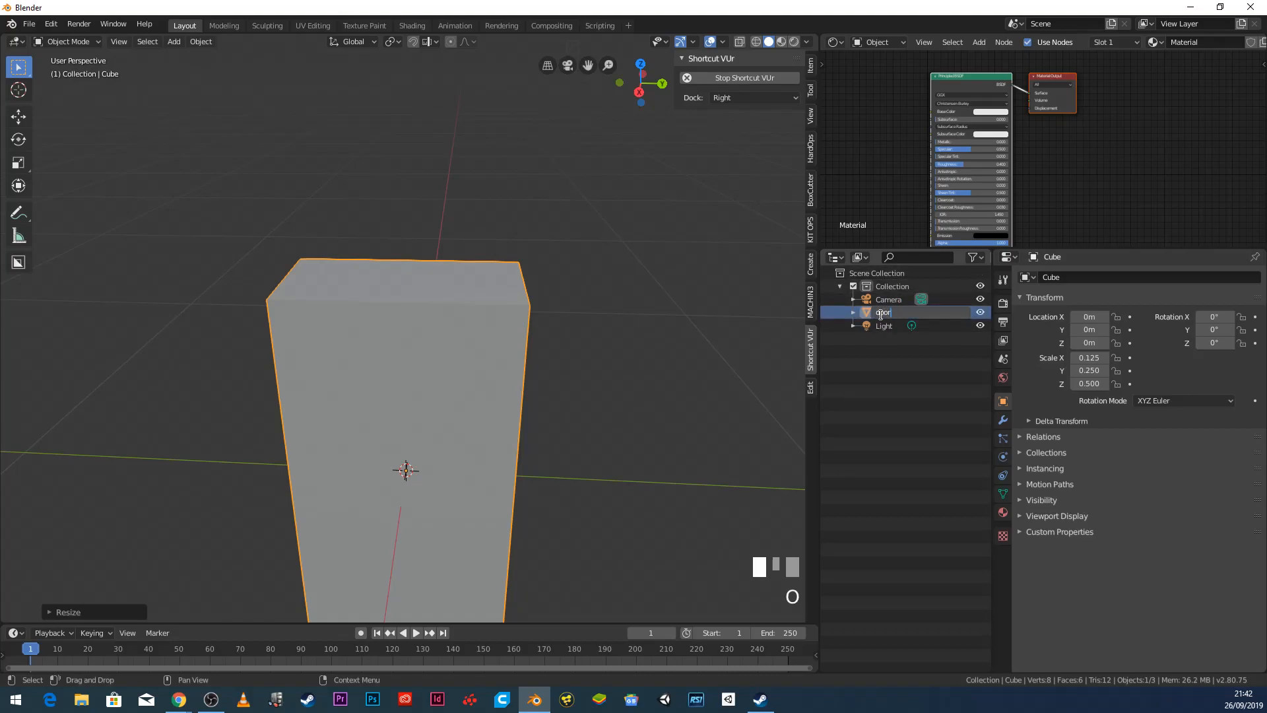
key(Return)
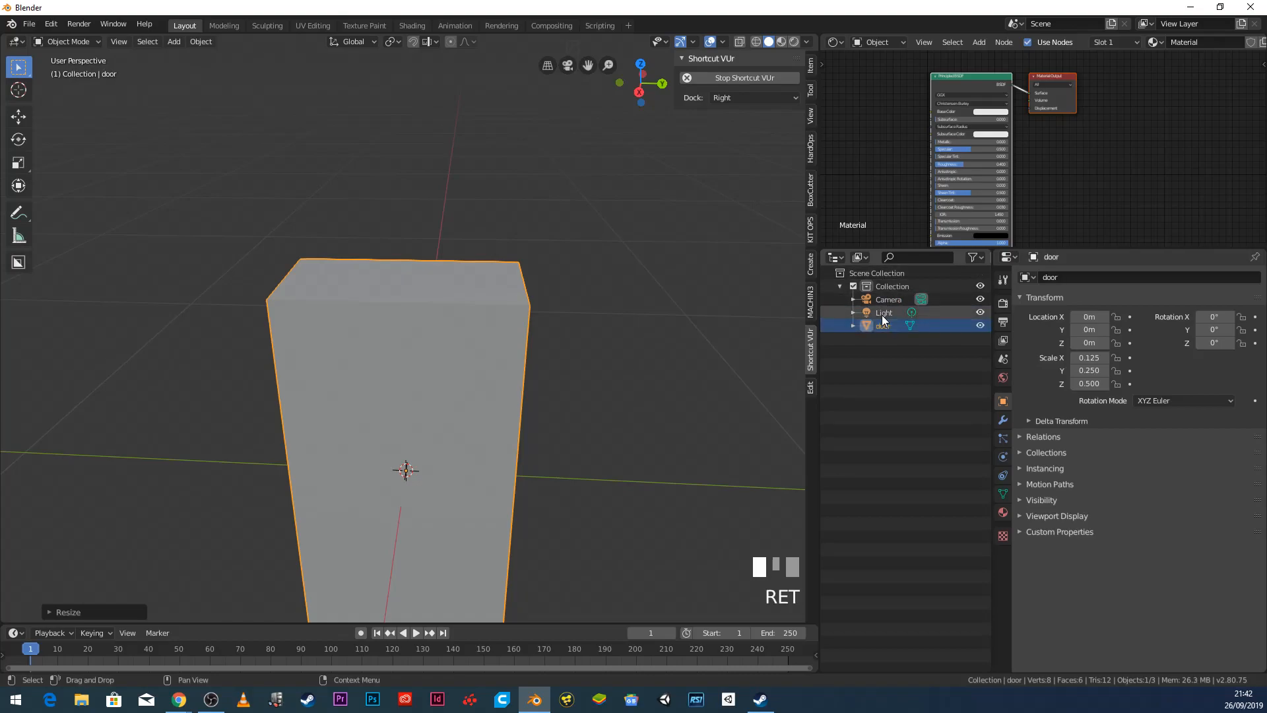
Step: Examine the door's material settings and the list of modifiers that can be added to it
click(1003, 512)
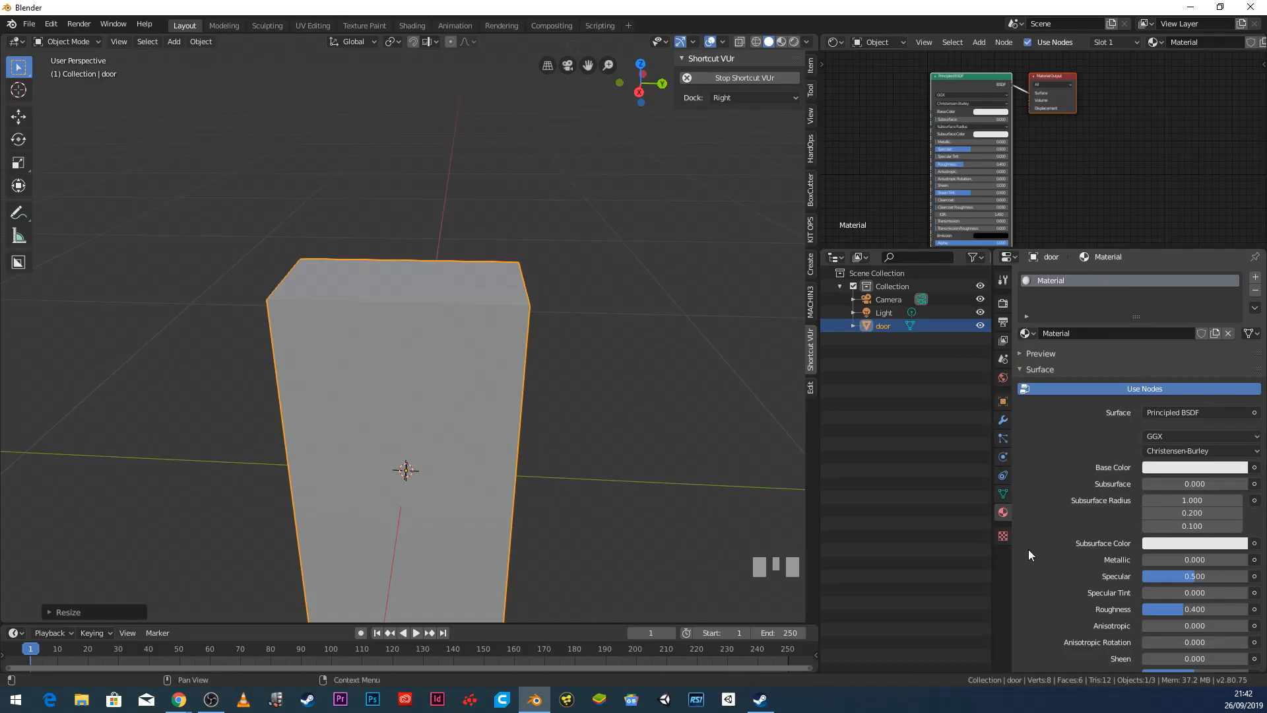
click(1003, 421)
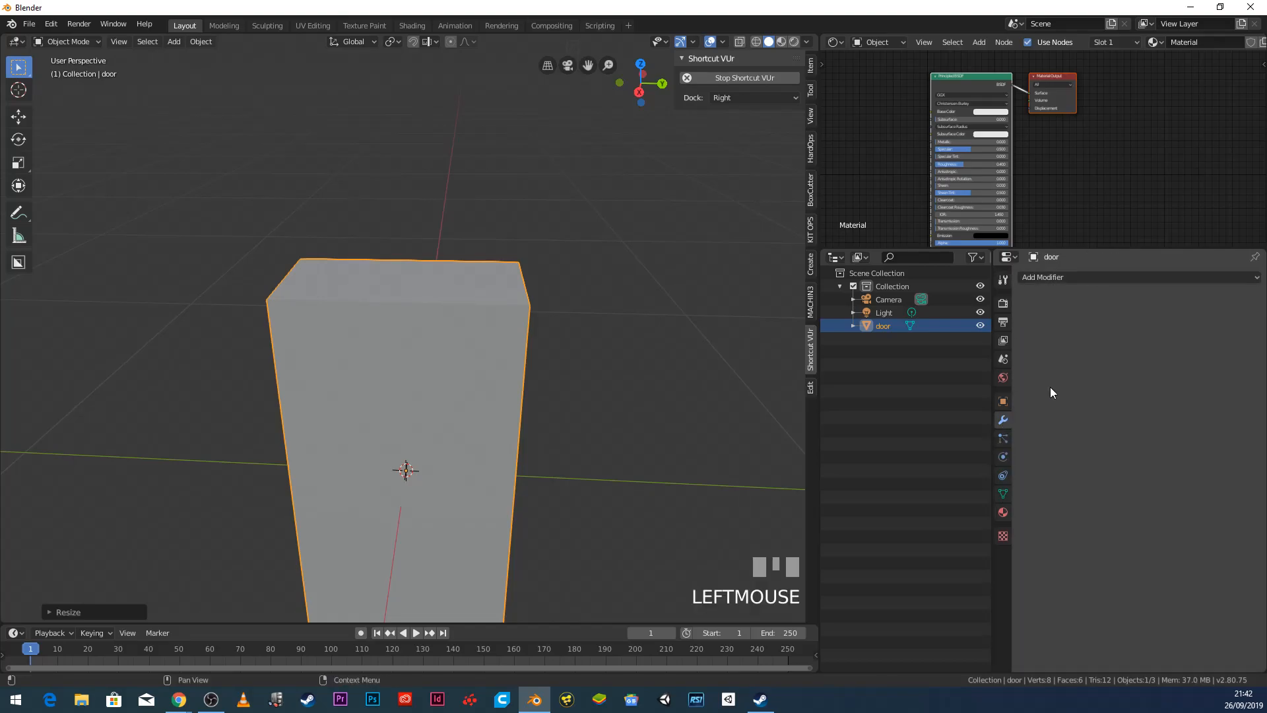
click(1070, 278)
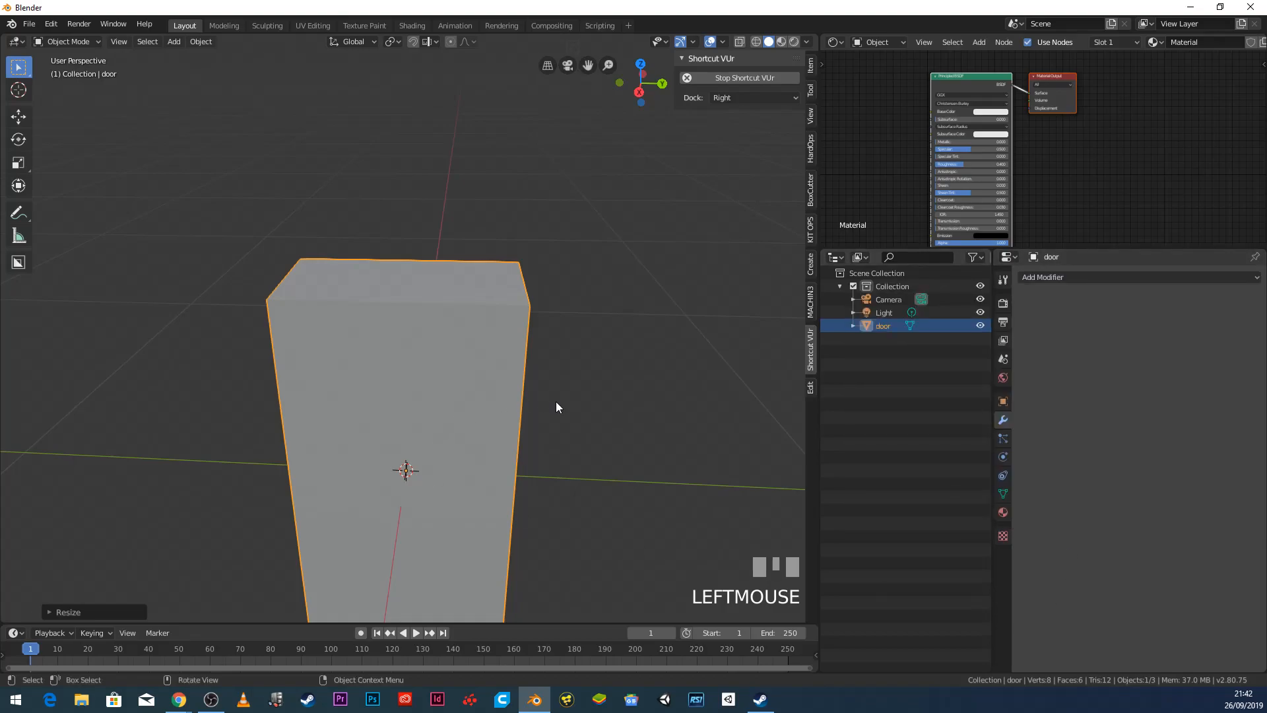
scroll(555, 406, down, 4)
middle_drag(541, 429, 476, 405)
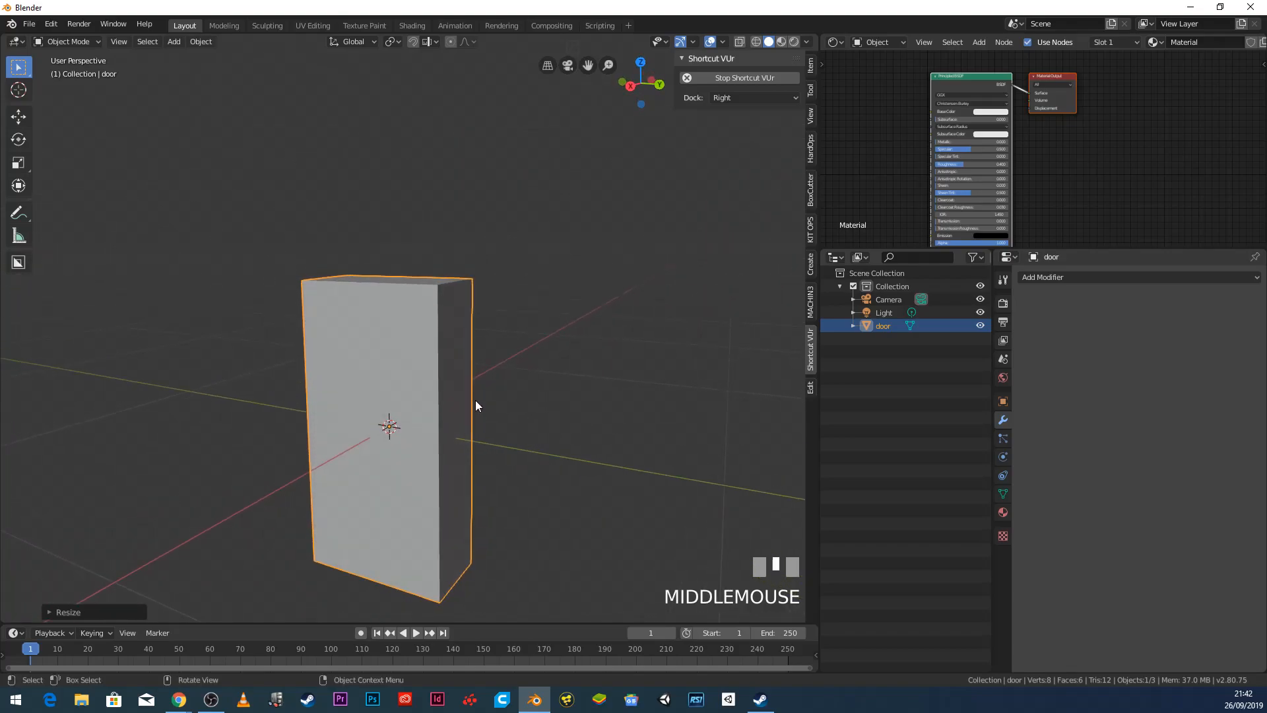
key(KP_Decimal)
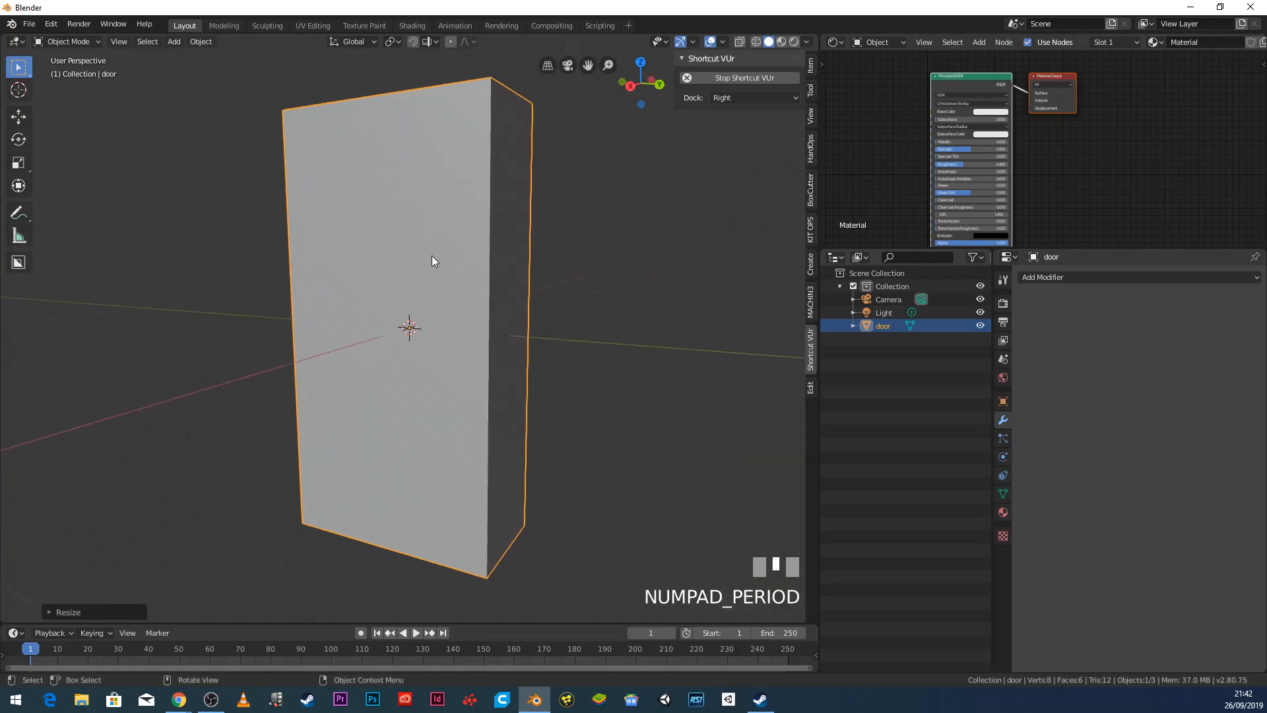
scroll(370, 333, up, 4)
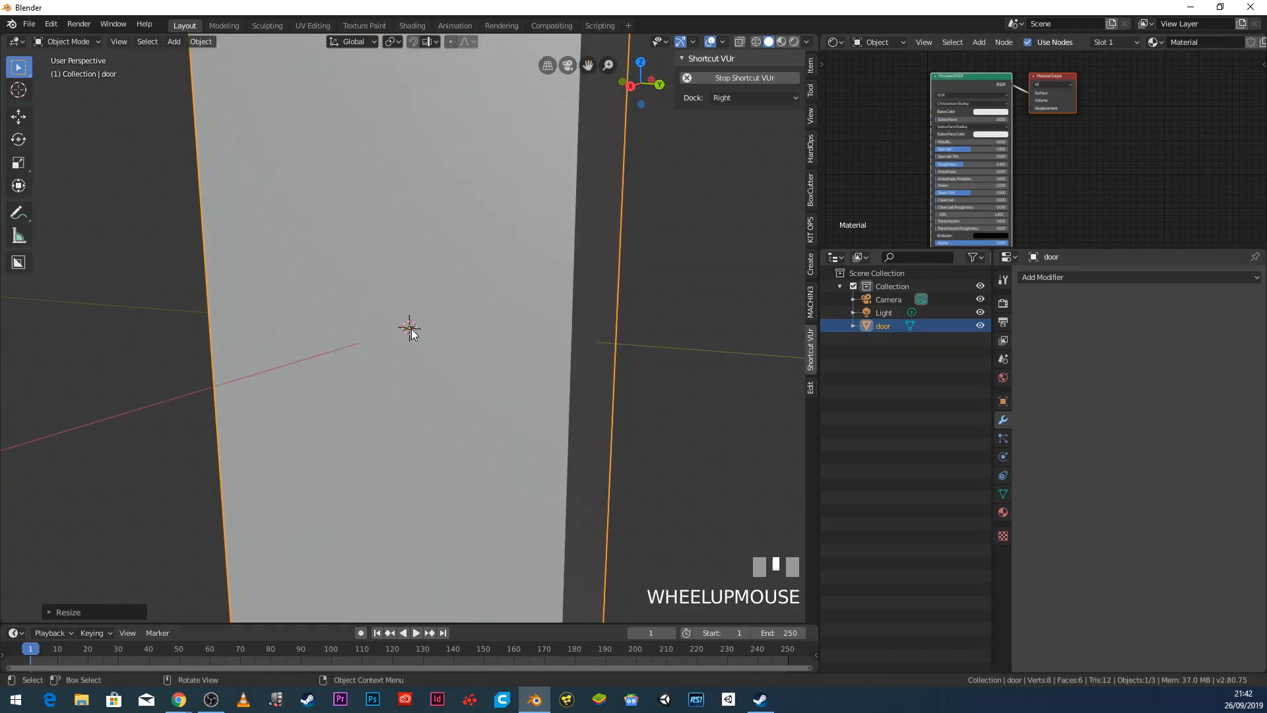
scroll(411, 329, down, 5)
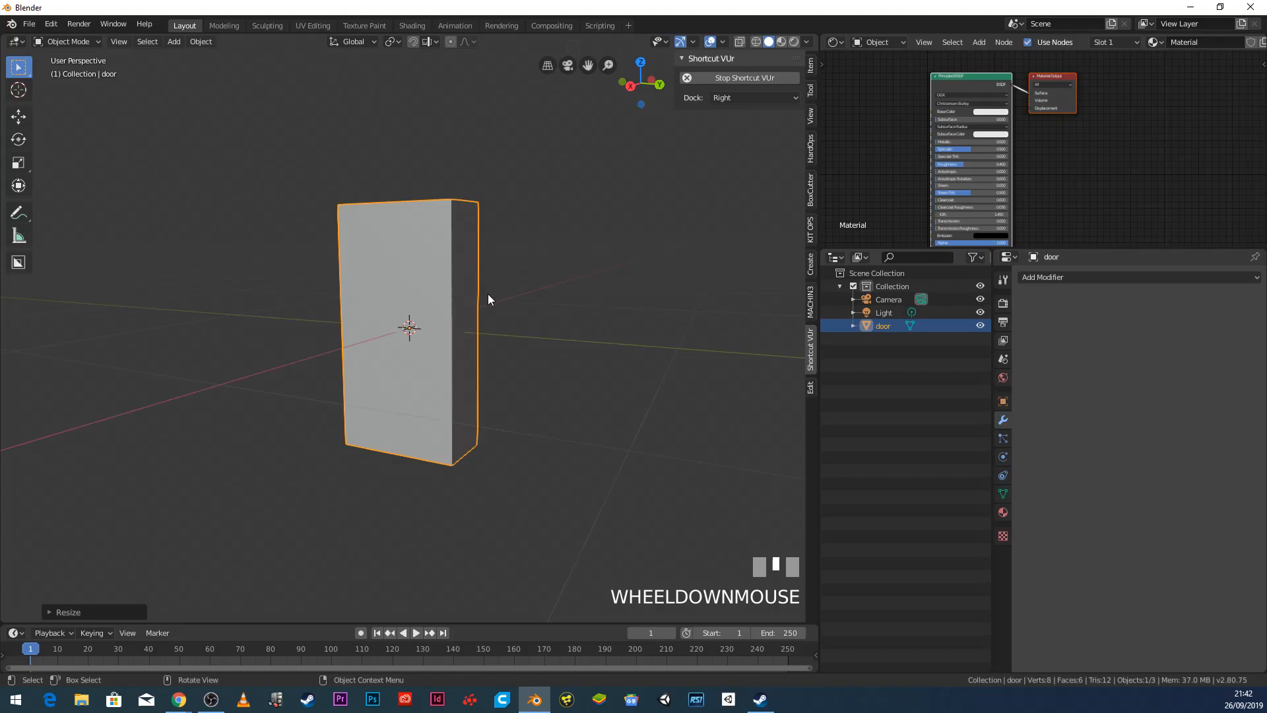
key(r)
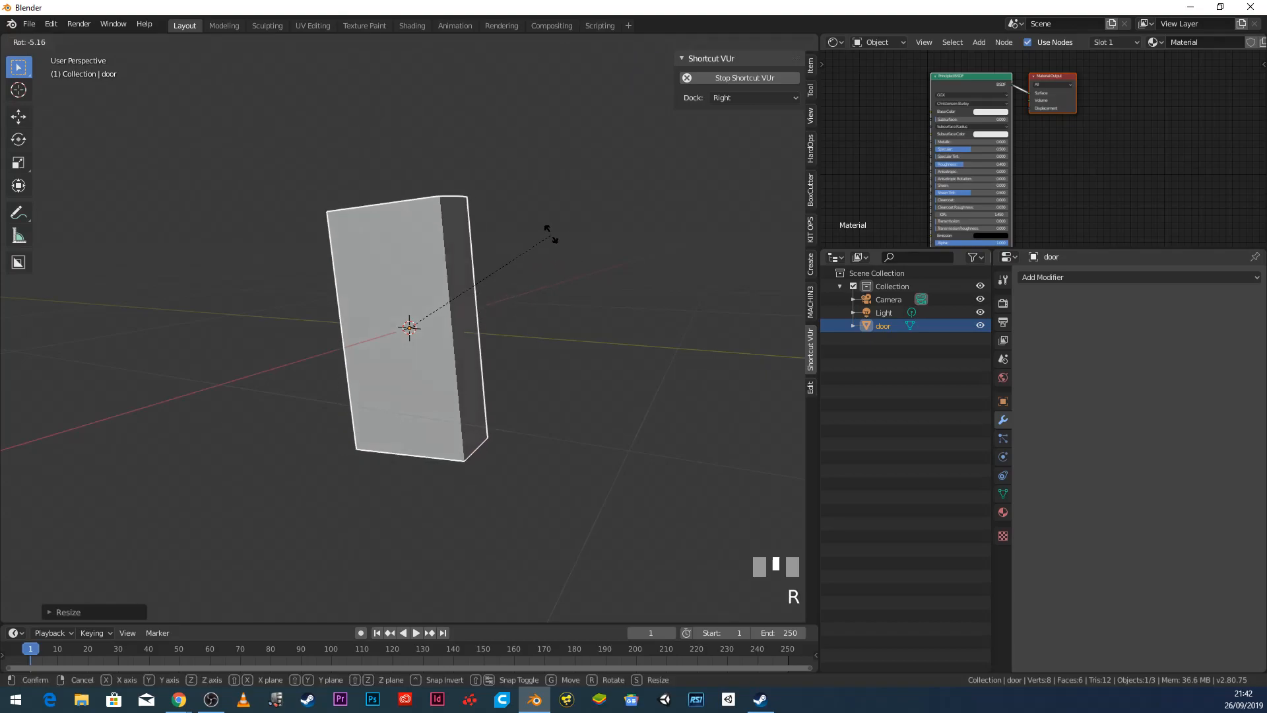
right_click(524, 317)
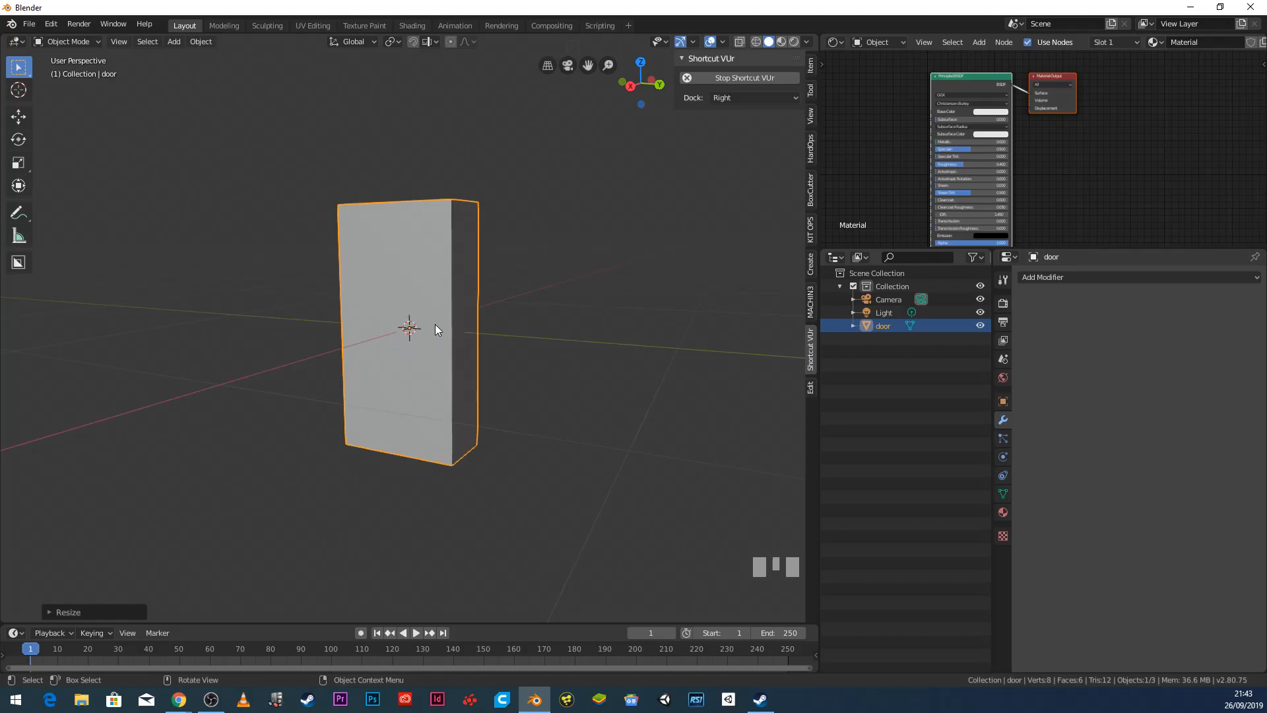
Step: Switch the door object to Edit Mode
click(76, 40)
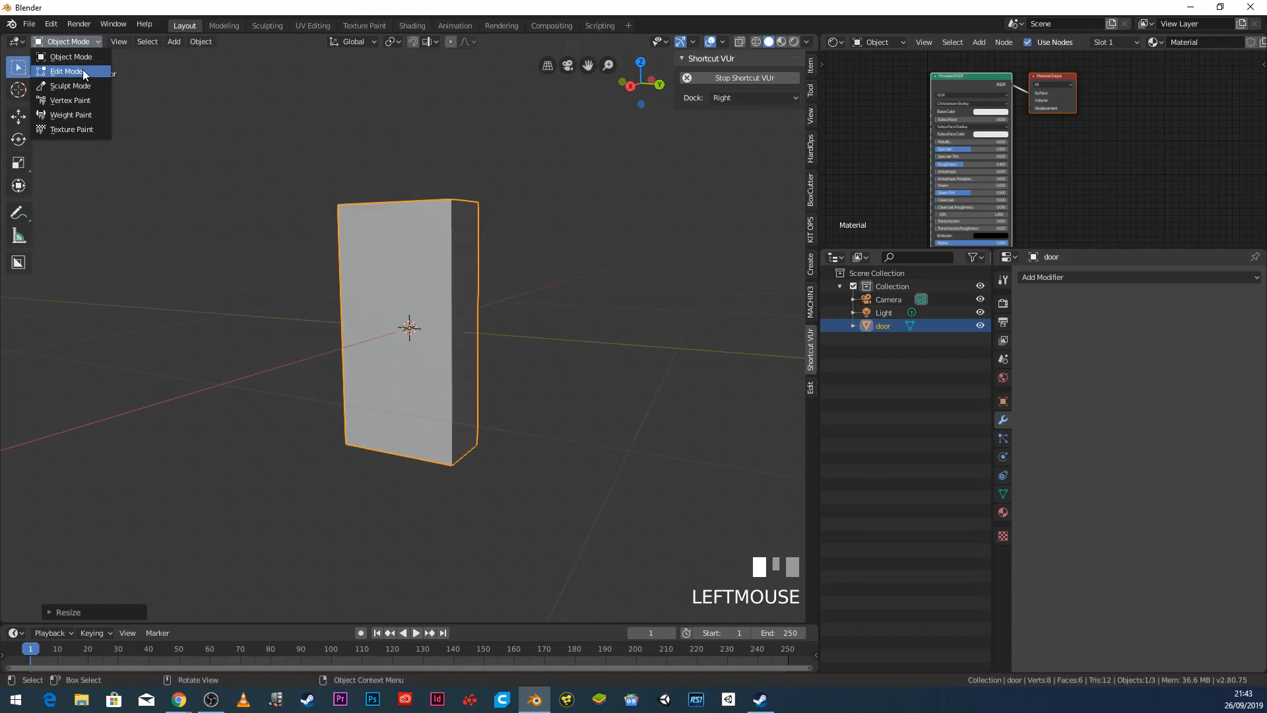
click(66, 71)
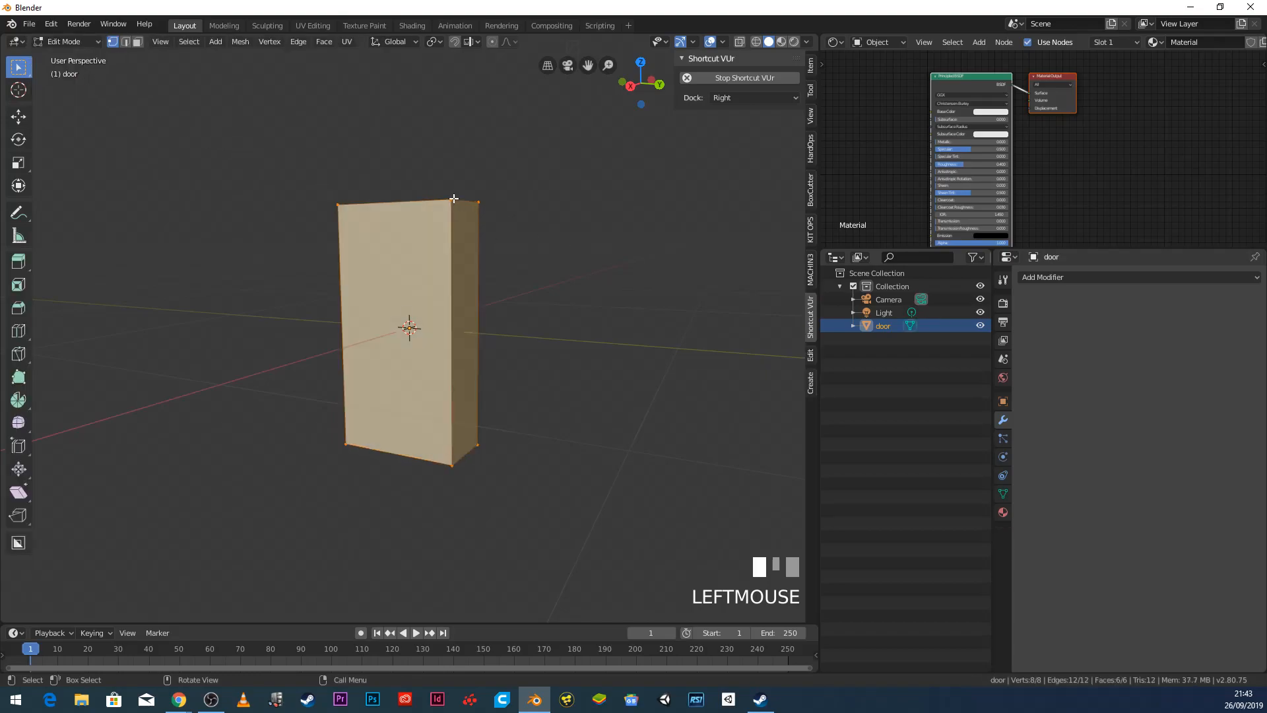
Step: Select the two vertices of the cube's upper side edge and snap the 3D cursor to the selection
click(458, 198)
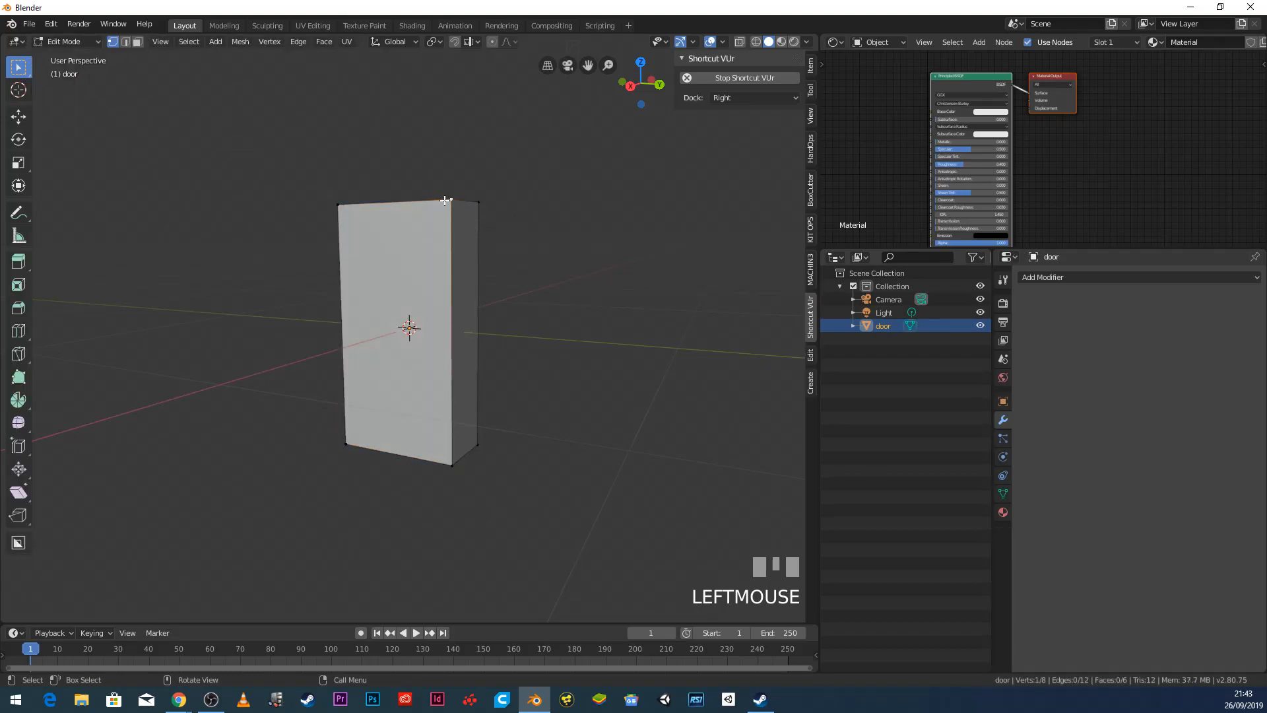
shift+click(480, 202)
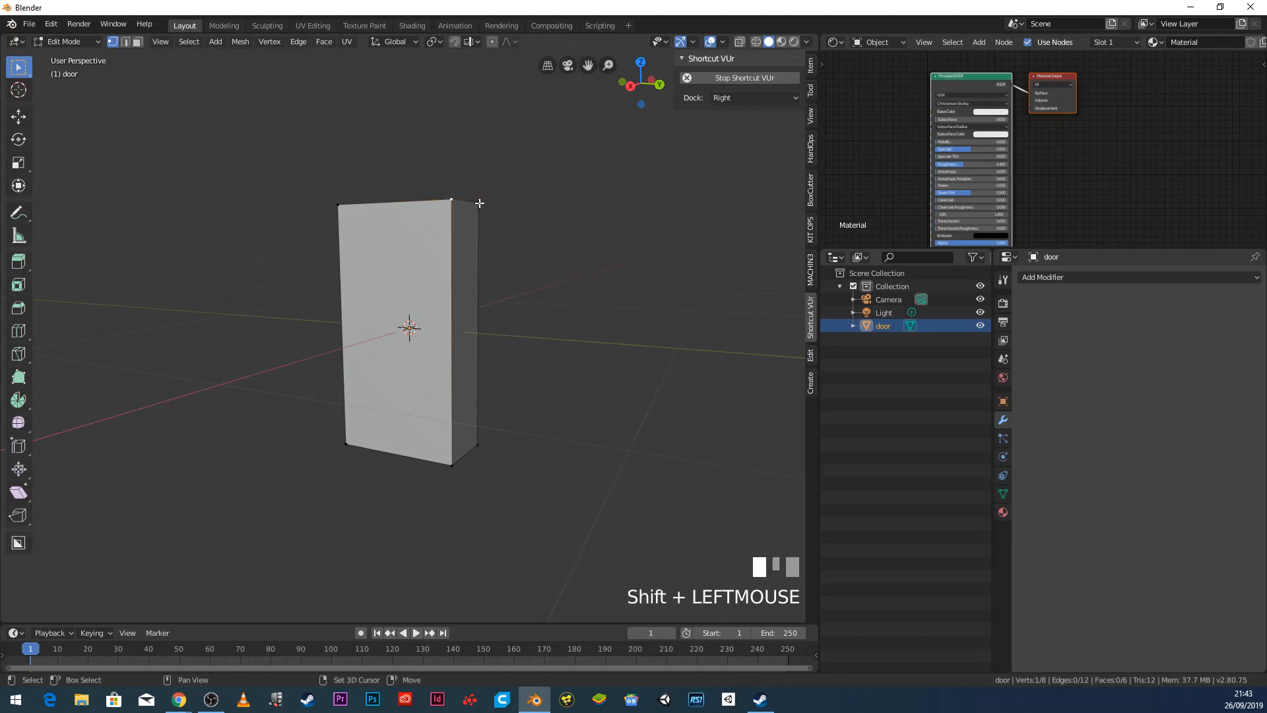
shift+middle_drag(486, 221, 495, 354)
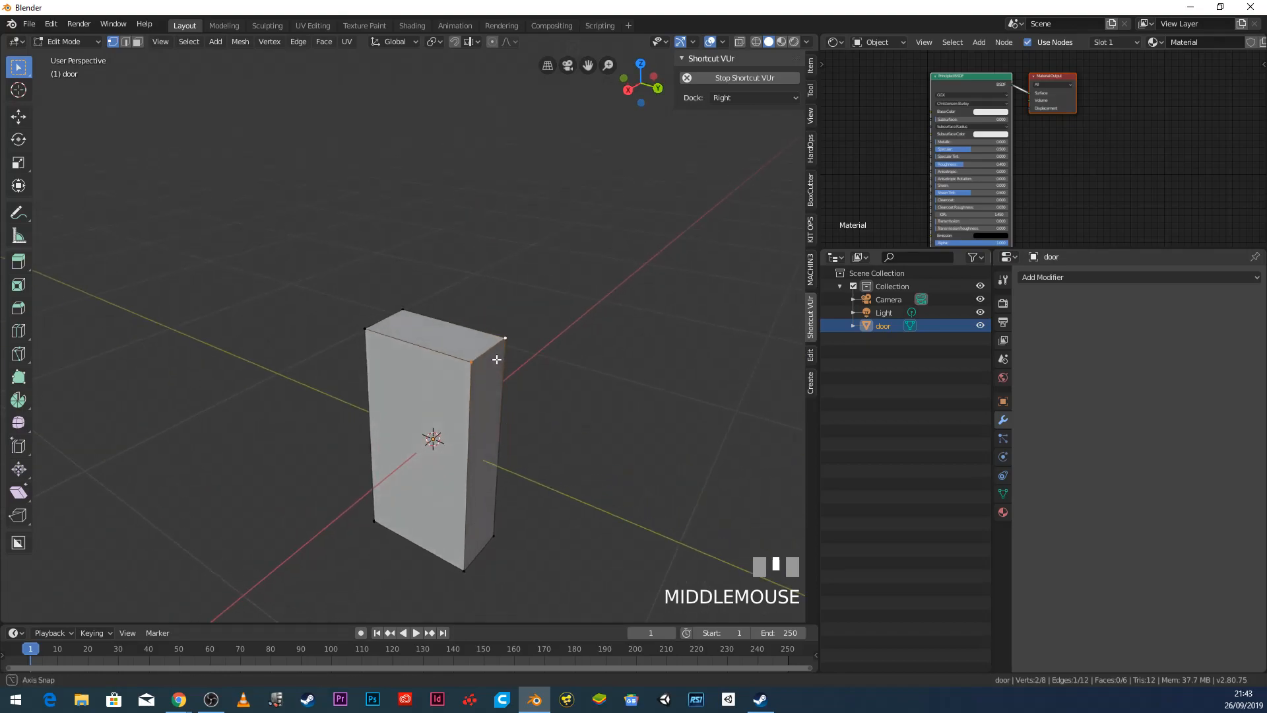
scroll(470, 359, up, 2)
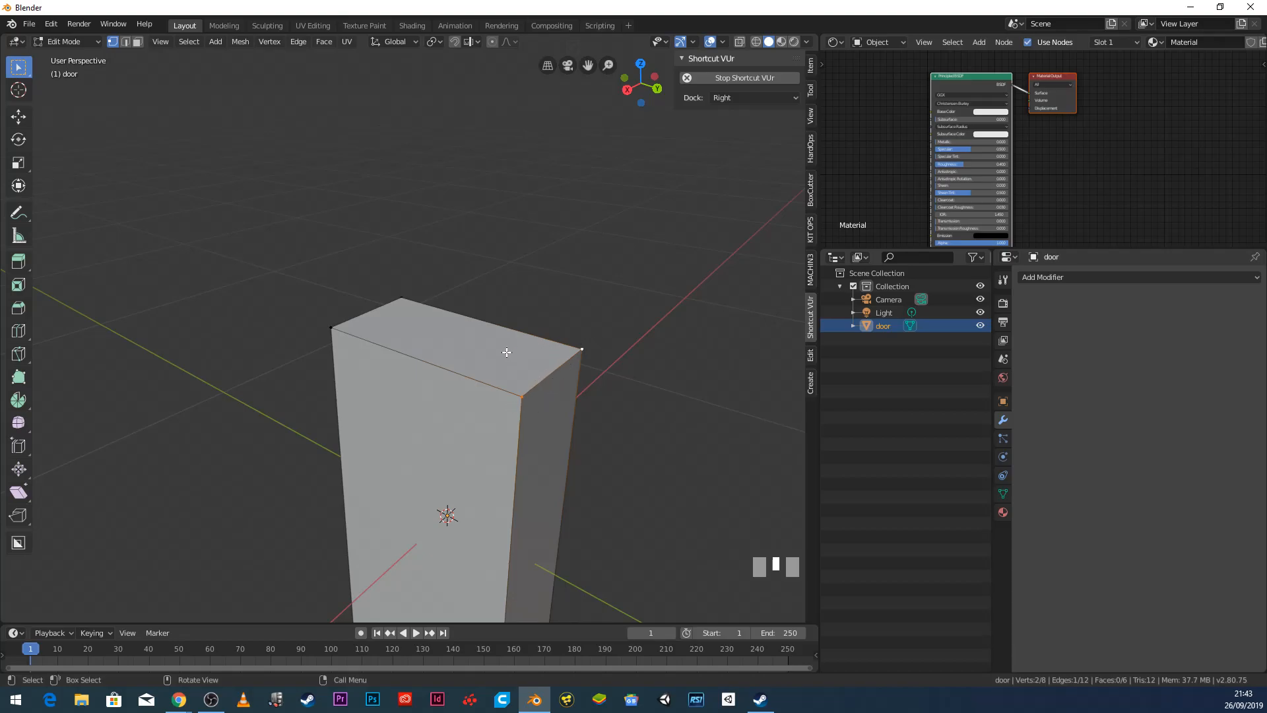
key(shift+s)
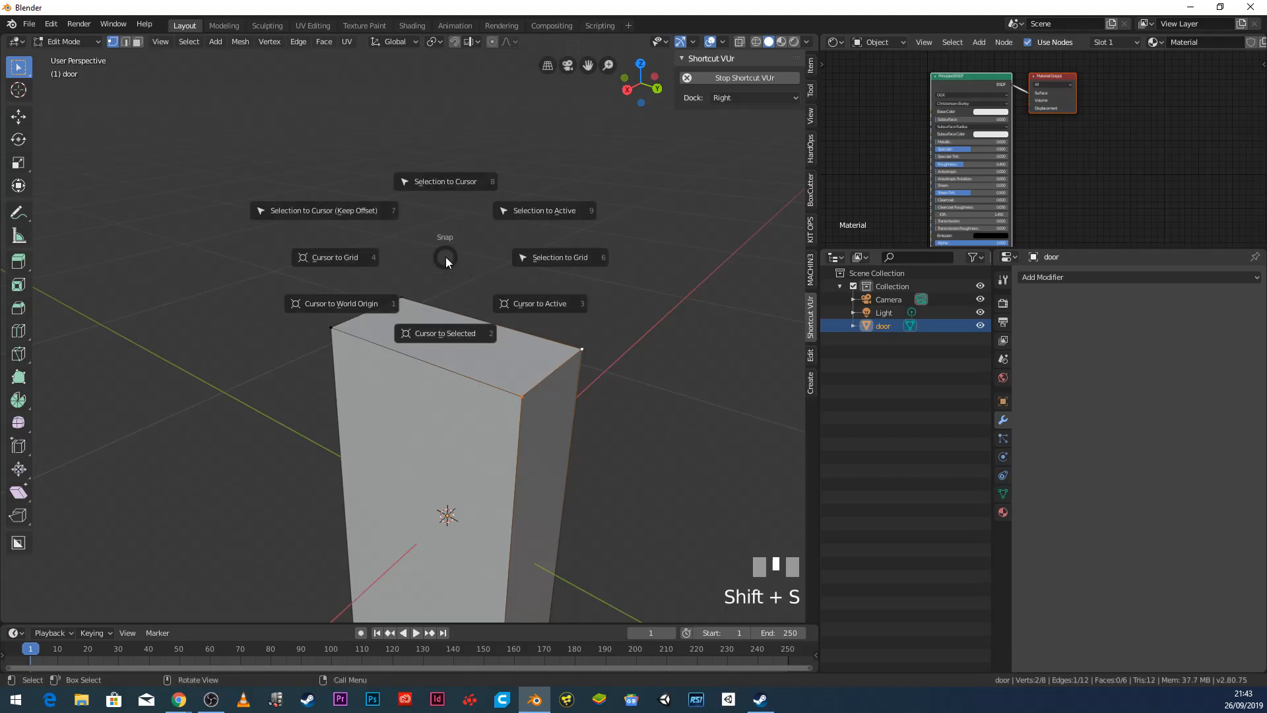
click(457, 333)
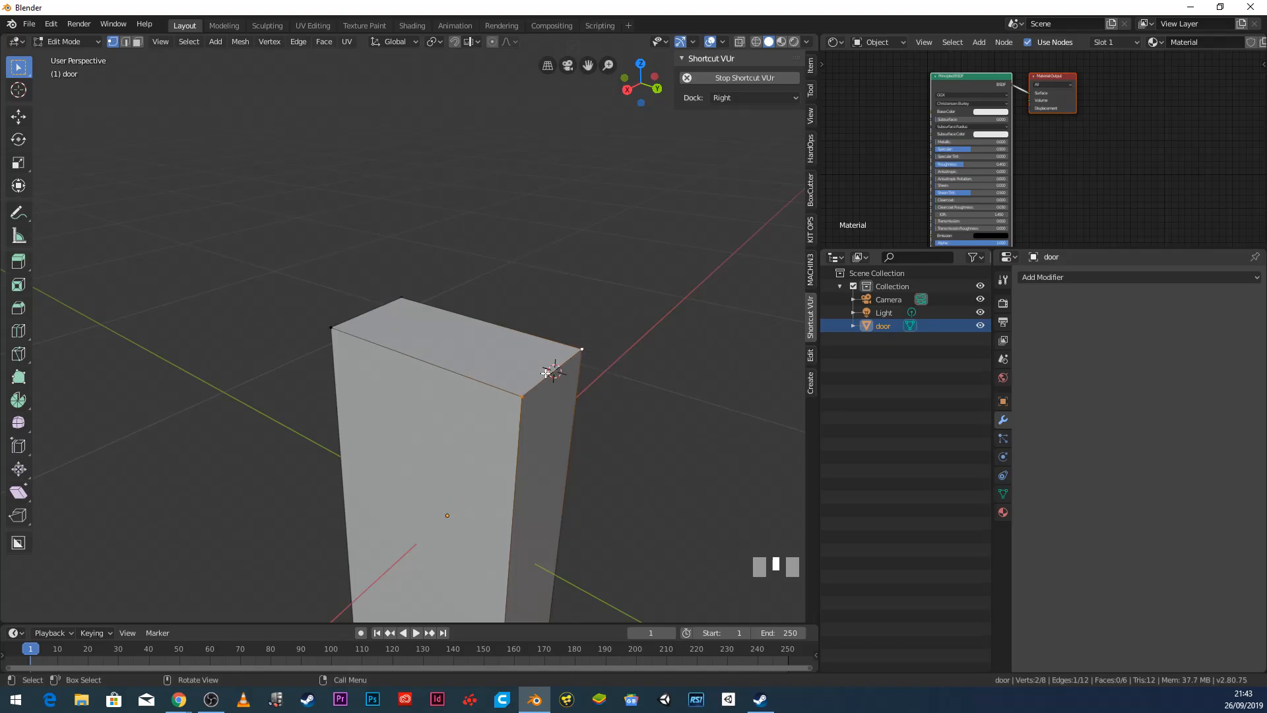
Step: Switch the door to Object Mode and set its origin to the 3D cursor, testing the new pivot with a cancelled rotation
click(94, 41)
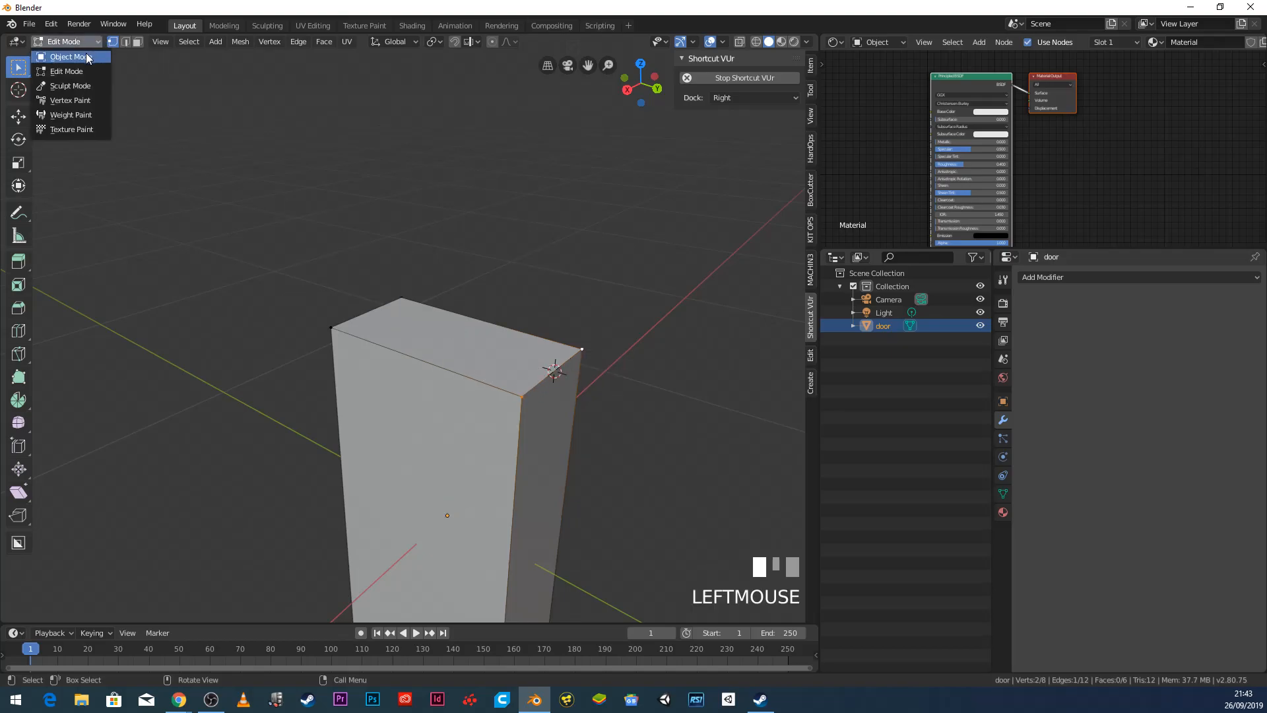
click(85, 57)
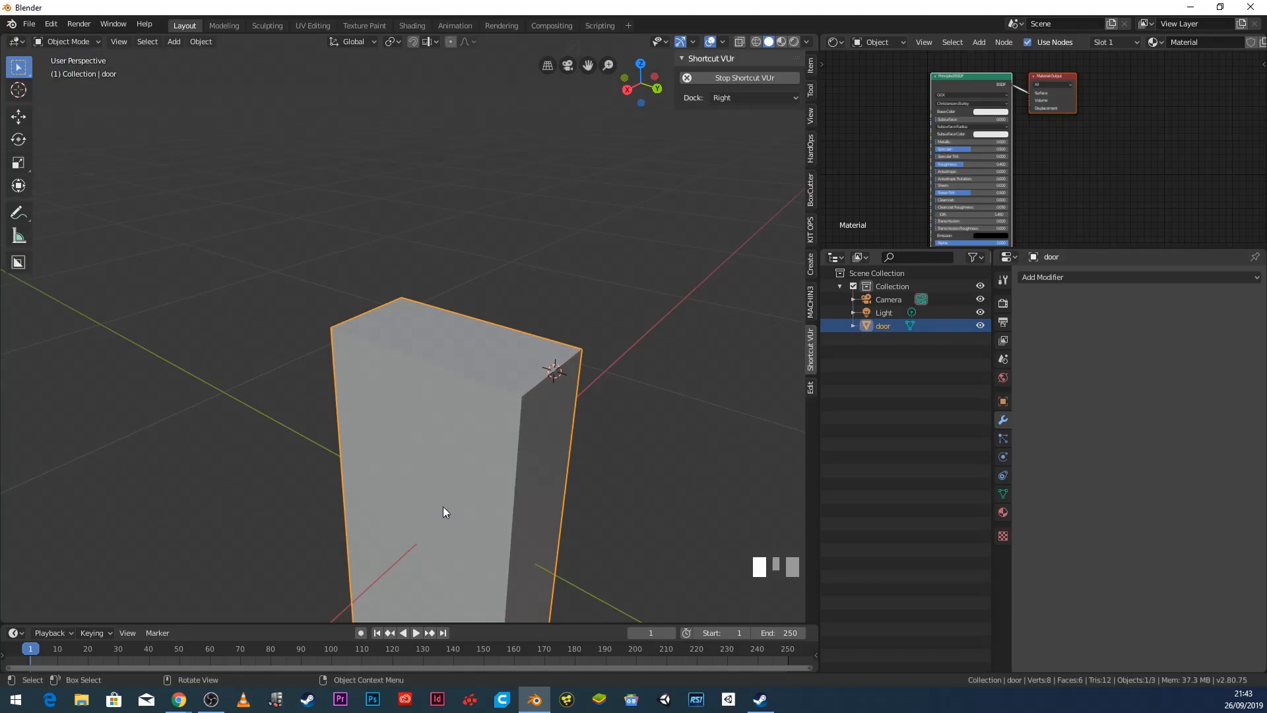
click(197, 43)
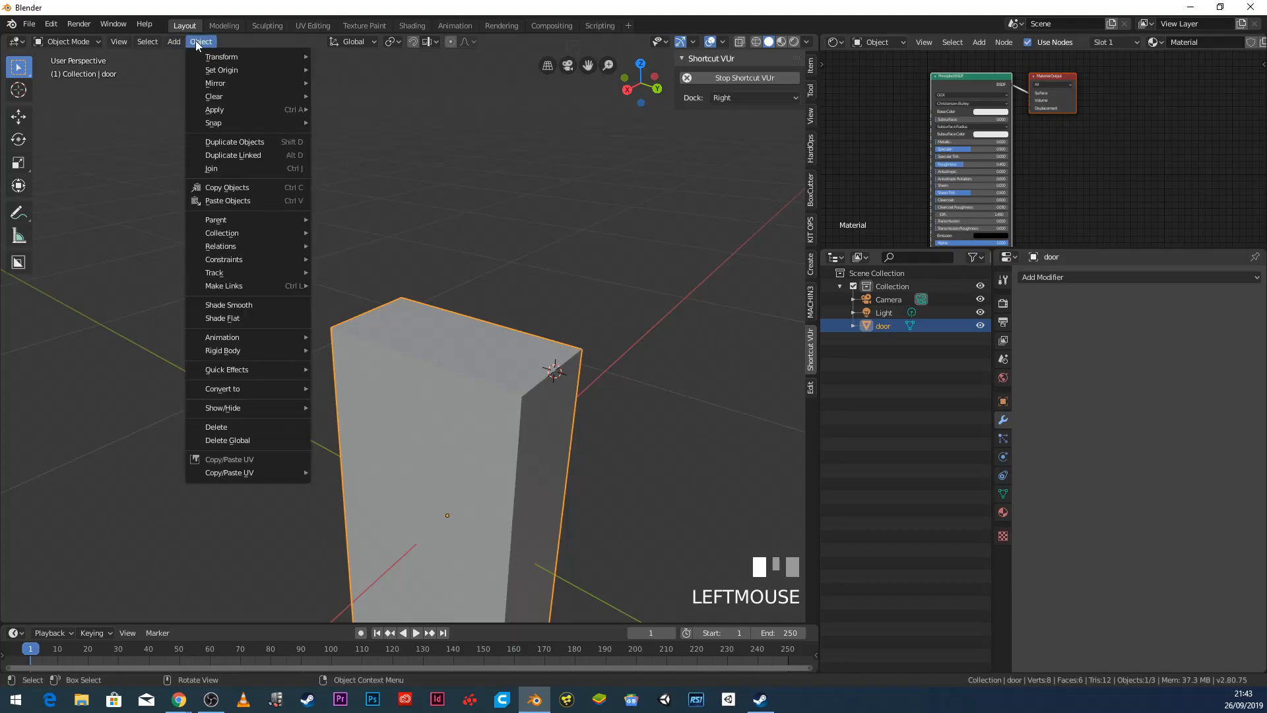
mouse_move(238, 68)
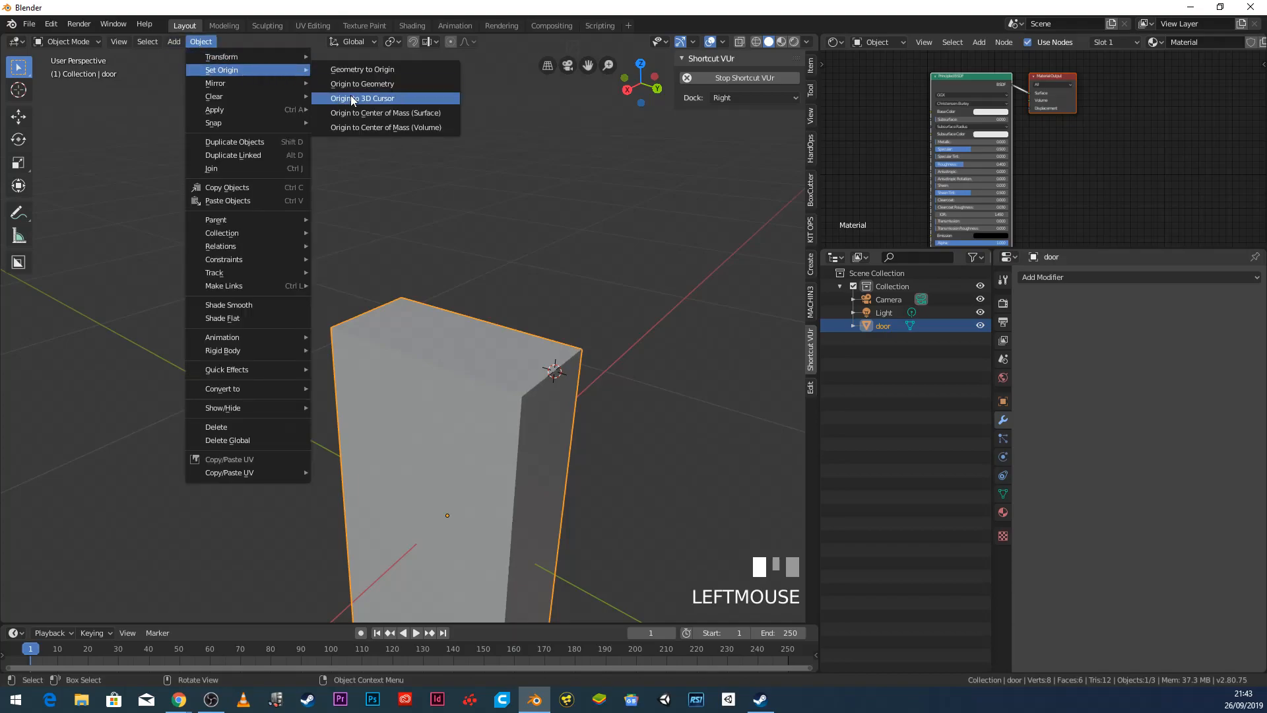
click(405, 99)
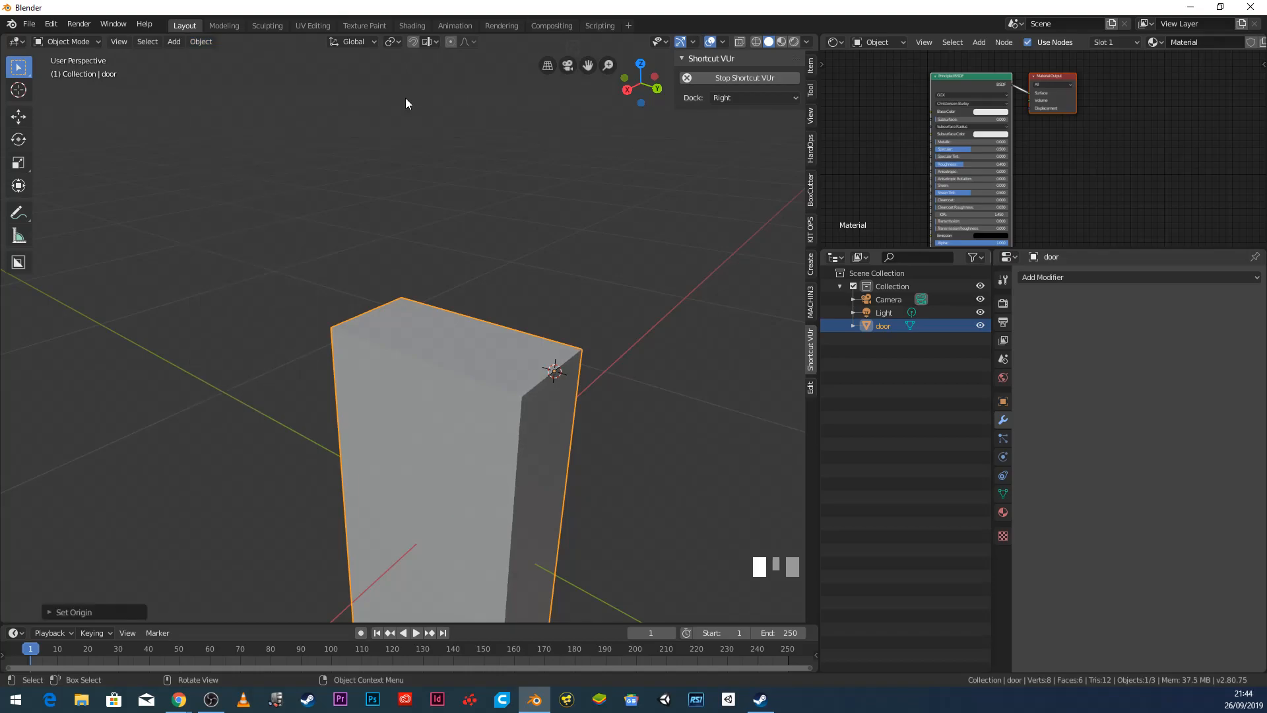
key(r)
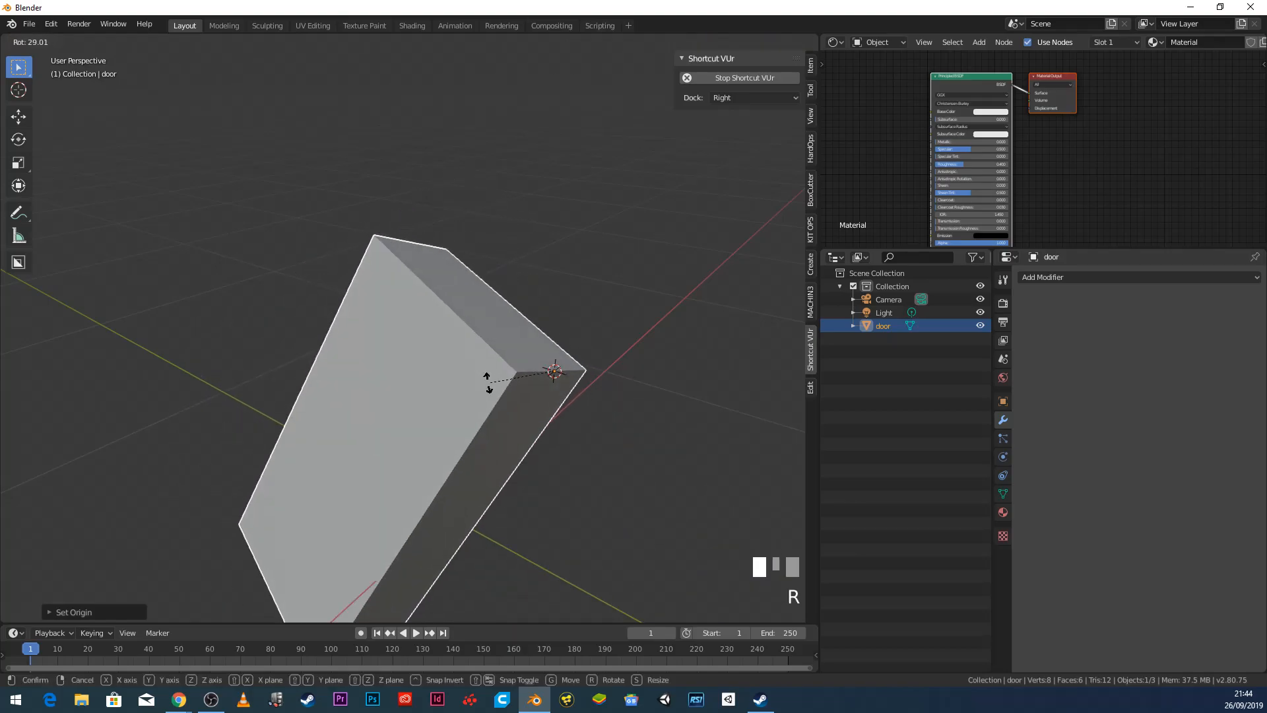
key(Escape)
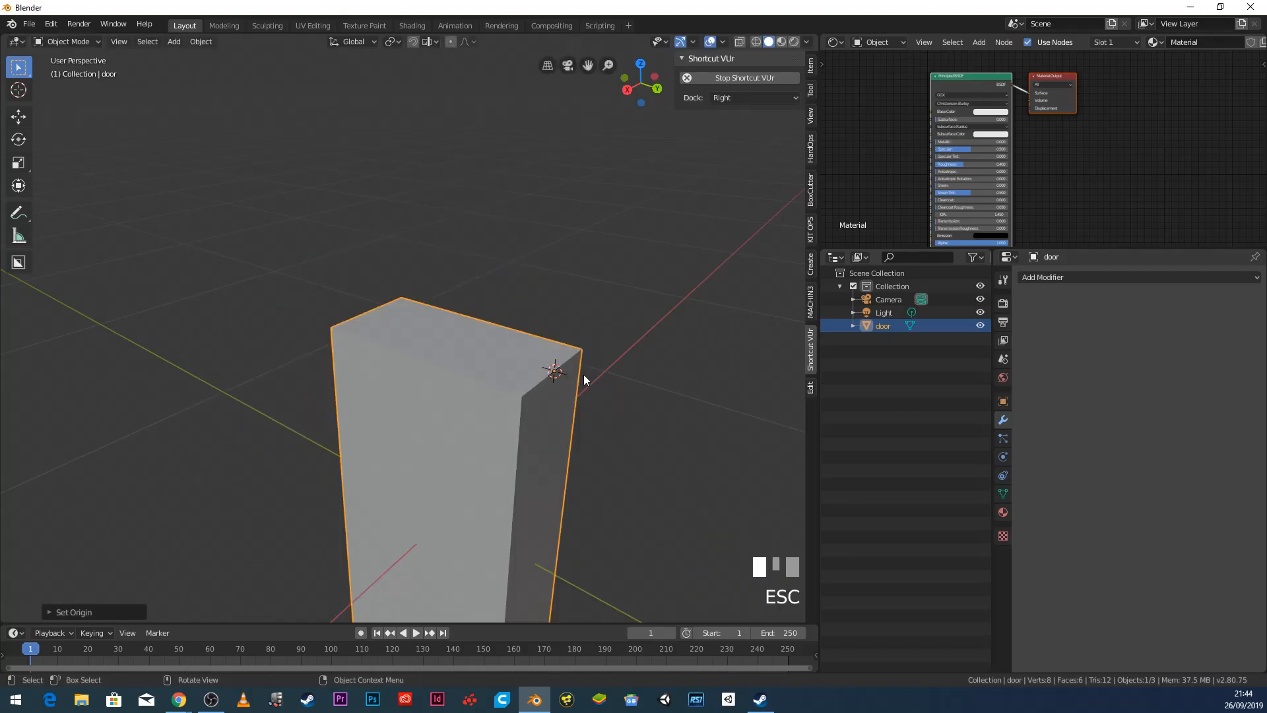
Step: Add a Mirror modifier to the door, with the Y and Z axes enabled and the X axis disabled
middle_drag(492, 394, 561, 396)
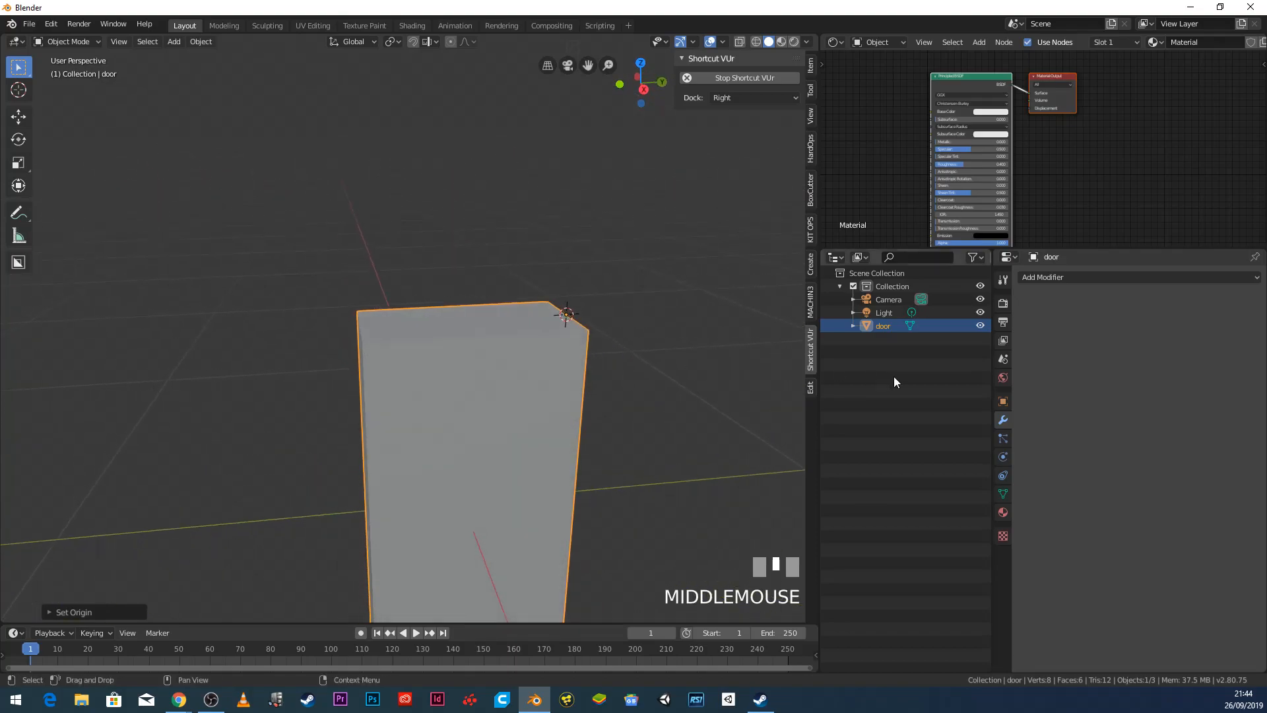
click(1064, 278)
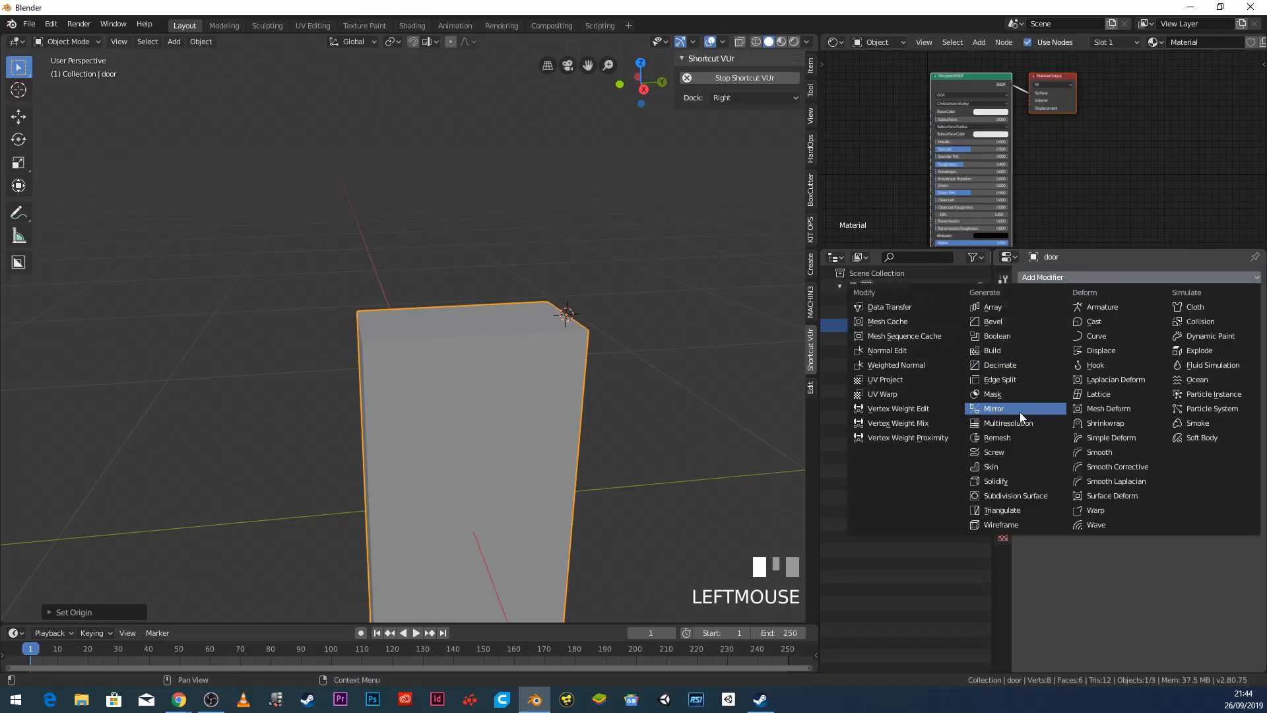
click(993, 409)
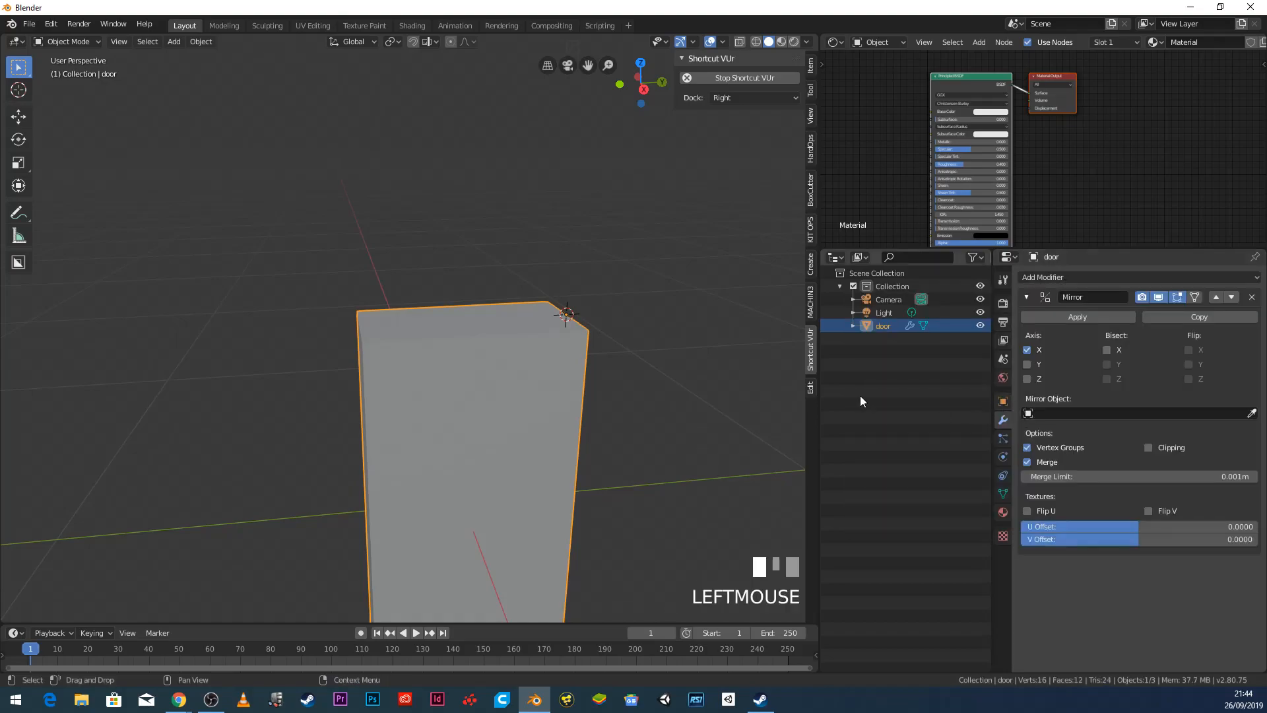
scroll(692, 376, down, 4)
middle_drag(663, 383, 578, 410)
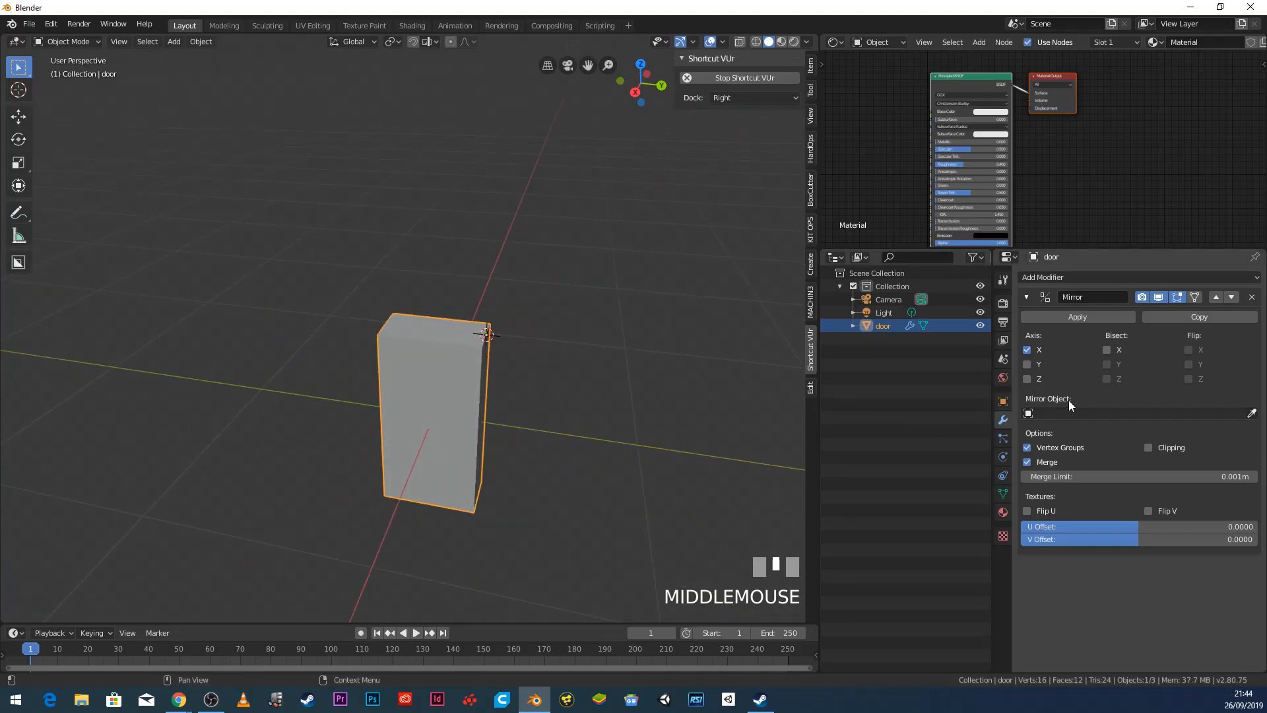
click(1026, 365)
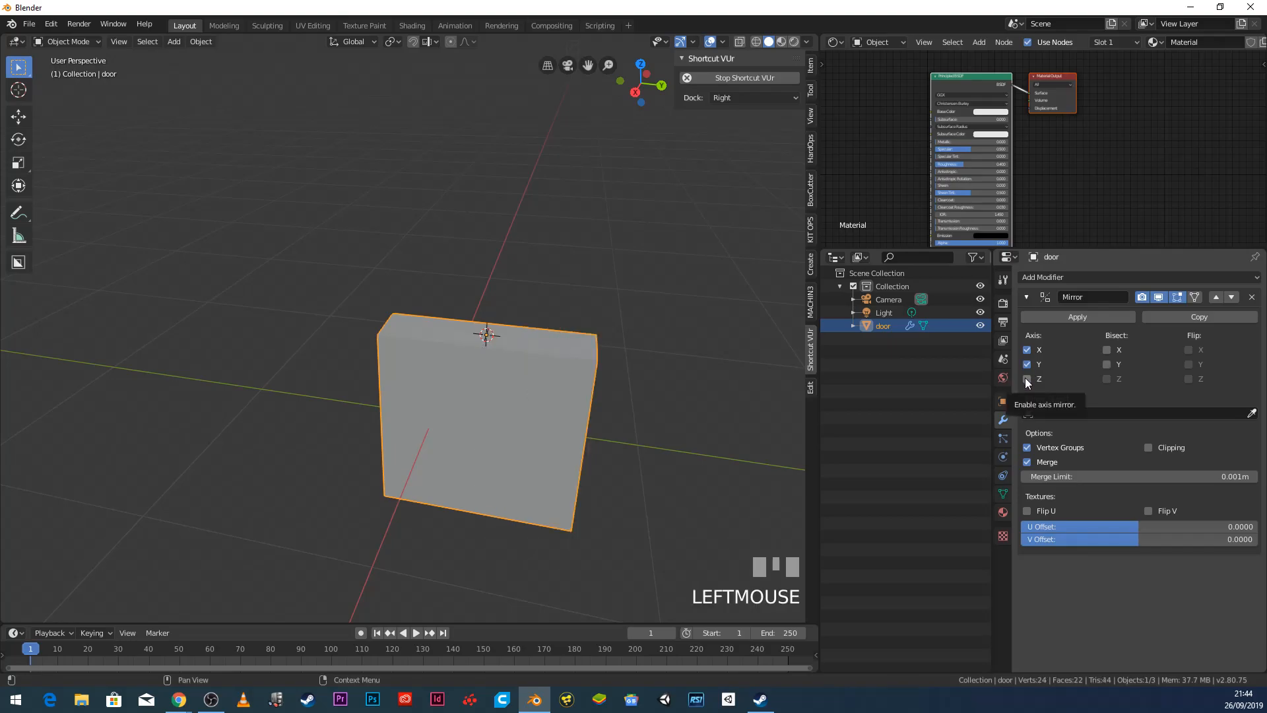
click(1027, 379)
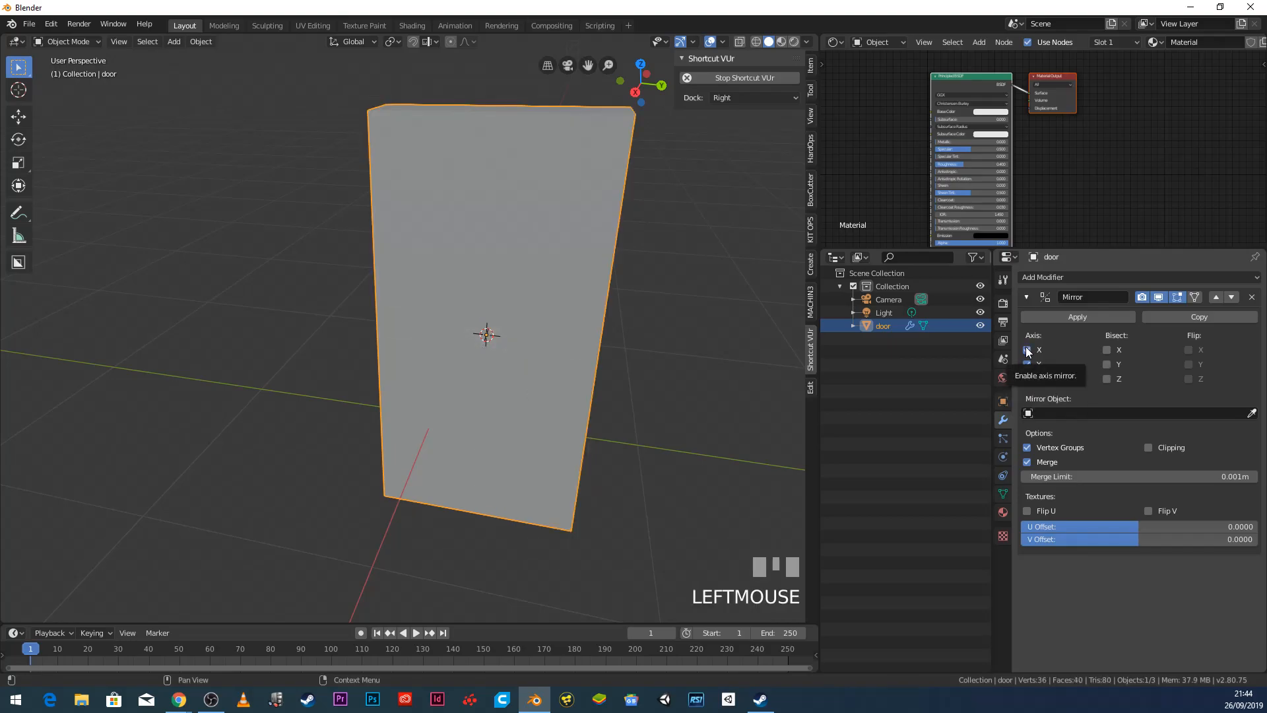
click(1027, 351)
middle_drag(630, 331, 558, 328)
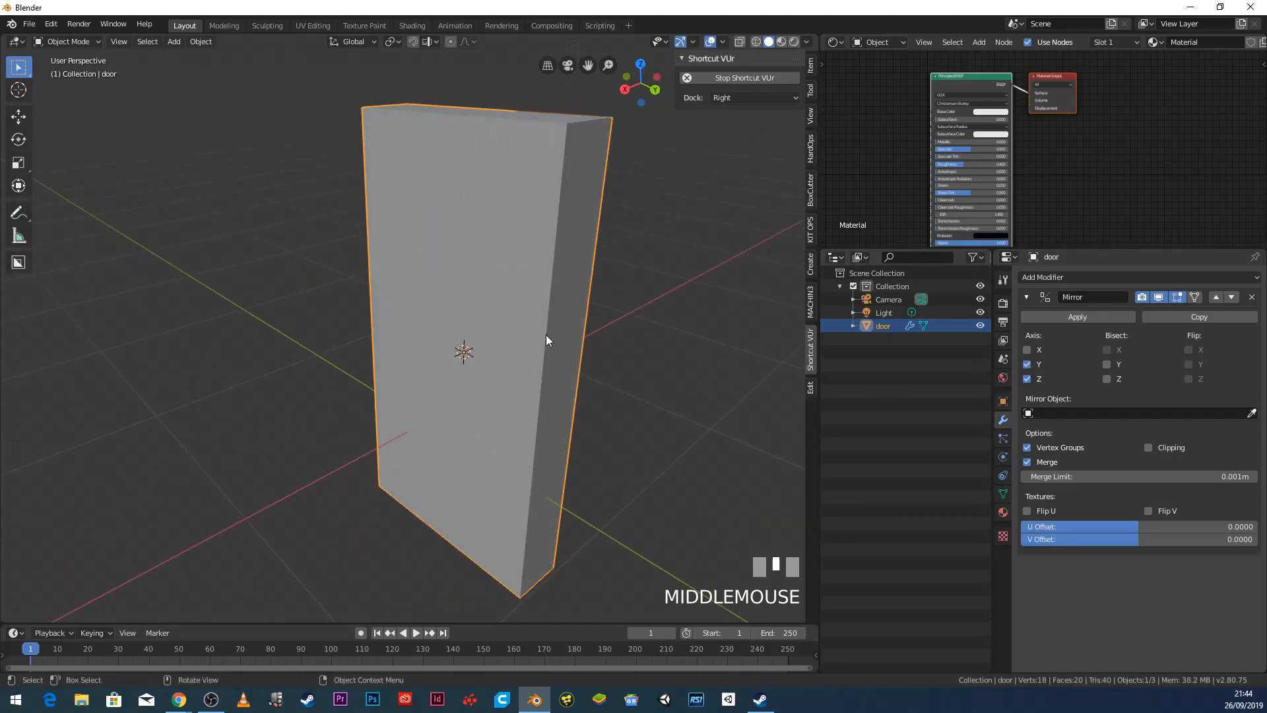
Step: Examine the mirrored door's geometry from several sides in wireframe and solid shading
key(z)
click(439, 334)
mouse_move(434, 330)
middle_down()
mouse_move(386, 335)
mouse_move(508, 340)
mouse_move(472, 341)
middle_up()
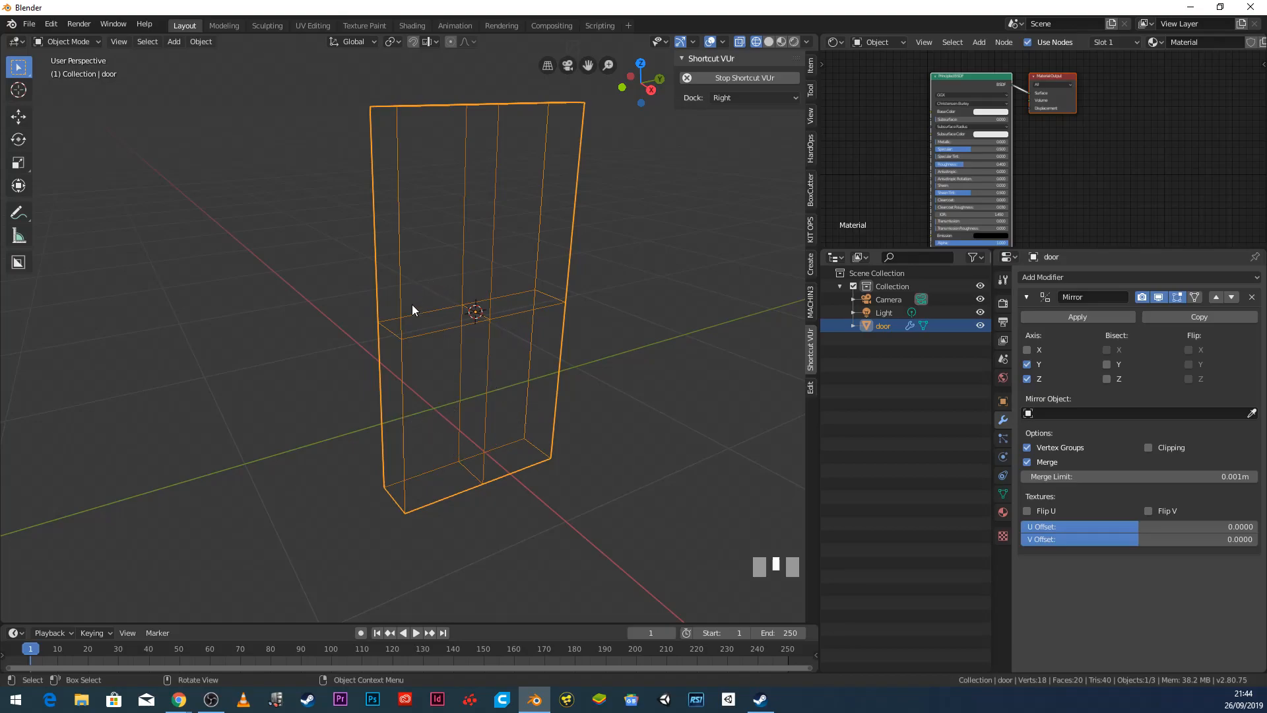
middle_drag(447, 423, 523, 428)
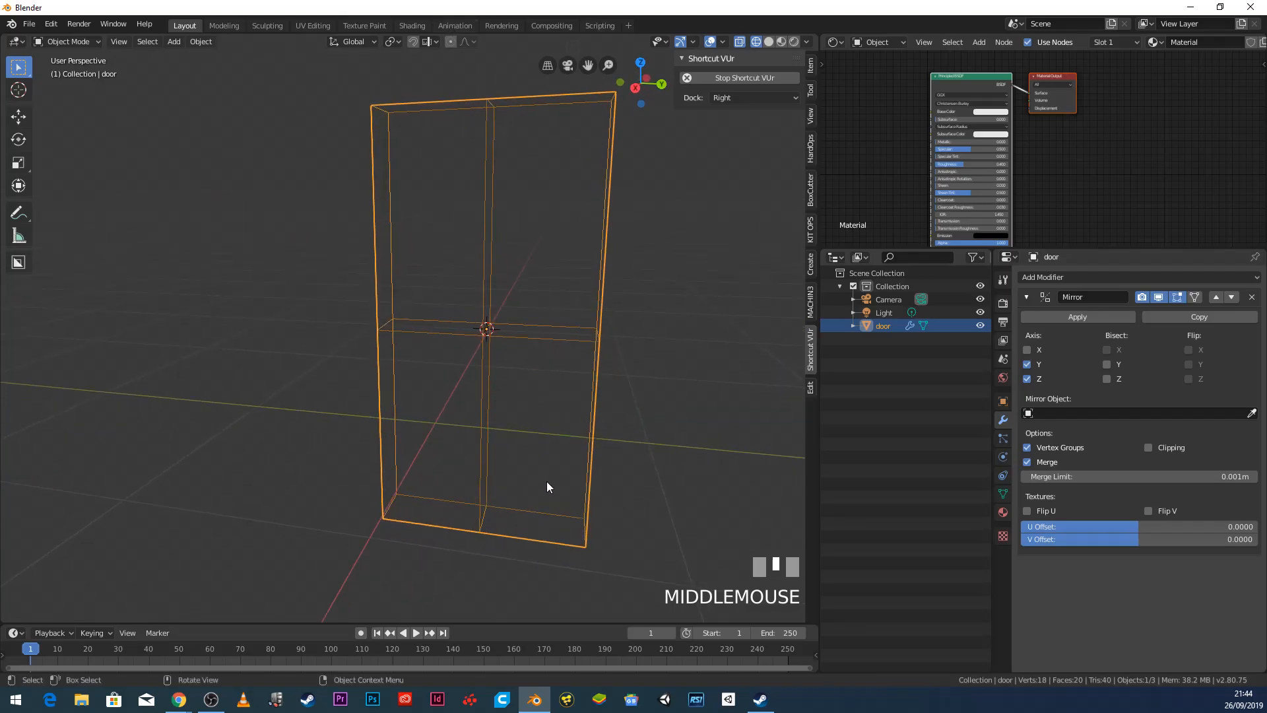
middle_drag(730, 438, 524, 460)
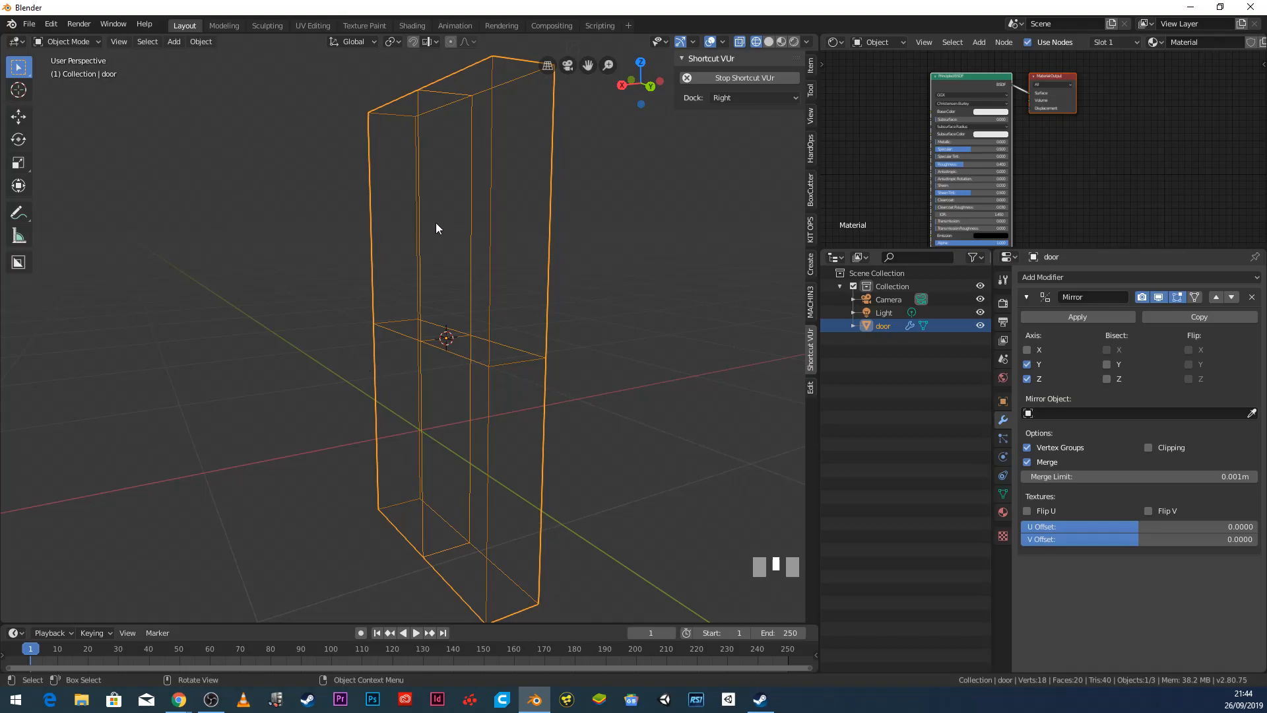
middle_drag(651, 441, 595, 404)
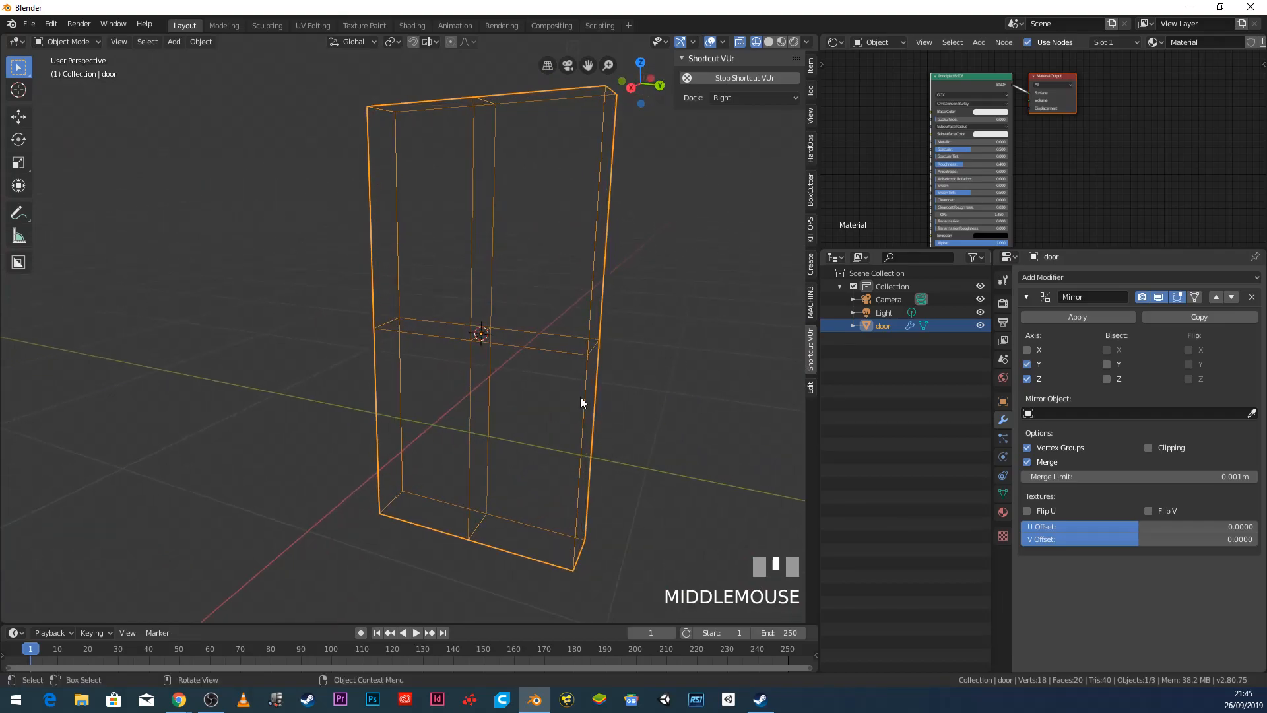
key(z)
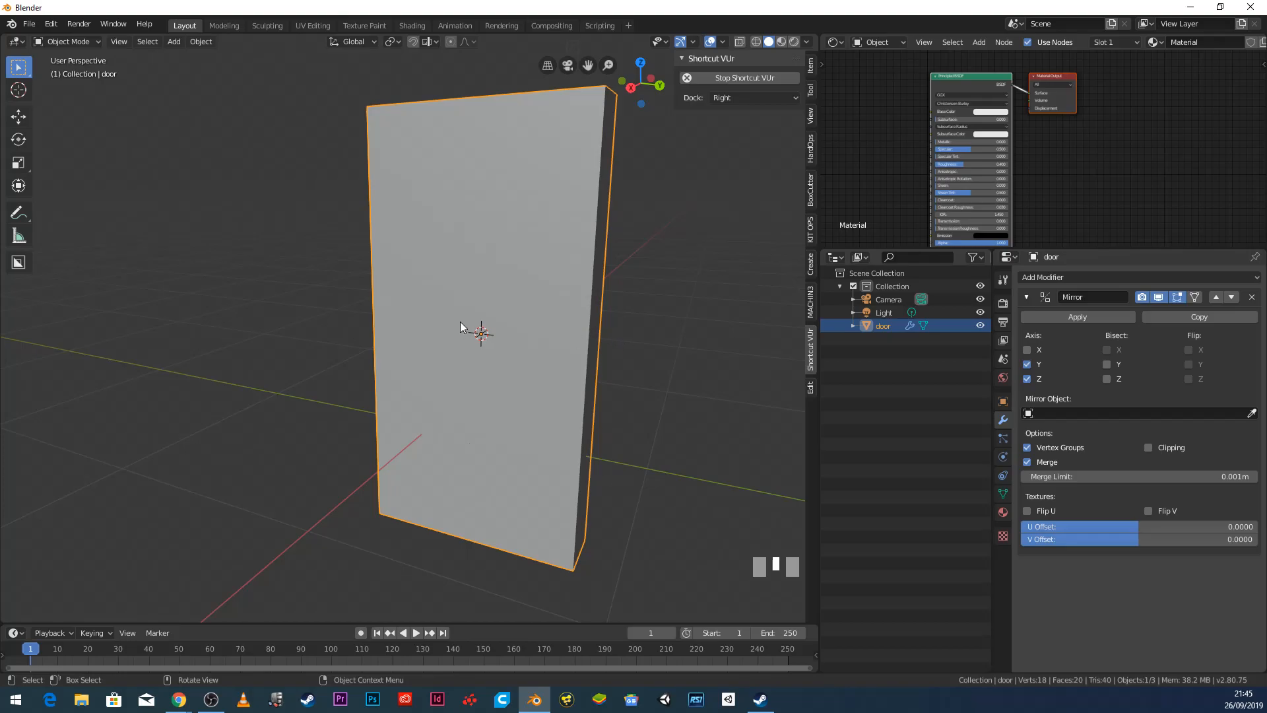
middle_drag(445, 398, 368, 338)
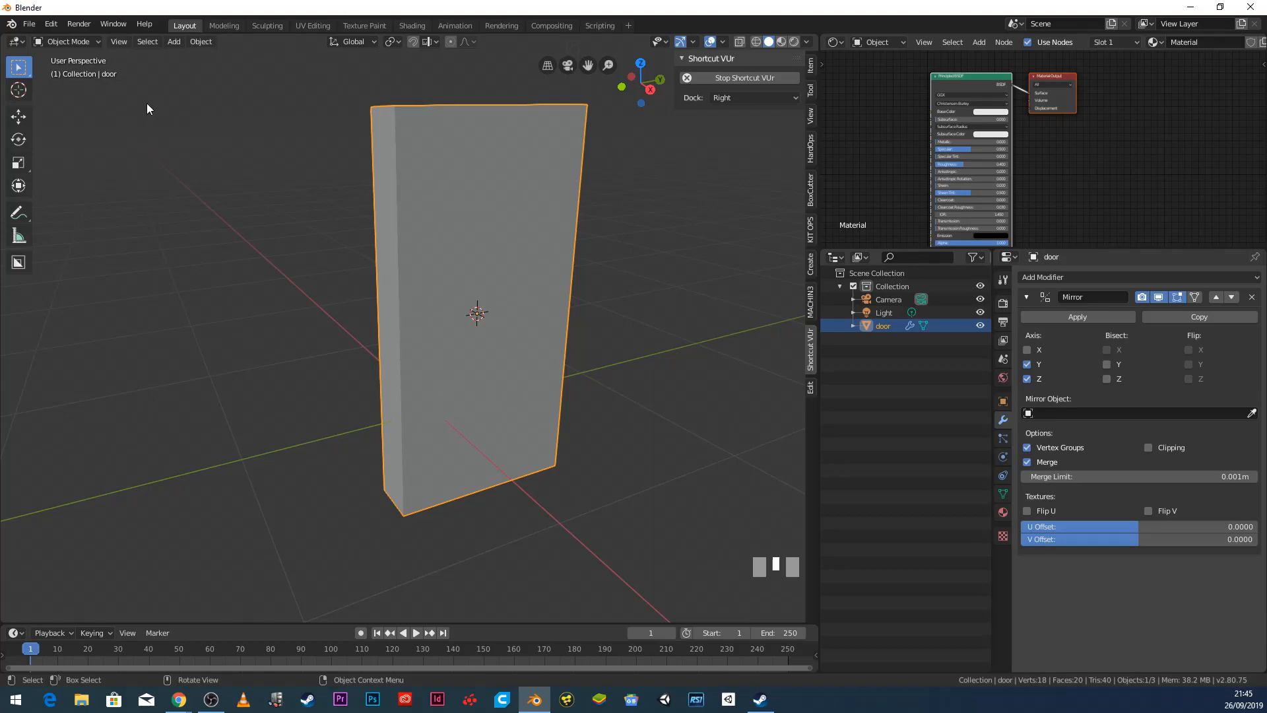
Step: Switch the door to Edit Mode with face selection and select the wide face of its editable quarter
click(82, 43)
click(66, 69)
shift+middle_drag(377, 393, 467, 350)
scroll(552, 396, up, 2)
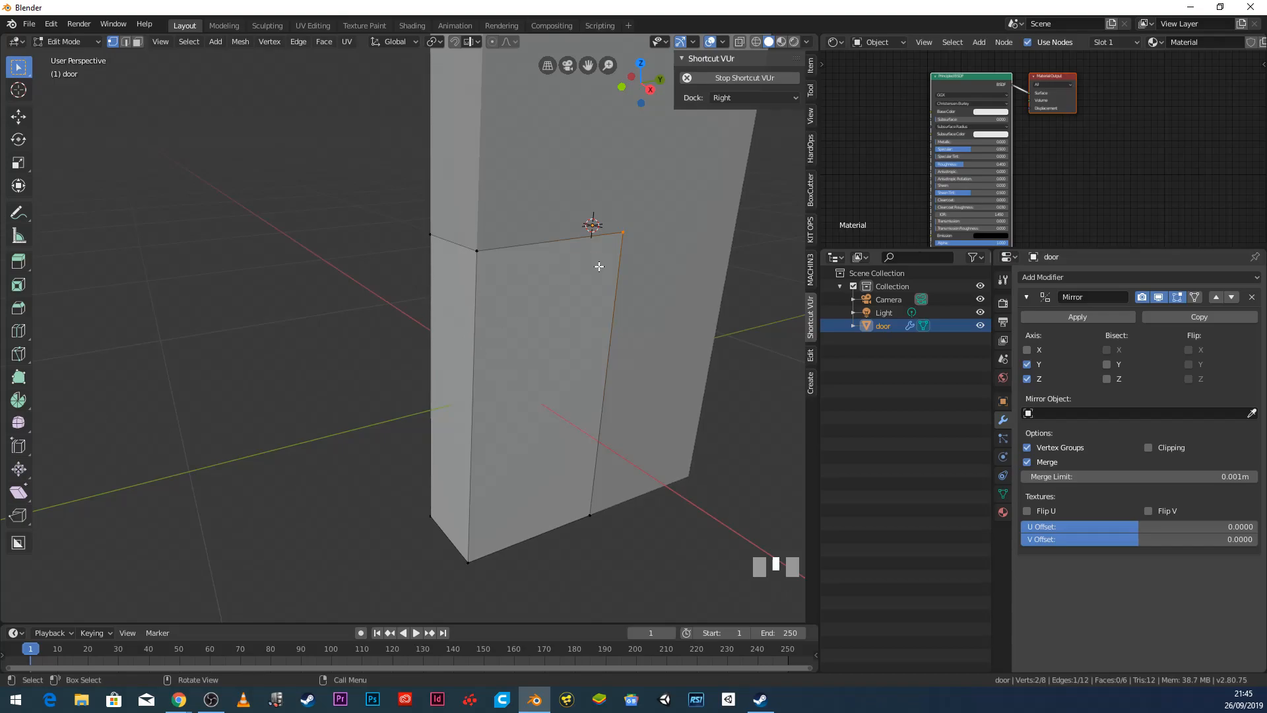
click(139, 42)
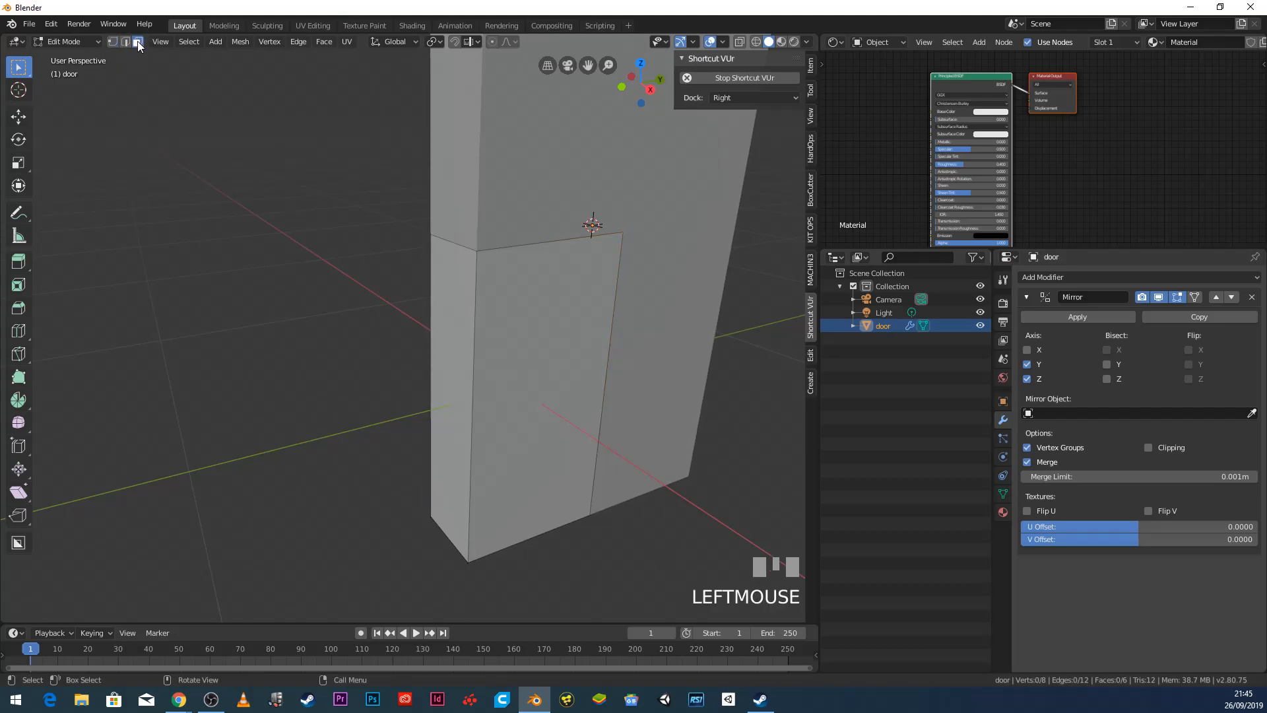
click(542, 314)
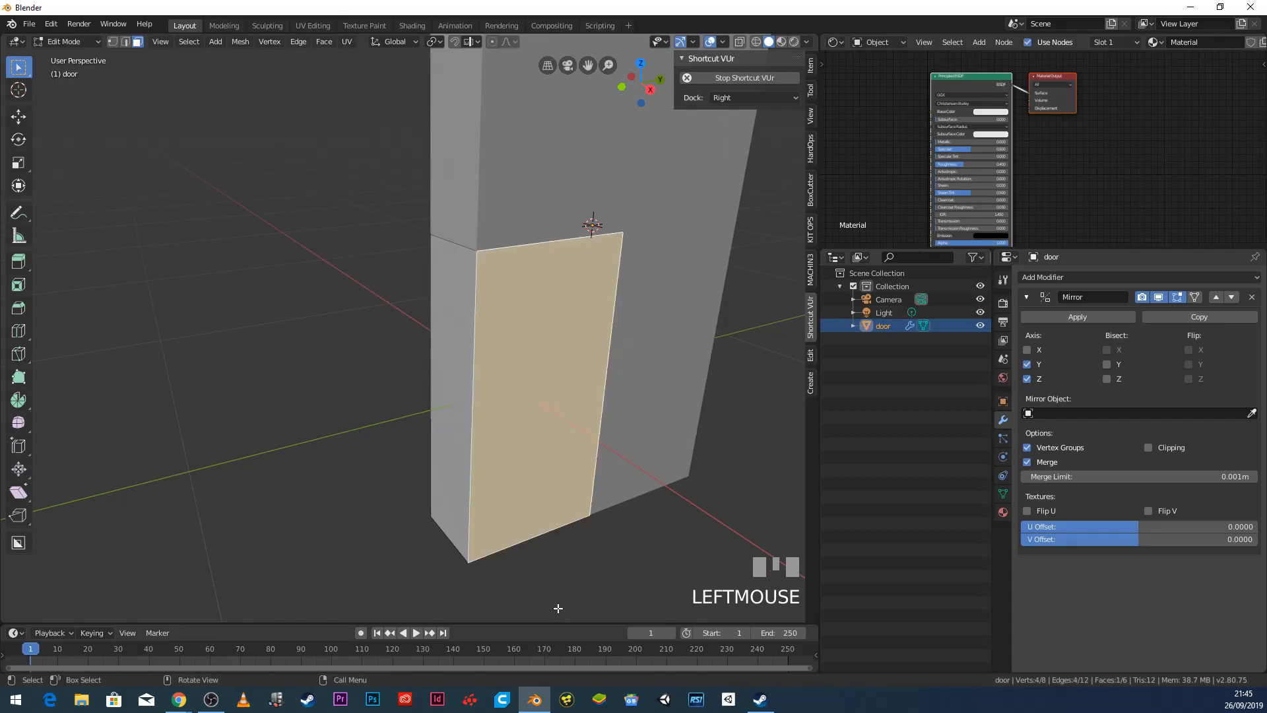
Step: Examine the faces of the editable quarter from different sides by selecting them individually and together
middle_drag(404, 399, 450, 331)
scroll(450, 330, down, 3)
middle_drag(405, 376, 475, 343)
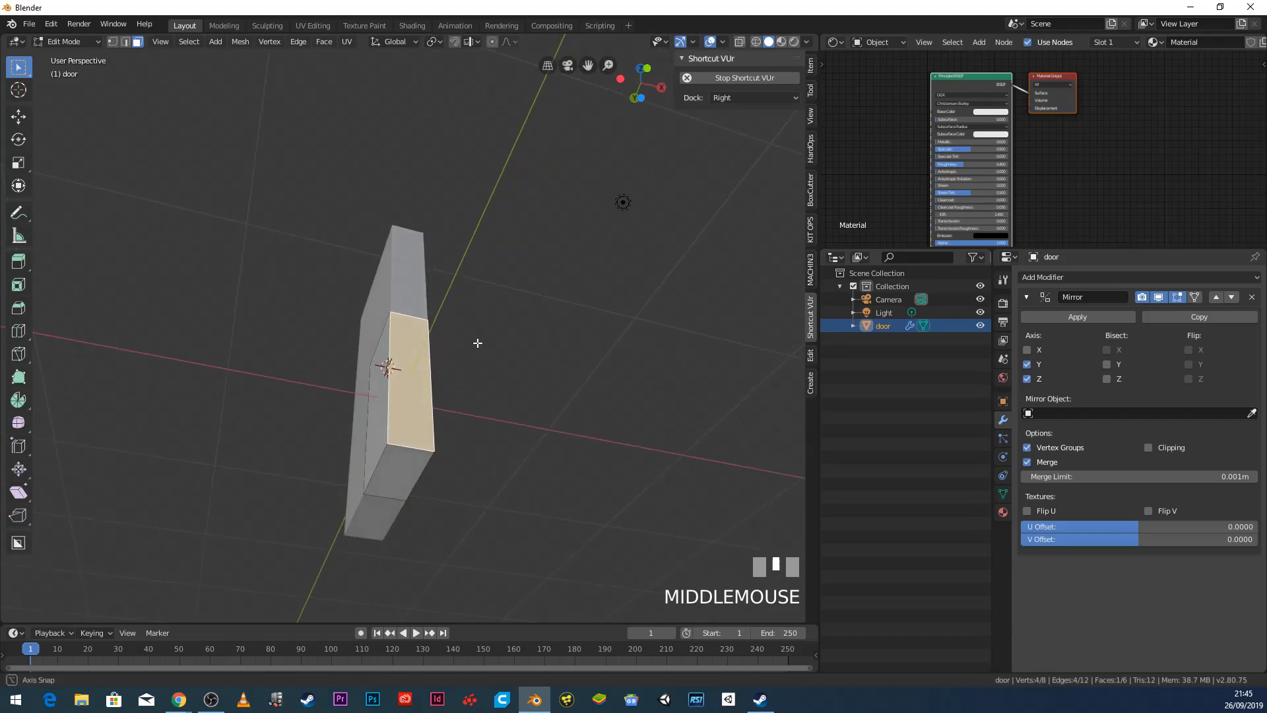
click(386, 387)
click(426, 458)
middle_drag(504, 442, 391, 467)
click(460, 407)
shift+click(418, 406)
middle_drag(419, 406, 529, 452)
shift+click(457, 462)
Step: Extrude the editable quarter's front face in place and scale the new face to 0.8 to form an inset border
click(440, 365)
scroll(469, 389, up, 3)
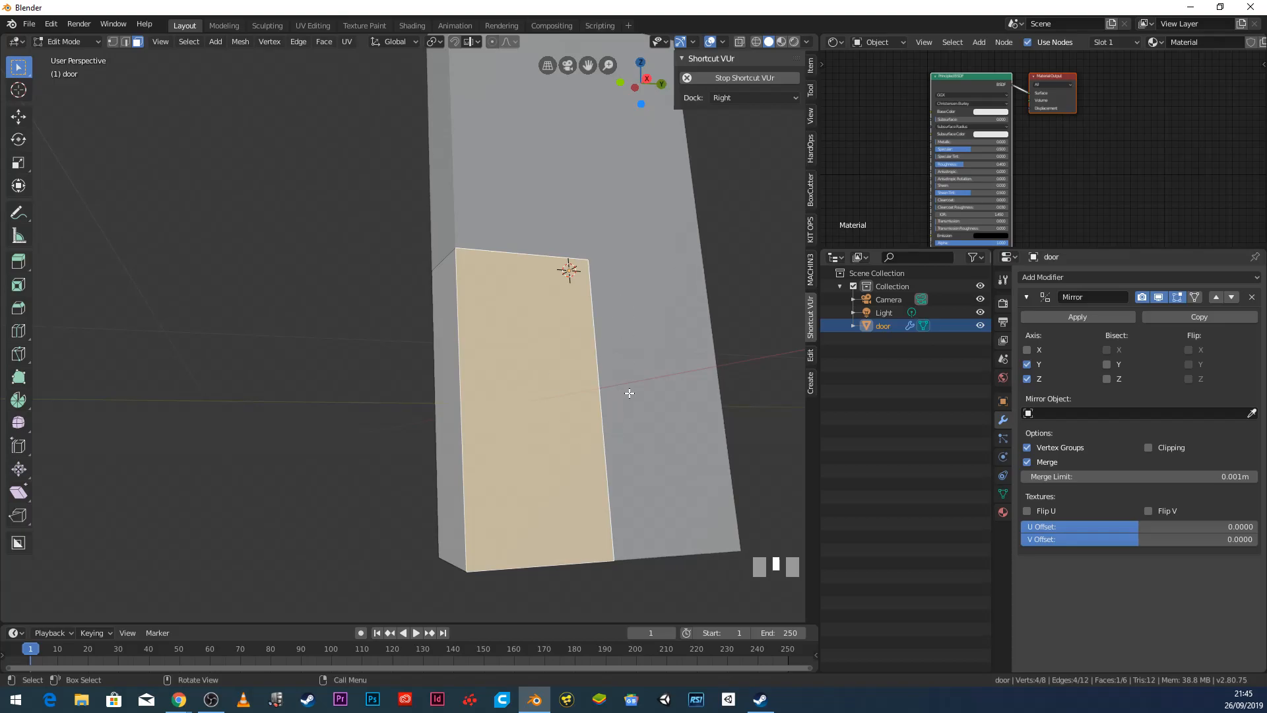
key(e)
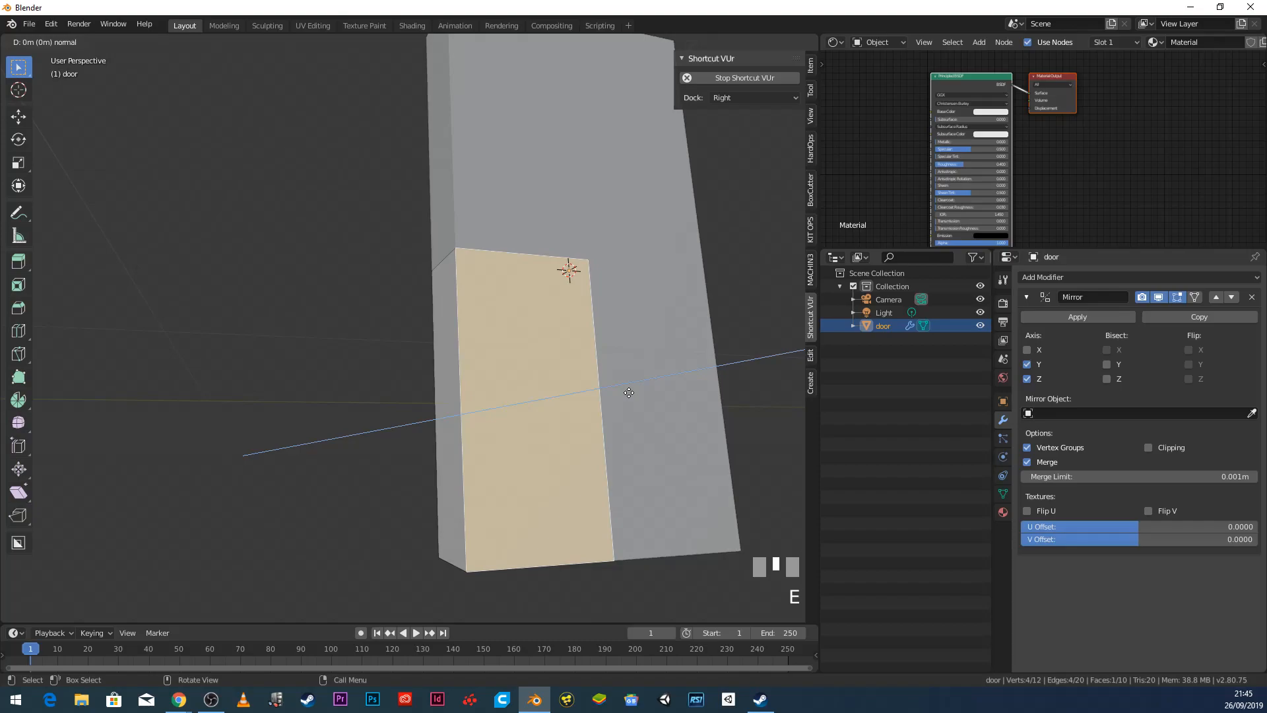
key(Escape)
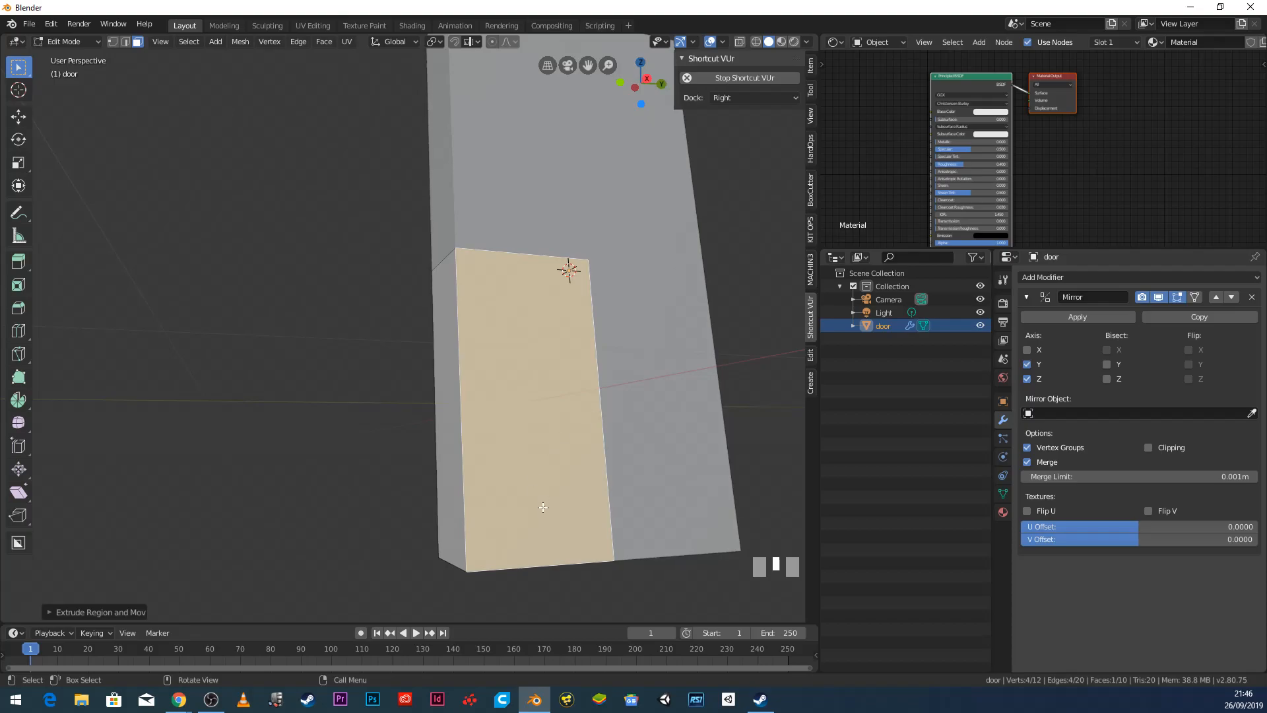
text(s.)
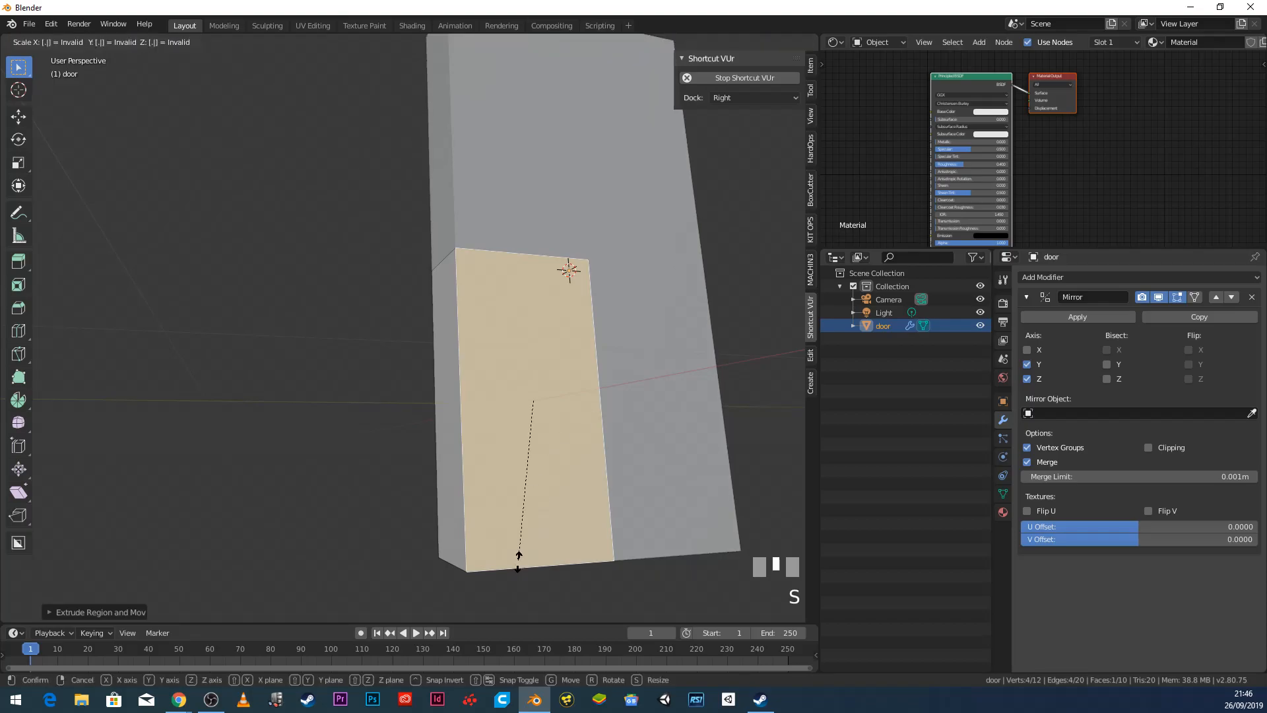
text(8)
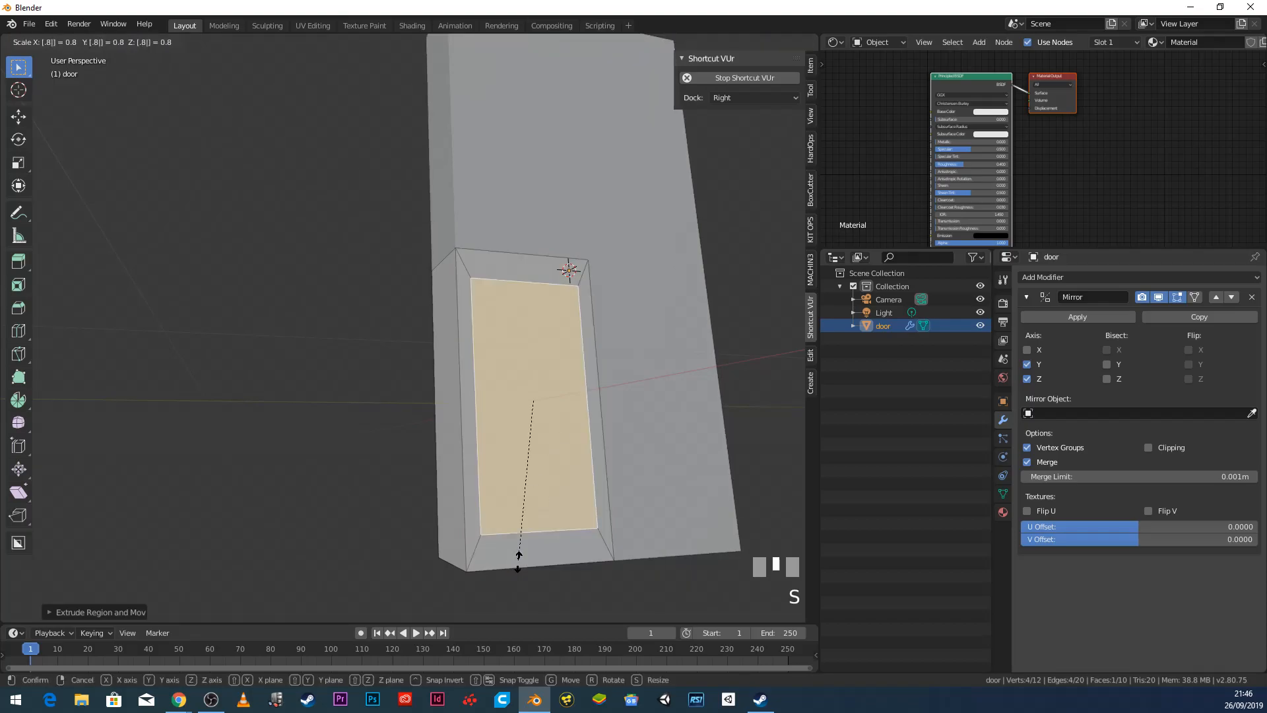
key(Return)
Step: Extrude the inset face about 0.062 m into the door to form a recessed panel
middle_drag(466, 513, 399, 510)
scroll(549, 470, down, 1)
shift+middle_drag(550, 470, 517, 426)
scroll(532, 383, up, 2)
shift+middle_drag(515, 354, 486, 334)
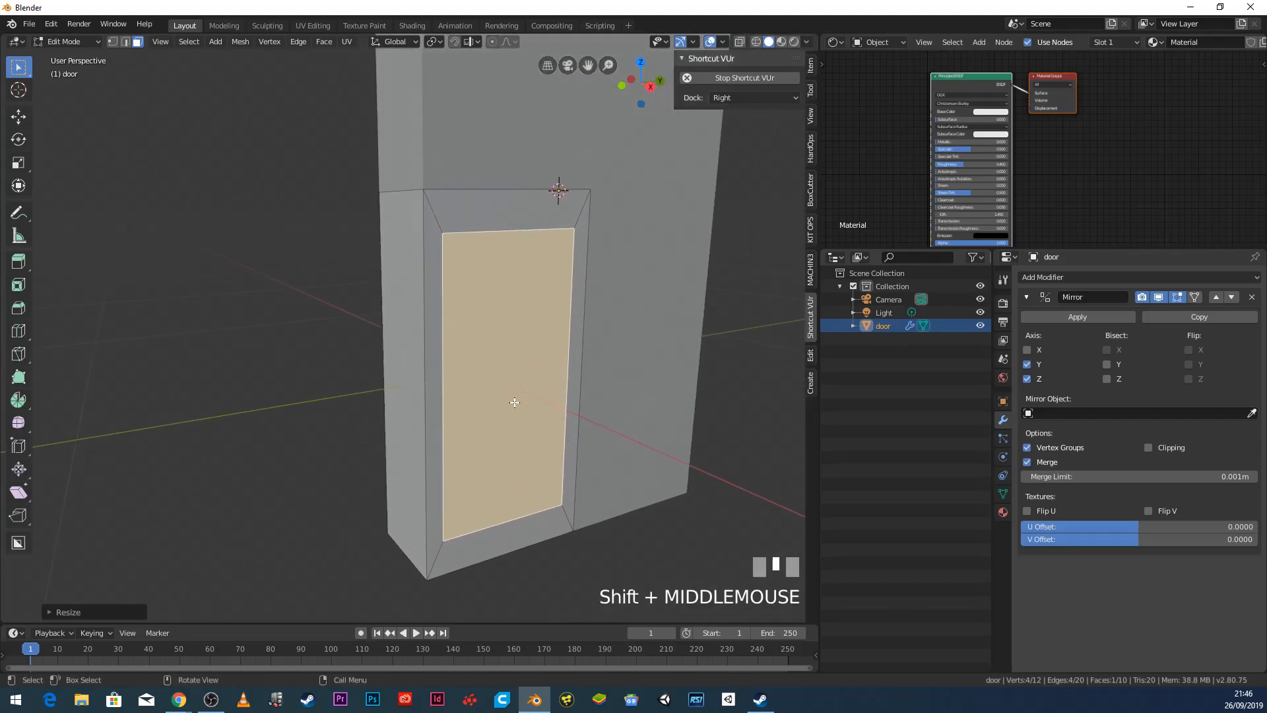
key(e)
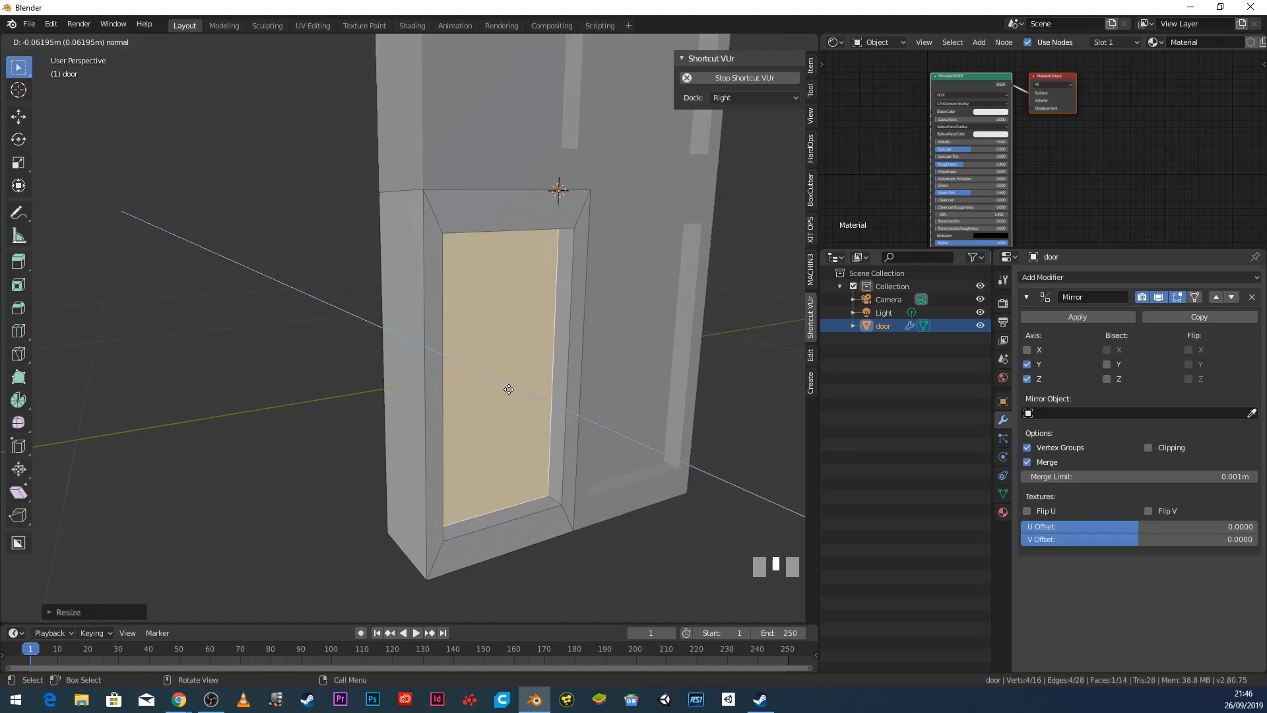
click(509, 388)
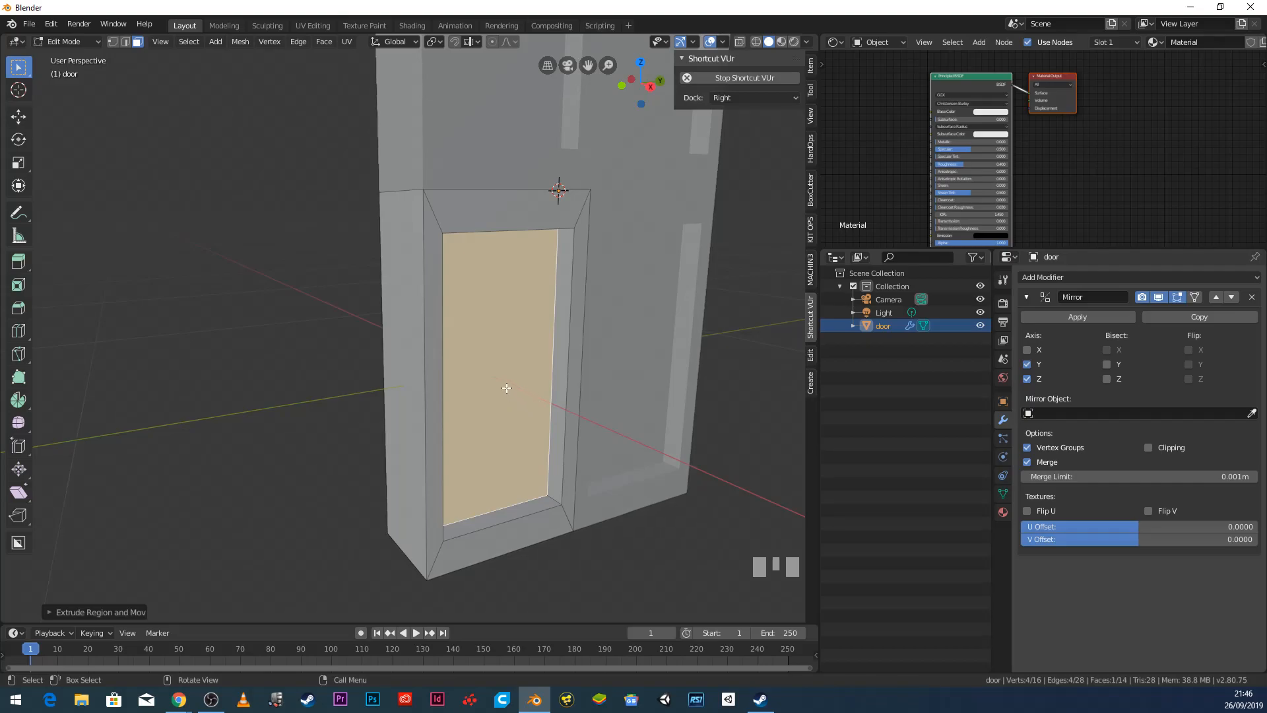
Step: Scale the recessed panel's back face down to about 0.94 so that its side walls slope
middle_drag(568, 428, 552, 390)
key(s)
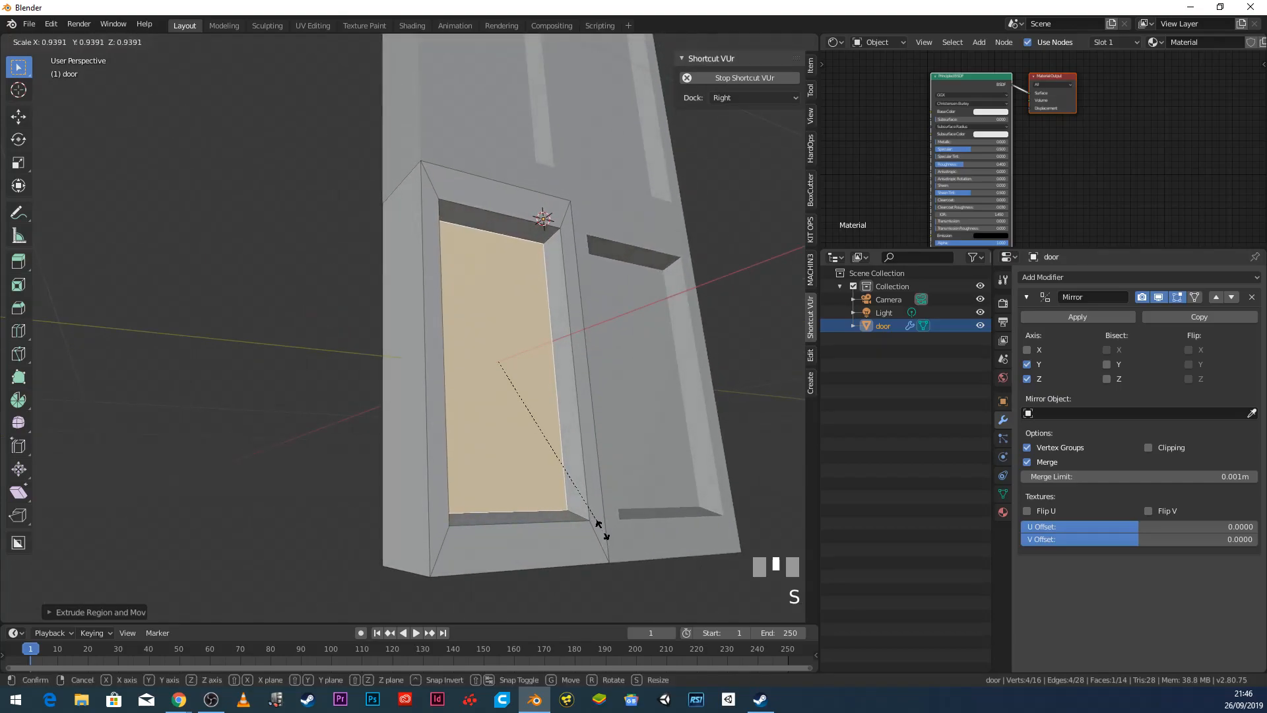
click(600, 526)
Step: Examine the mirrored panels from several sides in Object Mode and compare them with the door reference photo in the browser
scroll(538, 332, down, 4)
middle_drag(538, 333, 497, 412)
scroll(528, 414, up, 3)
key(Tab)
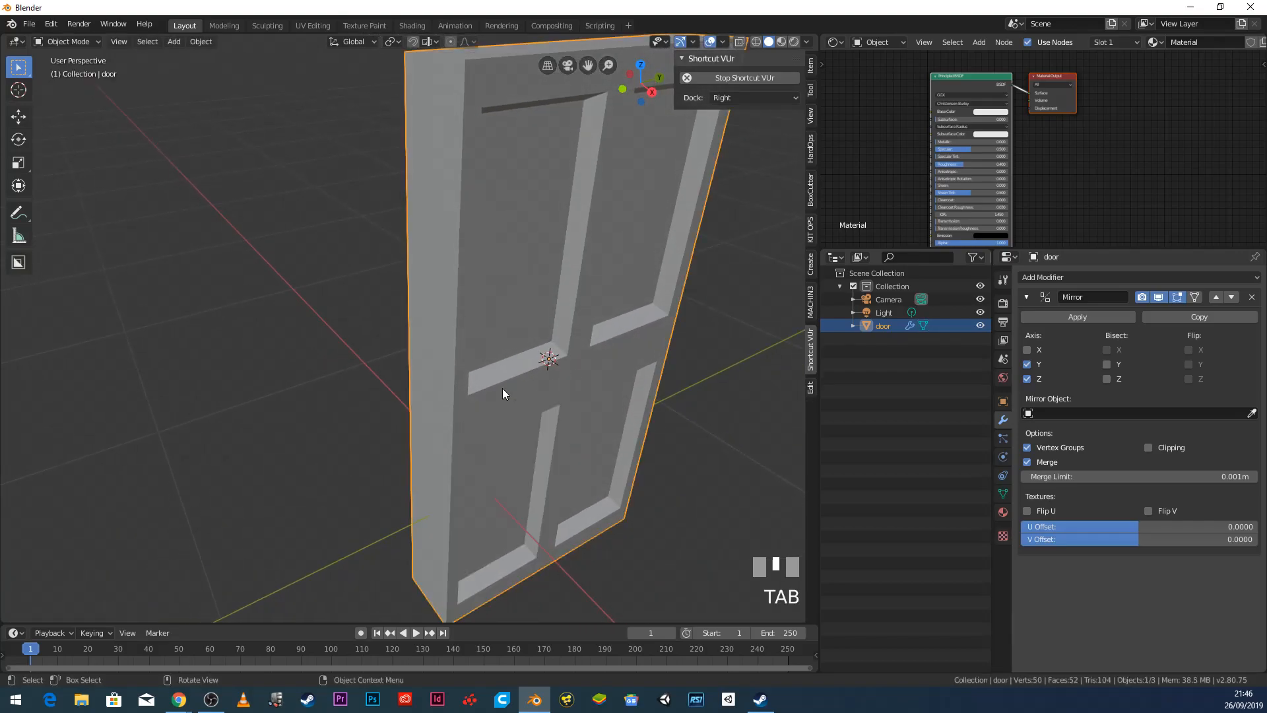
middle_drag(561, 399, 492, 358)
scroll(425, 313, down, 3)
middle_drag(623, 368, 529, 359)
scroll(577, 362, up, 4)
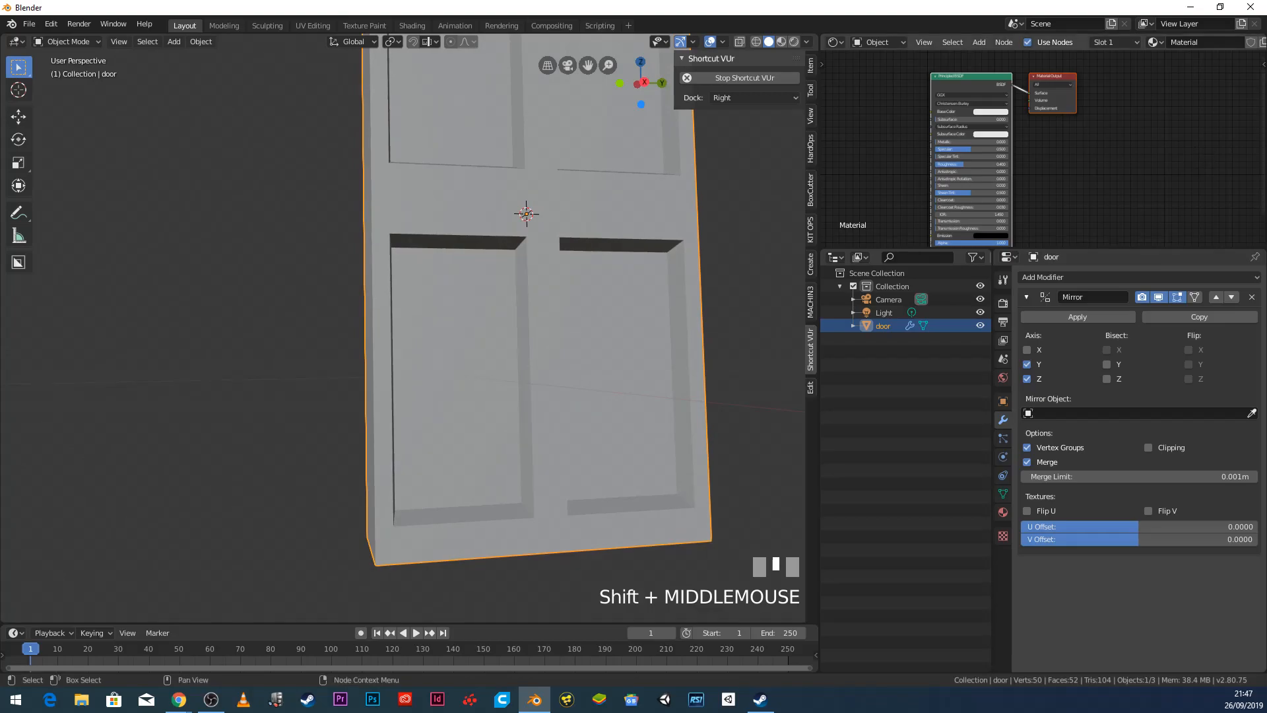
drag(1266, 60, 649, 76)
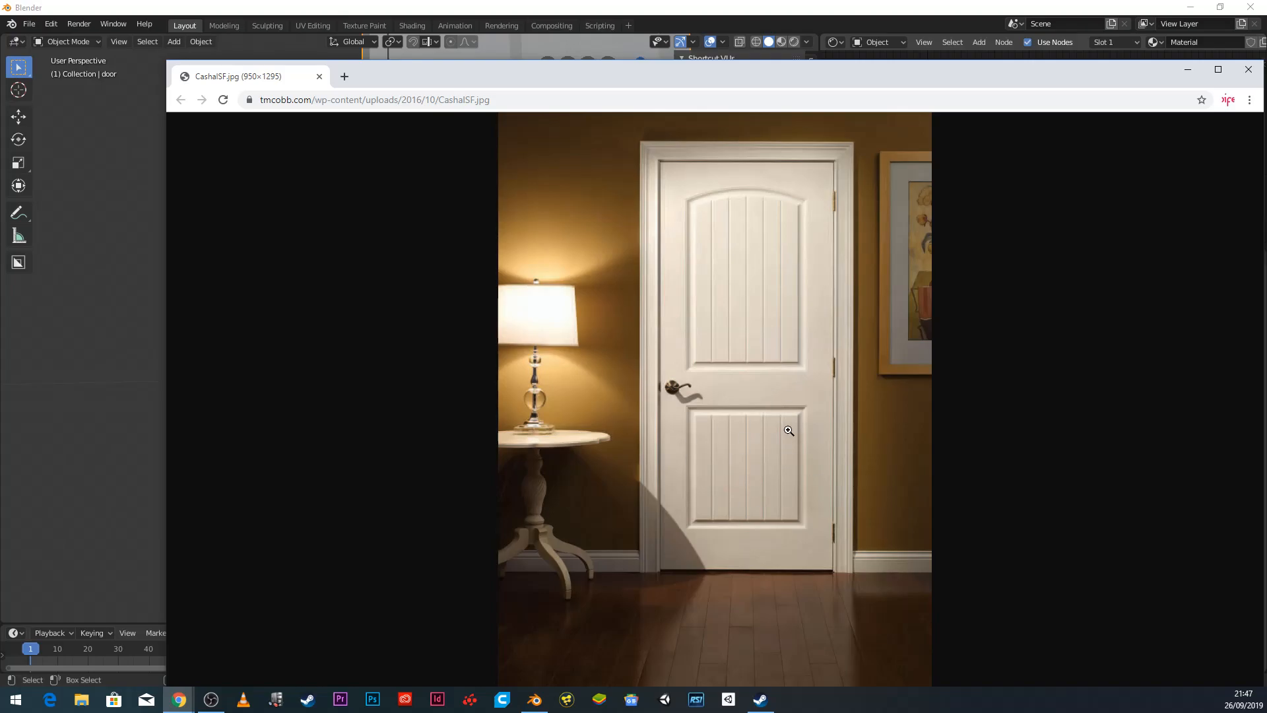
drag(754, 77, 1266, 62)
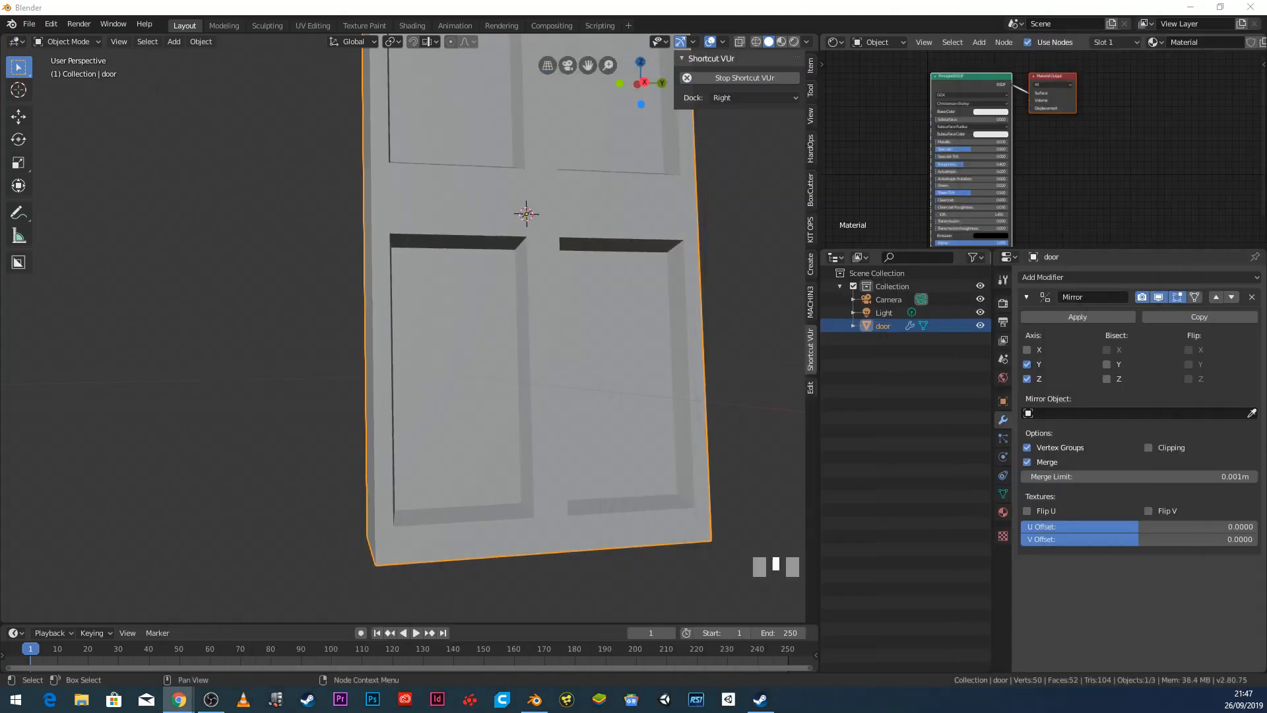
middle_drag(429, 290, 474, 313)
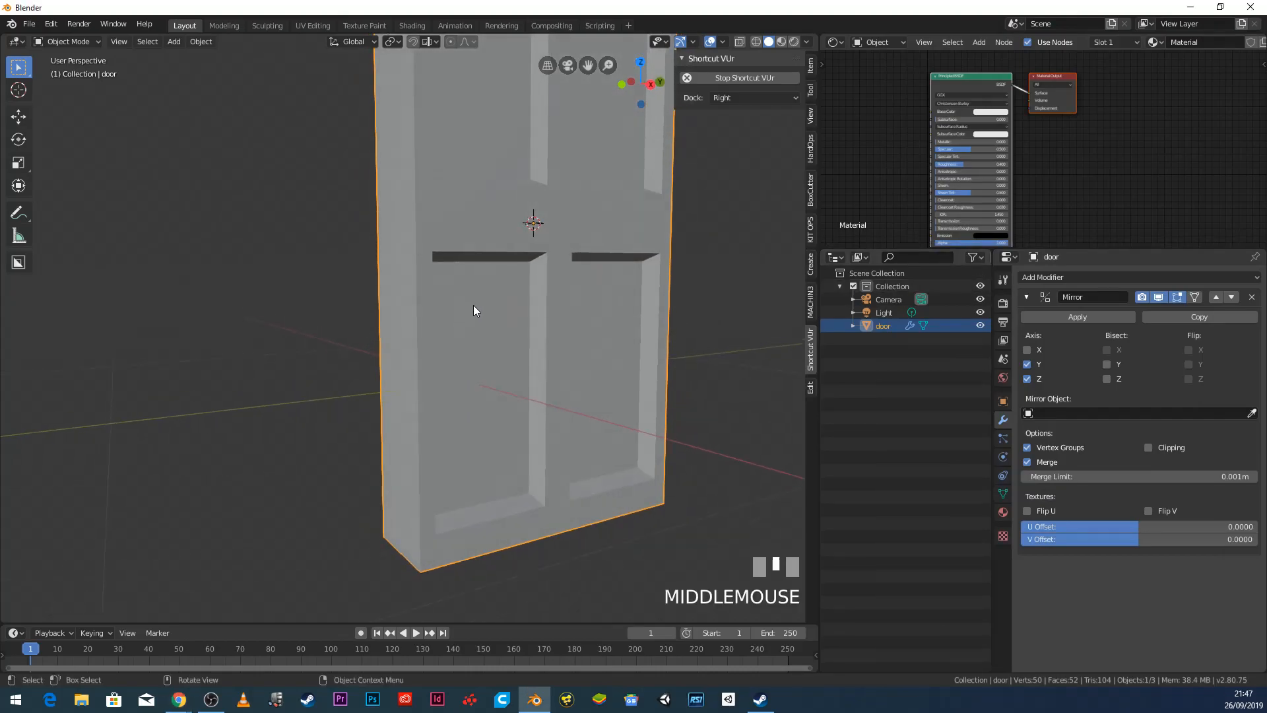
Step: Return to Edit Mode and add six evenly spaced vertical loop cuts across the recessed panel, without sliding them
click(89, 43)
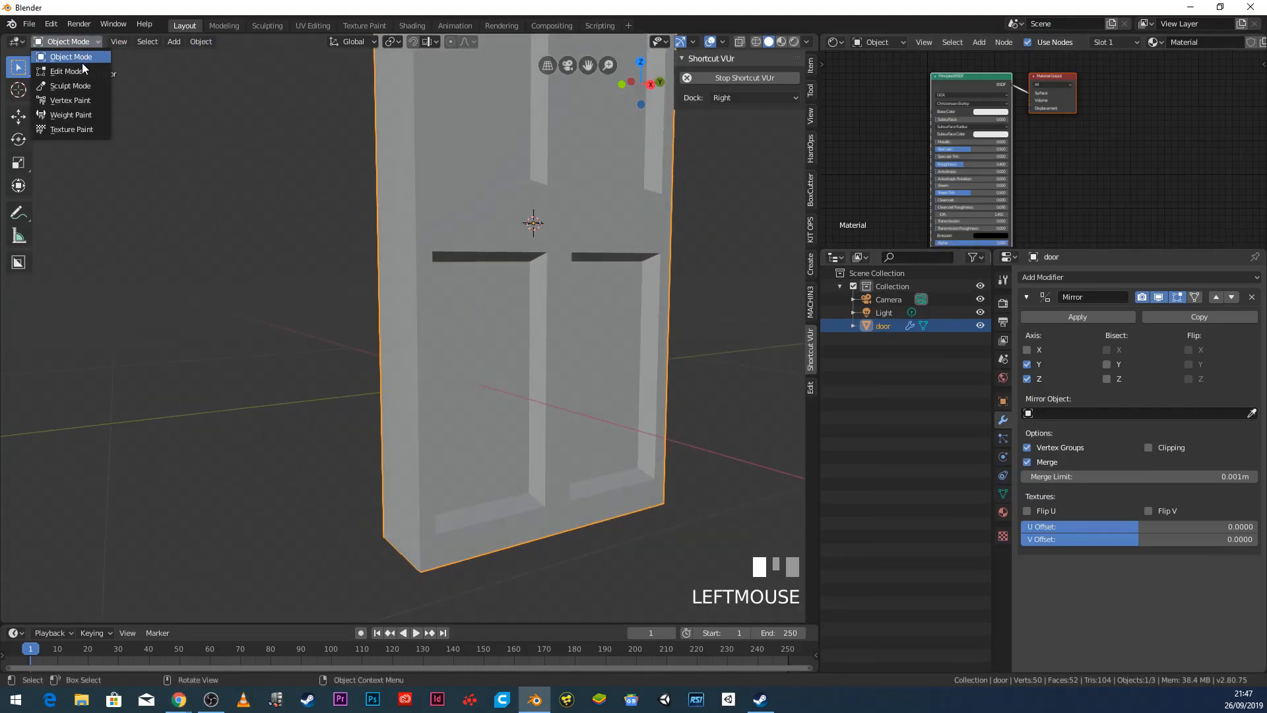
click(86, 71)
middle_drag(670, 323, 482, 329)
scroll(552, 327, up, 5)
scroll(554, 334, down, 2)
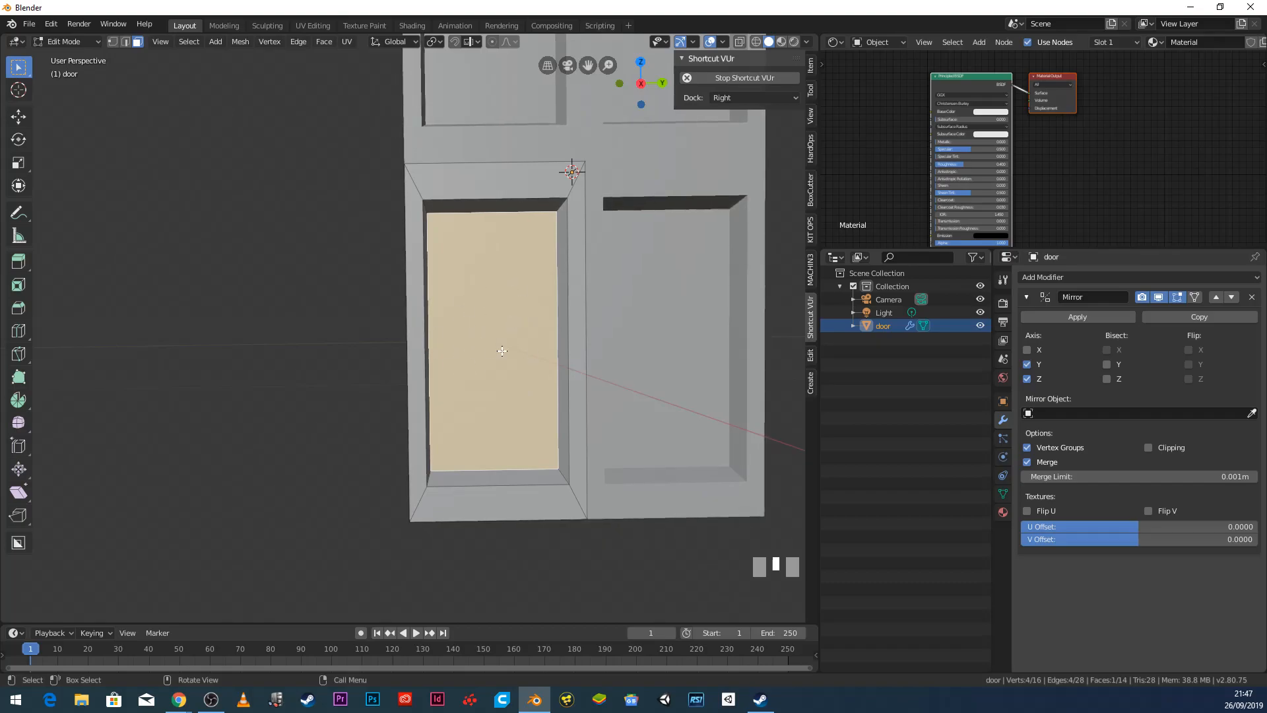
key(ctrl)
key(ctrl+r)
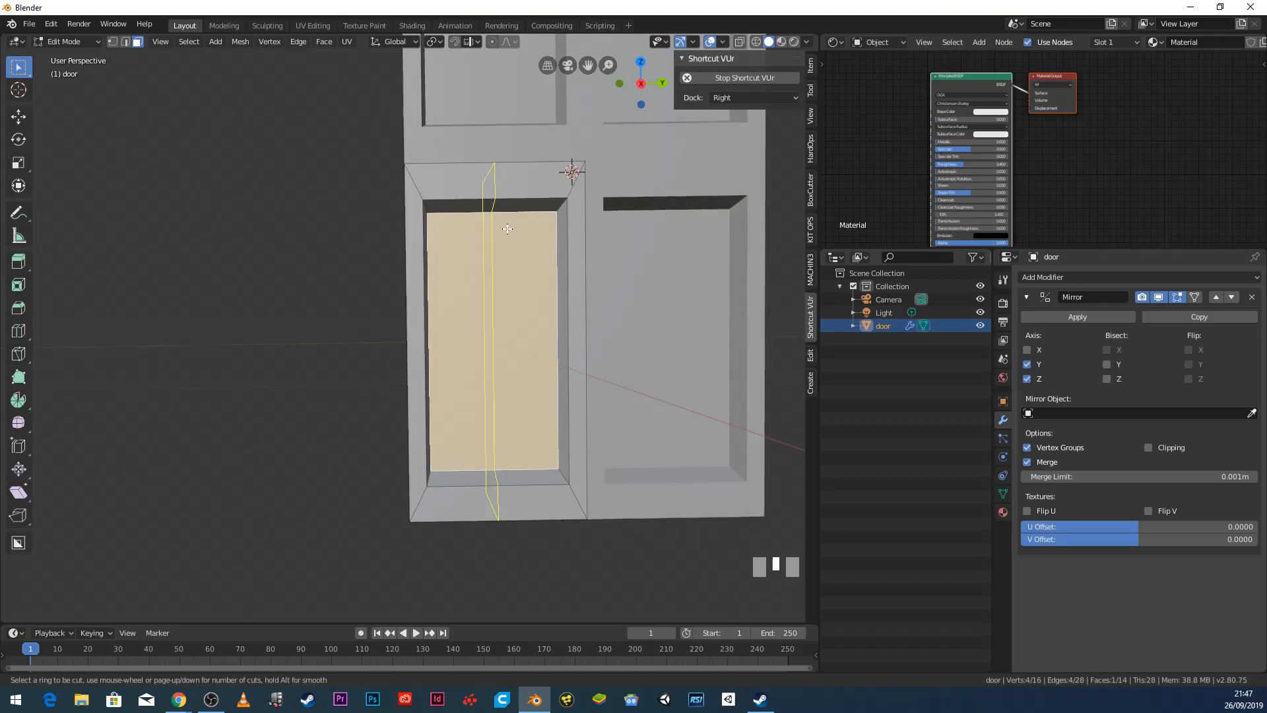
scroll(490, 200, up, 7)
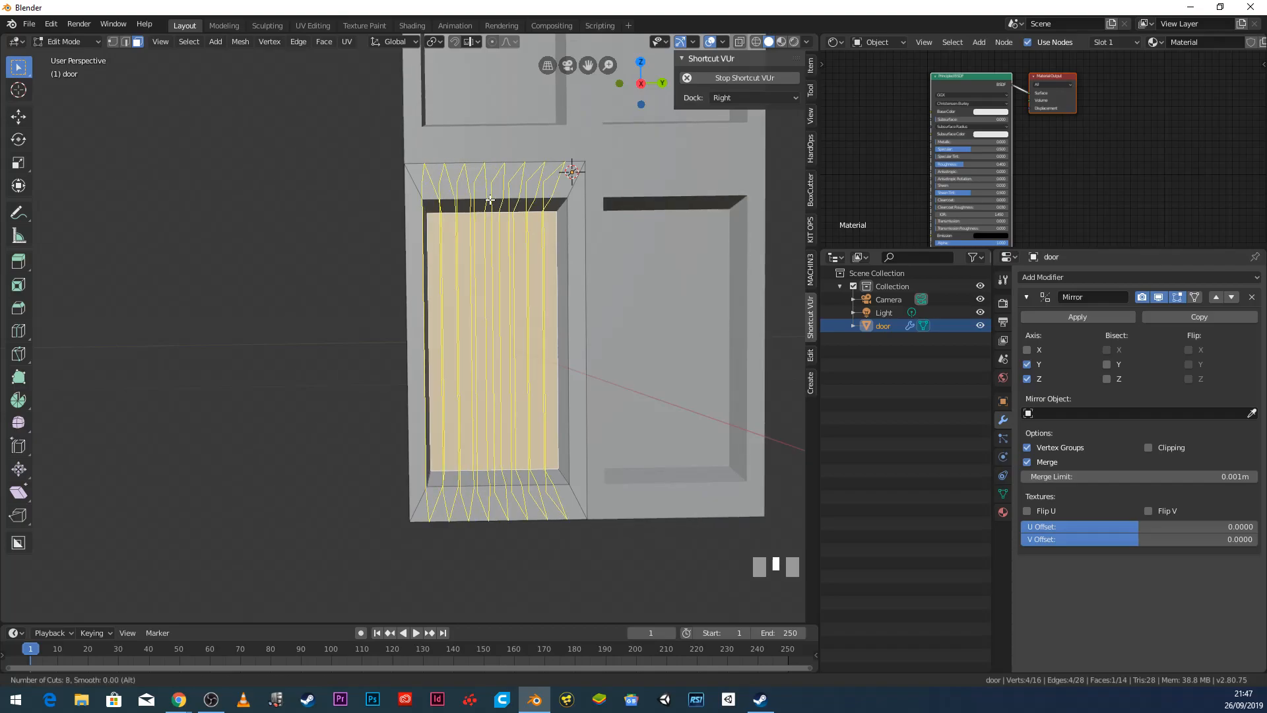
scroll(490, 200, up, 1)
scroll(490, 200, down, 3)
scroll(490, 200, down, 1)
scroll(490, 200, down, 1)
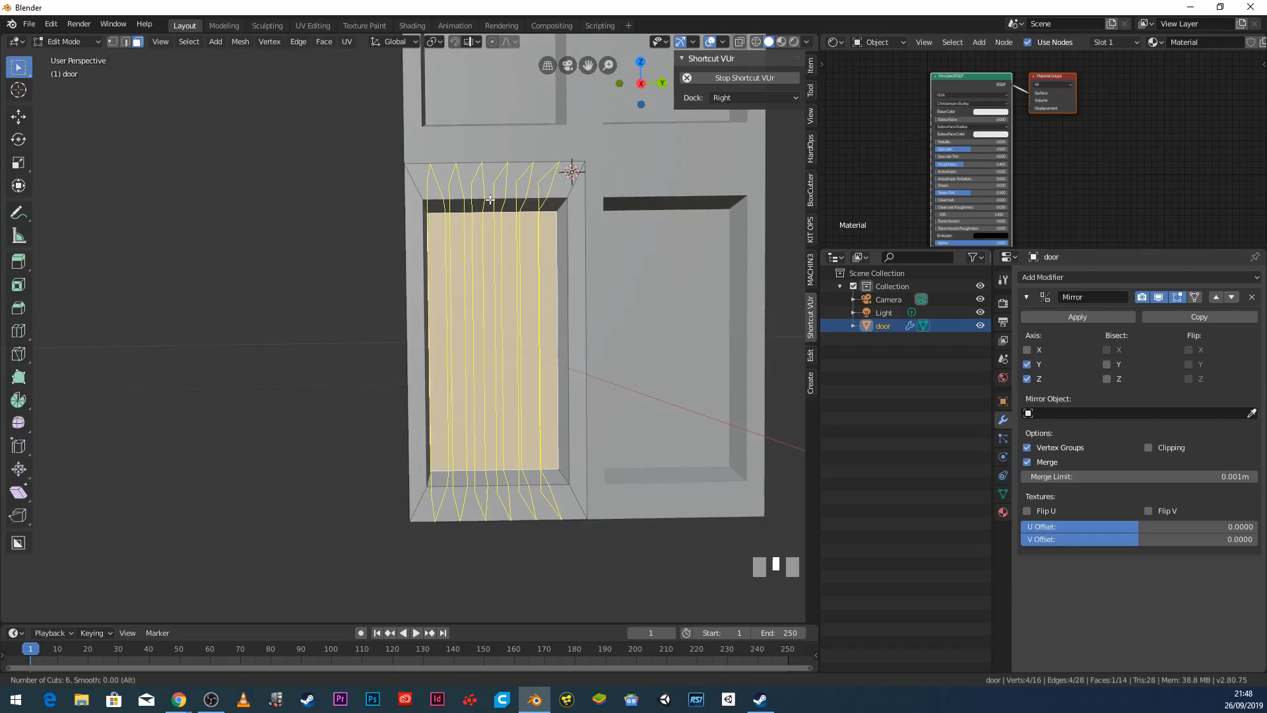
scroll(490, 200, up, 2)
scroll(490, 200, down, 1)
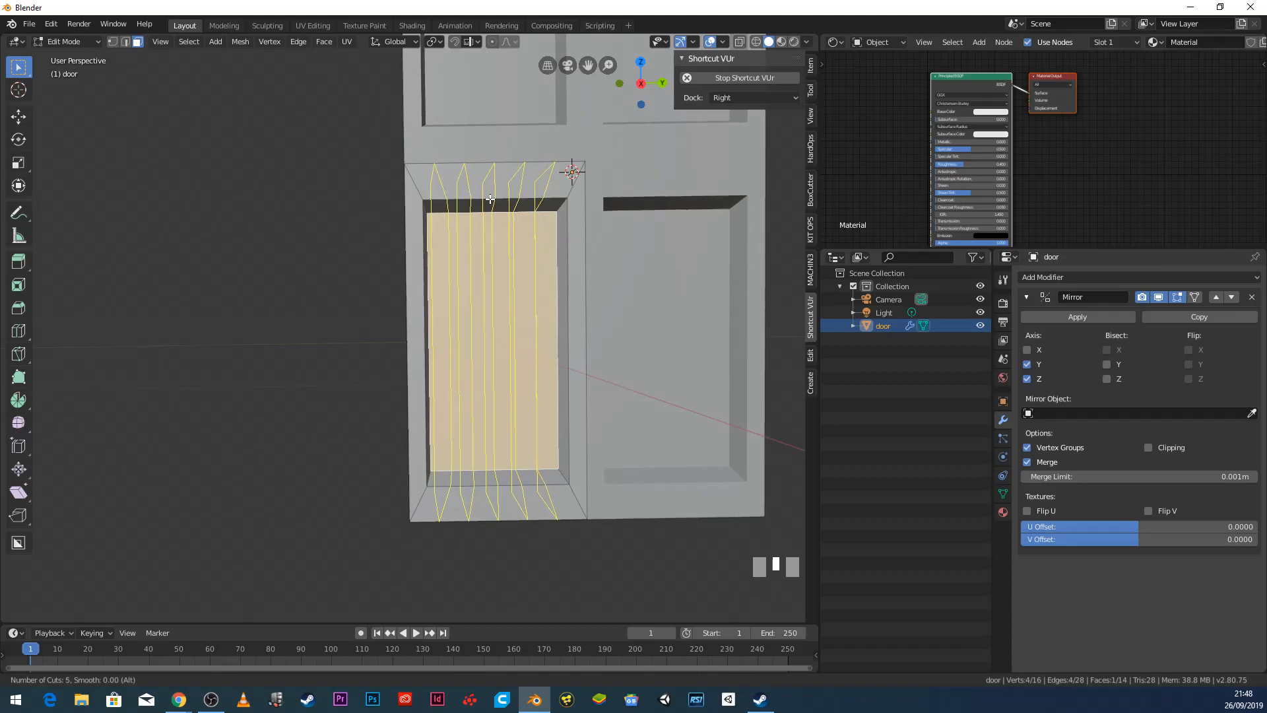
scroll(490, 200, up, 2)
scroll(485, 198, down, 4)
scroll(485, 197, up, 6)
scroll(485, 195, down, 7)
scroll(485, 194, up, 3)
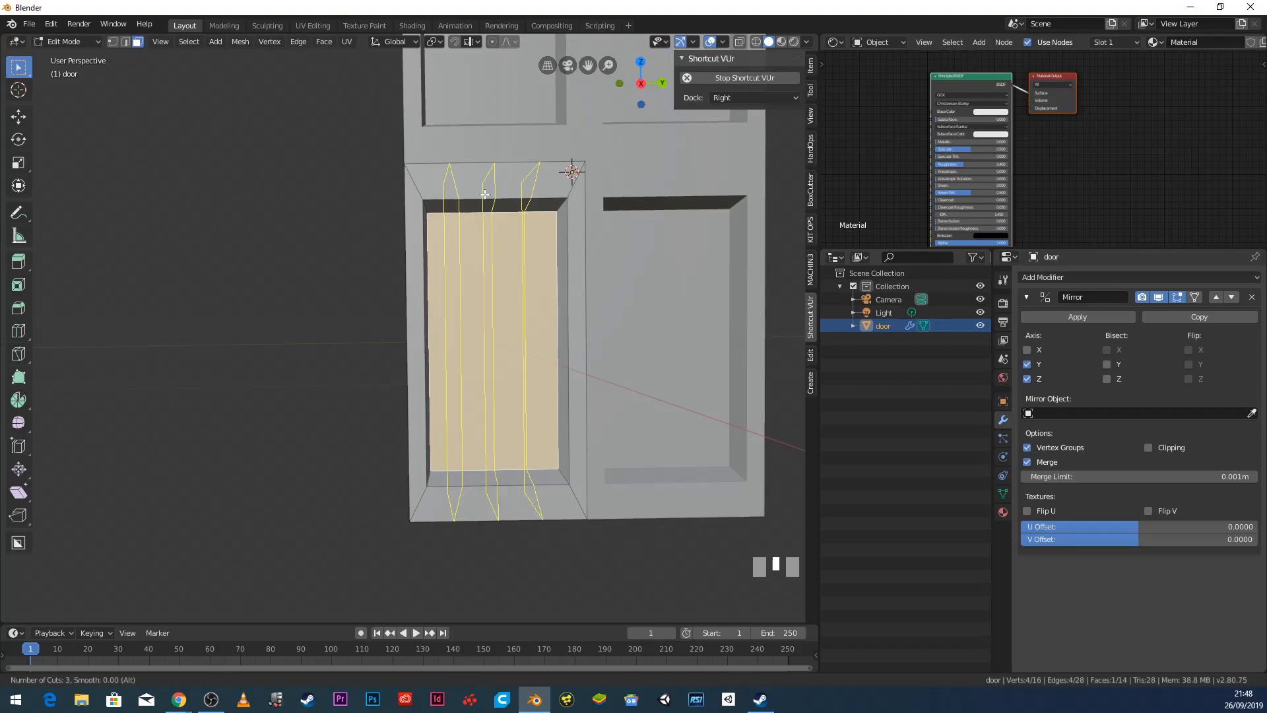
scroll(485, 194, up, 1)
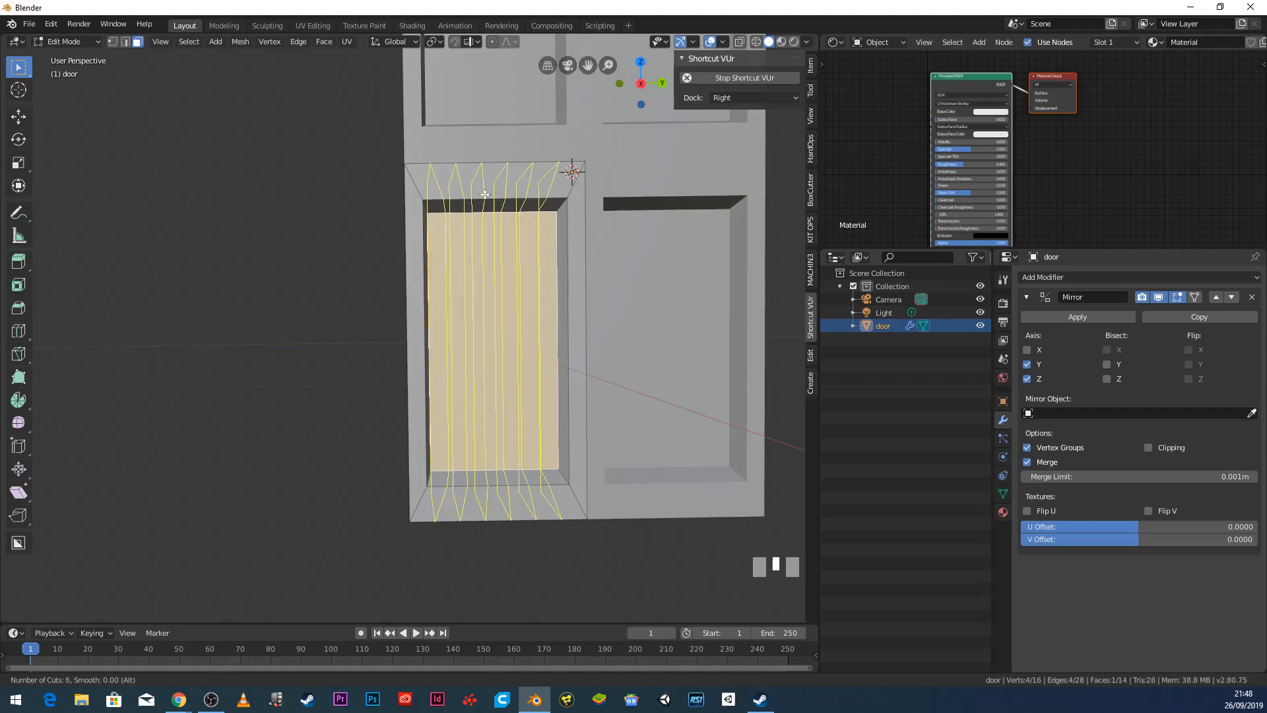
click(486, 194)
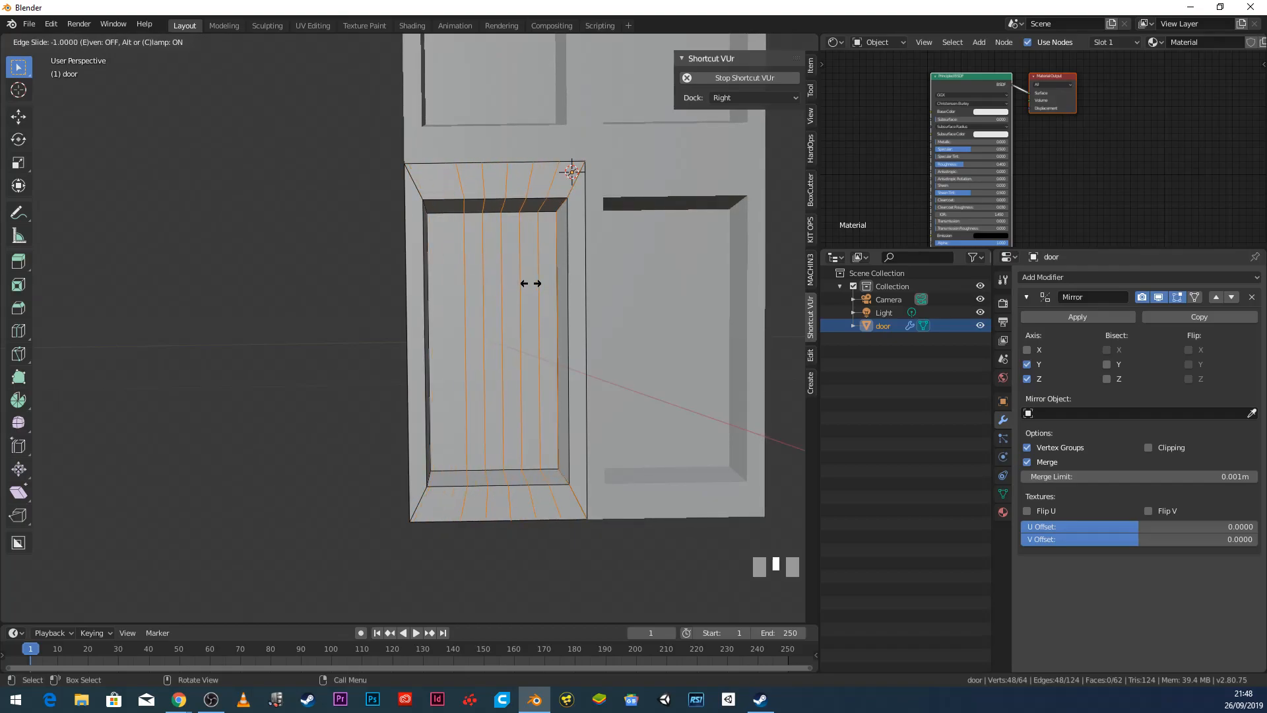
right_click(491, 274)
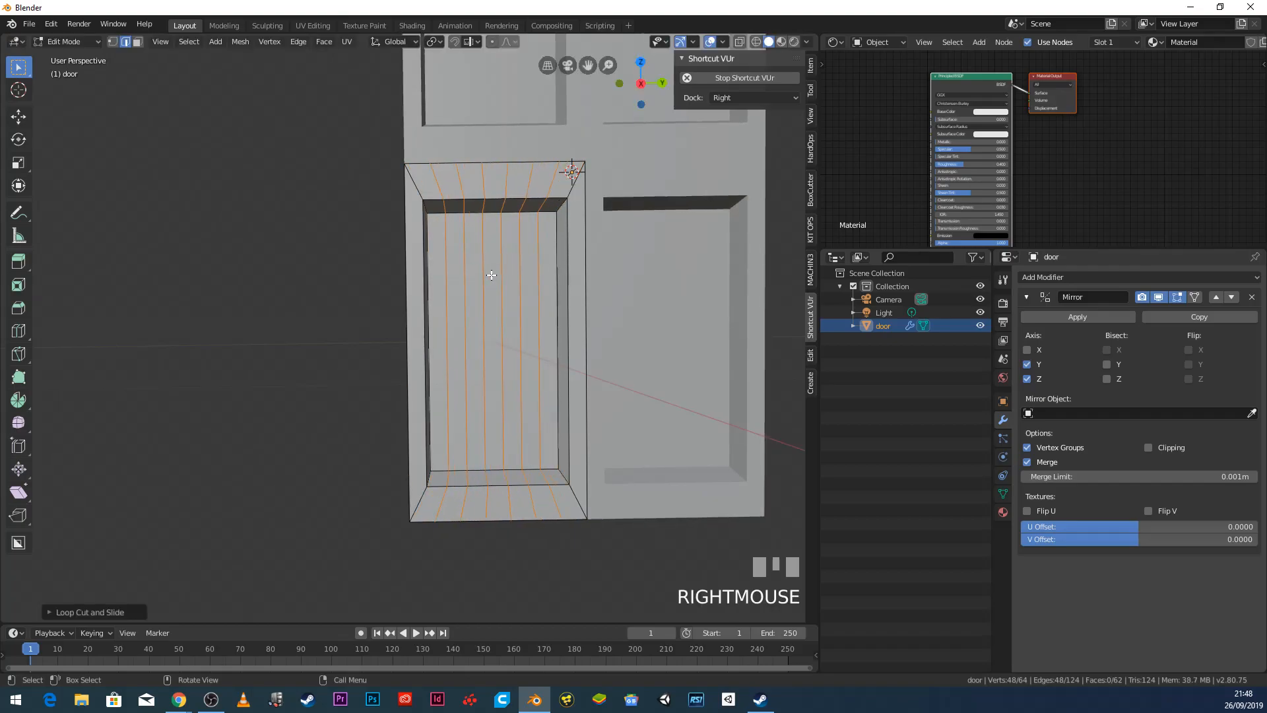
Step: Switch to face selection and select every other vertical strip of the recessed panel, four strips in all
mouse_move(466, 279)
middle_down()
mouse_move(693, 302)
mouse_move(472, 286)
middle_up()
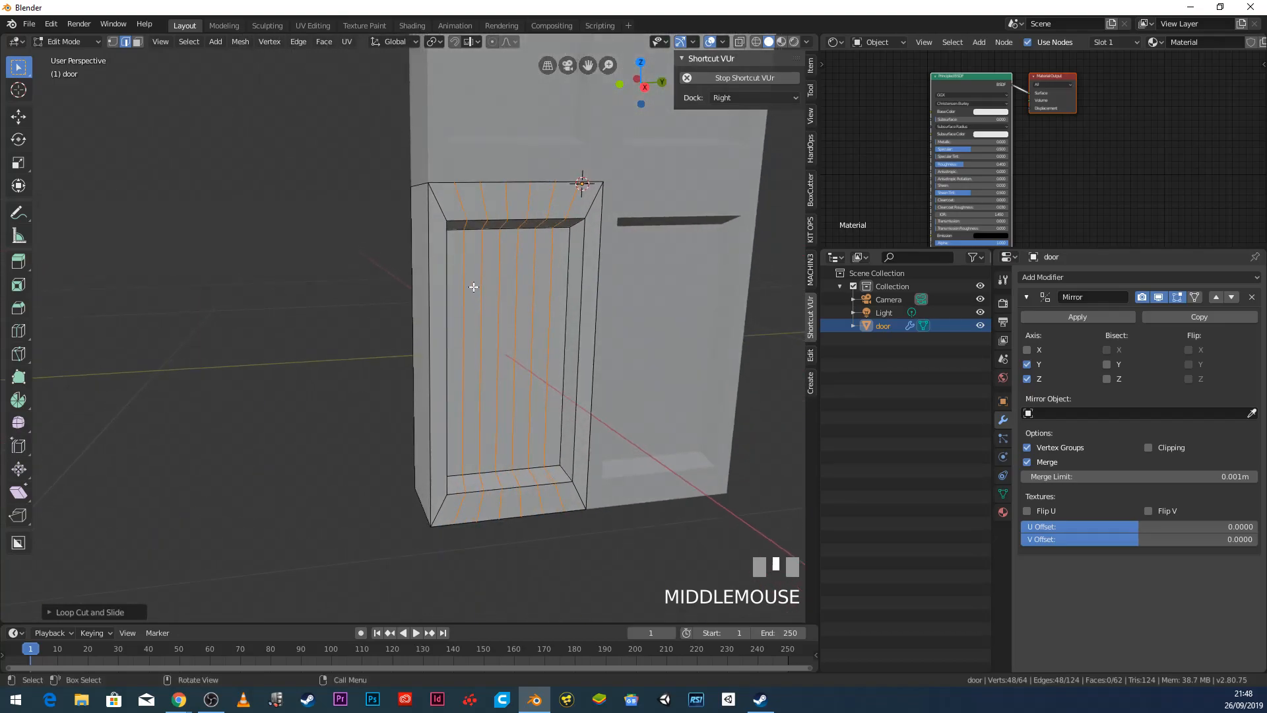
scroll(473, 286, up, 3)
scroll(350, 185, down, 3)
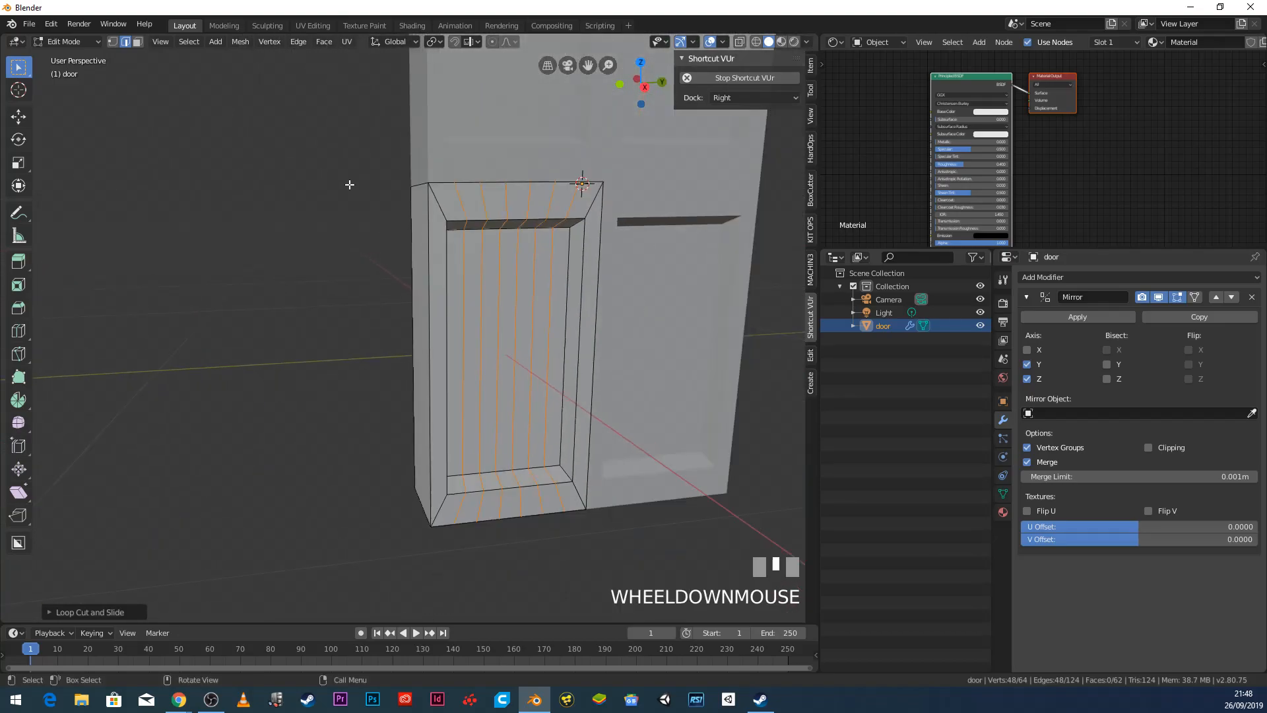
click(138, 41)
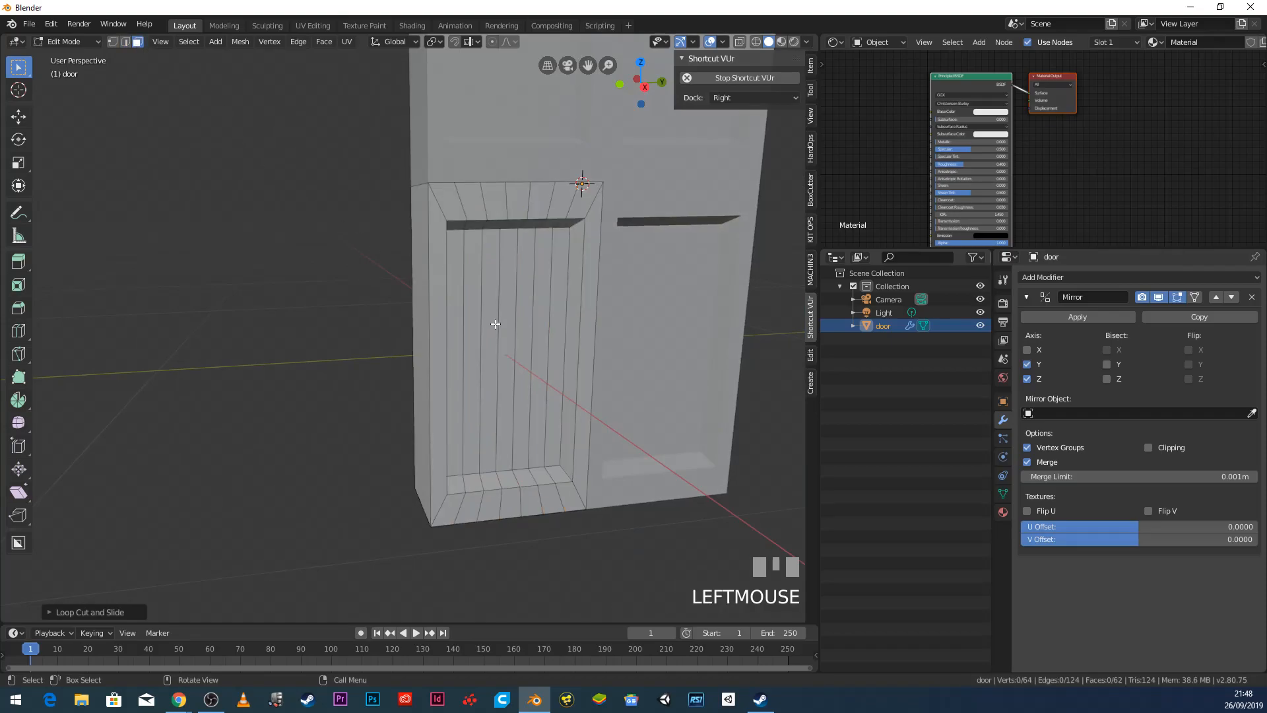
scroll(494, 324, up, 1)
click(594, 320)
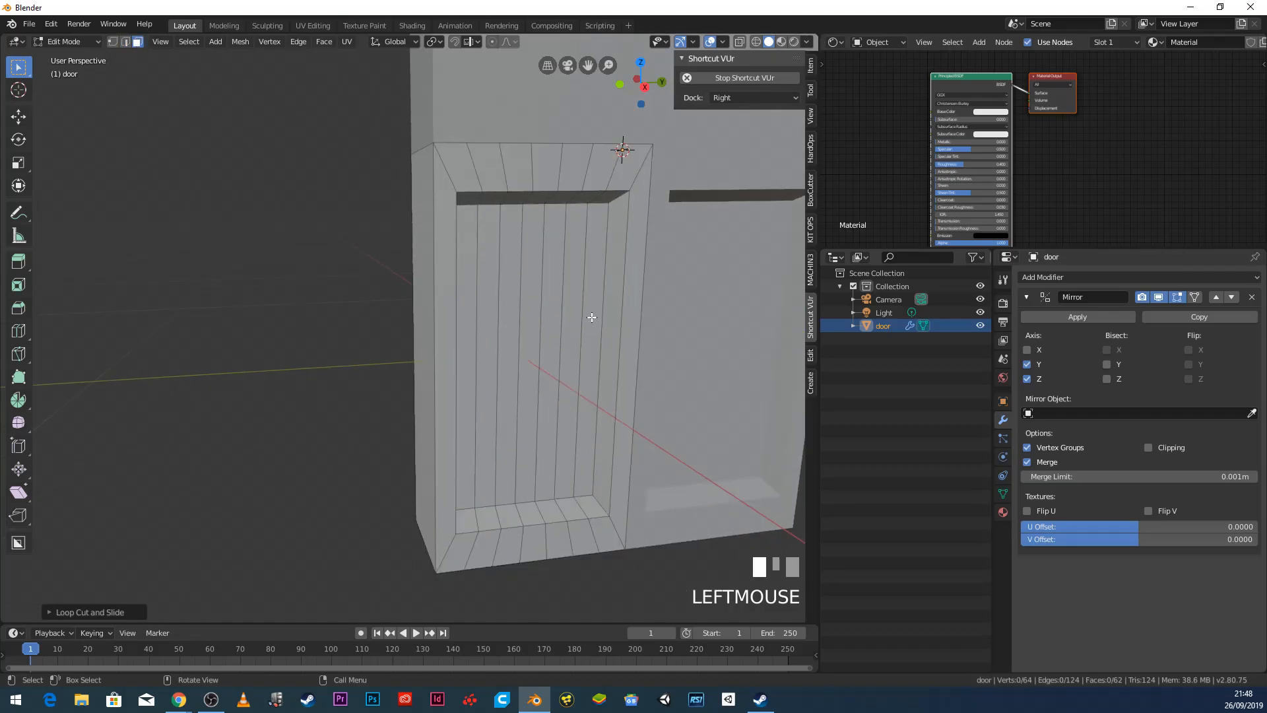
shift+click(548, 346)
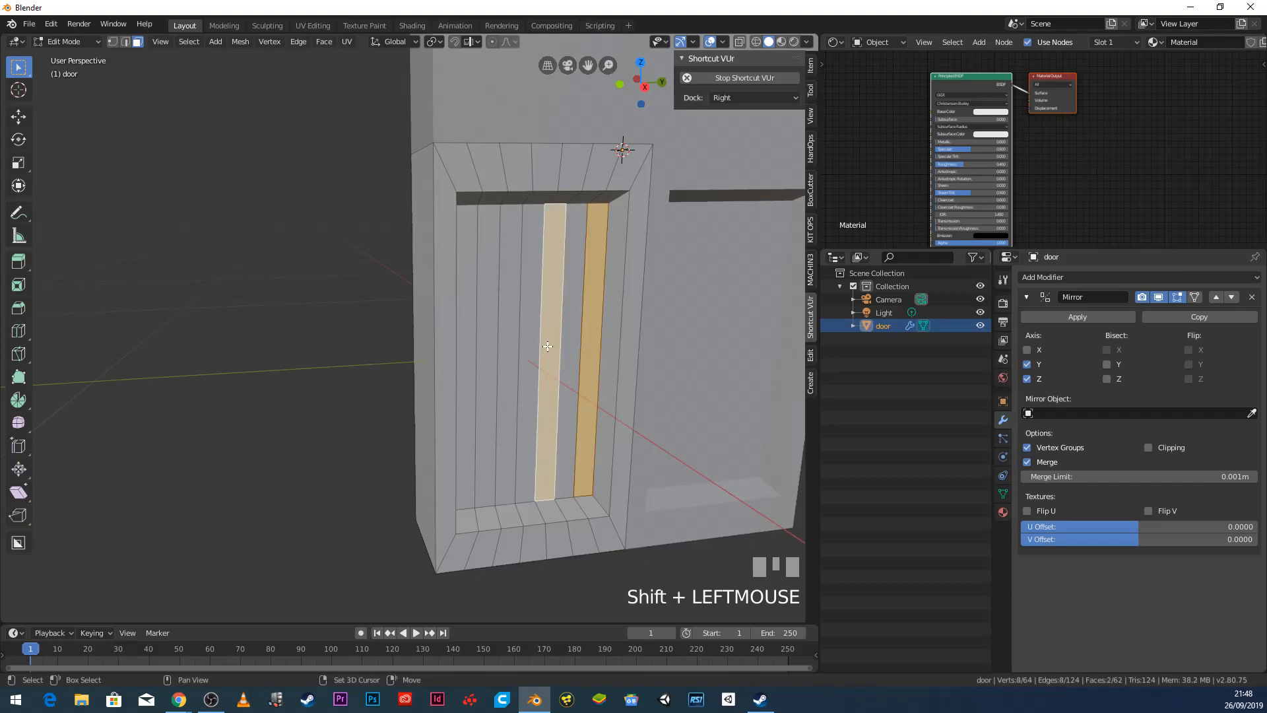
shift+click(508, 346)
shift+click(465, 344)
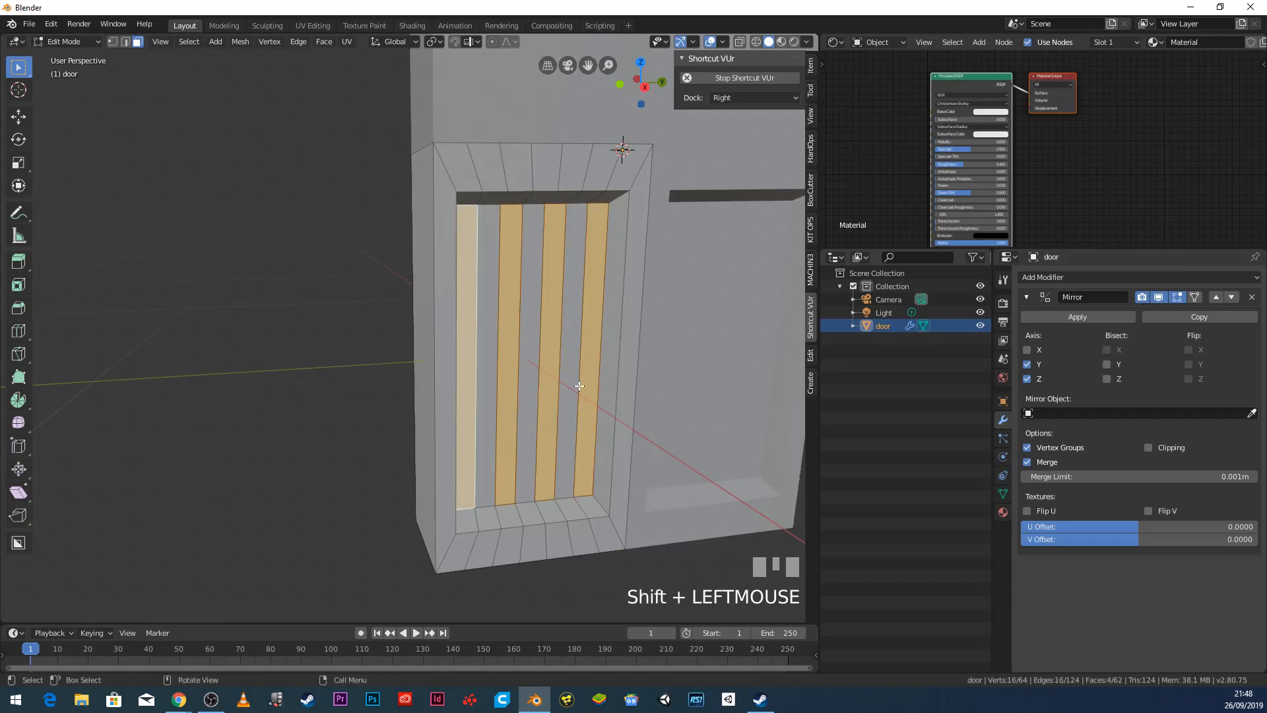
Step: Extrude the four selected strips slightly into the door to form vertical grooves in the panels
middle_drag(579, 393, 597, 394)
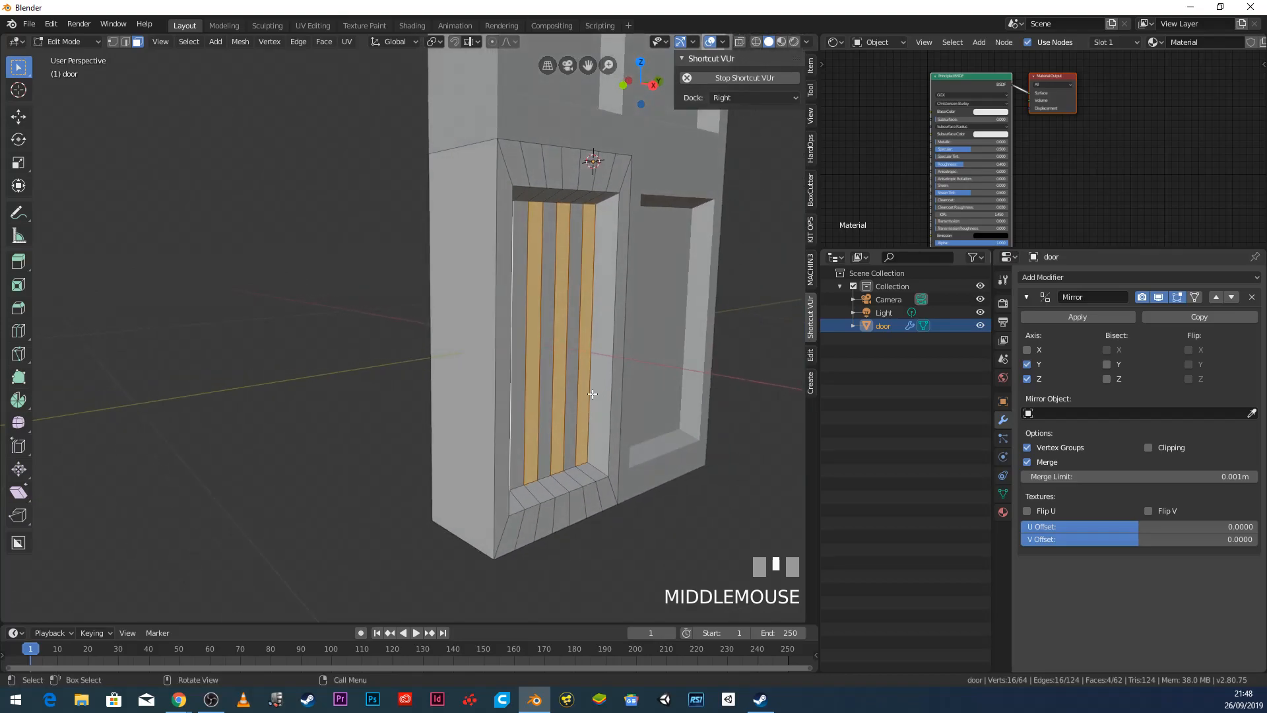
key(e)
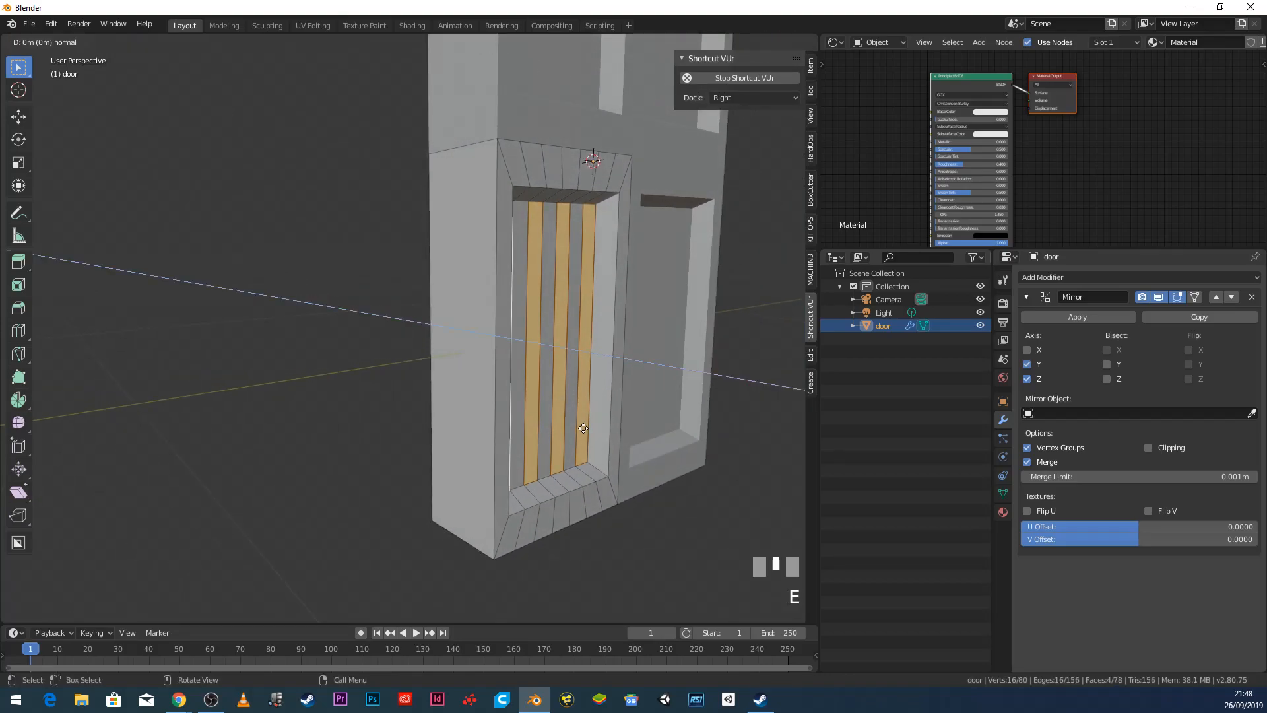
click(579, 427)
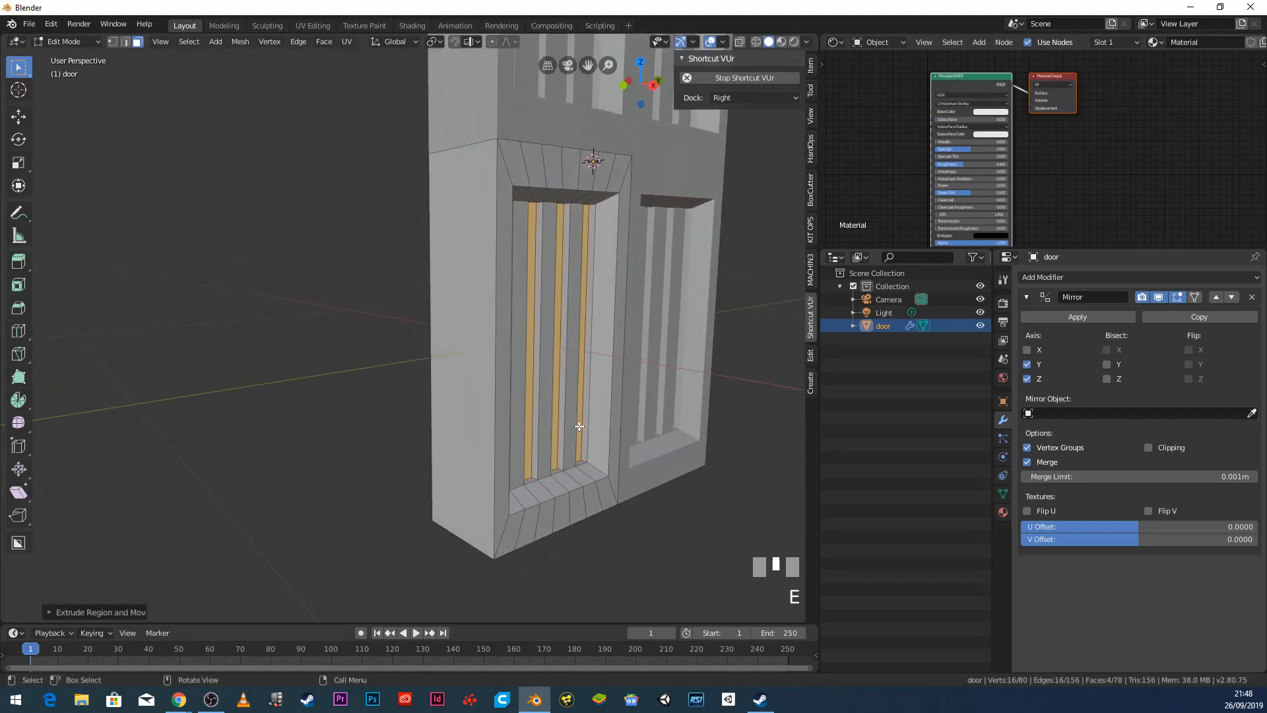
middle_drag(604, 411, 546, 446)
scroll(563, 388, down, 2)
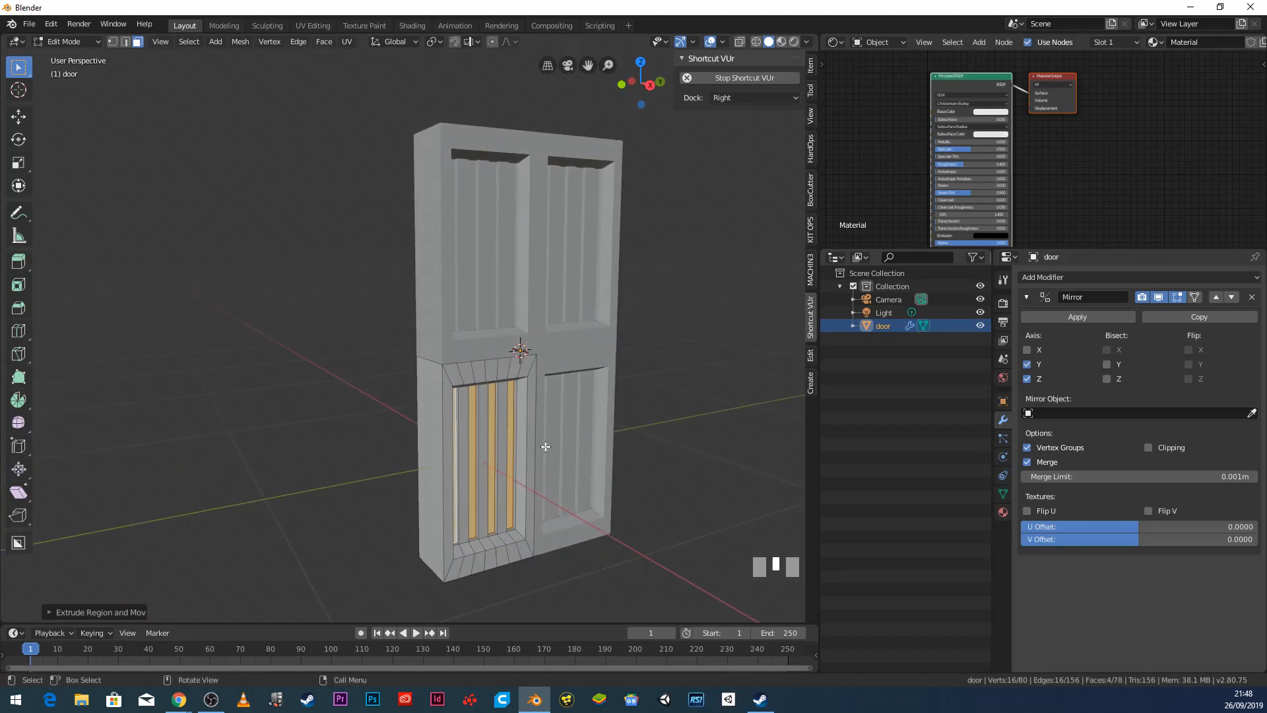
scroll(515, 417, up, 3)
scroll(515, 415, down, 3)
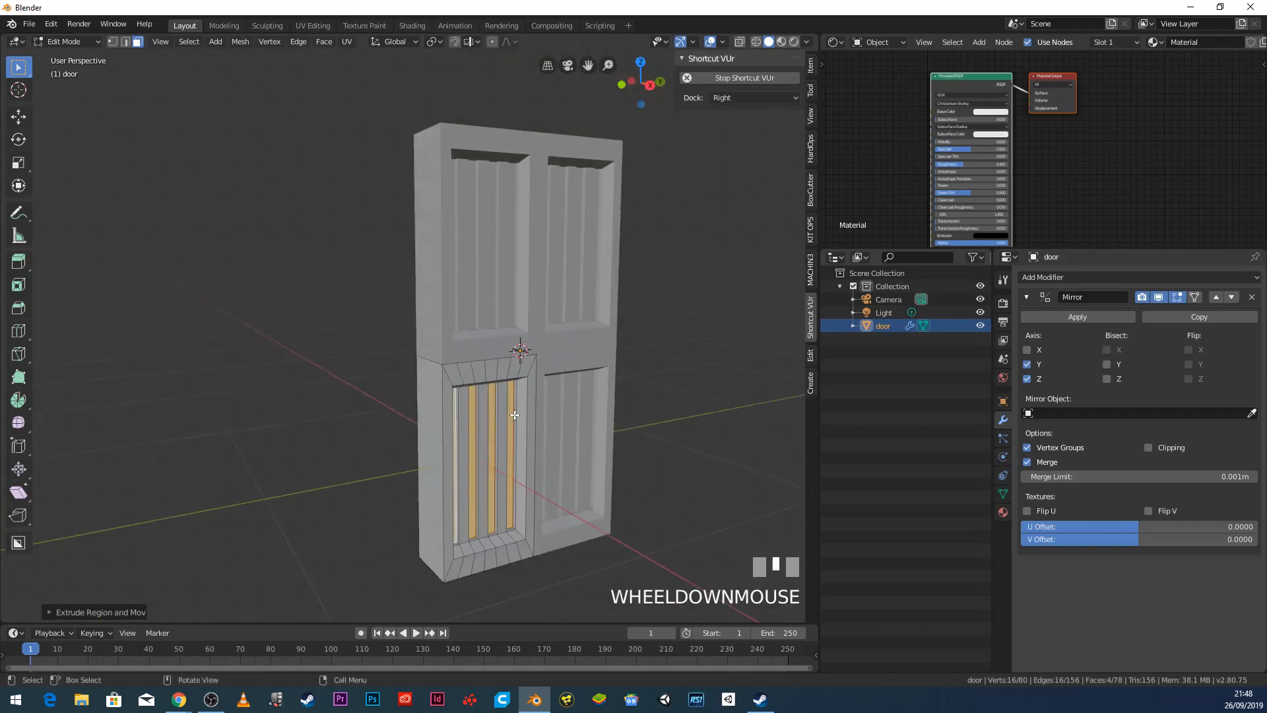
Step: Return to Object Mode and turn off the Mirror modifier's display in the viewport and render
click(75, 44)
click(73, 57)
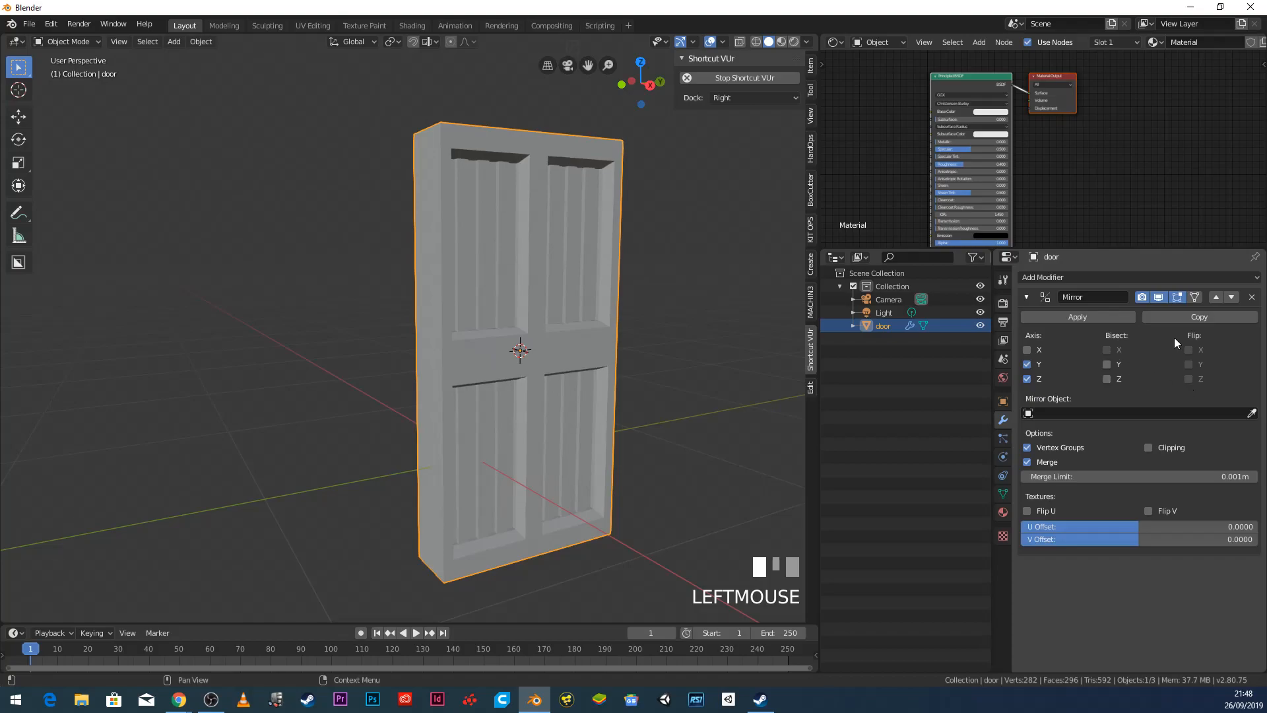
click(1178, 298)
click(1160, 298)
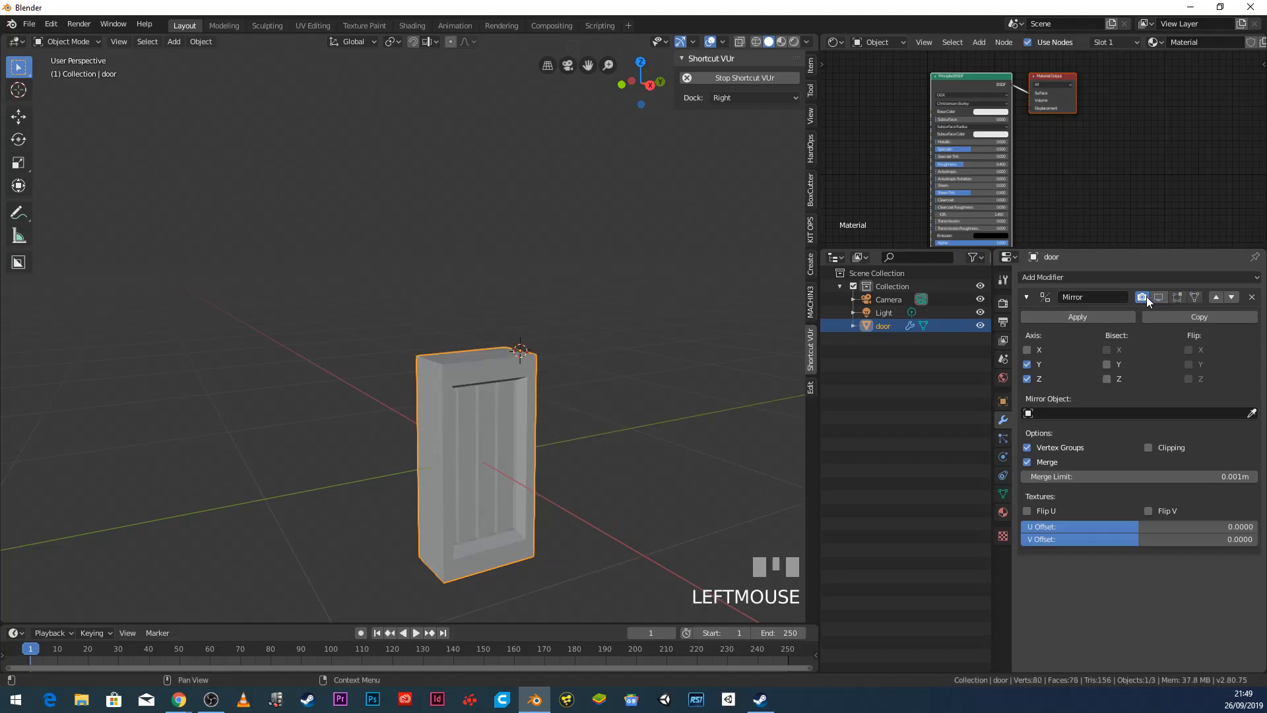
click(1143, 297)
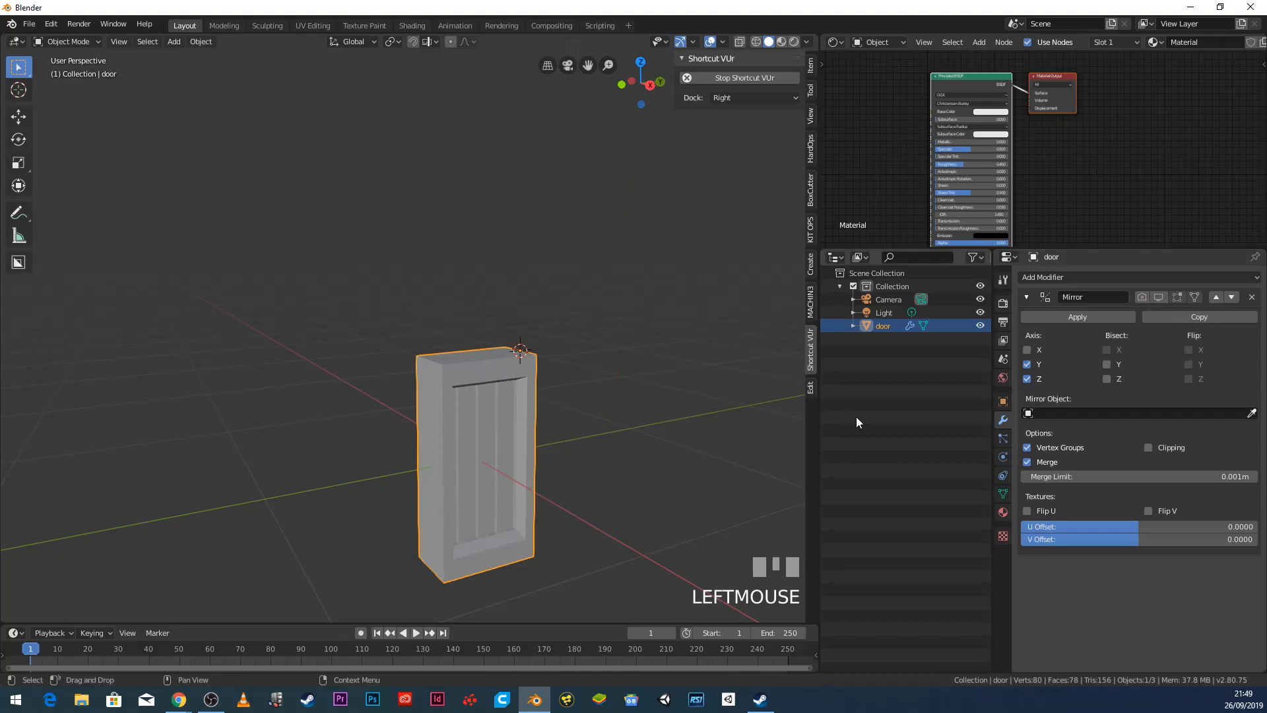
Step: In Edit Mode, delete the seven top faces and the inner side face of the door quarter, where the mirrored parts meet
mouse_move(504, 418)
middle_down()
mouse_move(520, 460)
mouse_move(548, 471)
mouse_move(502, 454)
mouse_move(504, 440)
middle_up()
middle_drag(429, 402, 404, 352)
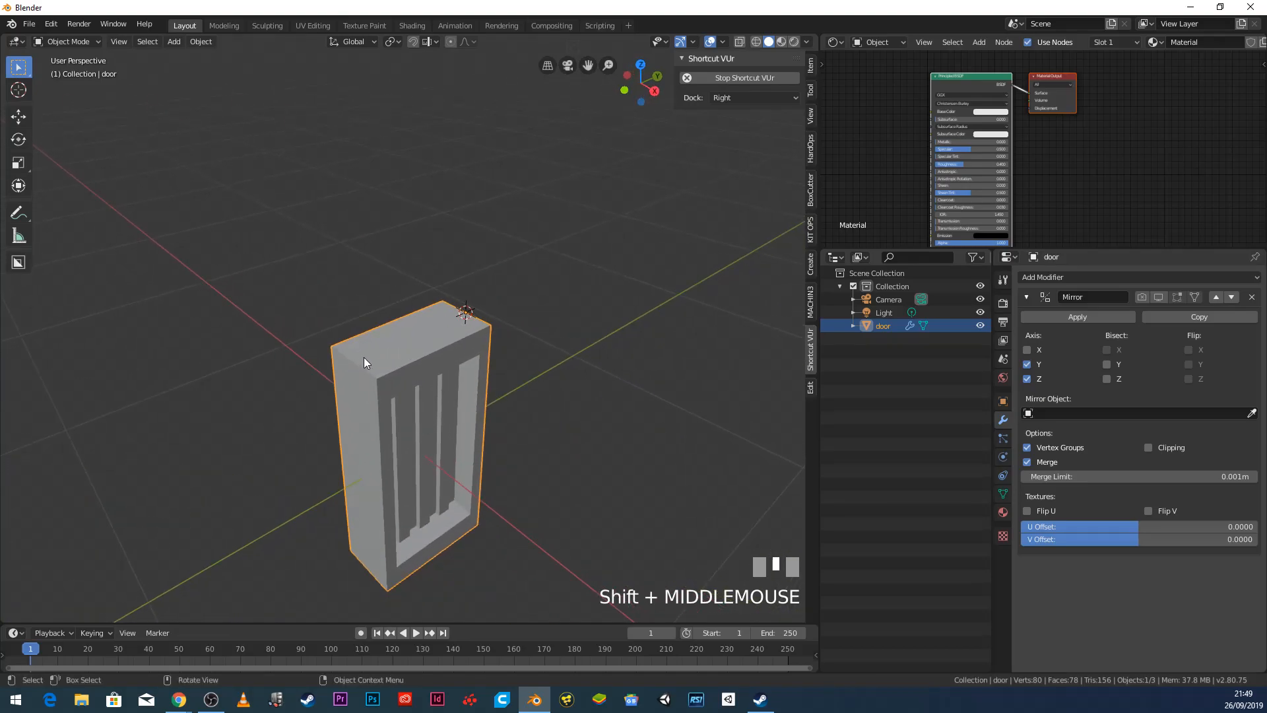
middle_drag(543, 352, 367, 380)
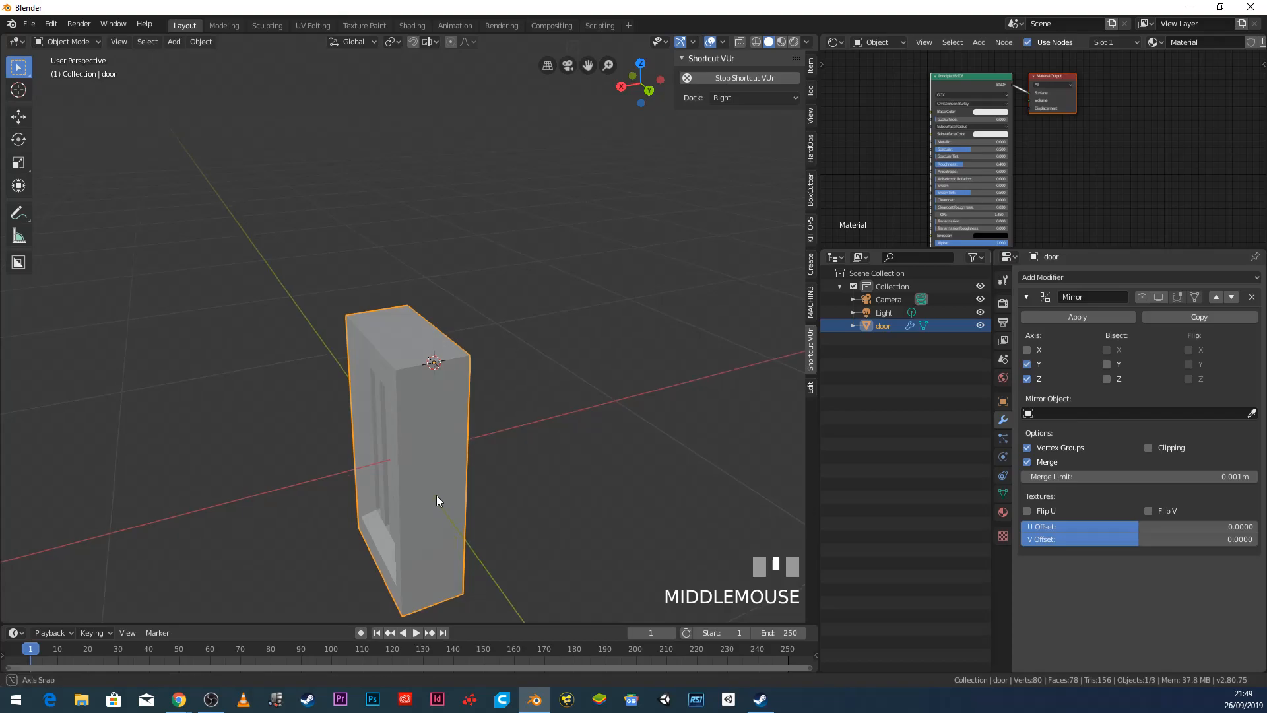
middle_drag(436, 495, 456, 349)
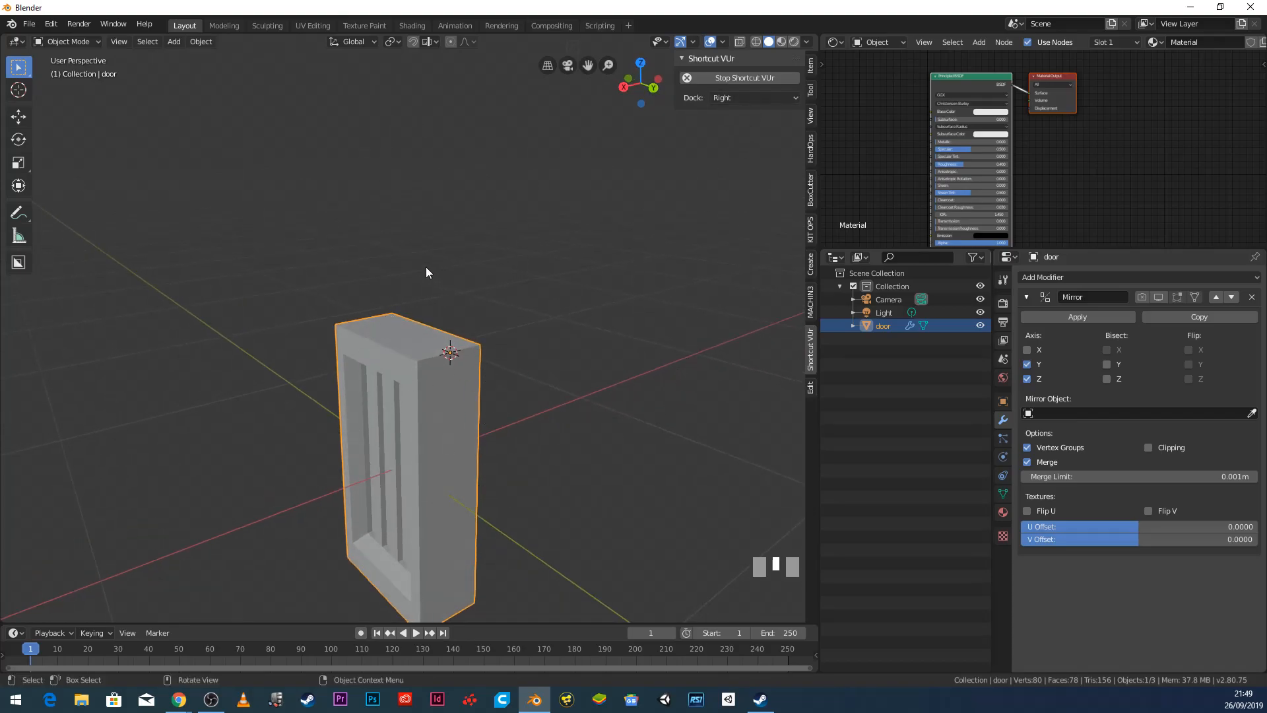
middle_drag(440, 385, 447, 271)
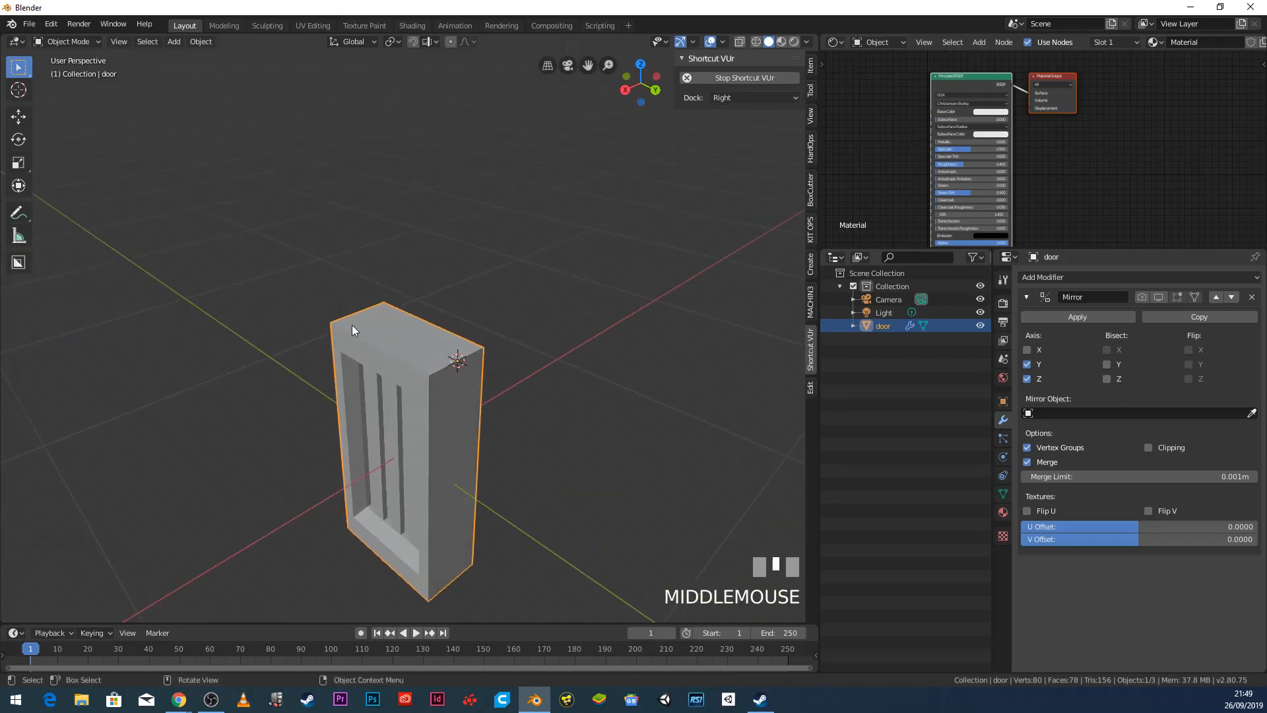
scroll(350, 328, up, 2)
click(80, 42)
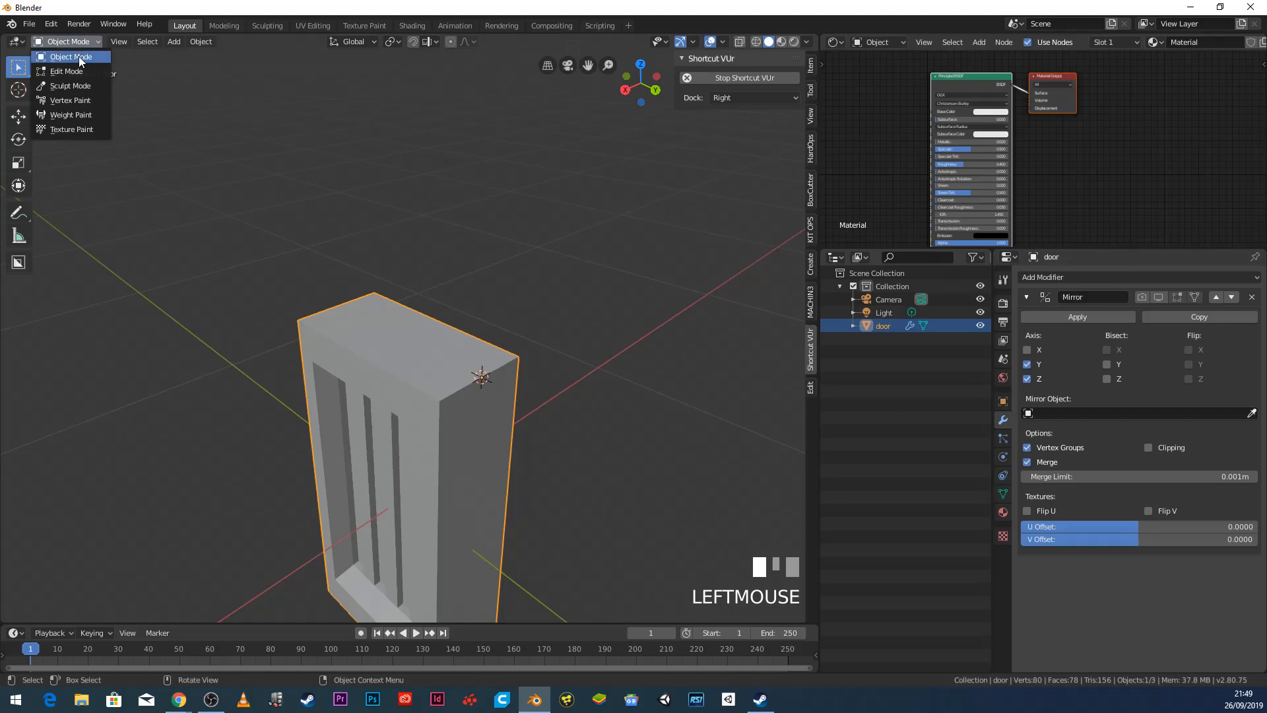
click(77, 71)
click(365, 310)
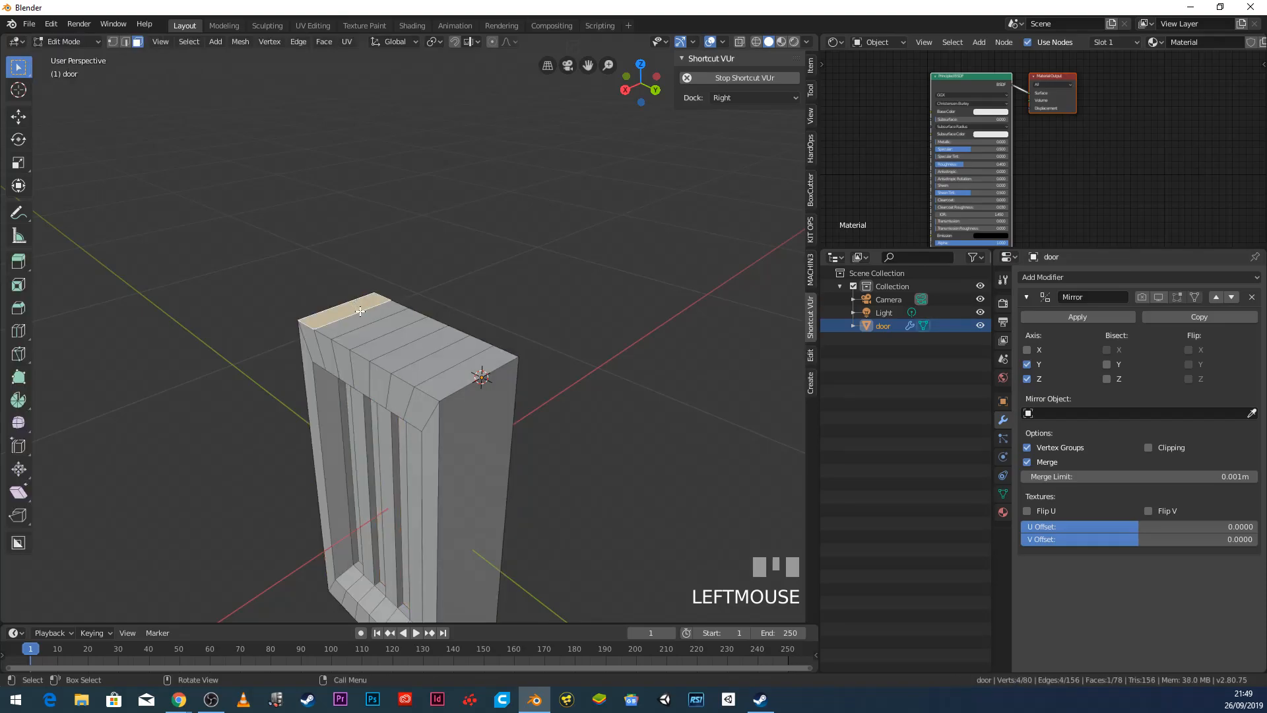
shift+click(360, 302)
shift+click(402, 342)
shift+click(408, 347)
shift+click(417, 357)
shift+click(450, 375)
shift+click(460, 394)
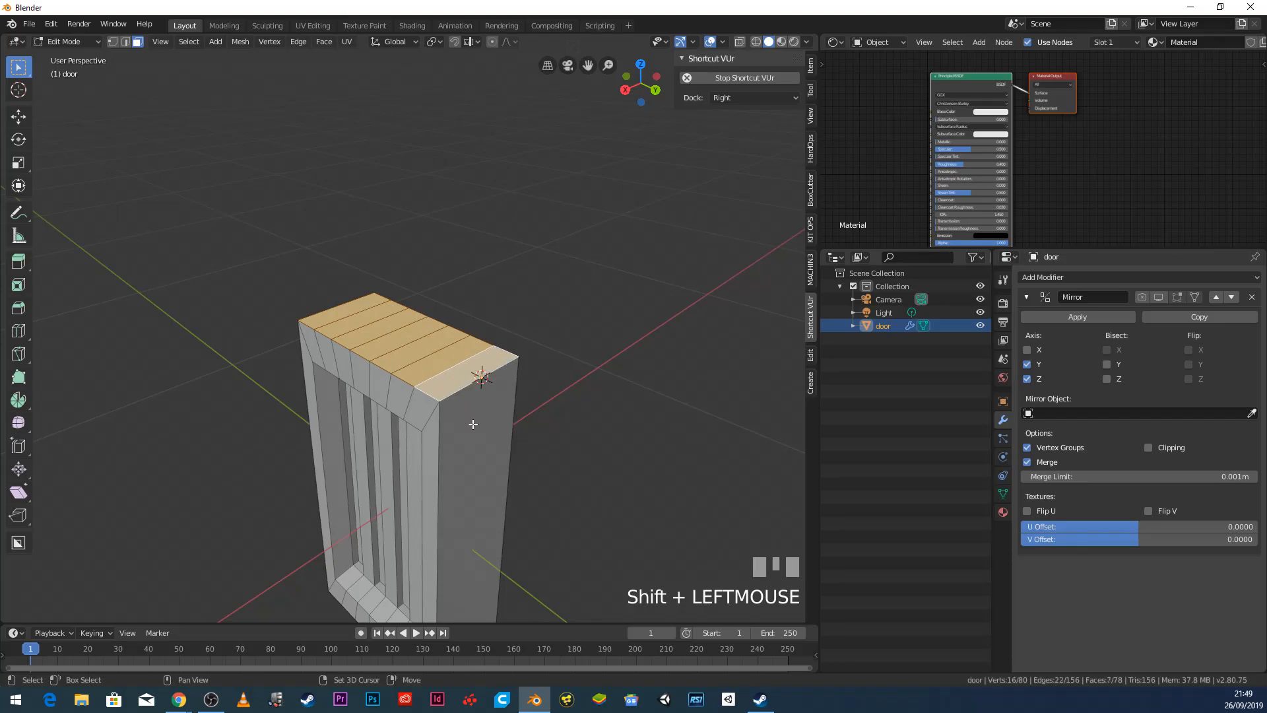
shift+click(473, 424)
scroll(474, 448, down, 4)
mouse_move(475, 470)
middle_down()
mouse_move(296, 442)
mouse_move(467, 441)
mouse_move(467, 453)
mouse_move(462, 431)
mouse_move(482, 452)
middle_up()
scroll(461, 447, down, 2)
scroll(468, 403, up, 2)
key(x)
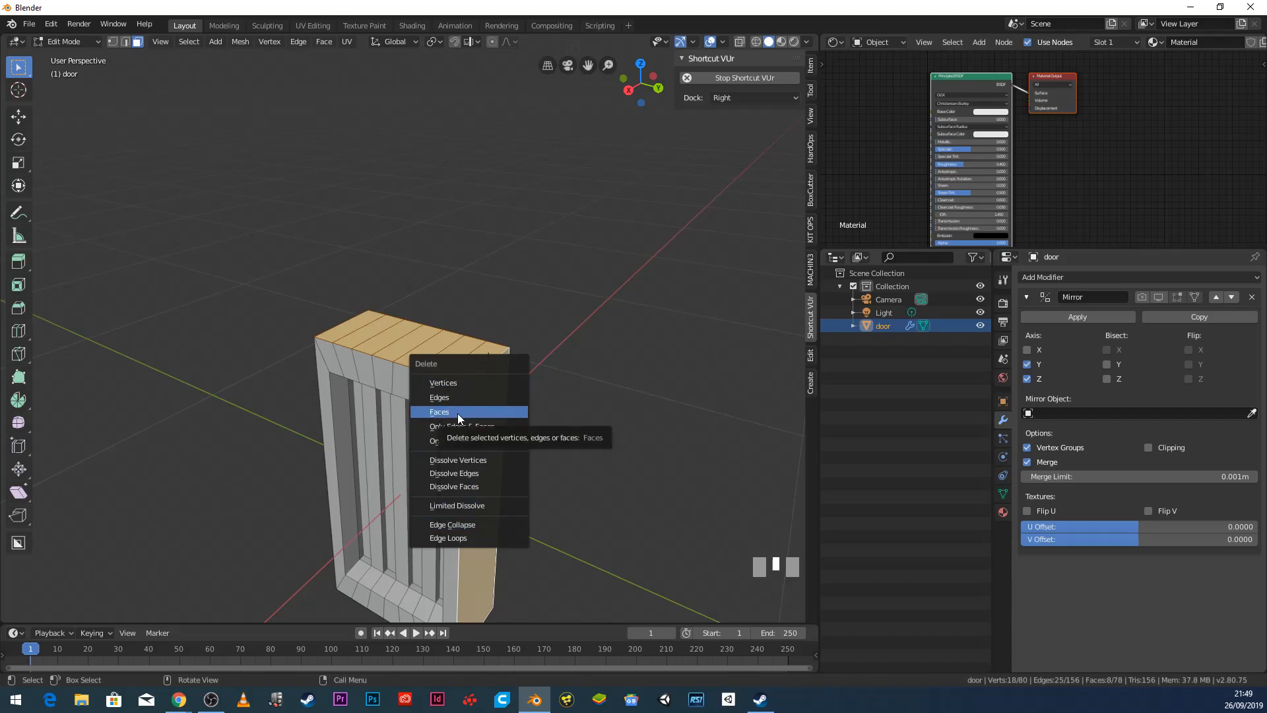
click(458, 413)
middle_drag(466, 414, 396, 380)
Step: Turn the Mirror modifier's render and viewport display back on and check the whole door from both faces
click(1143, 297)
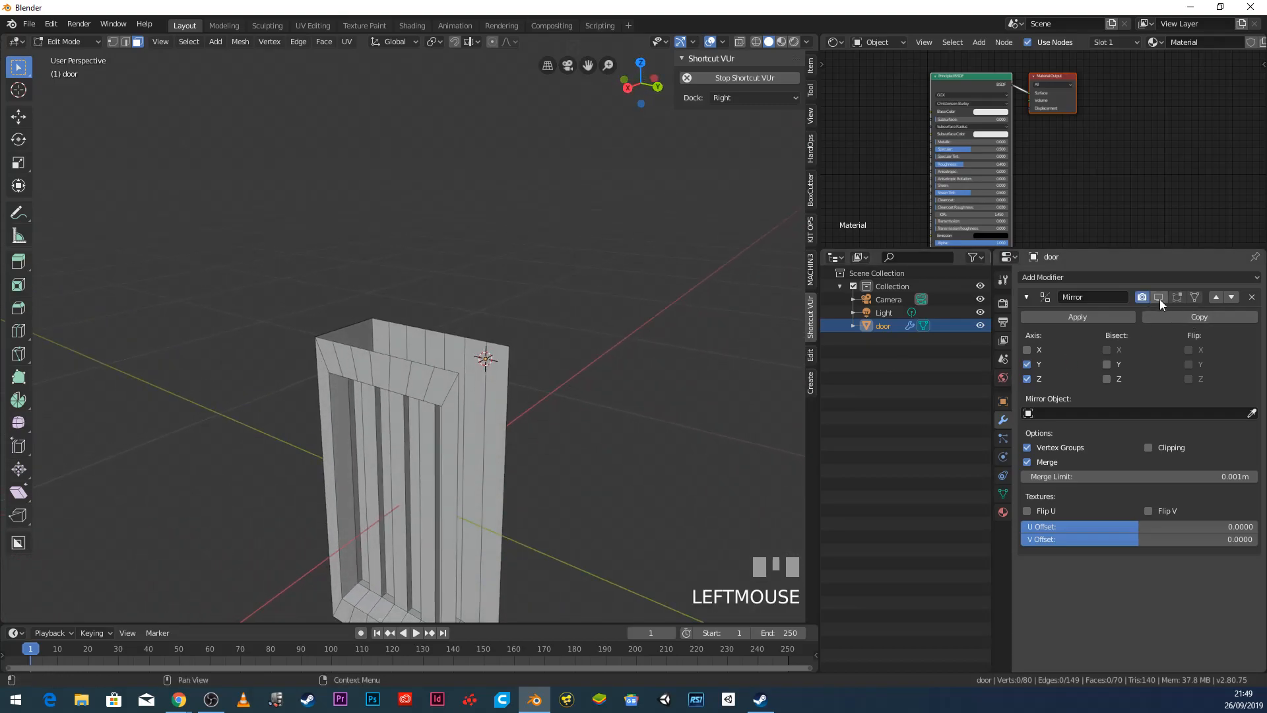
click(1173, 297)
scroll(528, 442, down, 4)
middle_drag(529, 441, 436, 379)
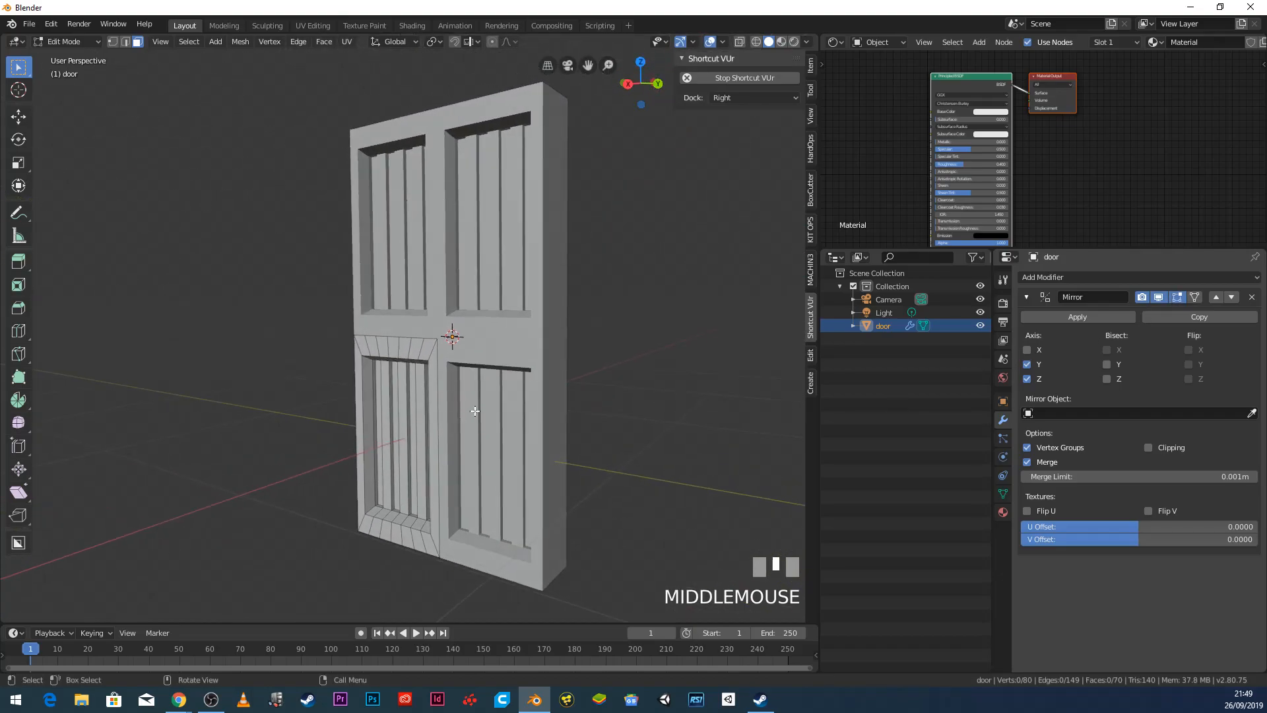
scroll(433, 381, up, 3)
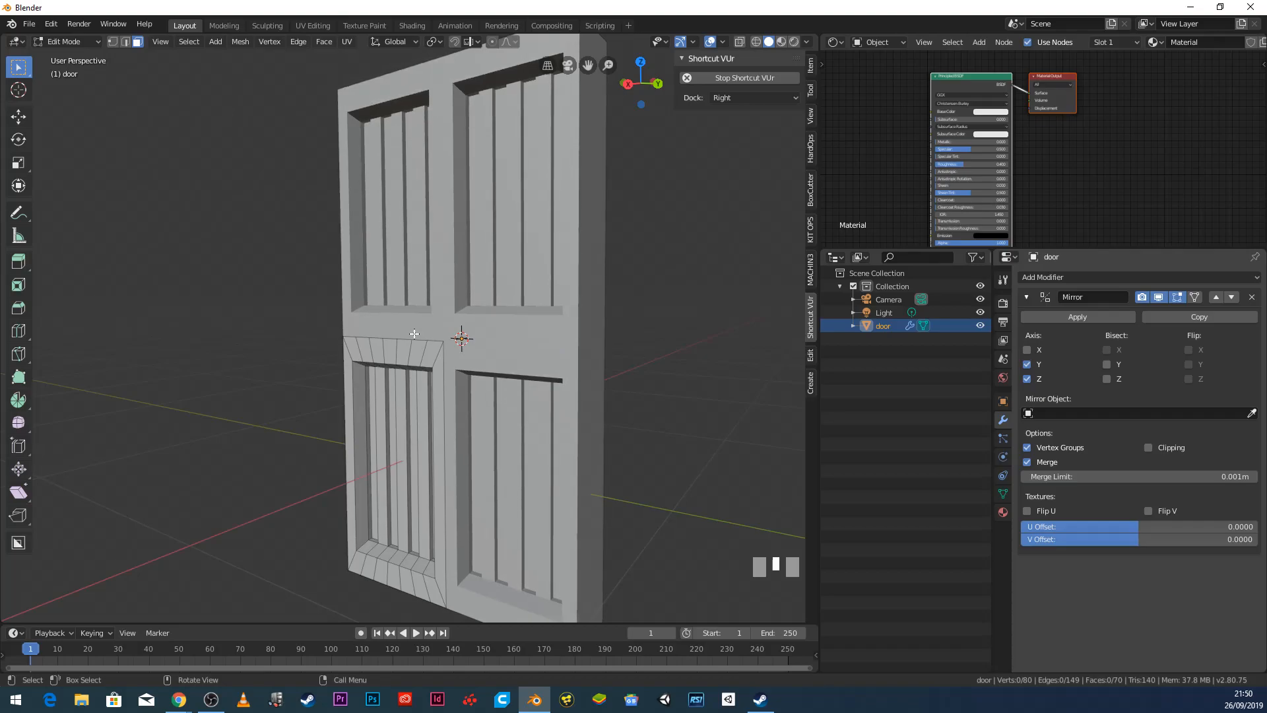
middle_drag(358, 353, 407, 440)
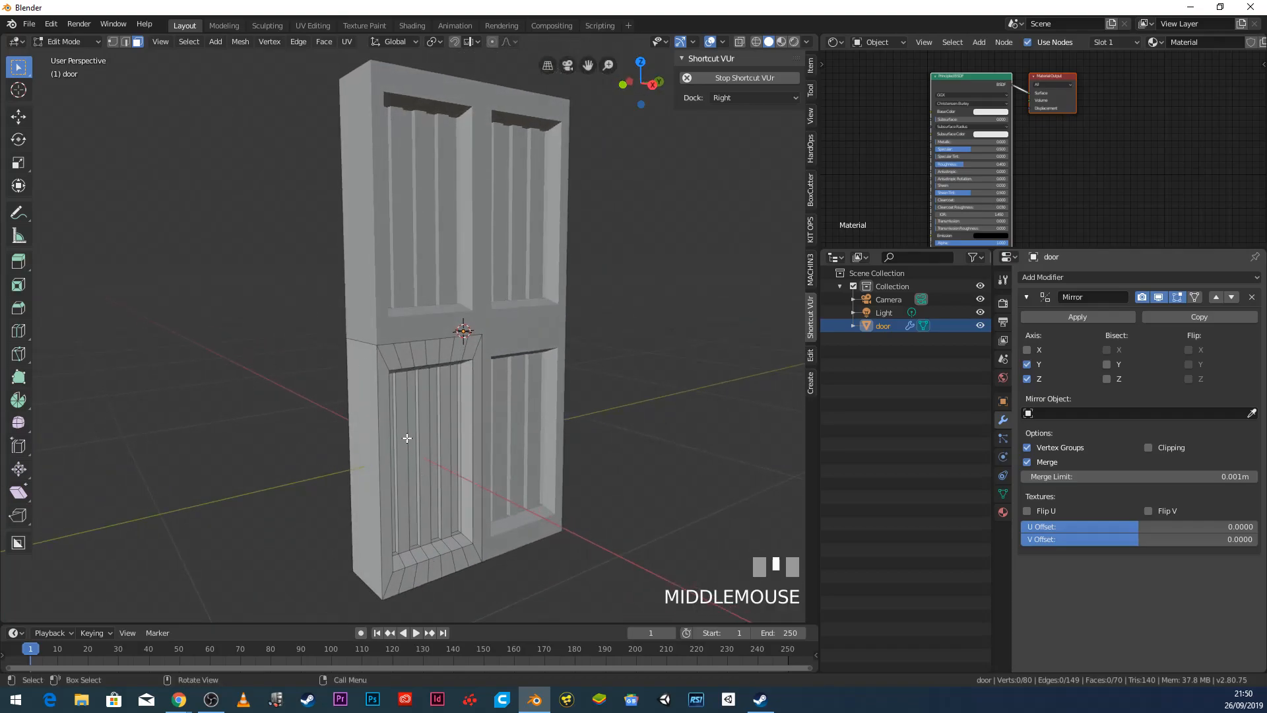
Step: In Object Mode, scale the door to 0.5 along X to halve its thickness, and check it from the front and side
click(80, 40)
click(80, 54)
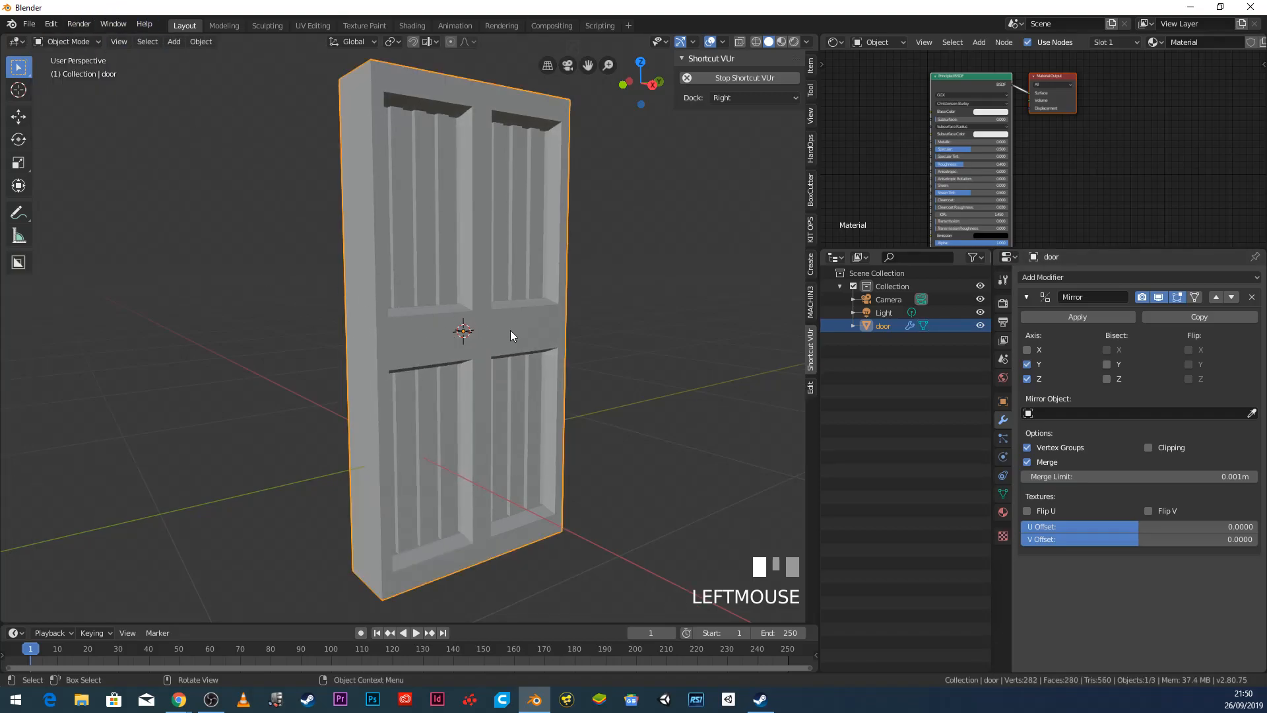
middle_drag(512, 331, 372, 340)
middle_drag(375, 324, 357, 240)
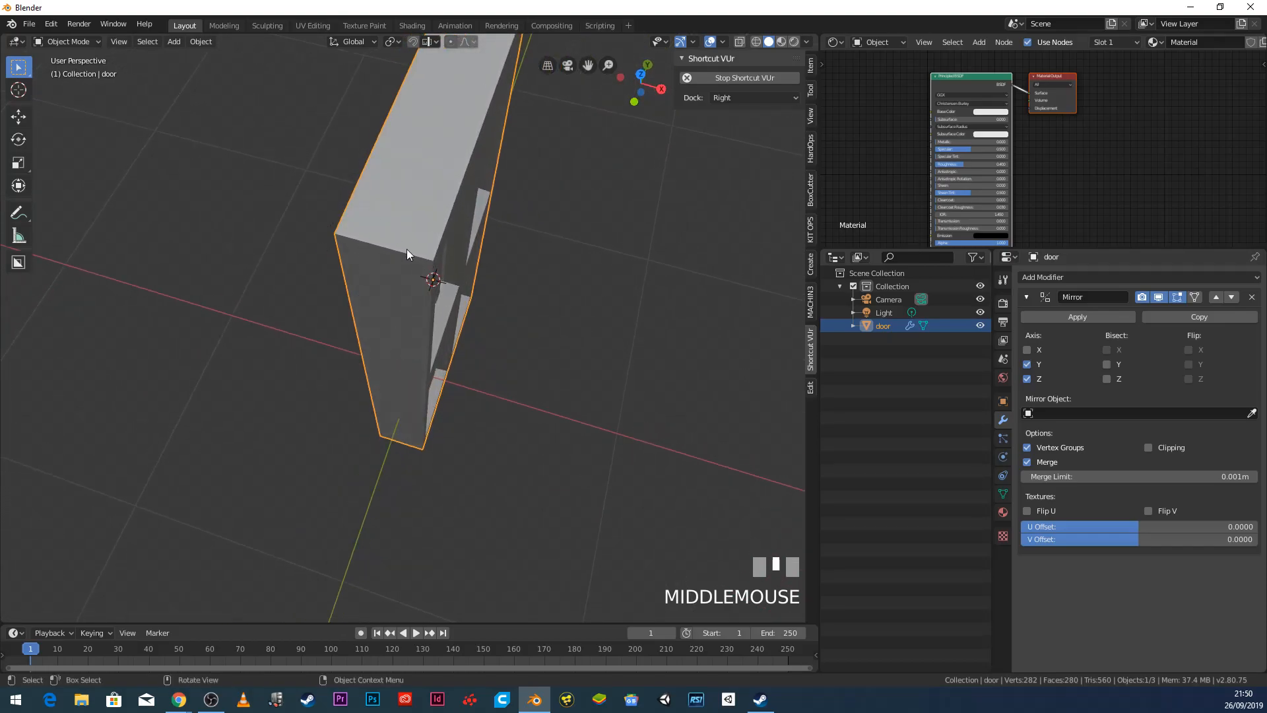
text(sx)
text(.5)
click(524, 327)
middle_drag(524, 327, 456, 251)
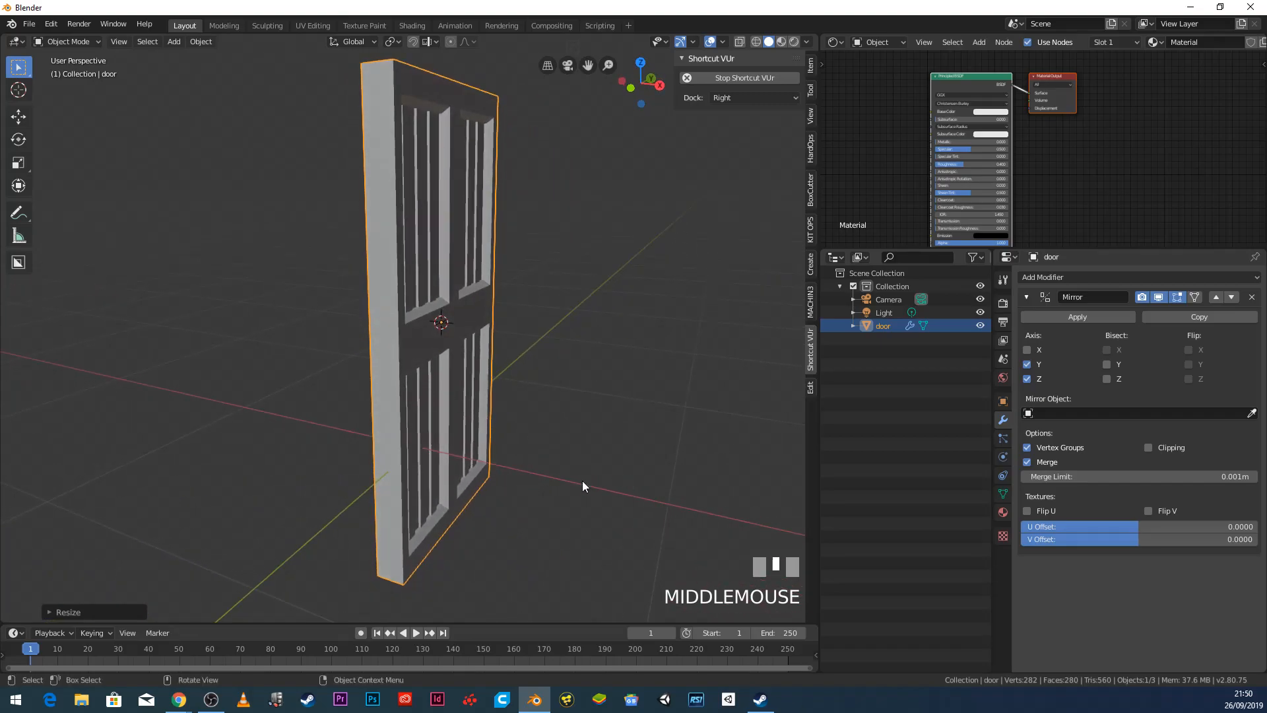
scroll(433, 344, down, 2)
middle_drag(434, 345, 389, 358)
key(KP_1)
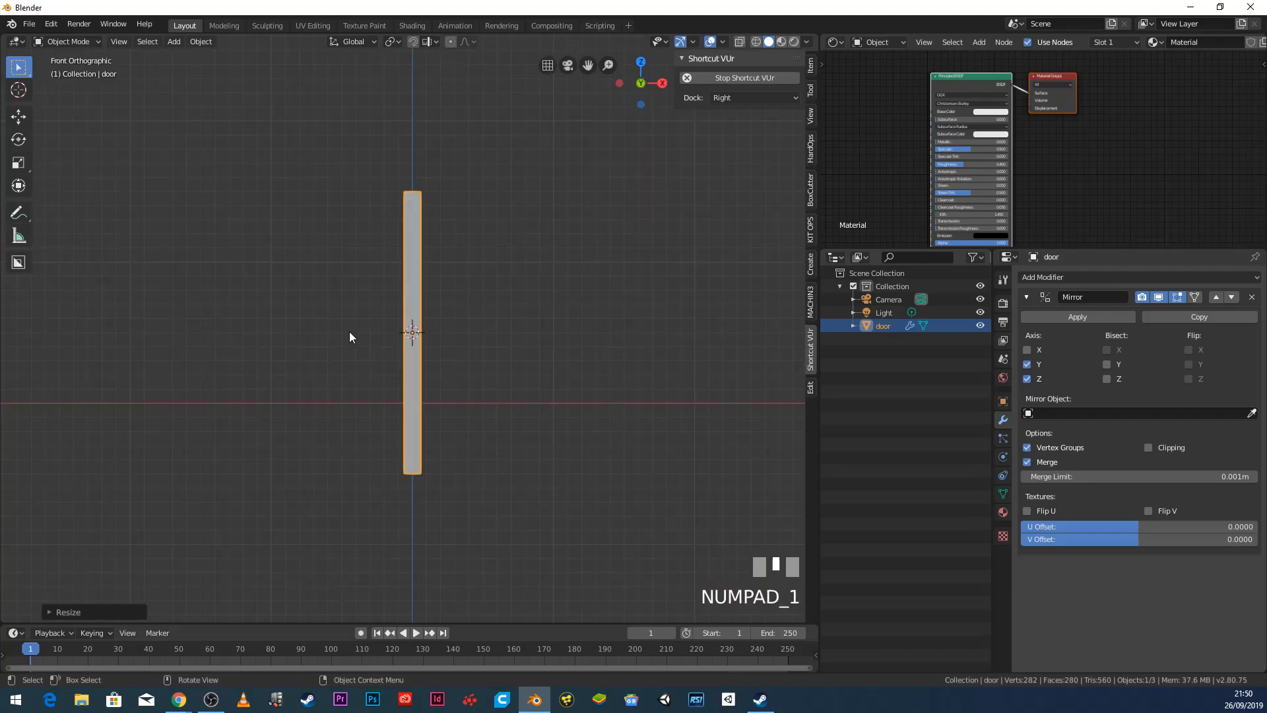
mouse_move(416, 369)
middle_down()
mouse_move(515, 367)
mouse_move(409, 378)
middle_up()
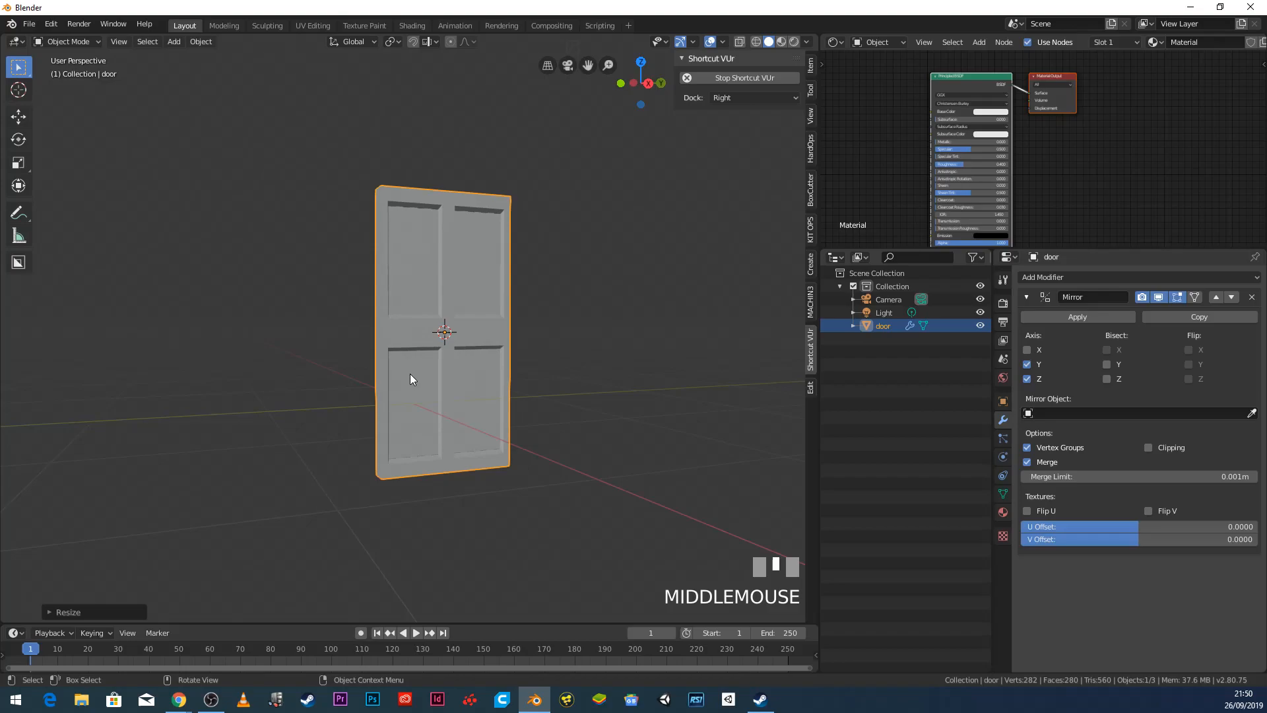
middle_drag(356, 368, 457, 410)
scroll(462, 414, up, 2)
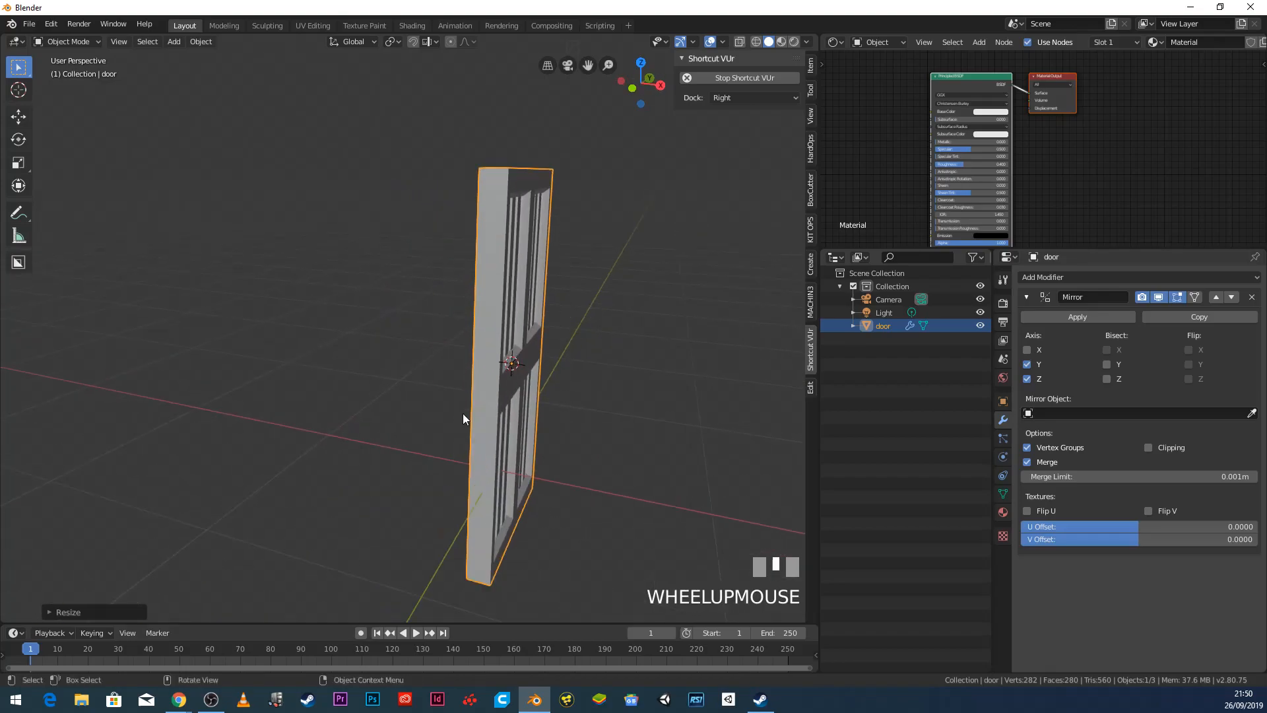
key(shift+a)
mouse_move(526, 386)
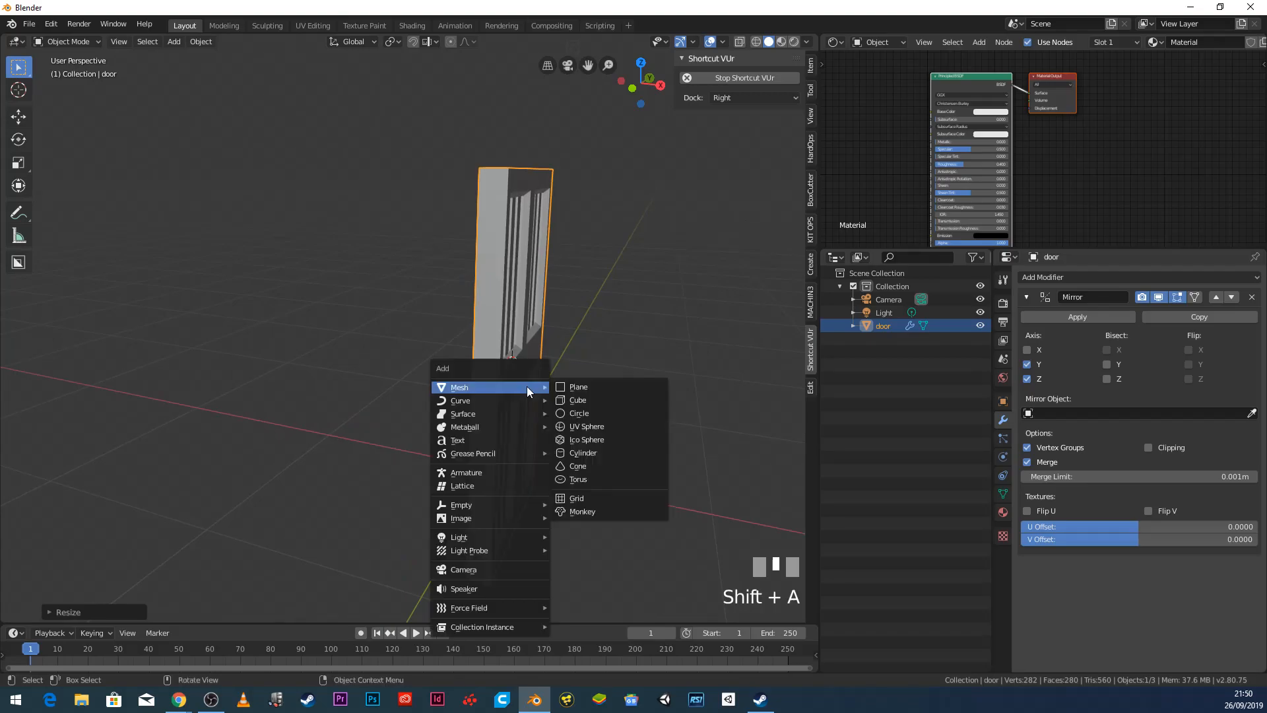
click(581, 399)
scroll(540, 317, down, 2)
scroll(540, 318, down, 2)
middle_drag(540, 318, 500, 358)
key(x)
click(502, 338)
scroll(487, 366, up, 2)
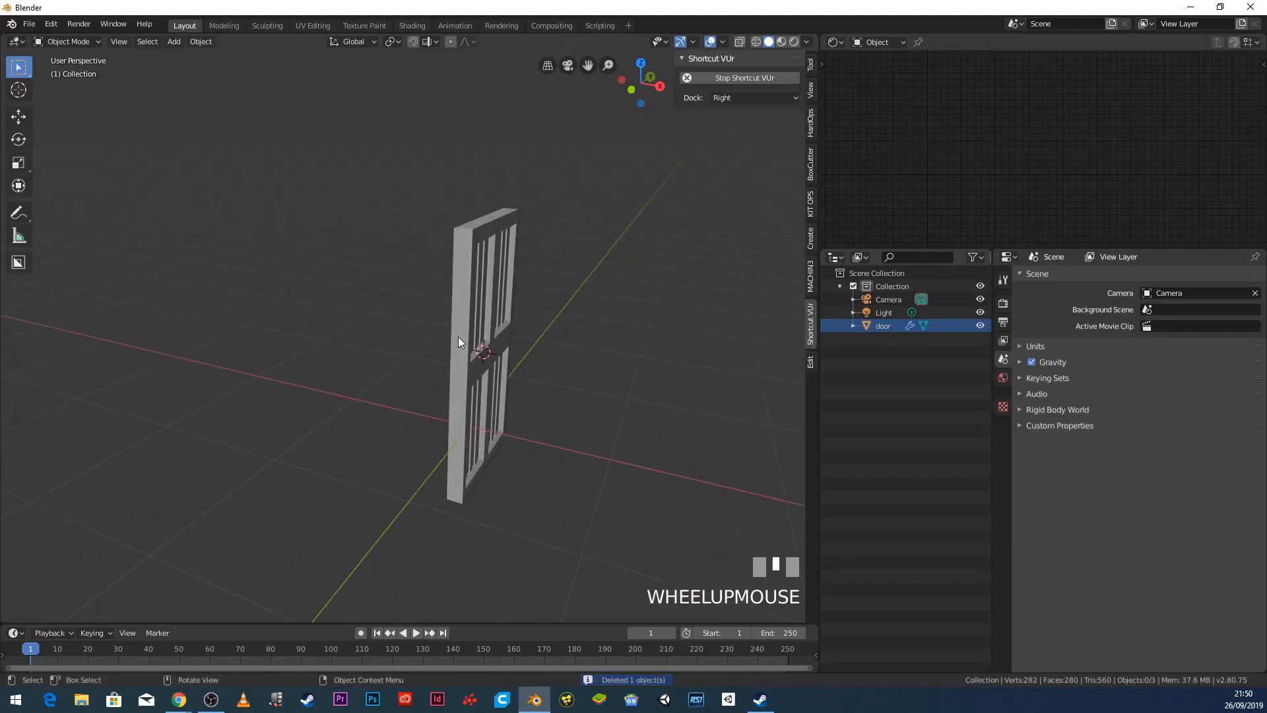
Step: In the door's Edit Mode, duplicate the outer side face of the lower quarter and move the copy about 0.03 m outward along Y
click(477, 345)
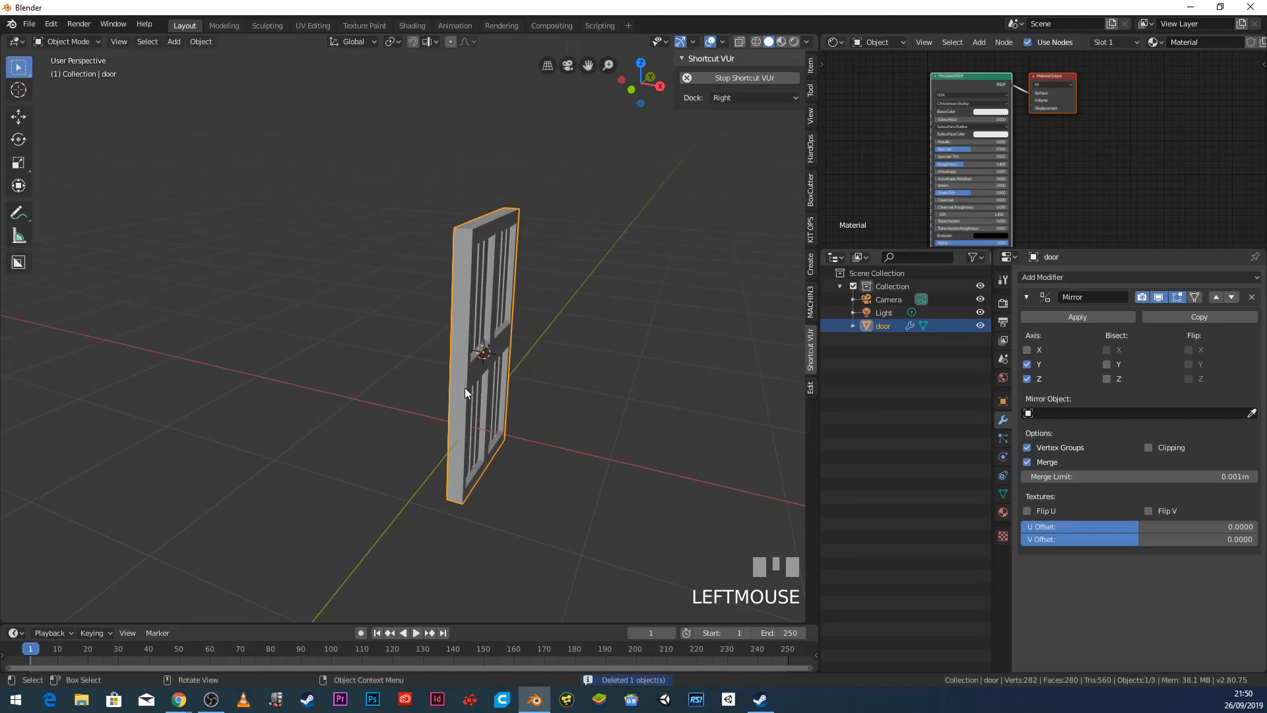
click(85, 40)
click(90, 72)
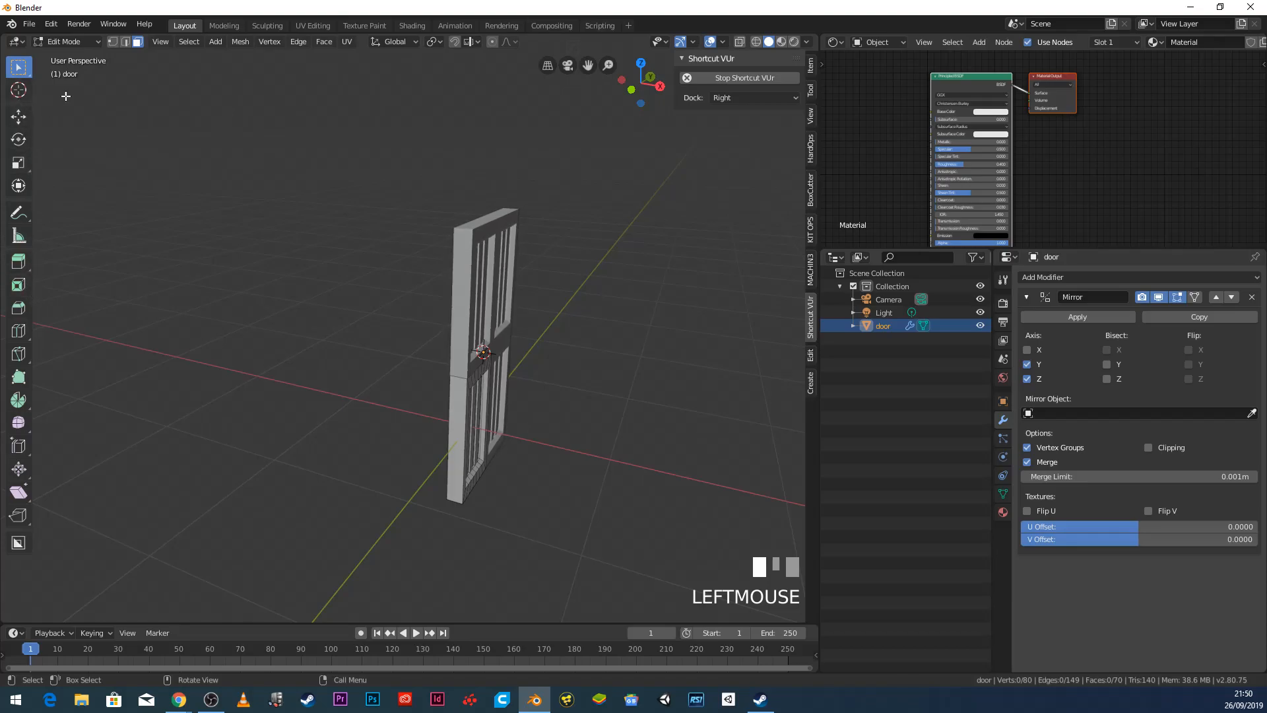
click(454, 394)
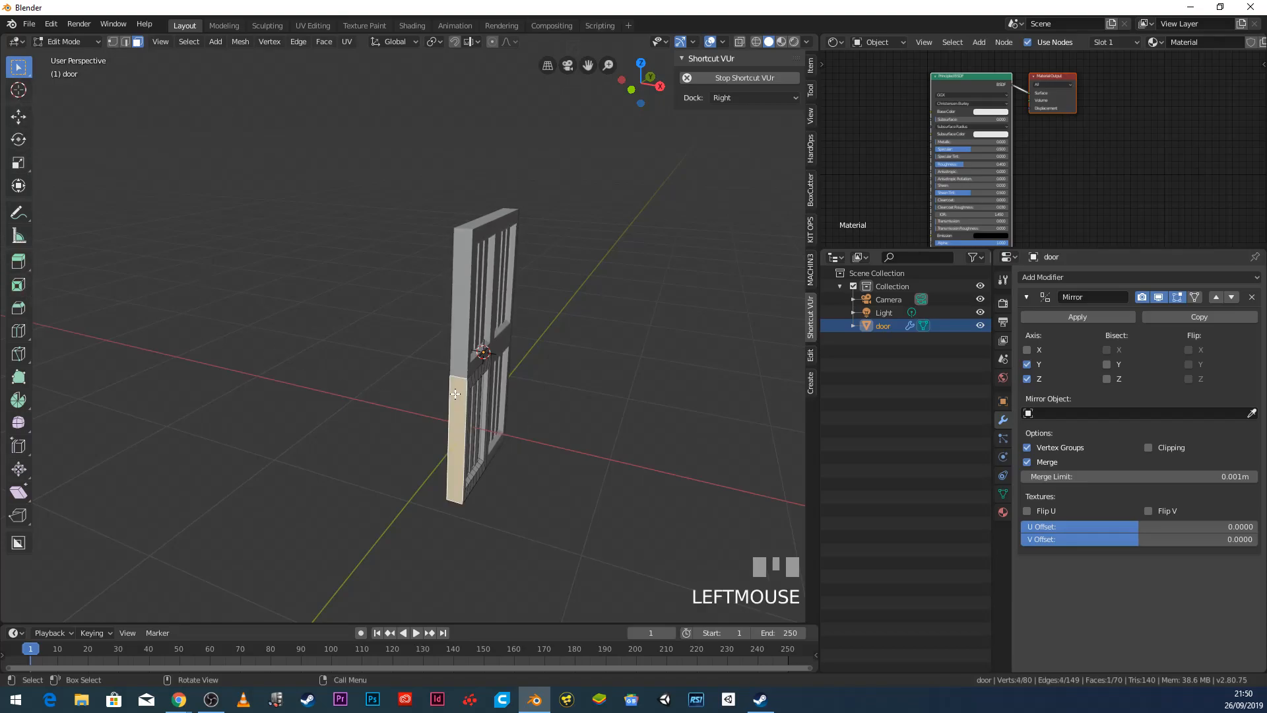
mouse_move(498, 394)
middle_down()
mouse_move(504, 405)
mouse_move(447, 368)
mouse_move(348, 382)
mouse_move(452, 376)
mouse_move(508, 412)
middle_up()
scroll(508, 412, up, 3)
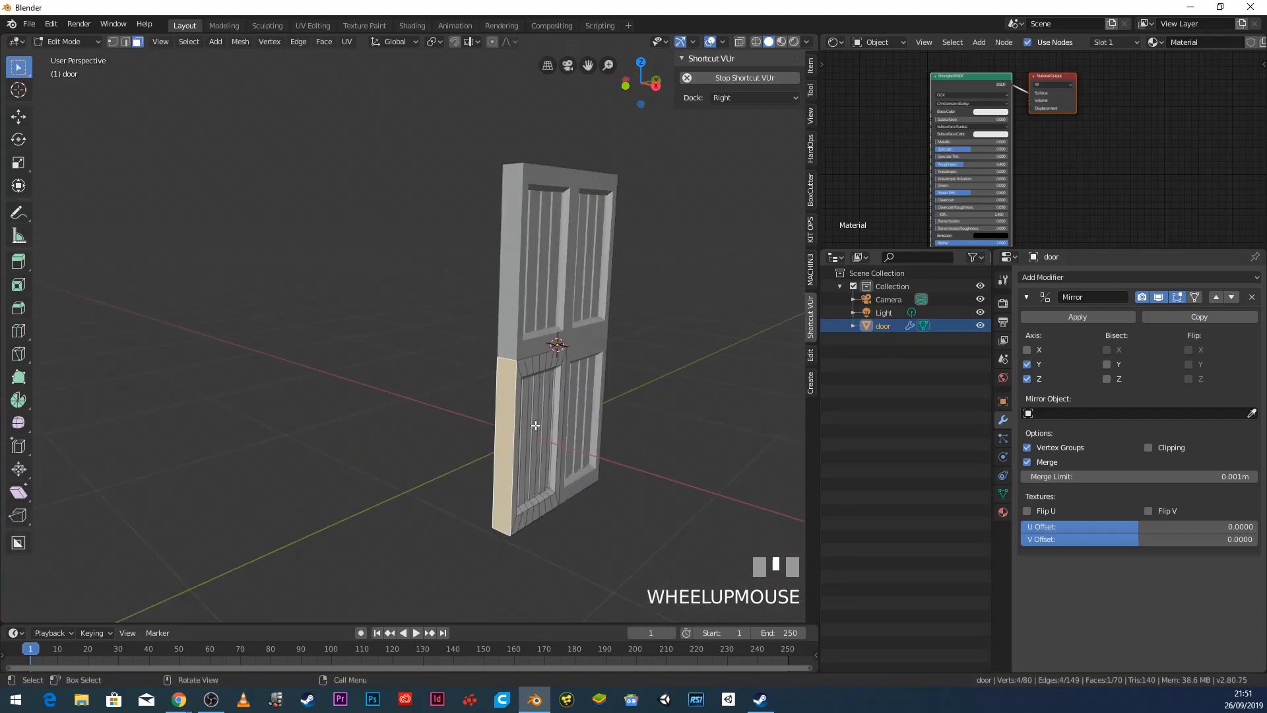
key(shift+d)
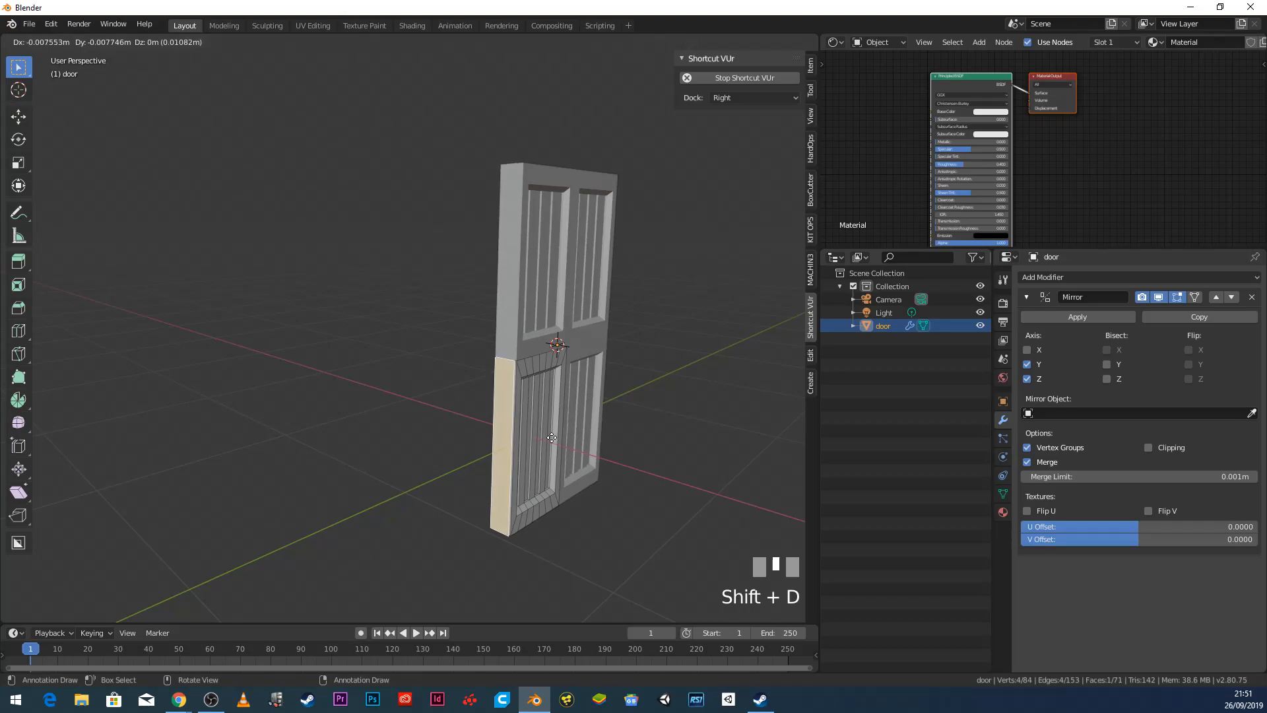
key(y)
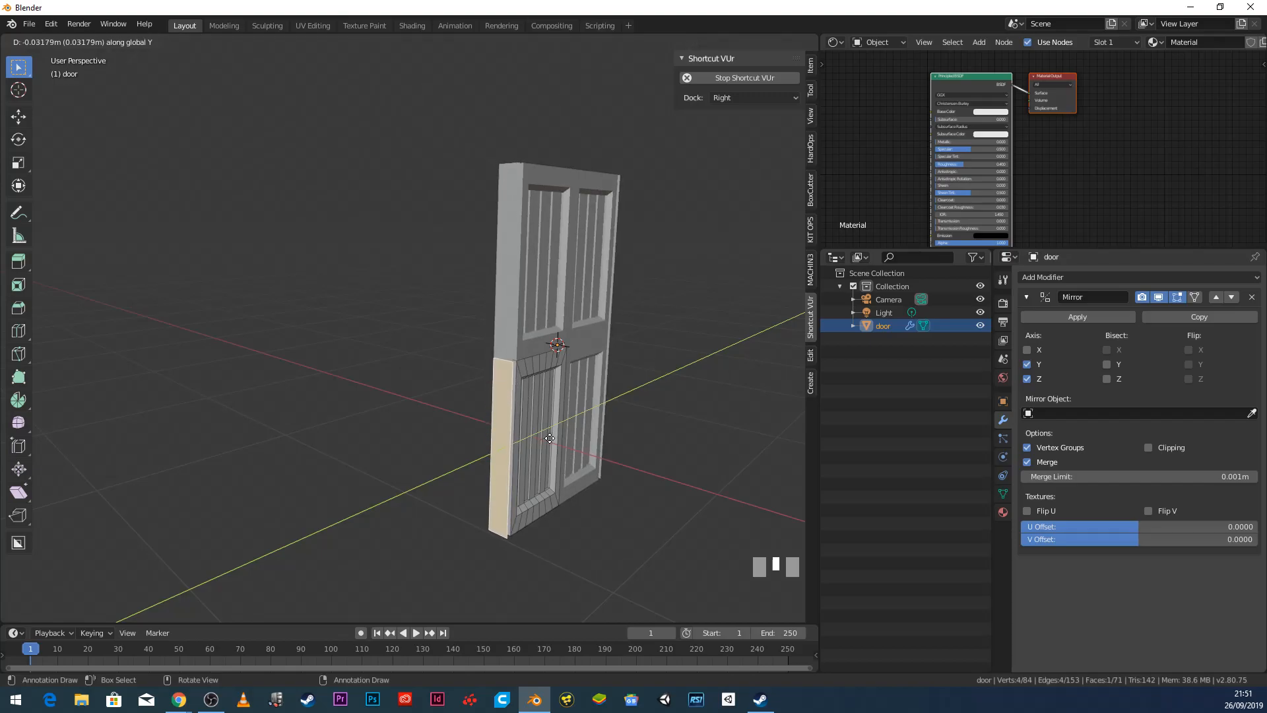
click(548, 439)
Step: Extrude the duplicated side face outward by about 0.14 m to form the vertical door frame
middle_drag(549, 438, 446, 454)
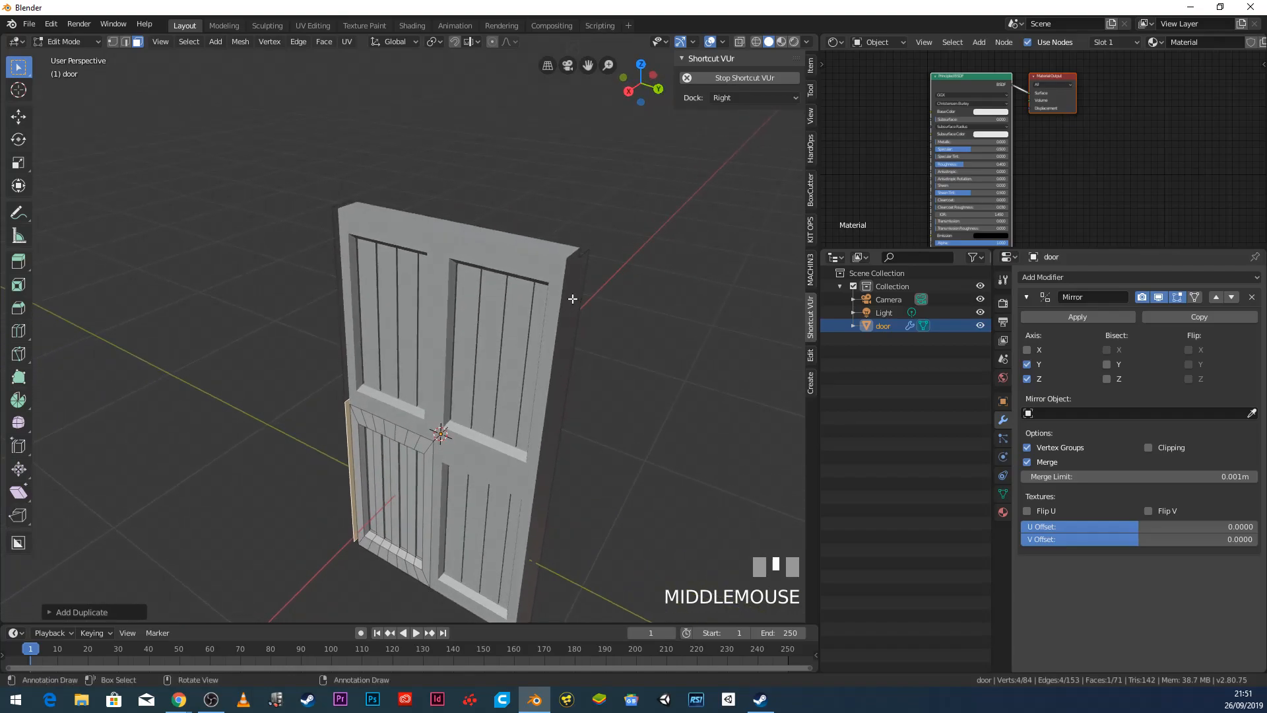
middle_drag(404, 342, 515, 333)
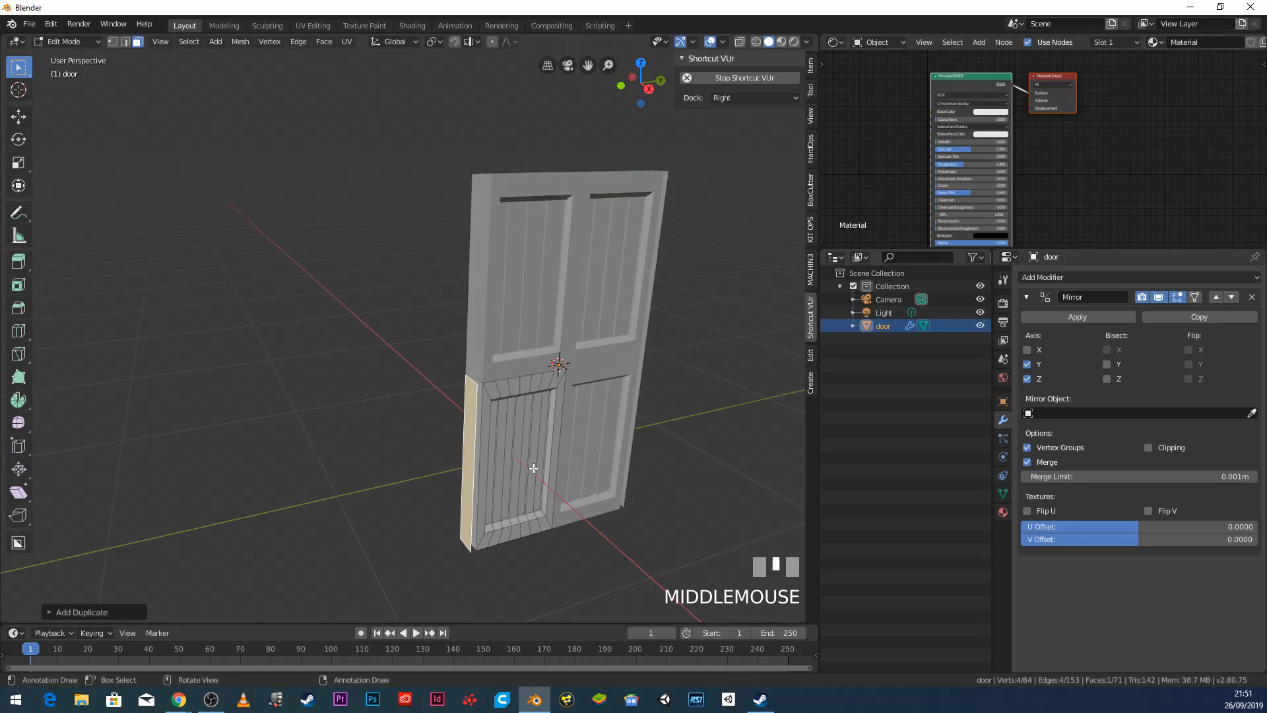
key(e)
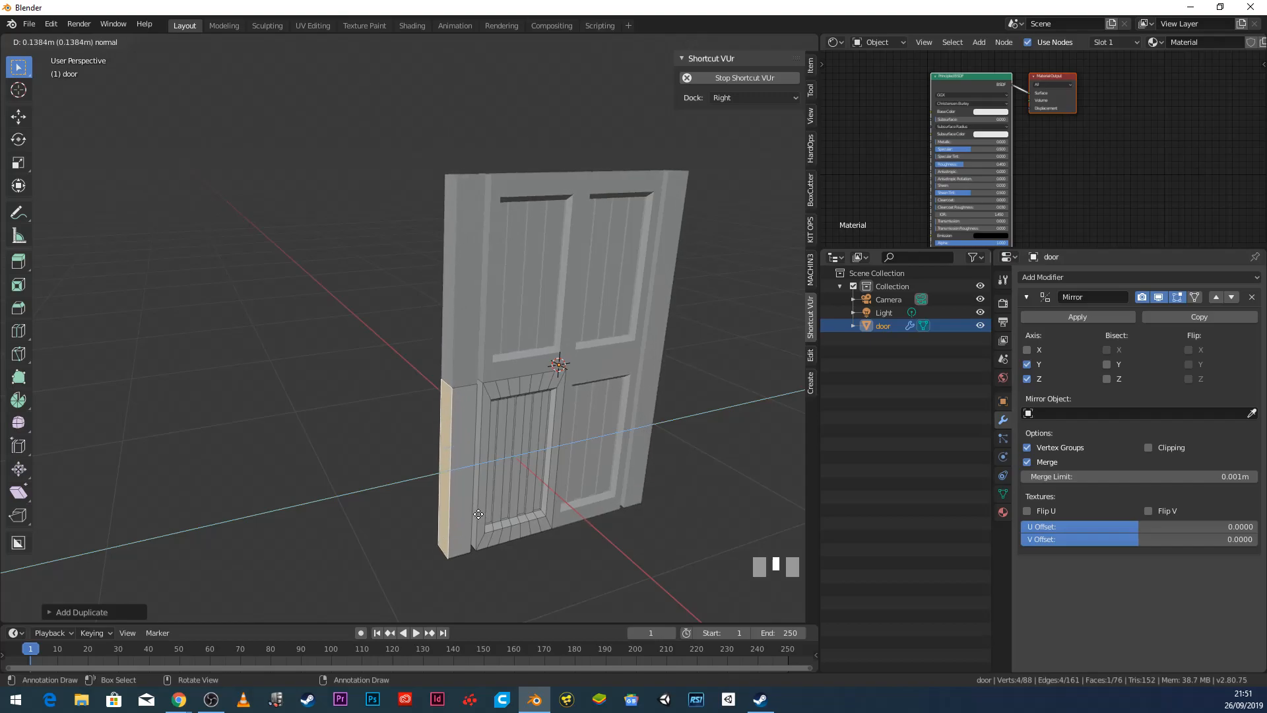
click(478, 515)
scroll(479, 514, down, 2)
shift+middle_drag(478, 514, 372, 394)
scroll(467, 448, up, 2)
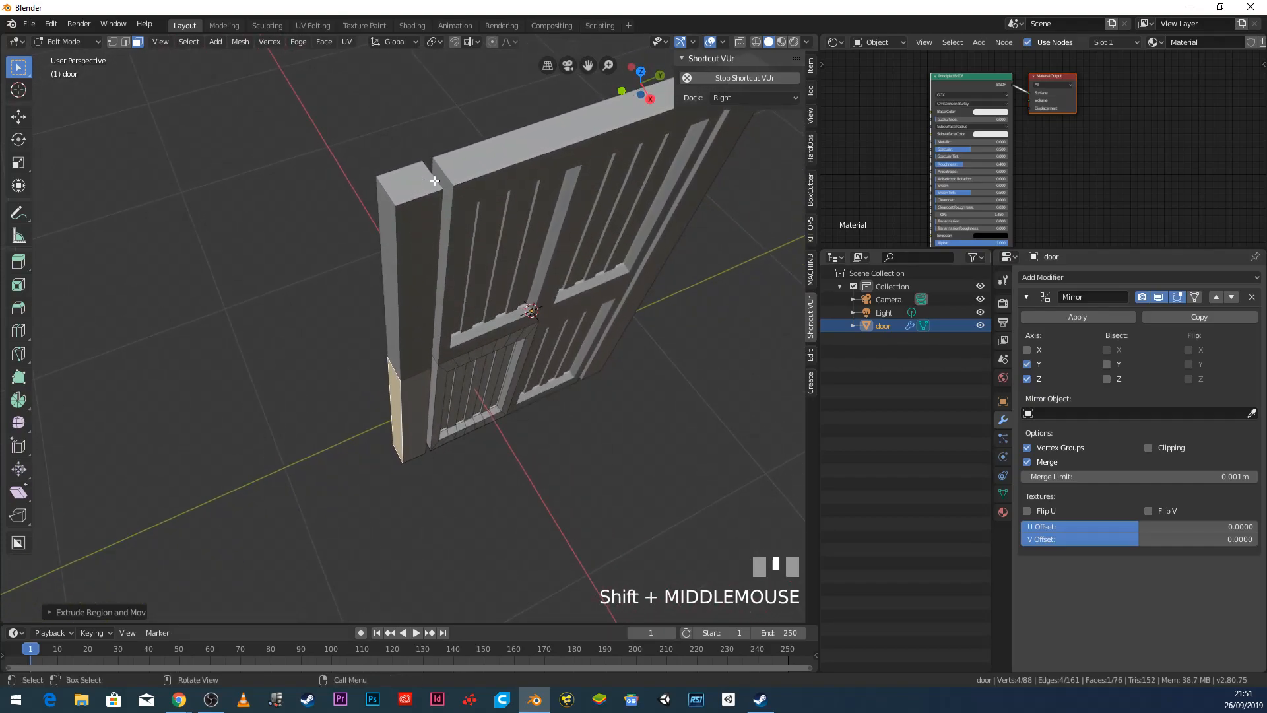
Step: Add a lengthwise loop cut down the middle of the vertical frame's lower section
middle_drag(410, 389, 431, 351)
scroll(431, 351, up, 1)
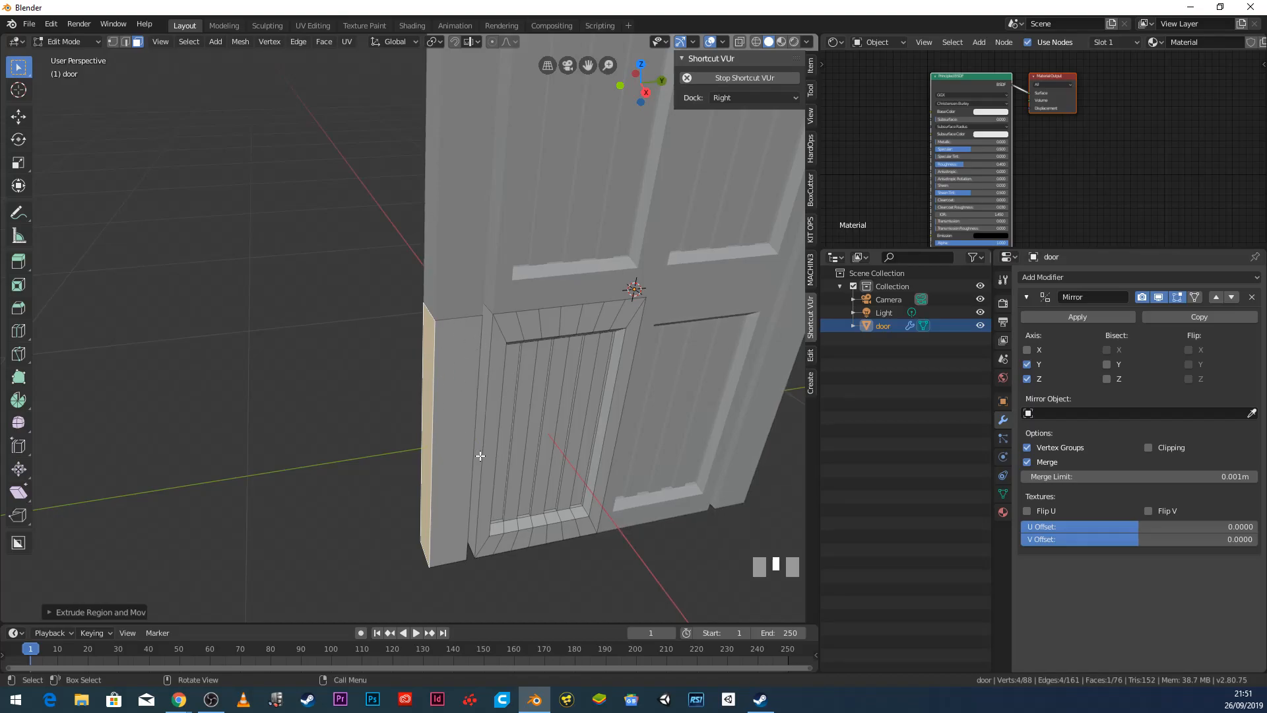
key(ctrl)
key(ctrl+r)
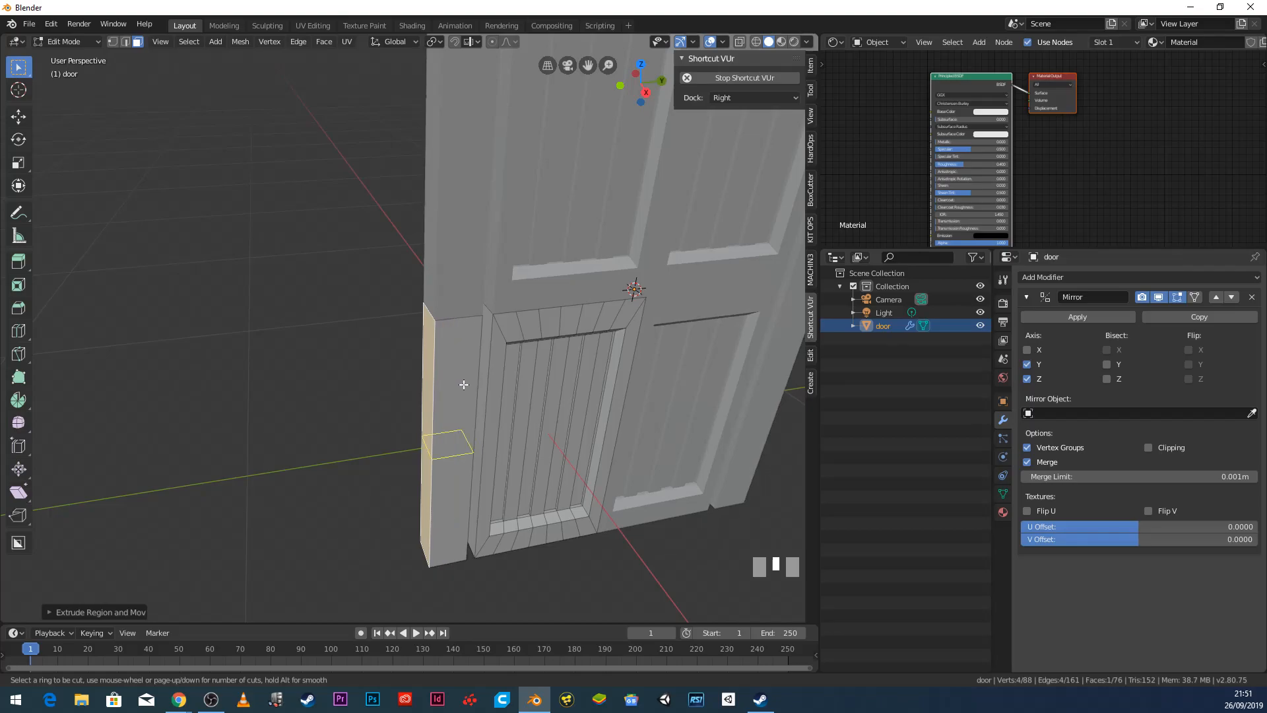
click(464, 317)
click(463, 317)
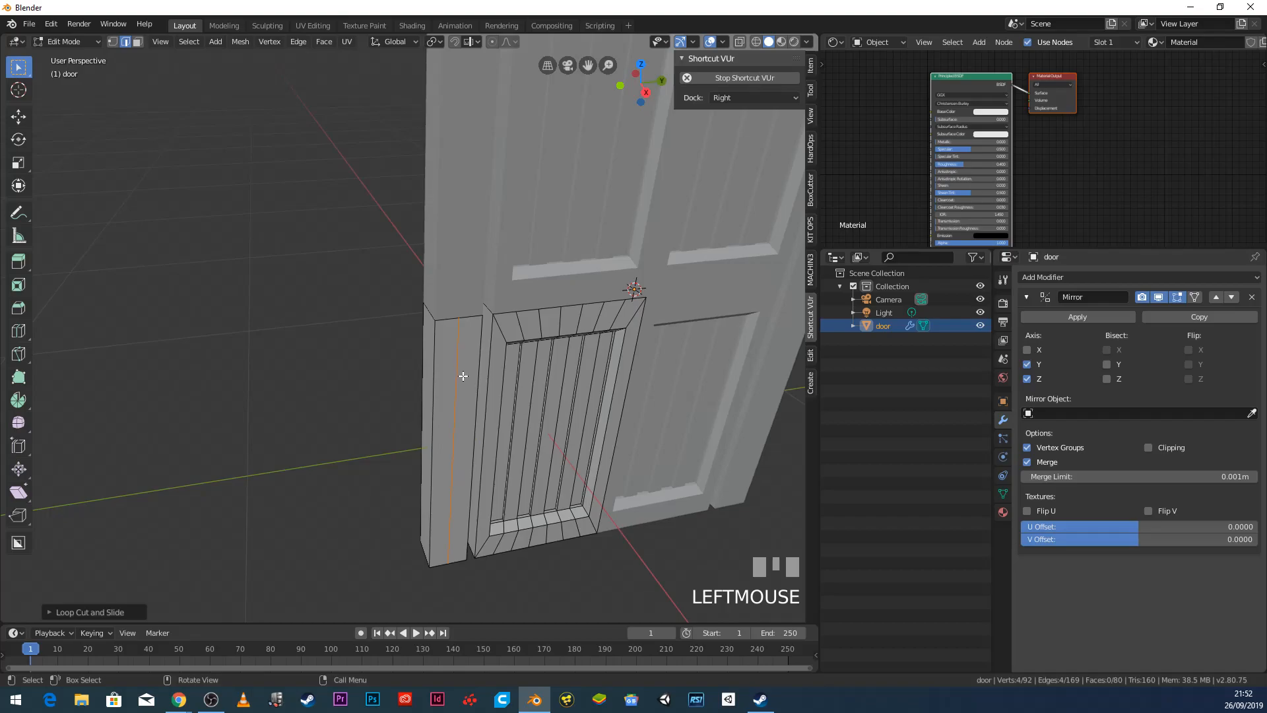
Step: Extrude the outer half of the frame's split front face forward by about 0.02 m to form a raised step
click(137, 45)
click(447, 402)
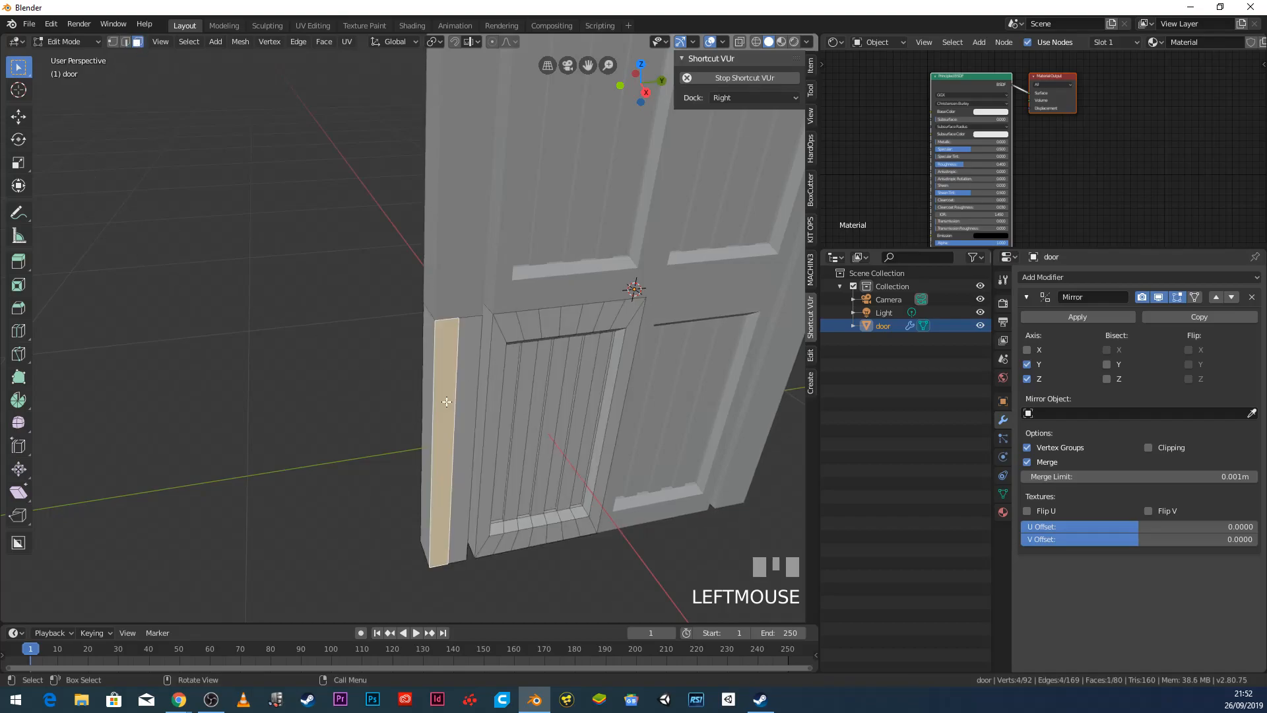
scroll(447, 401, down, 2)
middle_drag(447, 401, 445, 422)
scroll(445, 423, up, 4)
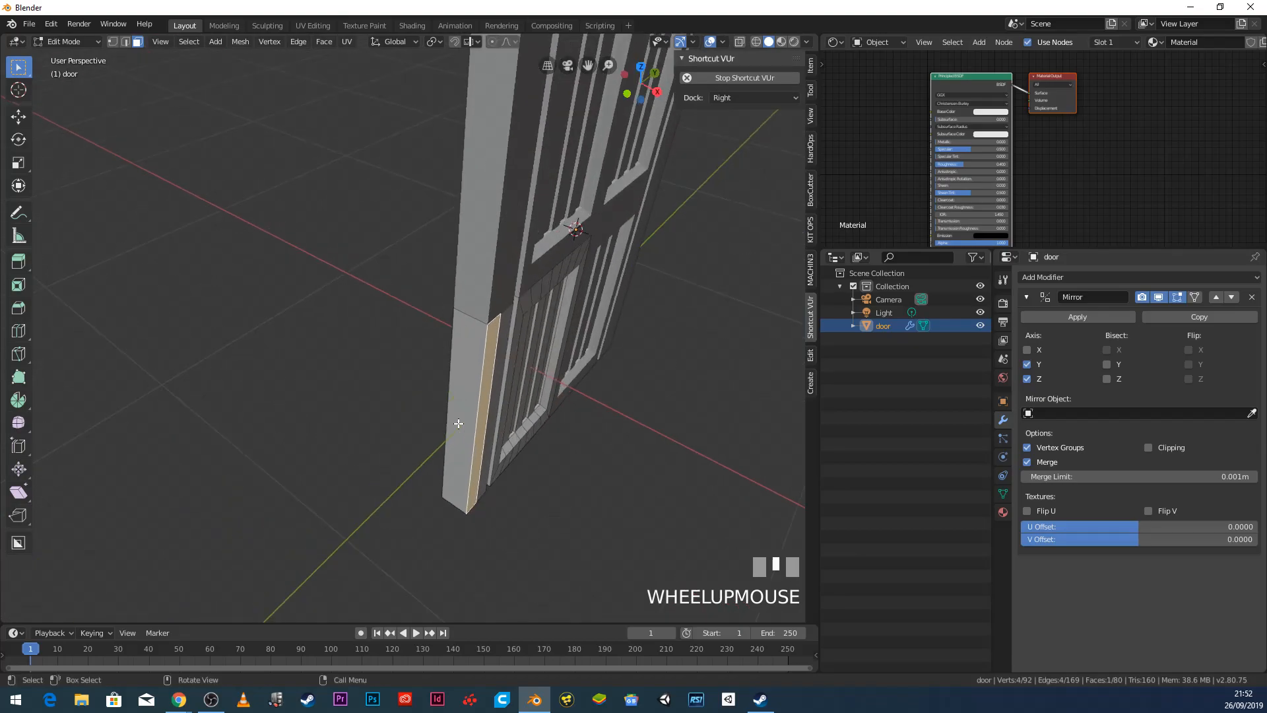
scroll(459, 423, up, 1)
key(e)
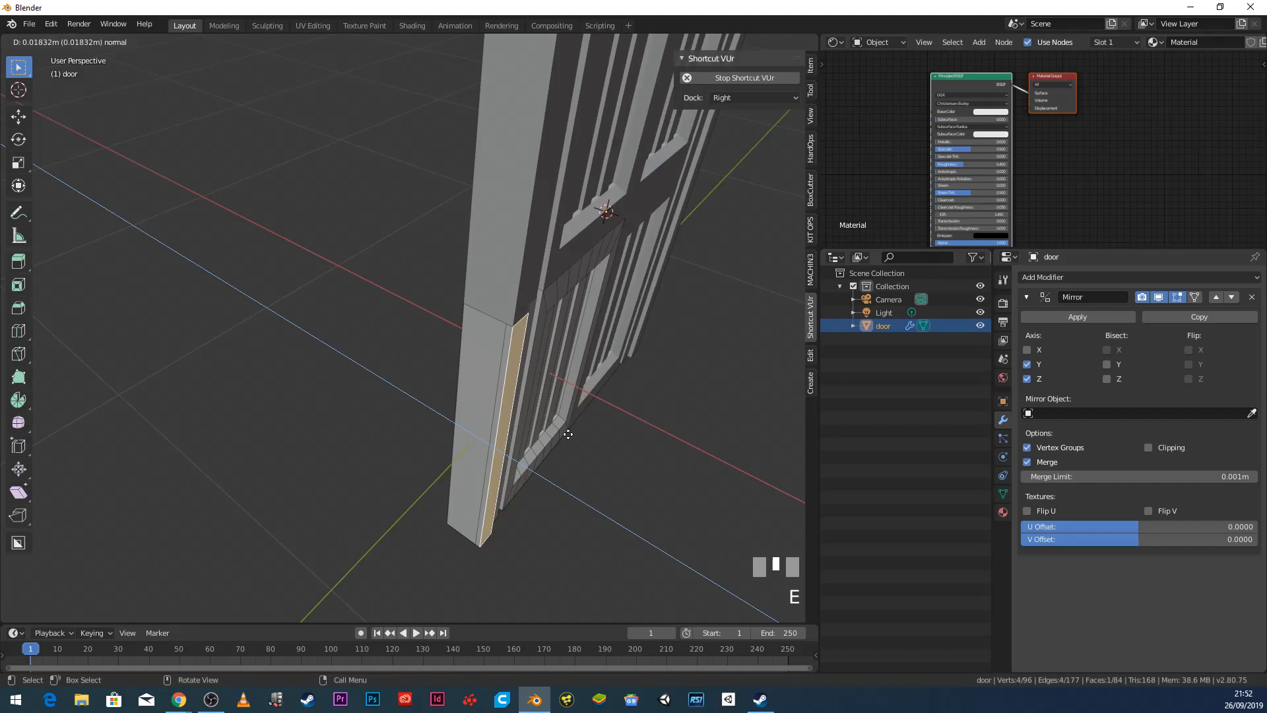
click(569, 435)
scroll(599, 404, down, 3)
middle_drag(602, 418, 382, 316)
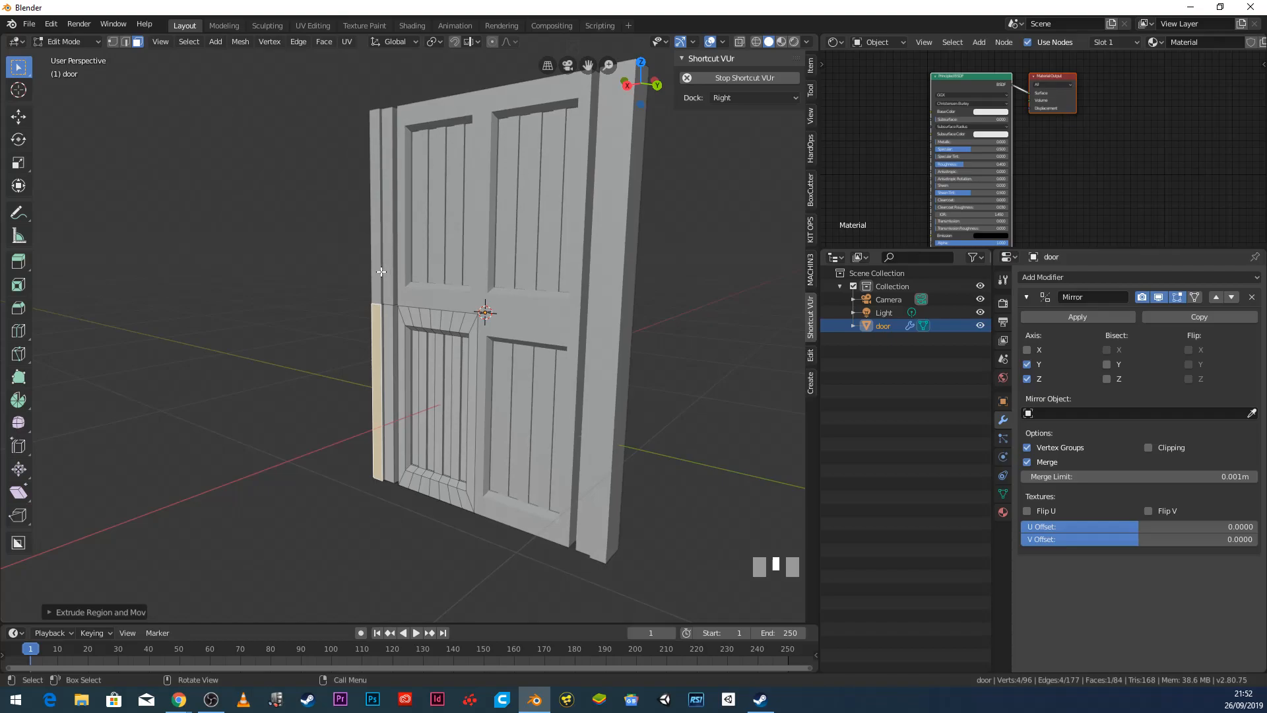
Step: Return to Object Mode and check the stepped frame beside the door from the front
click(80, 42)
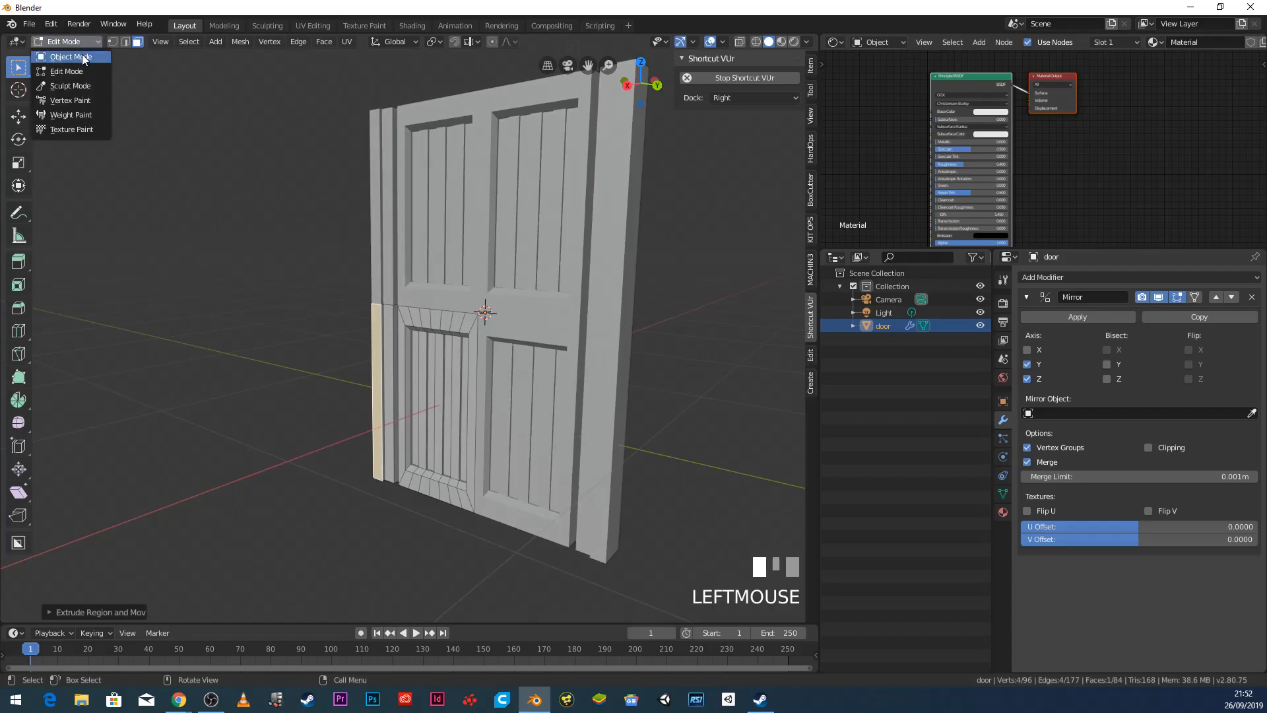
click(66, 56)
scroll(412, 323, down, 3)
mouse_move(403, 313)
shift+middle_down()
mouse_move(431, 385)
mouse_move(505, 395)
mouse_move(395, 326)
shift+middle_up()
scroll(546, 375, up, 4)
middle_drag(508, 398, 430, 240)
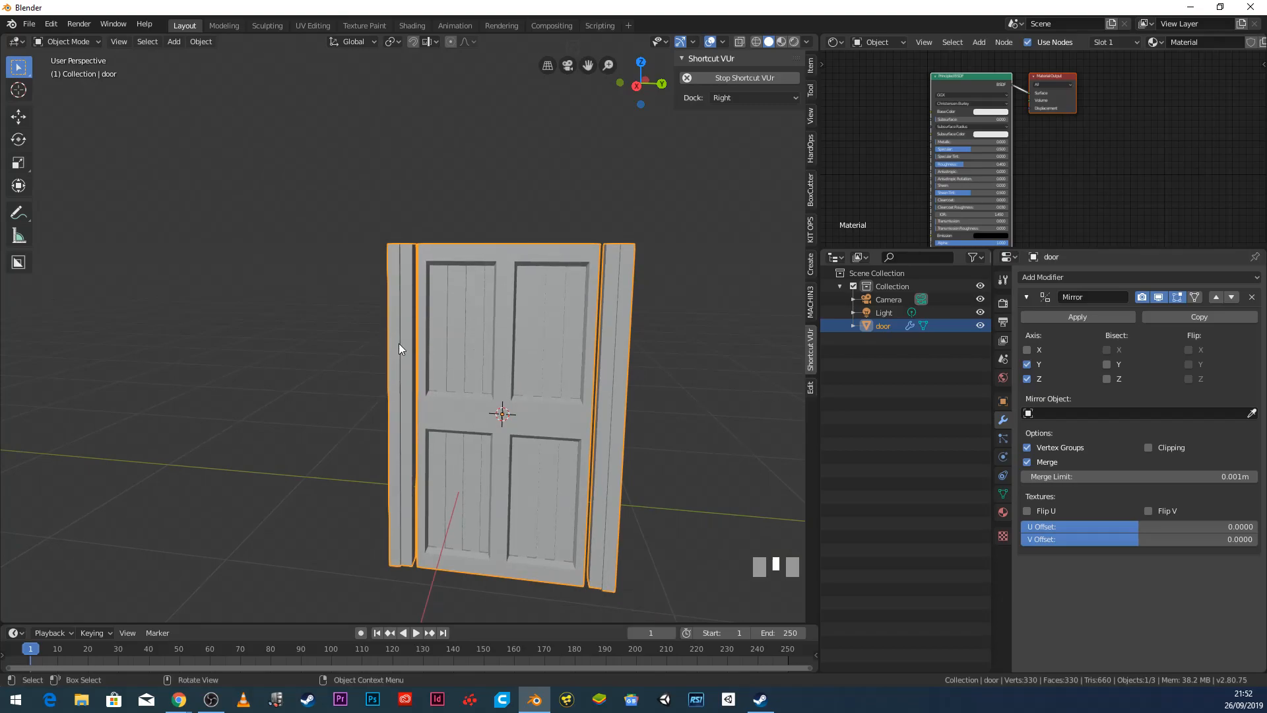
middle_drag(400, 356, 418, 368)
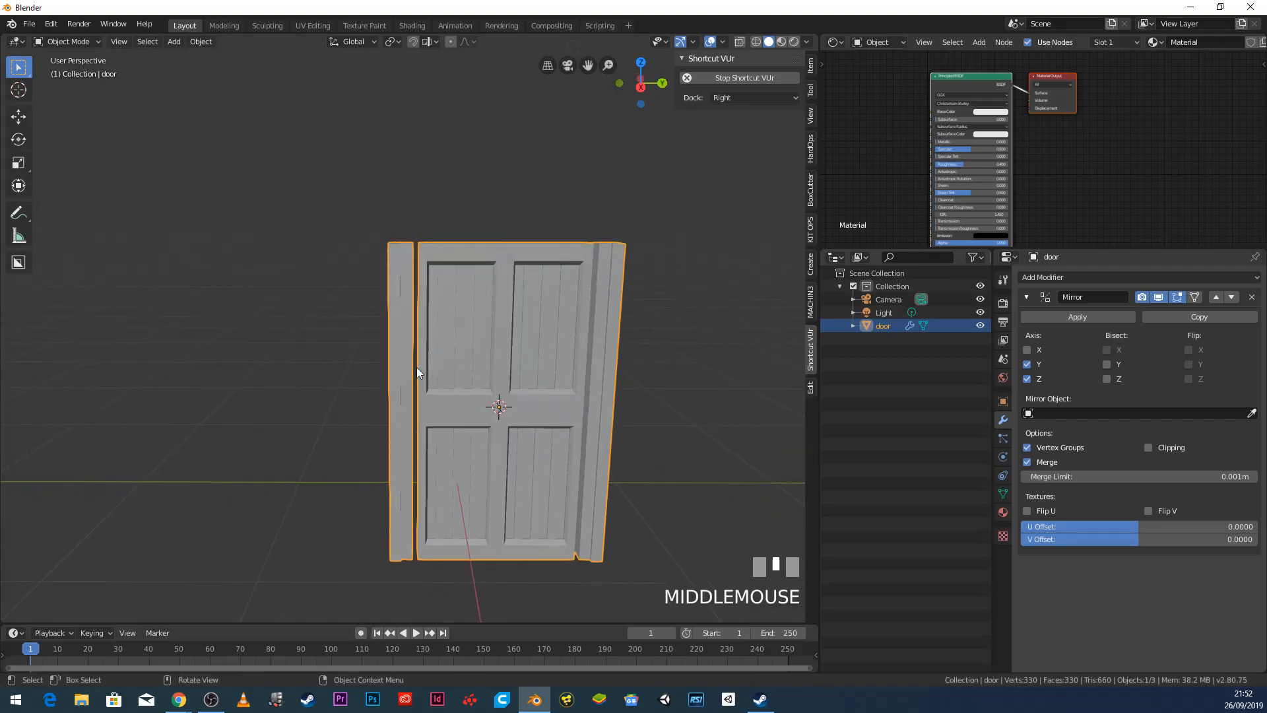
Step: In Edit Mode, select all geometry linked to the frame post and separate the selection into its own object
key(Tab)
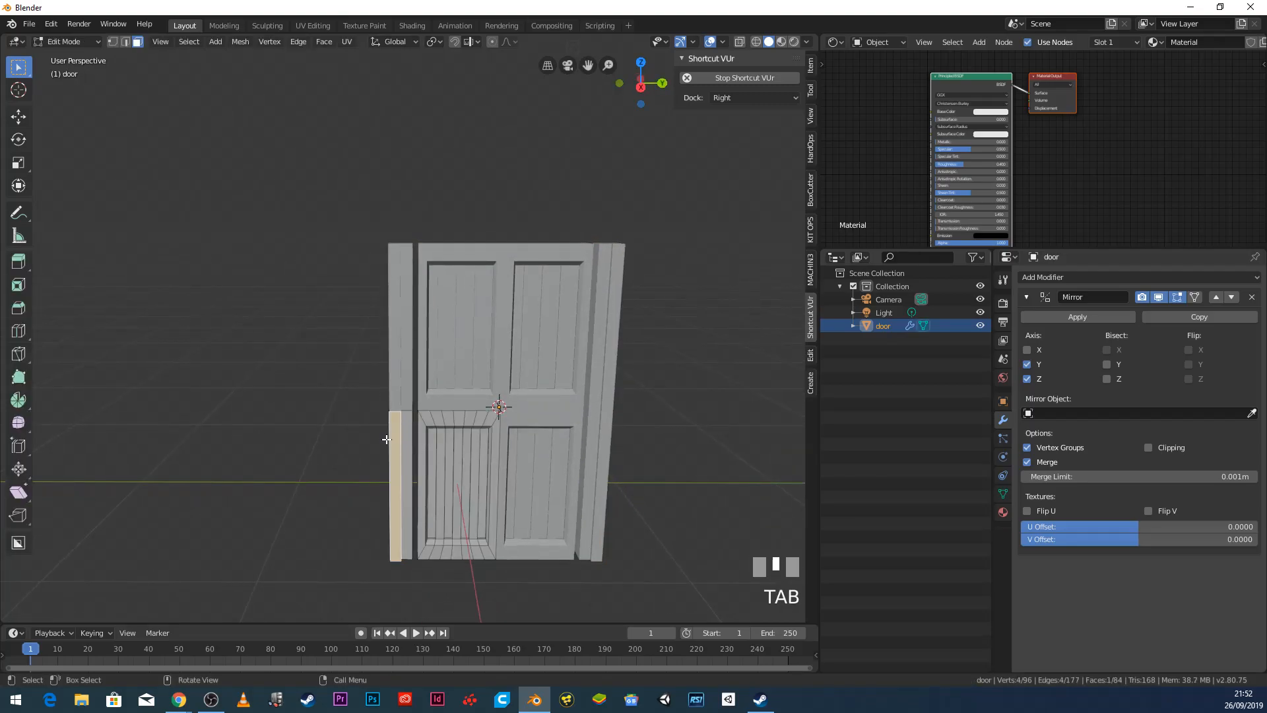
middle_drag(421, 473, 466, 384)
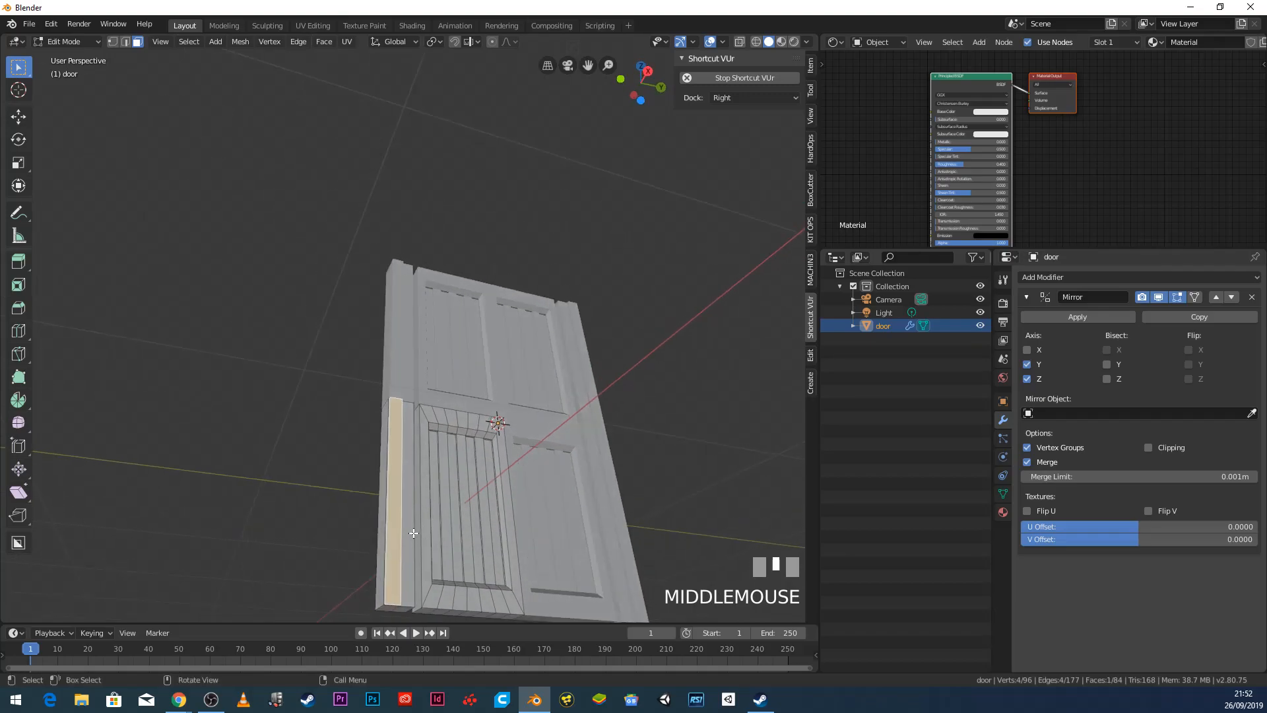
shift+middle_drag(413, 539, 469, 398)
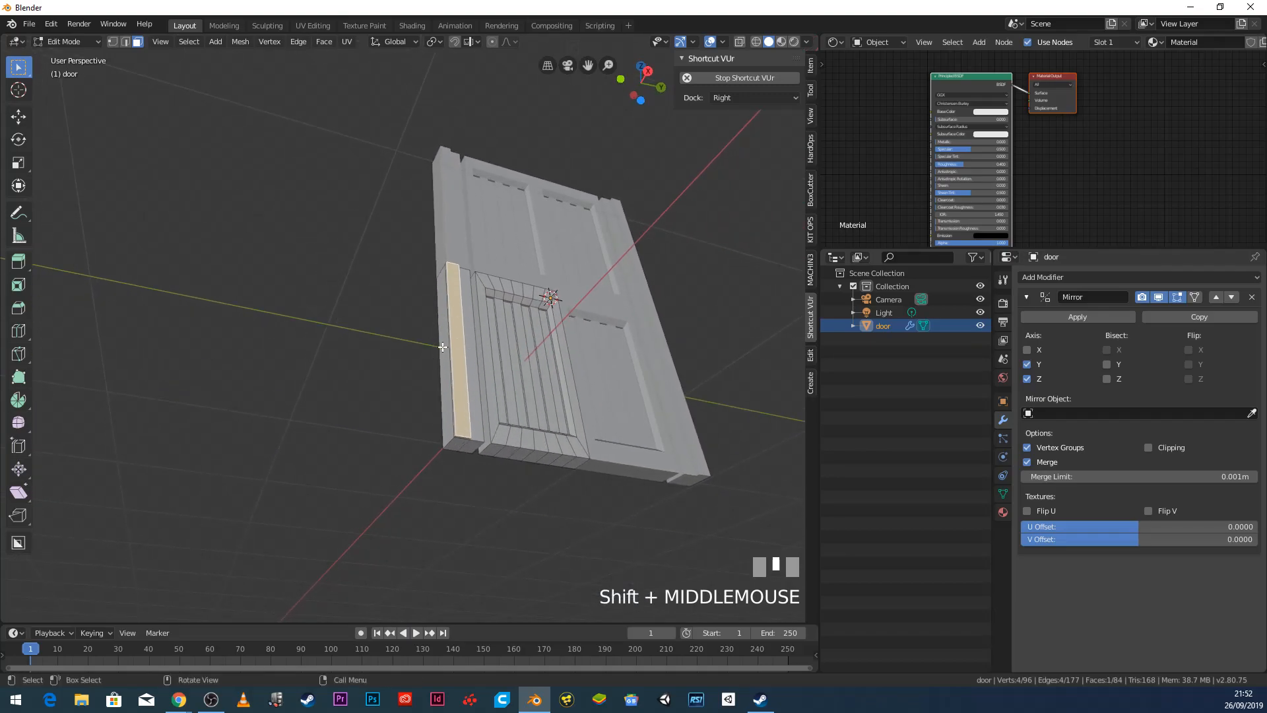
click(475, 412)
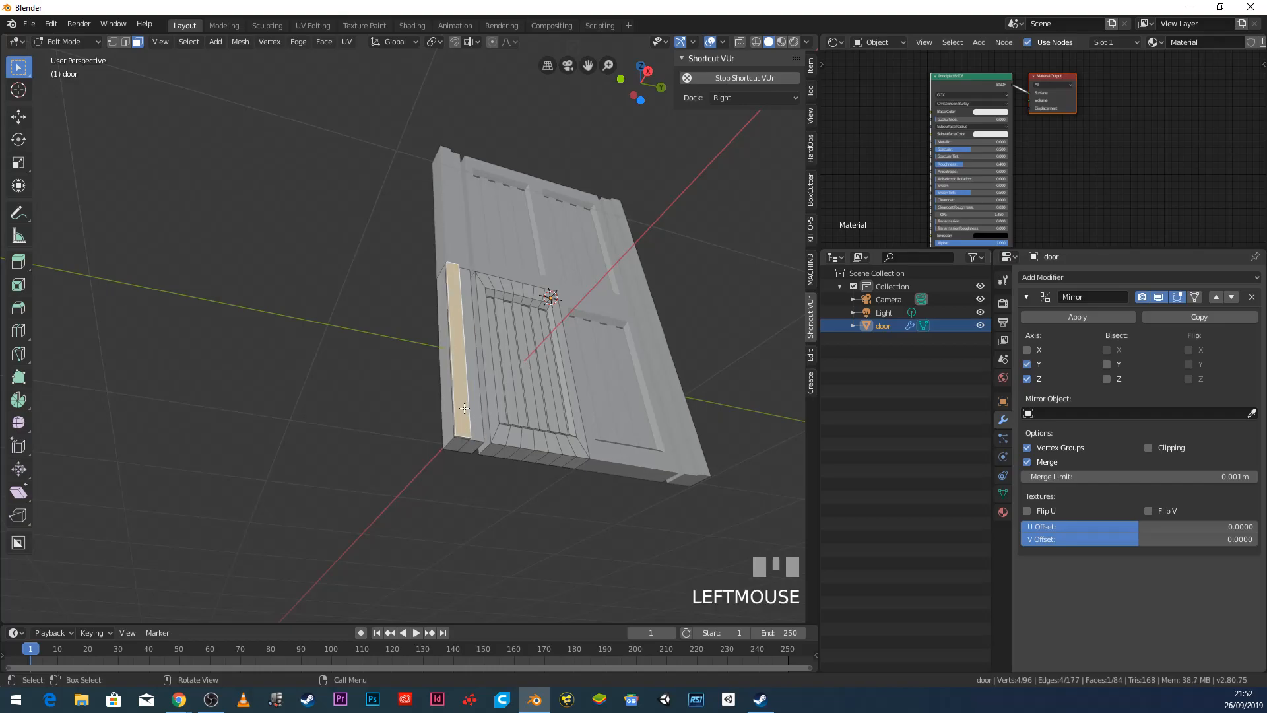
key(l)
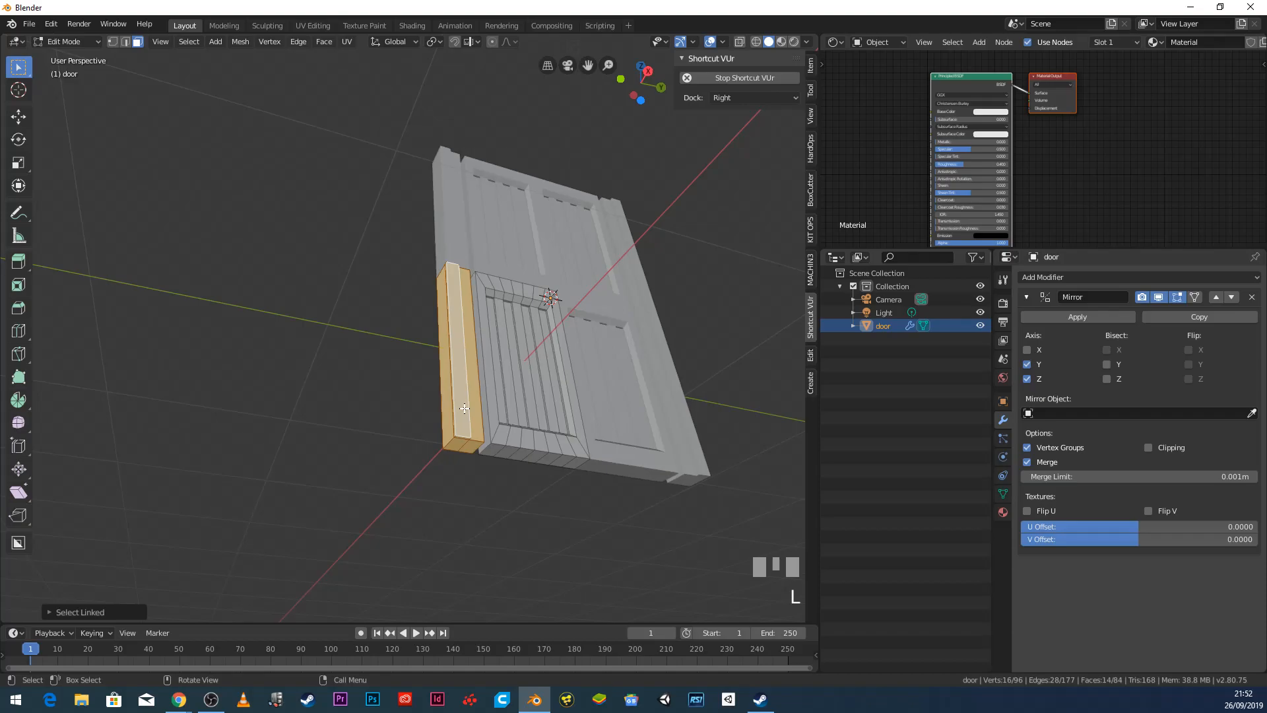
middle_drag(446, 410, 464, 471)
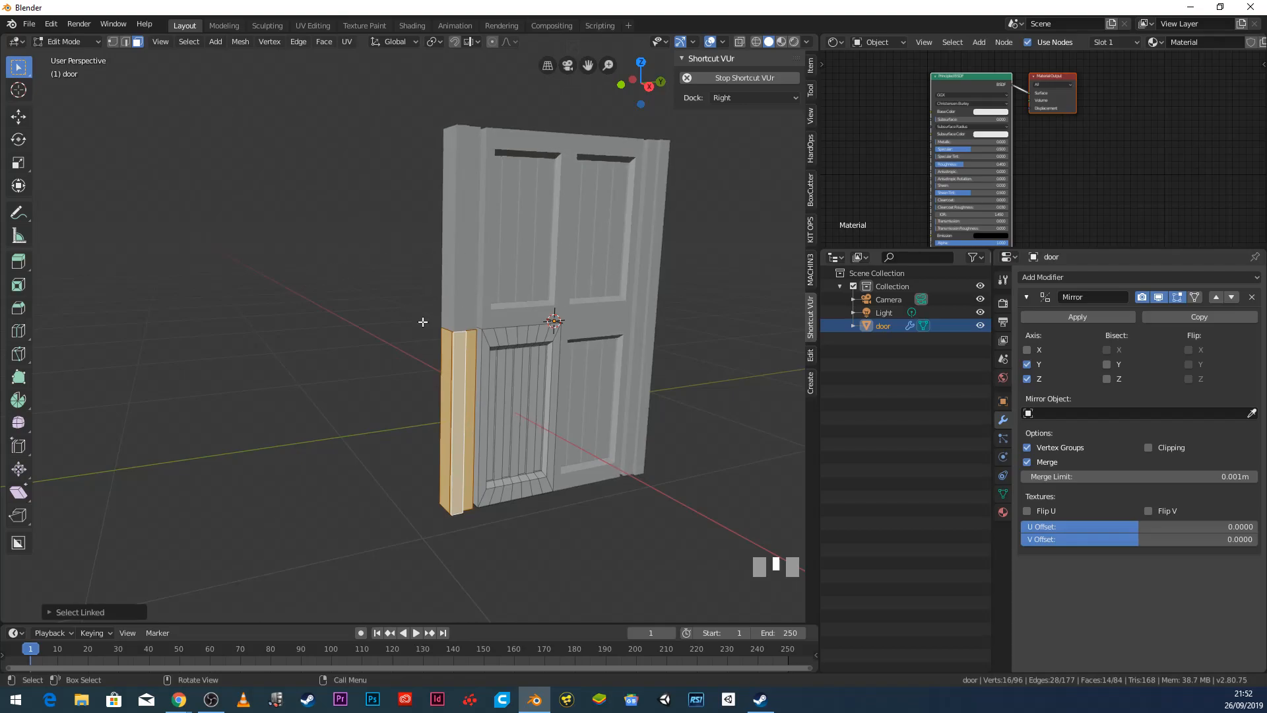
key(p)
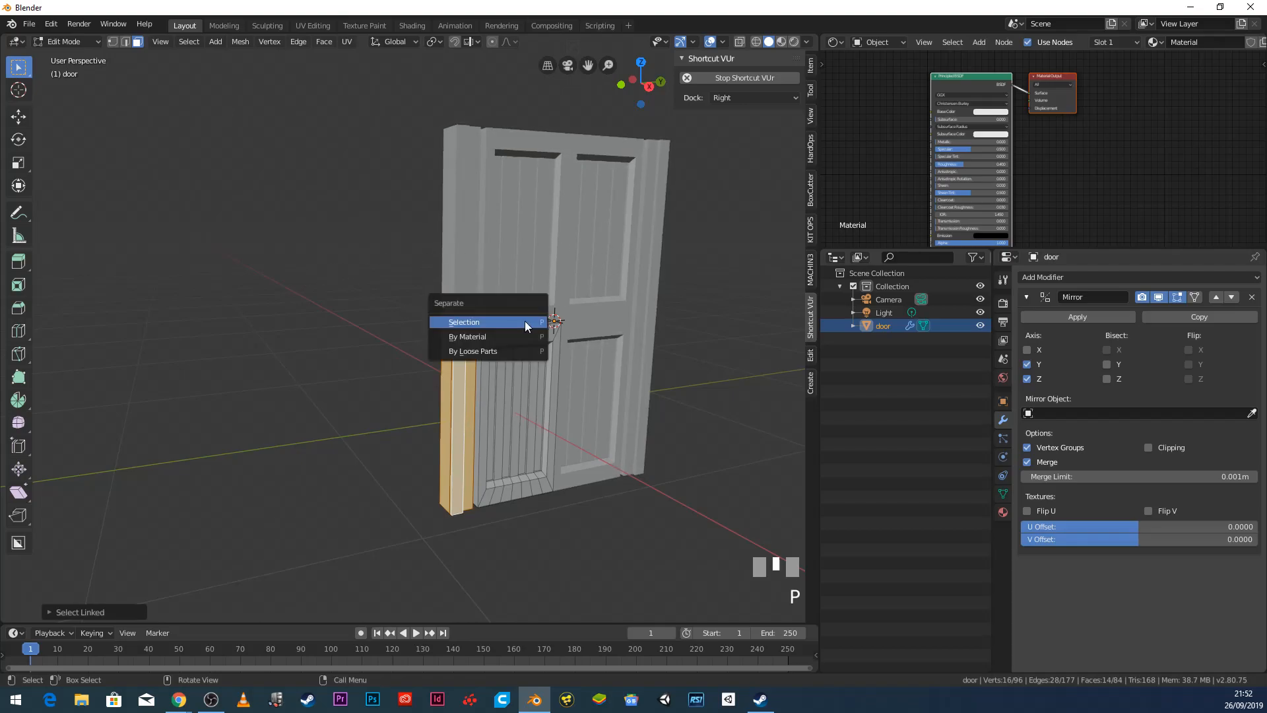
click(490, 322)
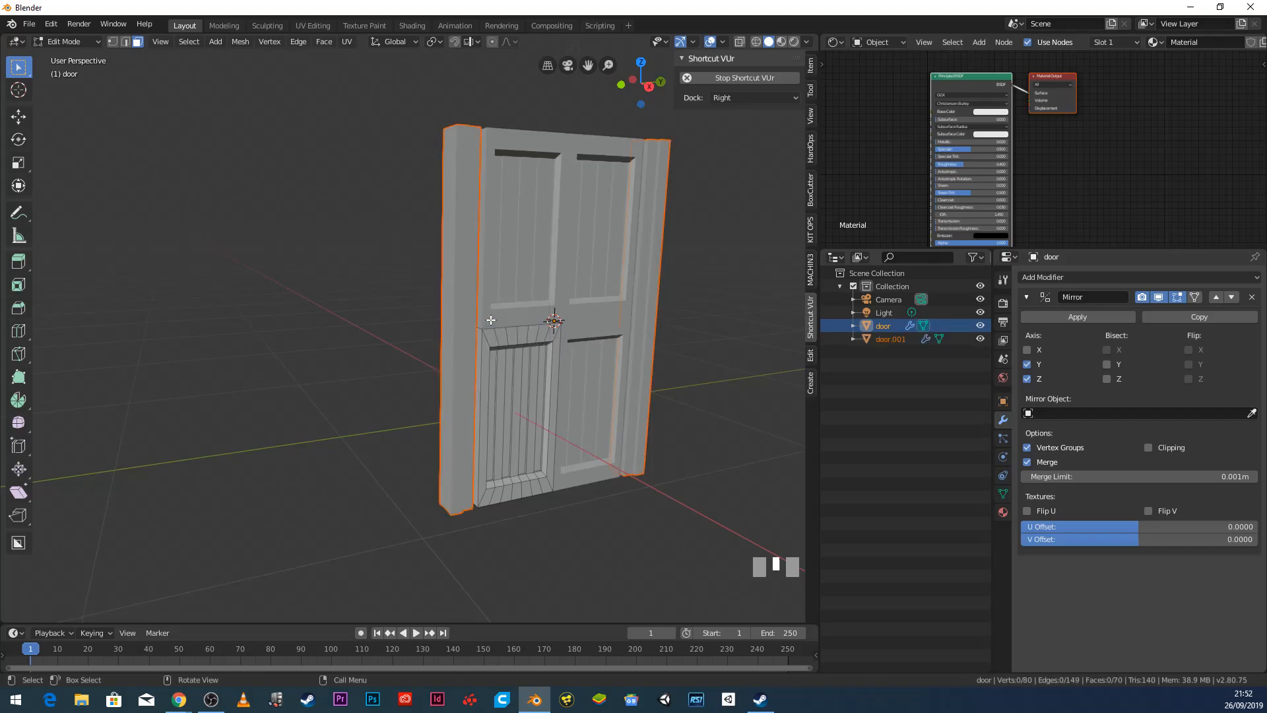
Step: Return to Object Mode and check that door and frame can be selected and edited as separate objects
click(88, 43)
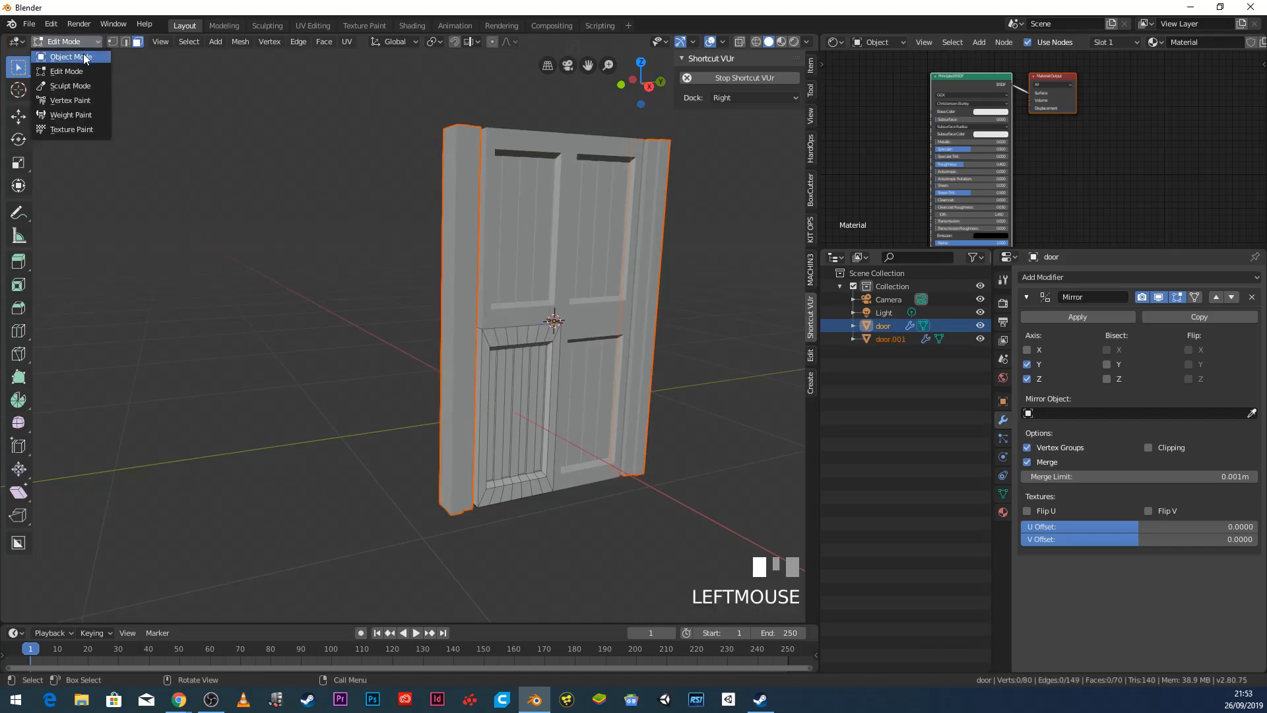
click(85, 60)
click(499, 196)
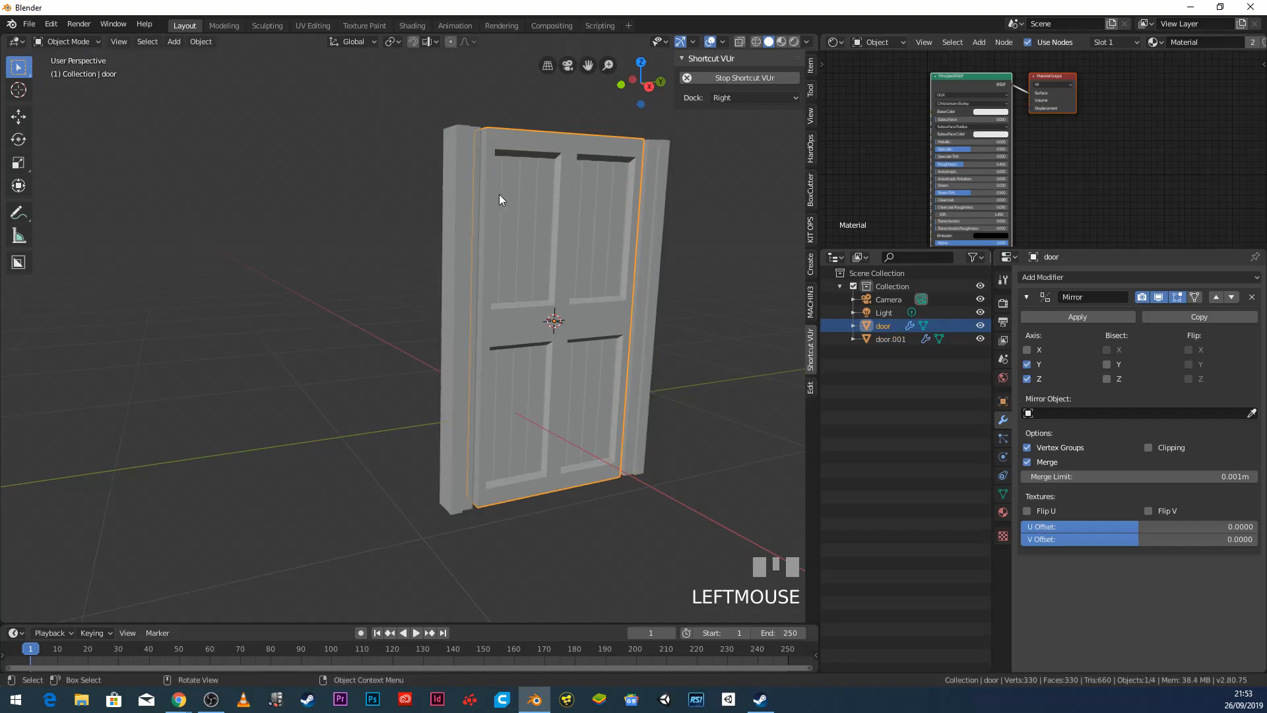
click(459, 178)
click(535, 185)
click(476, 187)
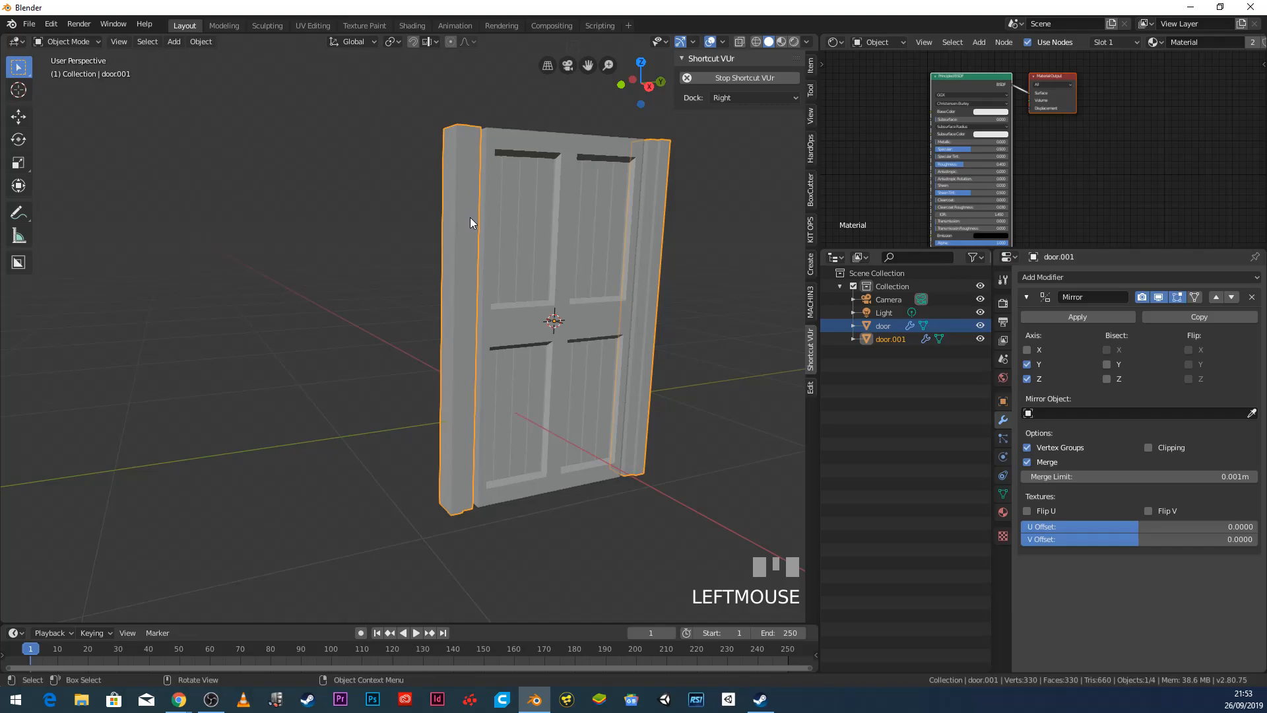
key(Tab)
key(Tab)
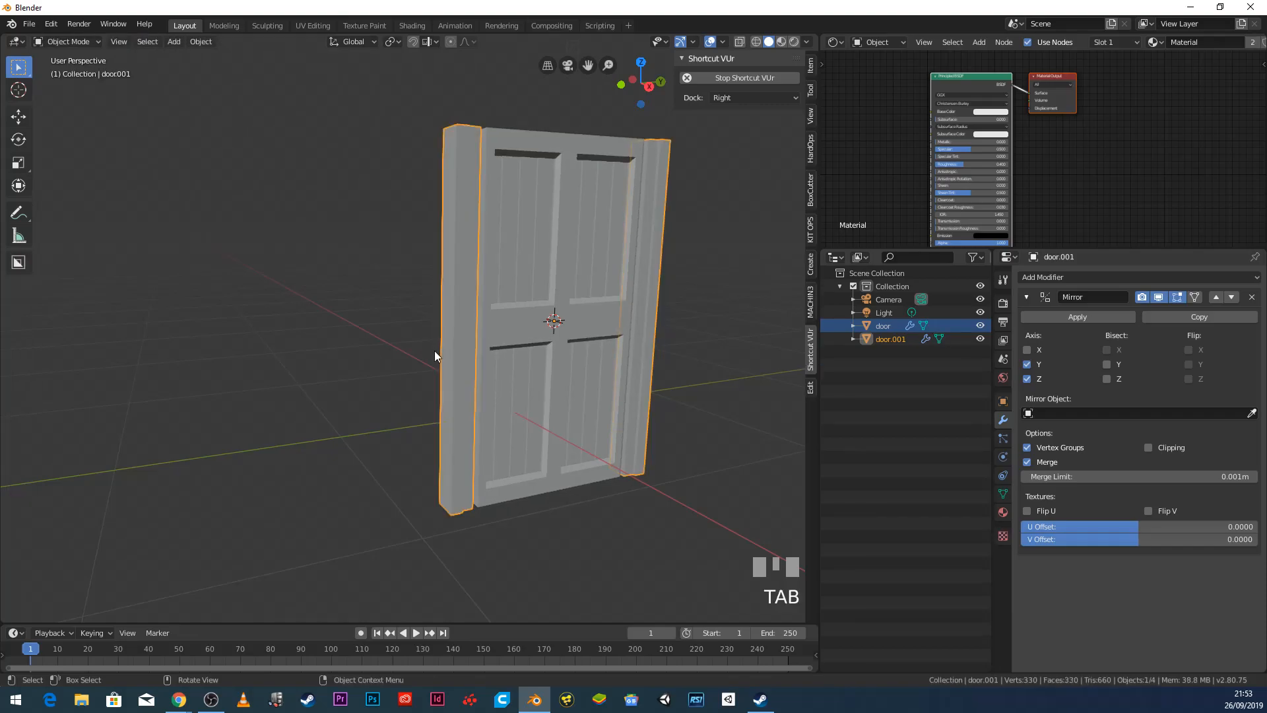
click(539, 248)
key(Tab)
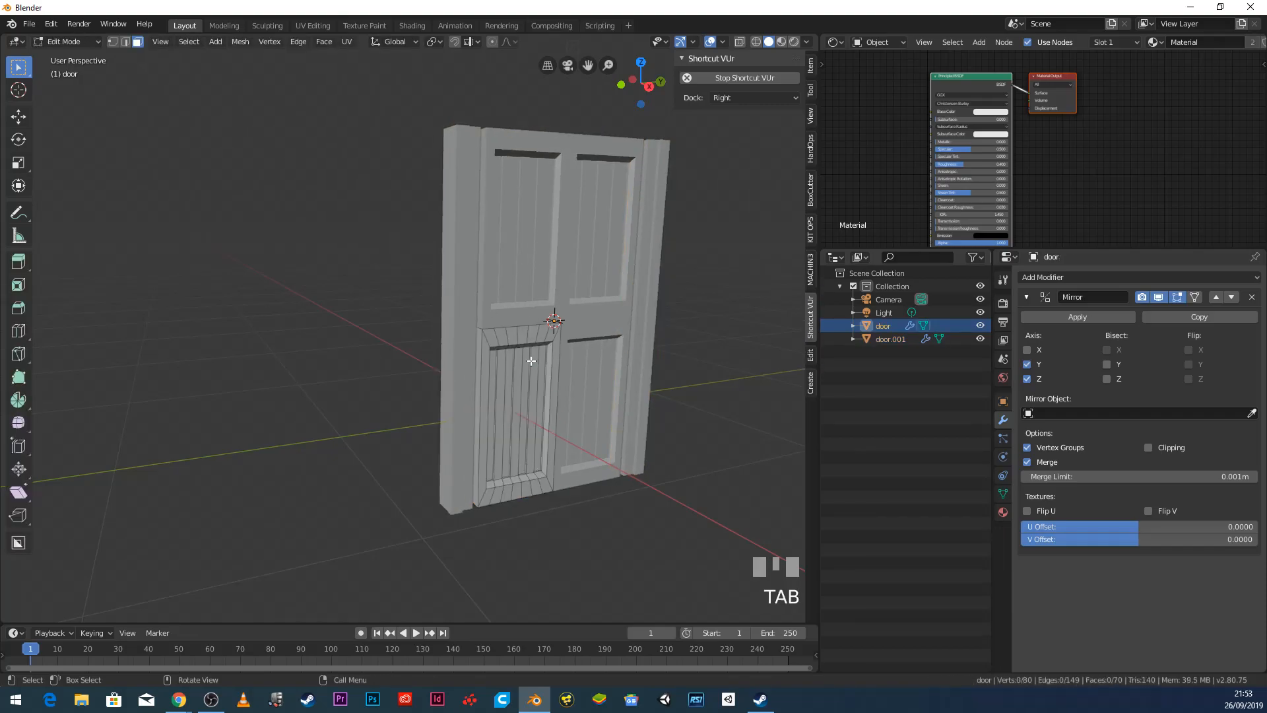
key(Tab)
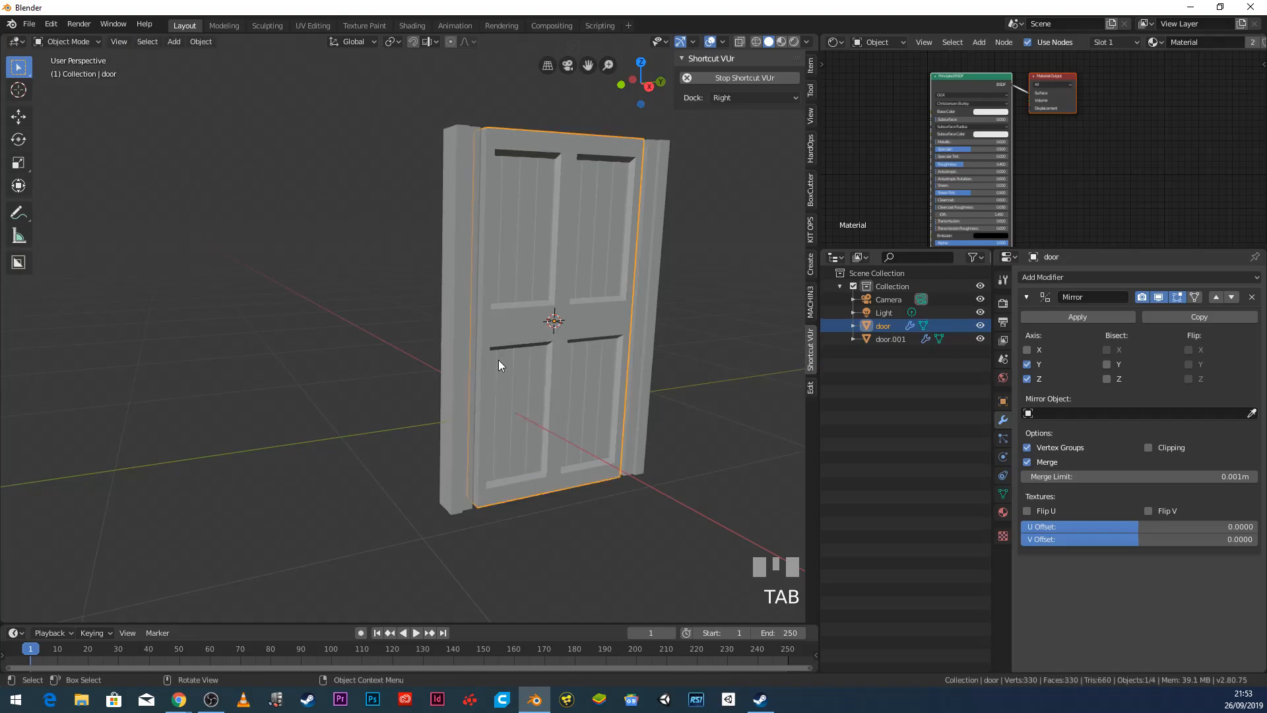
Step: Select the separated frame object and apply its Mirror modifier in Object Mode
click(454, 284)
shift+middle_drag(445, 243, 423, 356)
scroll(440, 383, up, 2)
scroll(396, 349, up, 2)
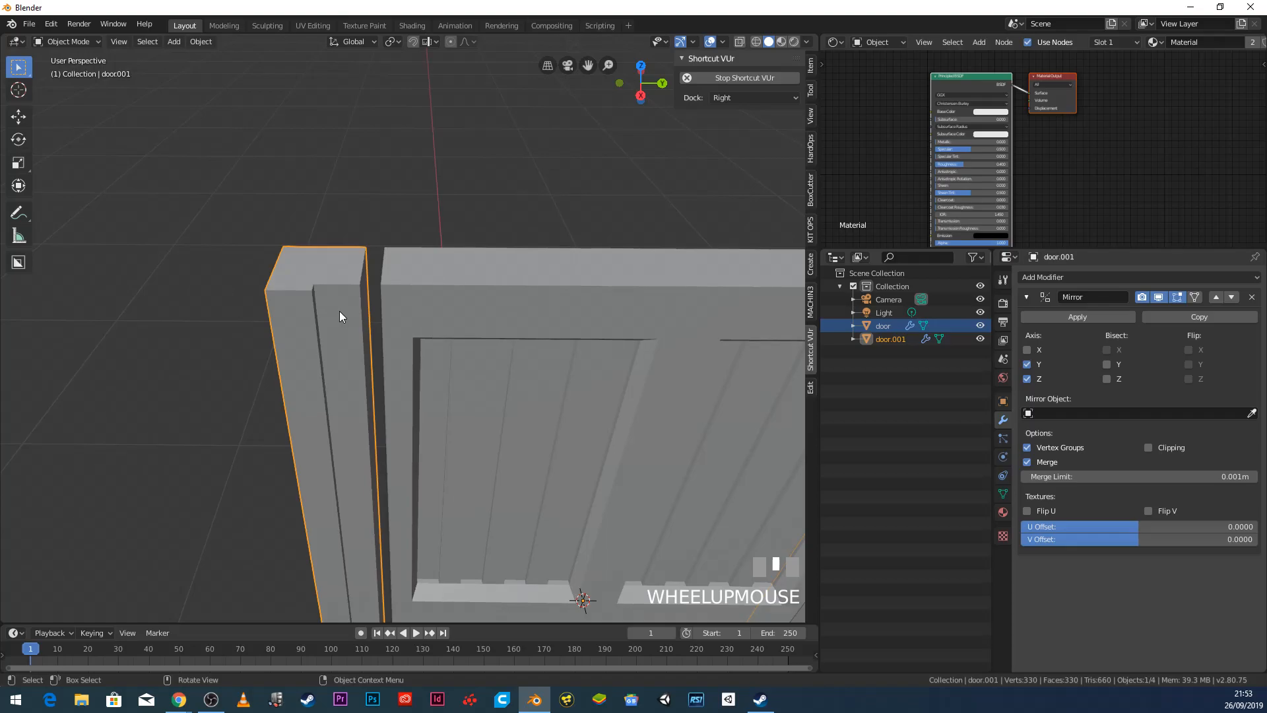
key(Tab)
scroll(339, 308, down, 4)
middle_drag(339, 308, 422, 370)
scroll(421, 375, up, 2)
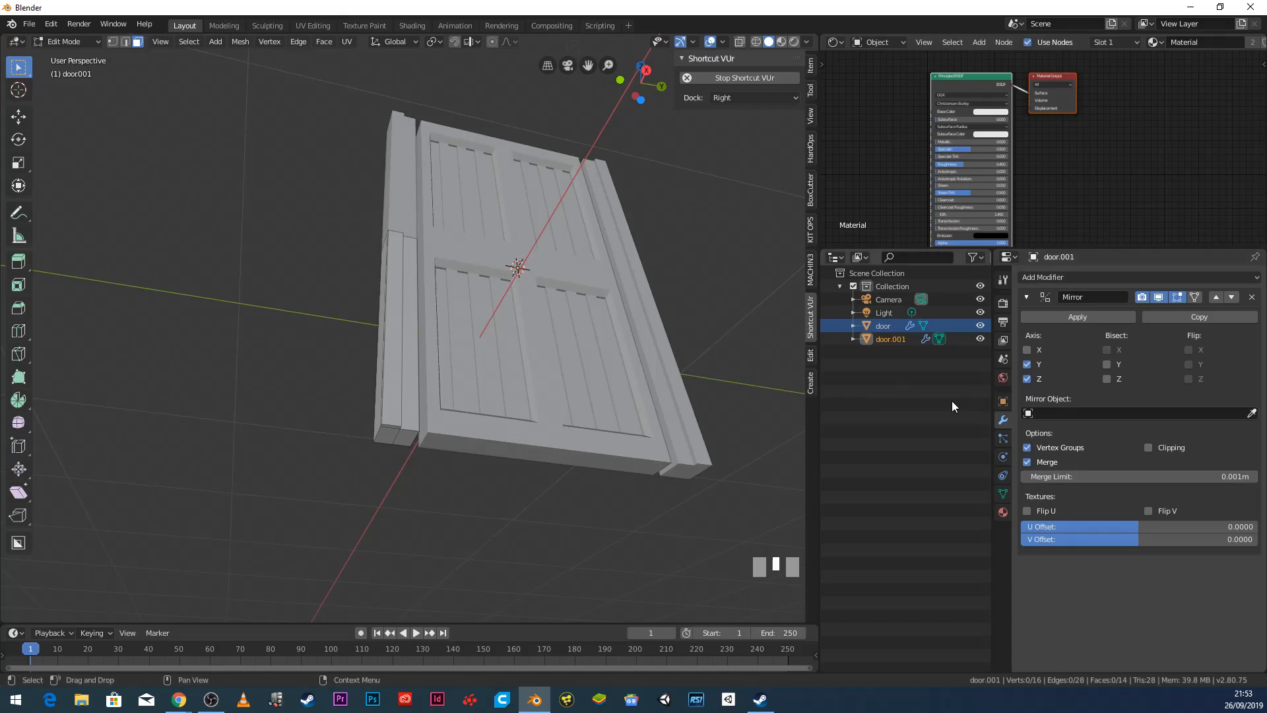
click(1047, 319)
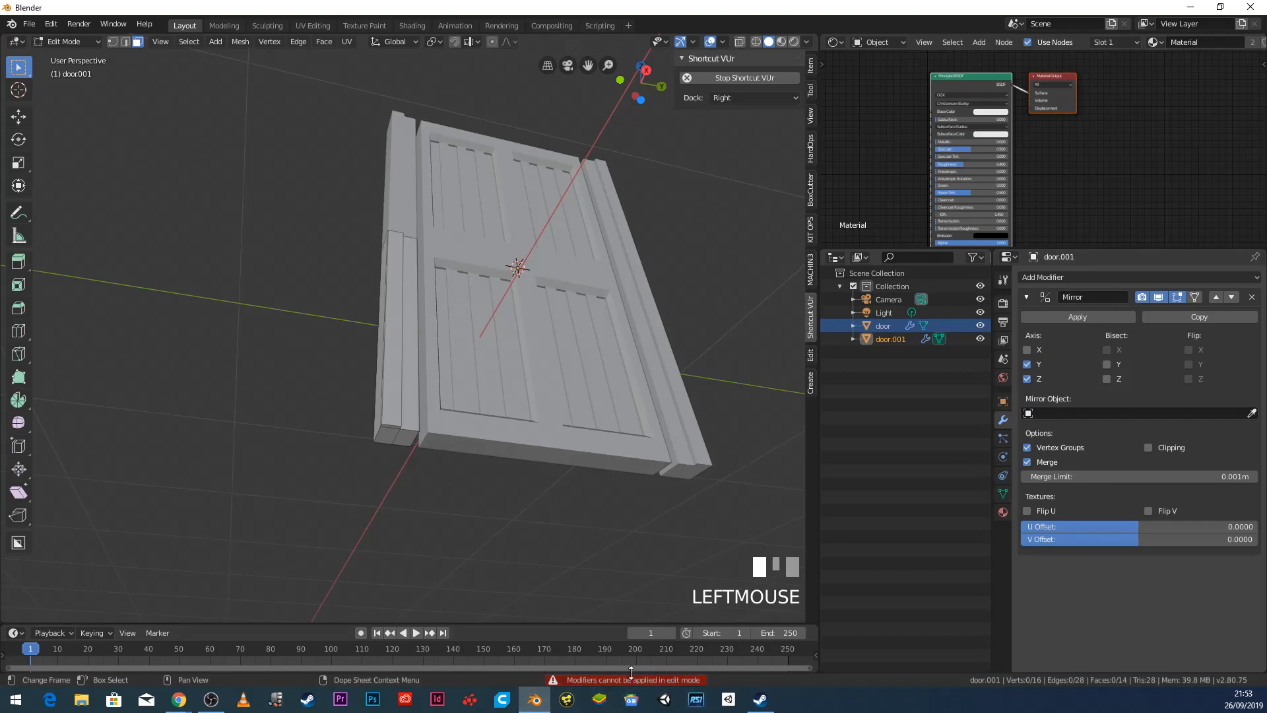
click(65, 43)
click(68, 54)
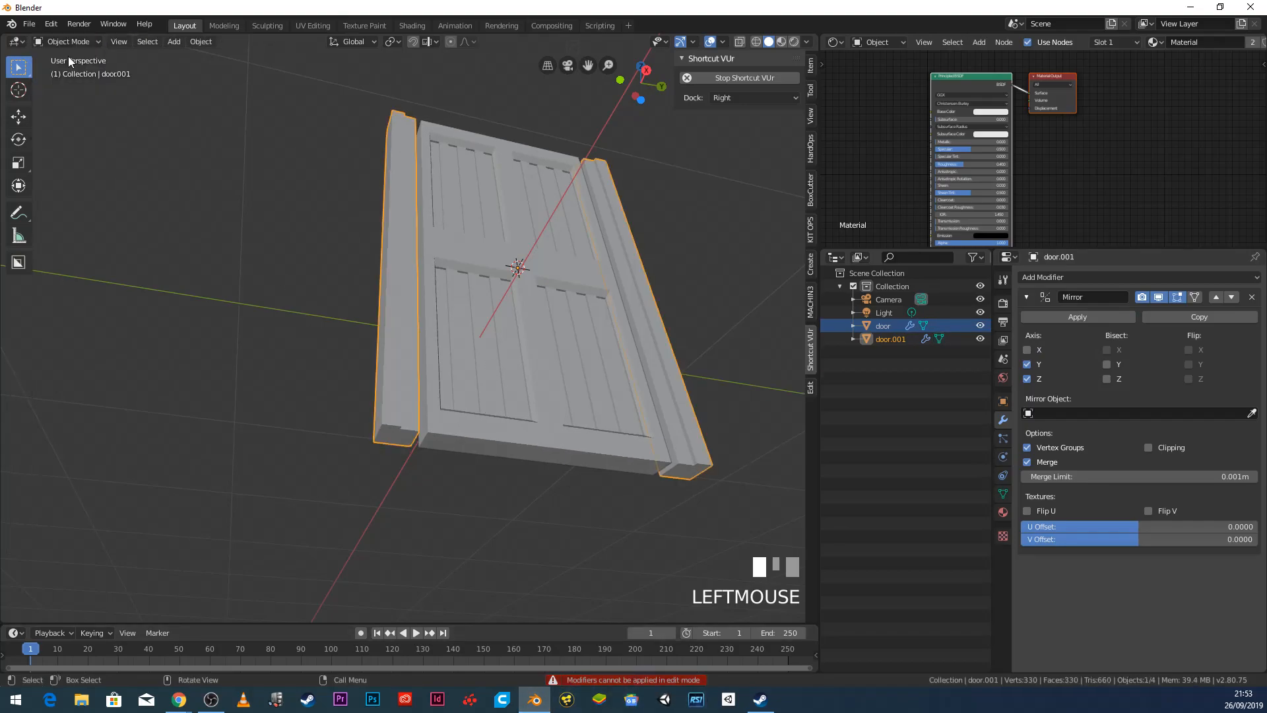
click(1076, 317)
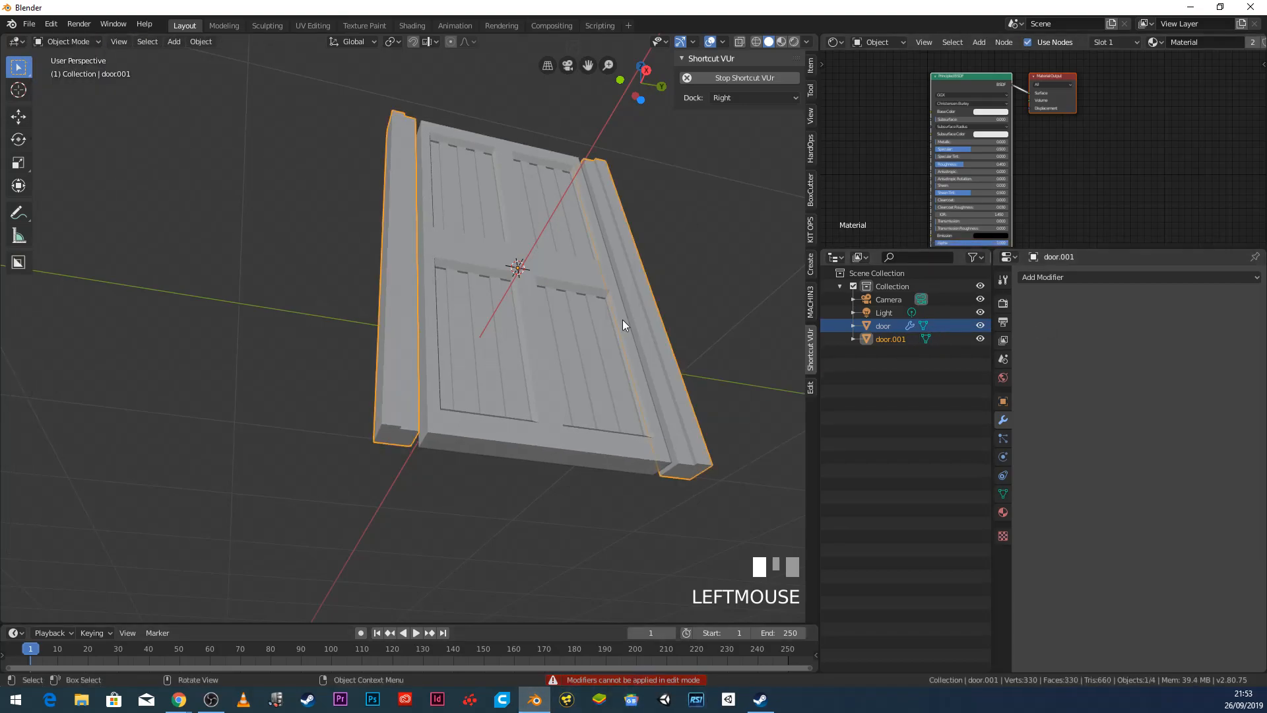
Step: Enter Edit Mode on the frame and switch the viewport to wireframe shading at the mid-height seam
shift+middle_drag(462, 218, 427, 383)
click(62, 42)
click(72, 70)
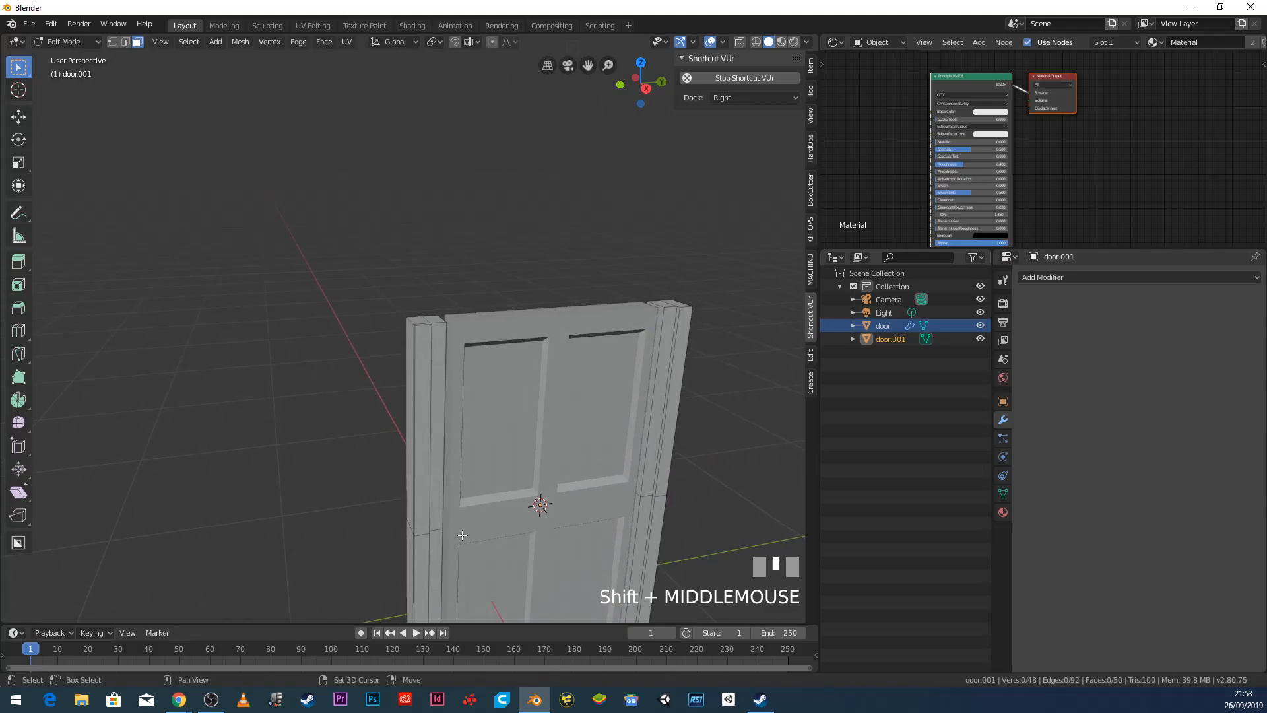
shift+middle_drag(462, 535, 437, 360)
scroll(410, 381, up, 4)
middle_drag(417, 409, 435, 362)
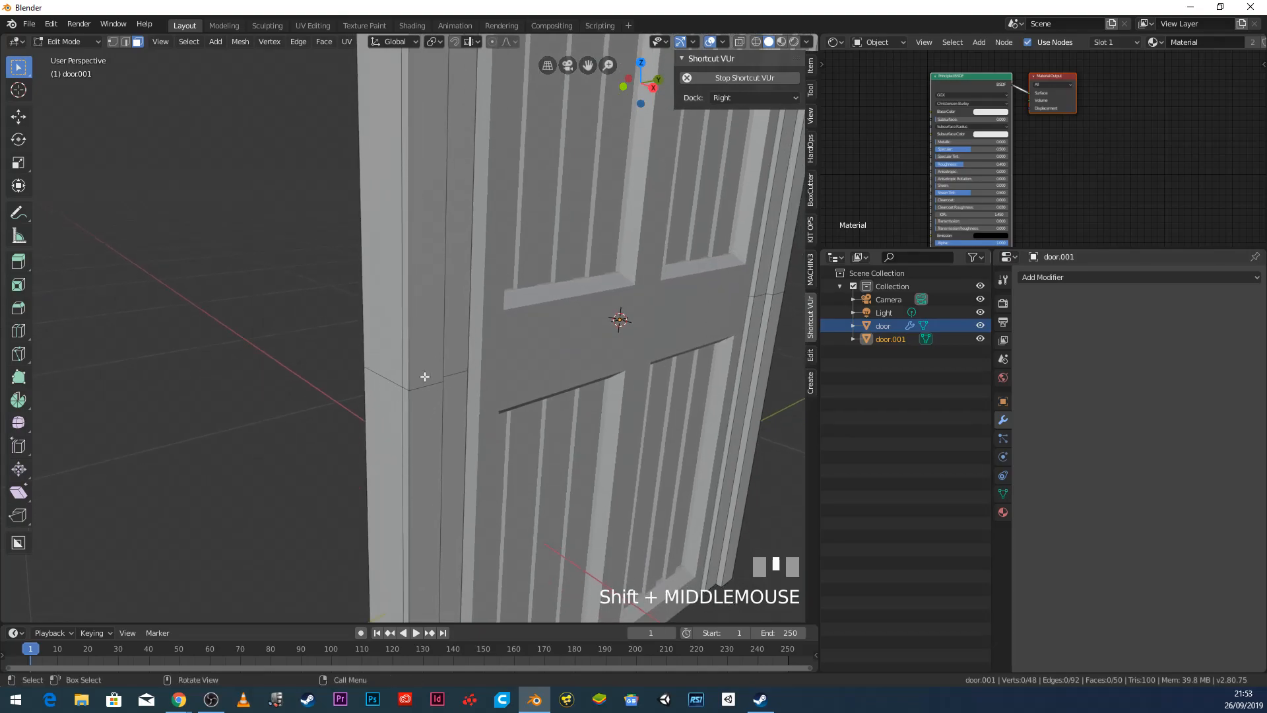
key(z)
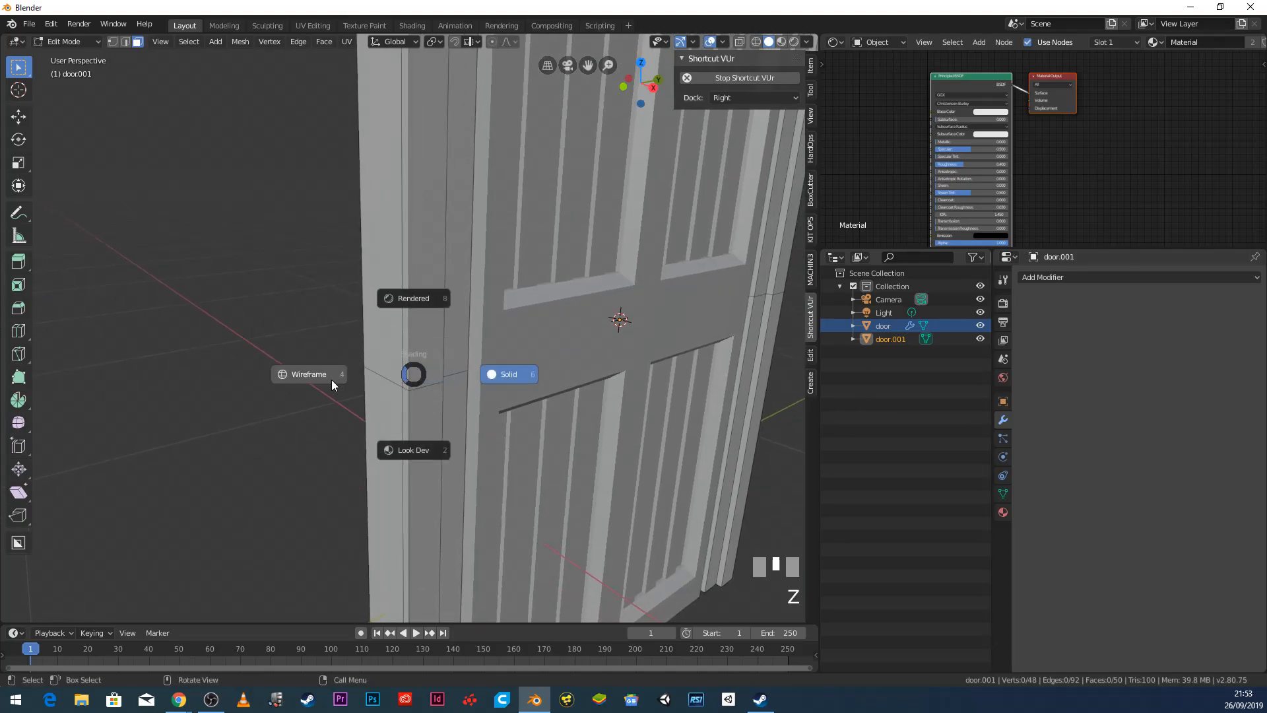
middle_drag(354, 372, 346, 391)
Step: Delete the six interior faces at the mid-height seam of both frame posts
click(392, 396)
shift+click(389, 383)
shift+click(414, 371)
scroll(398, 391, down, 4)
middle_drag(618, 340, 618, 399)
scroll(618, 398, up, 4)
shift+click(612, 382)
shift+click(637, 385)
shift+click(664, 404)
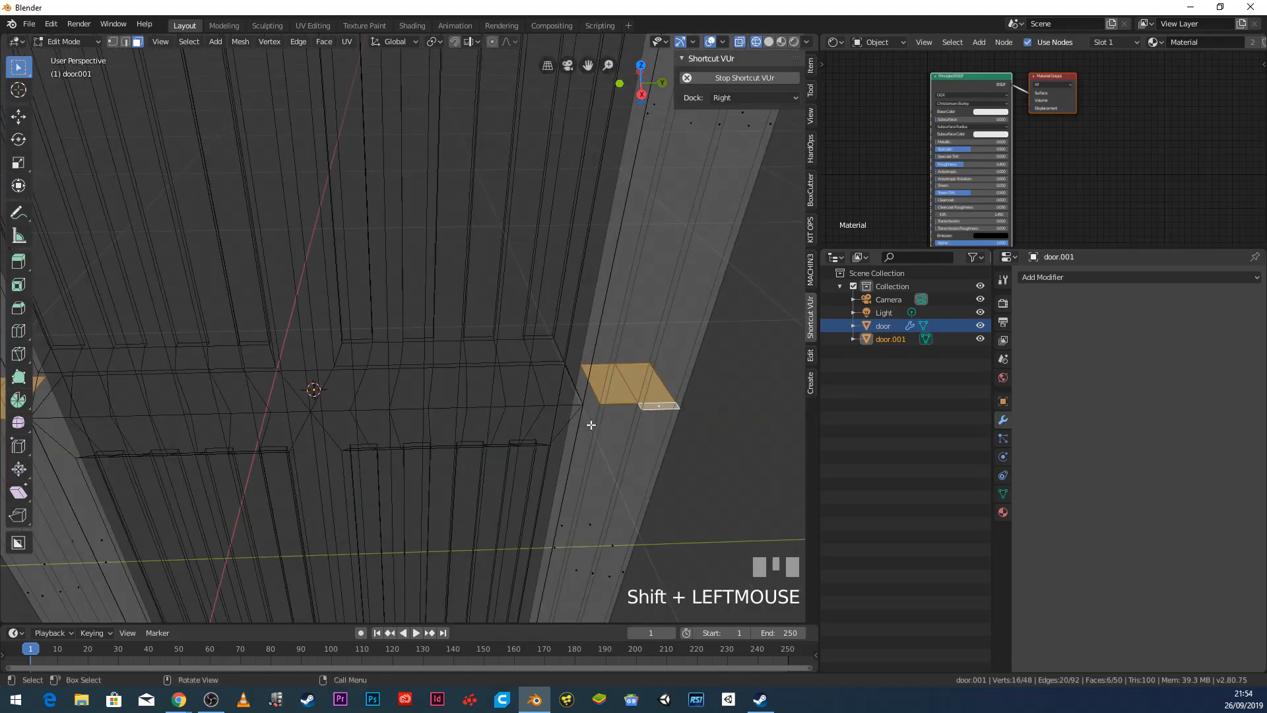
scroll(584, 426, down, 5)
key(x)
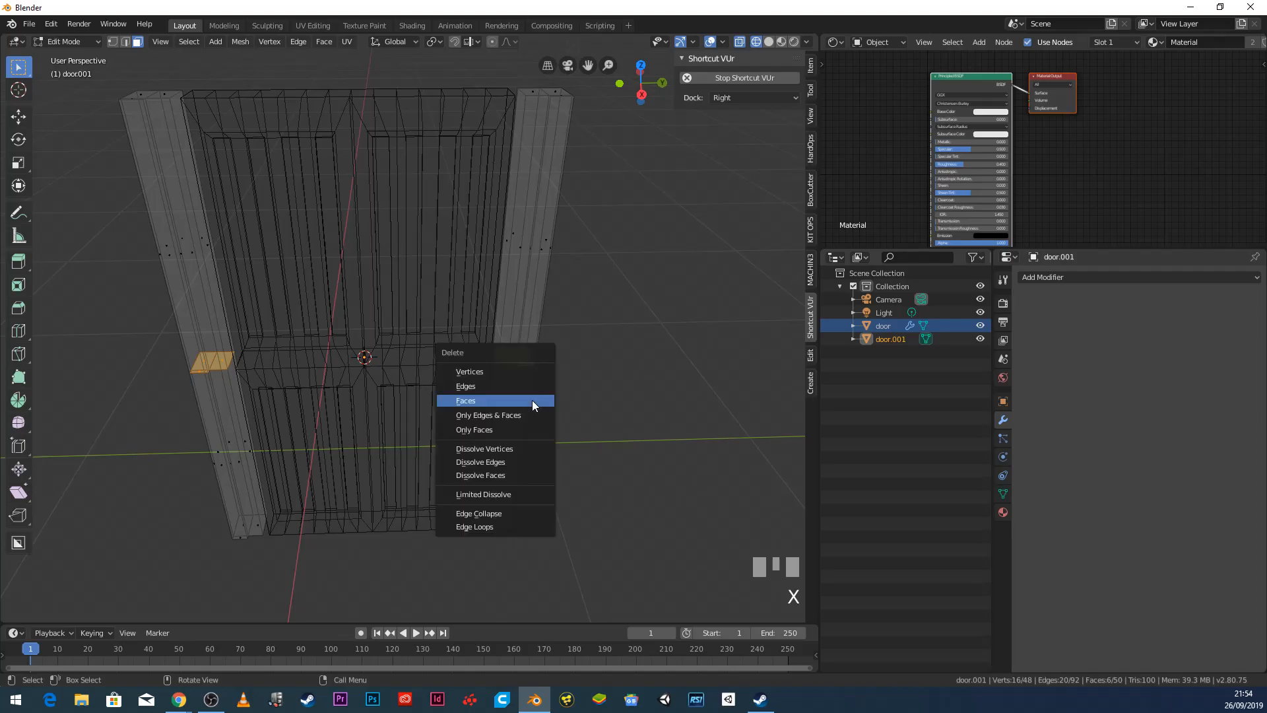
click(533, 400)
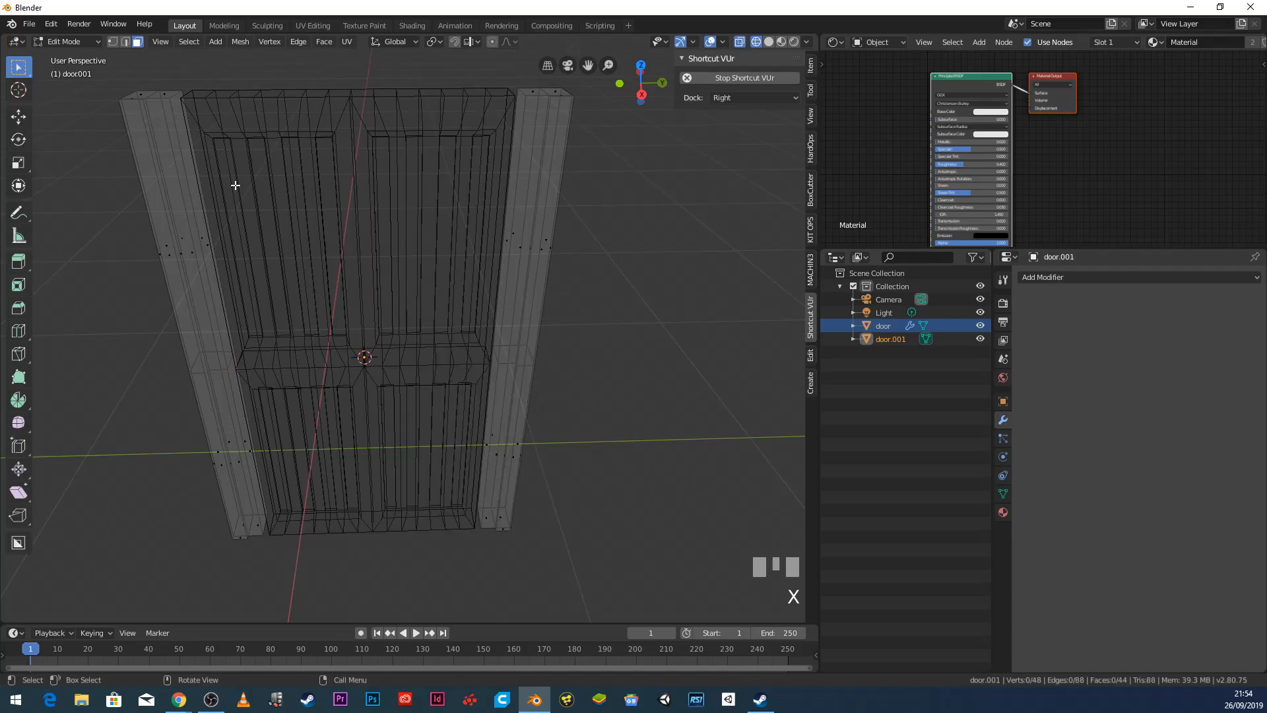
Step: Extrude the six top end faces of both frame posts upward by 0.1 m
shift+middle_drag(261, 351, 354, 421)
scroll(369, 416, up, 3)
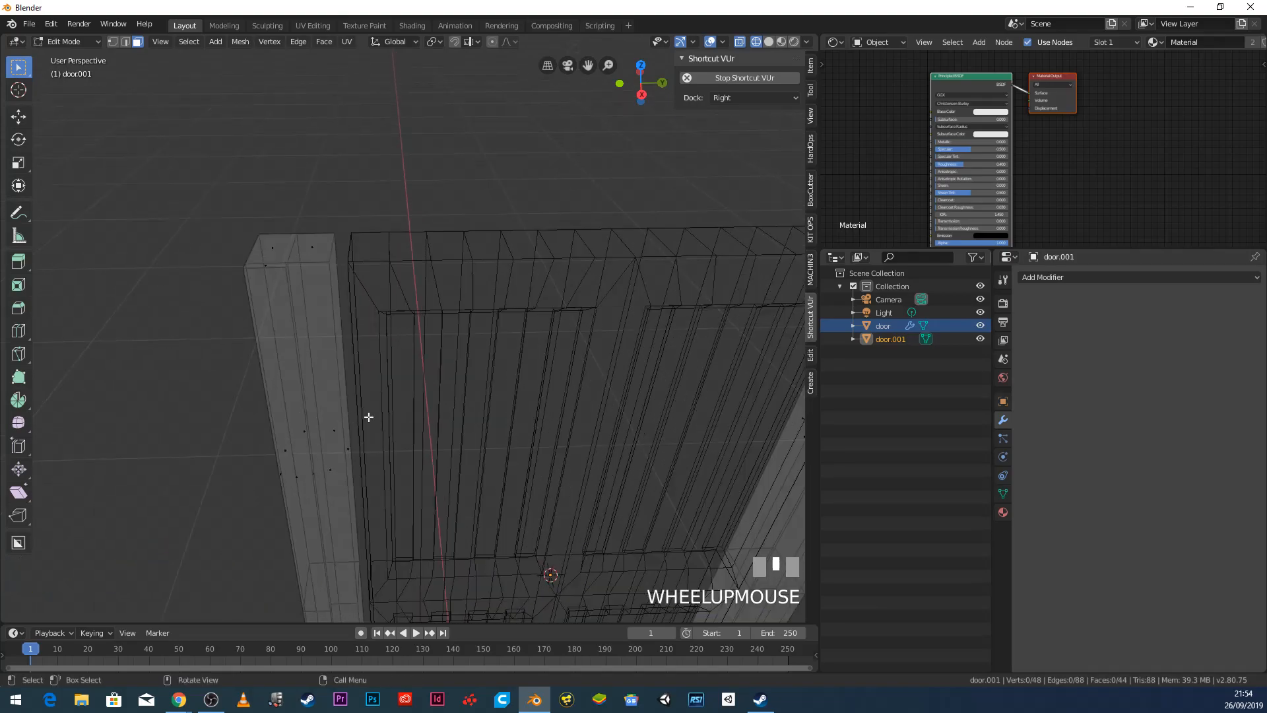
scroll(326, 260, down, 2)
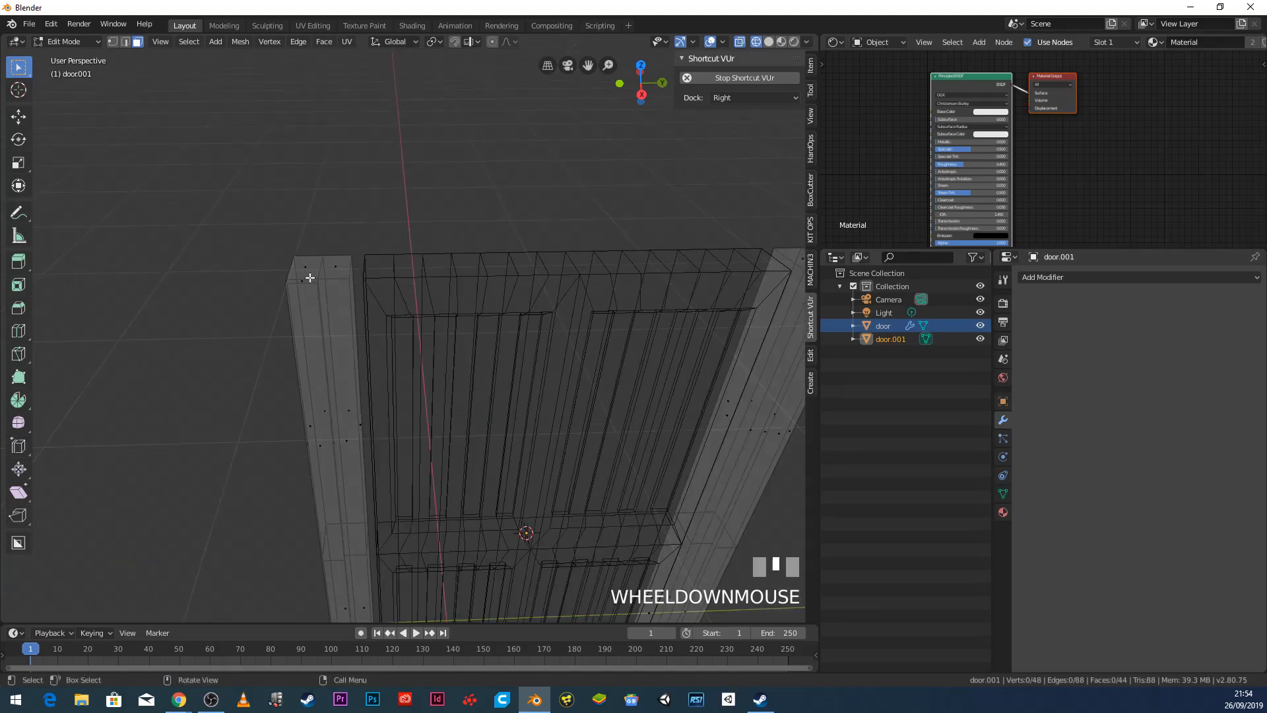
click(308, 282)
shift+click(309, 270)
shift+click(328, 267)
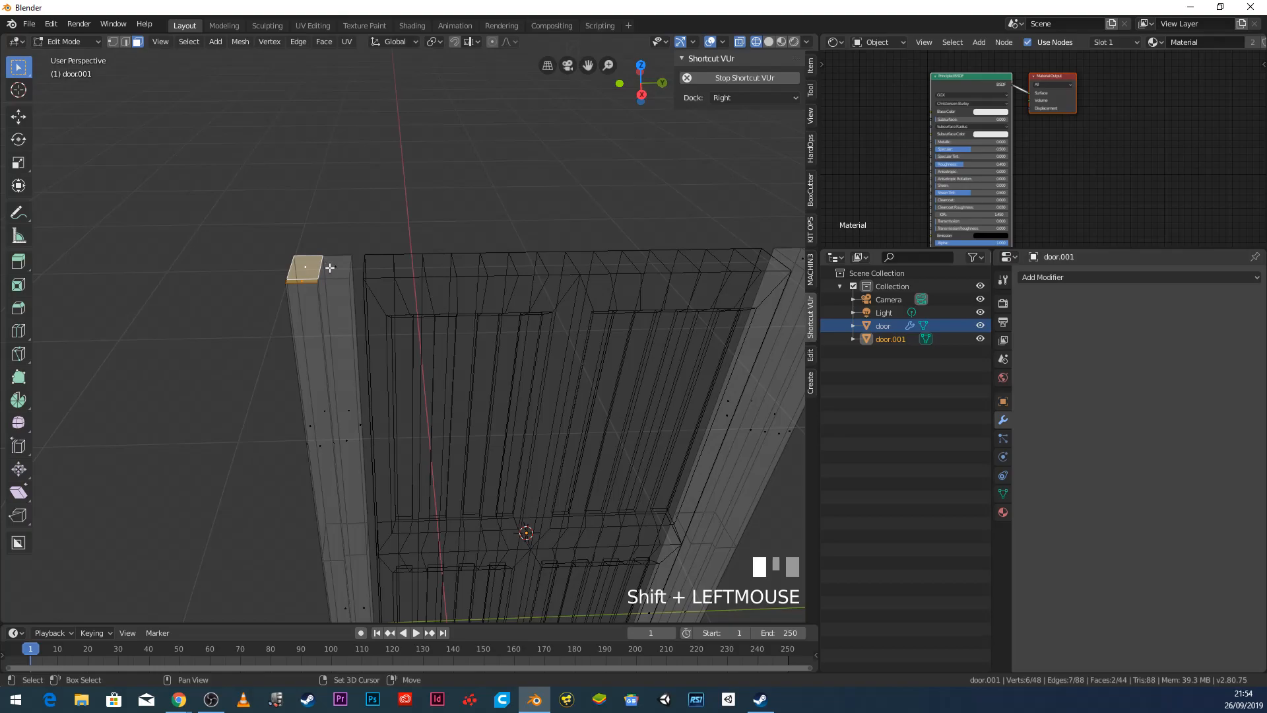
scroll(334, 269, down, 3)
shift+middle_drag(334, 269, 418, 291)
scroll(418, 291, up, 4)
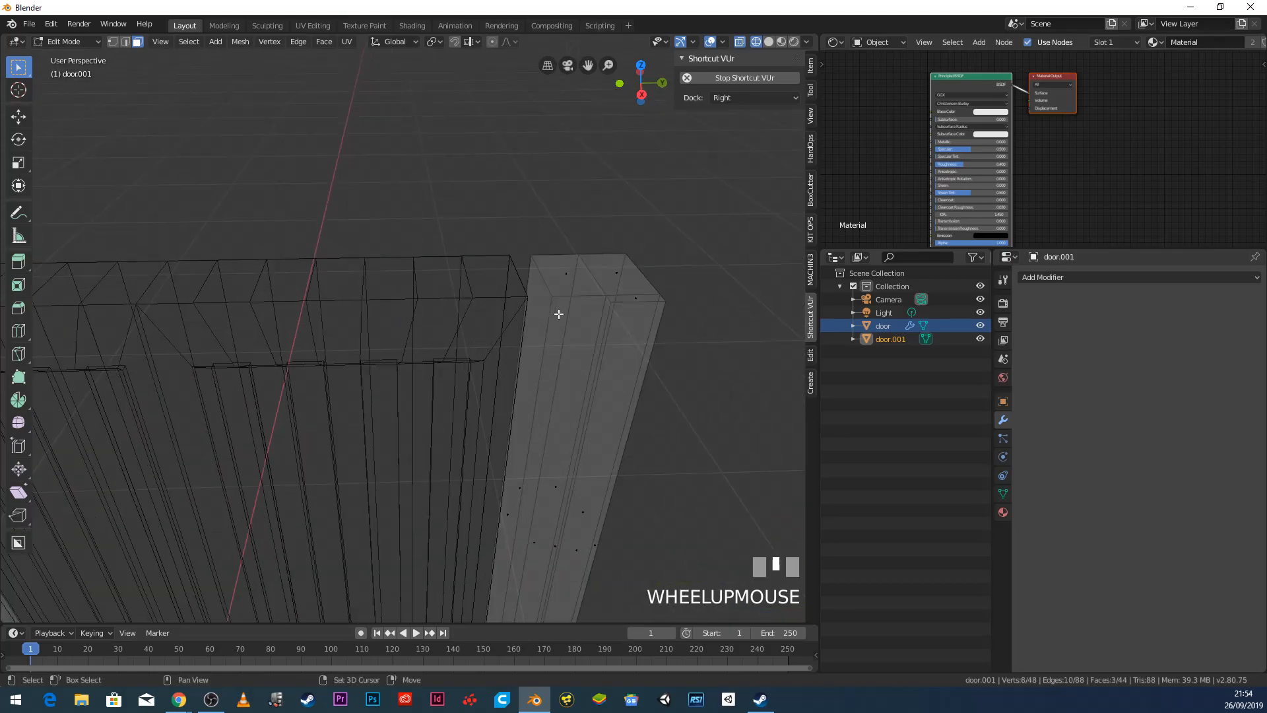
shift+click(634, 298)
shift+click(624, 284)
shift+click(566, 284)
scroll(523, 293, down, 4)
shift+middle_drag(328, 342, 384, 322)
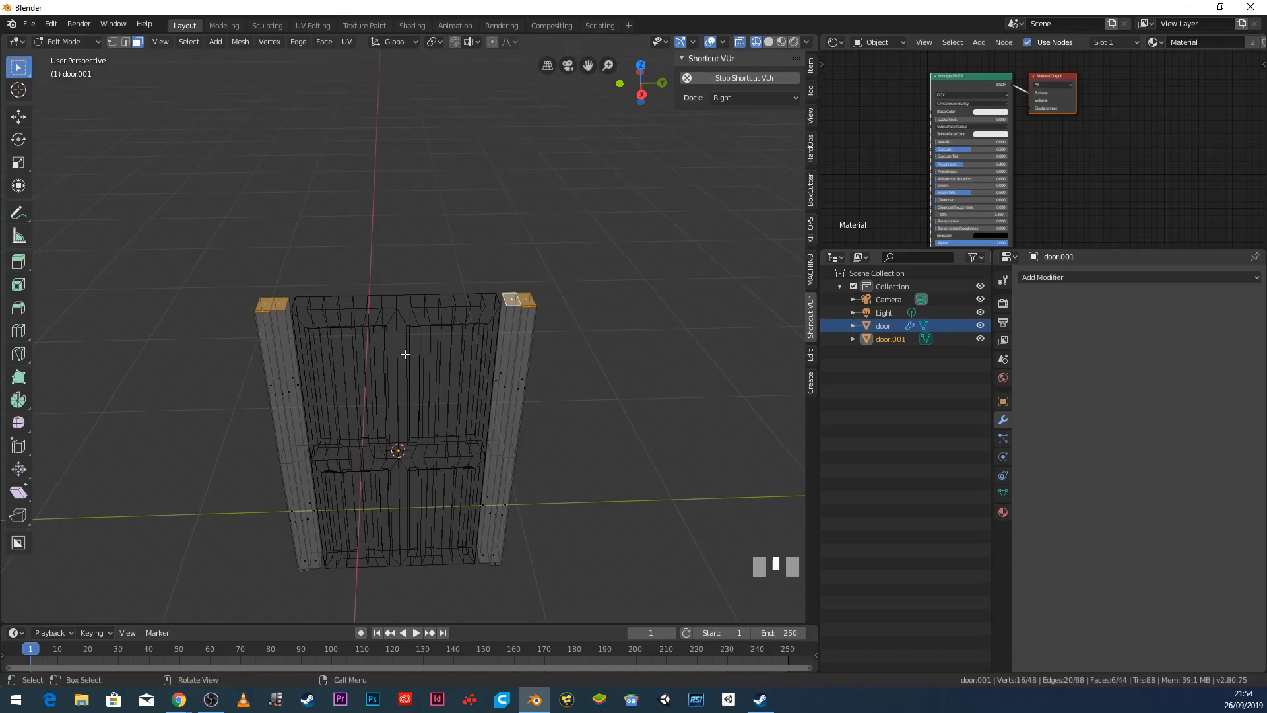
key(KP_1)
scroll(475, 324, up, 2)
shift+middle_drag(473, 323, 398, 362)
scroll(363, 419, up, 2)
shift+middle_drag(362, 418, 387, 334)
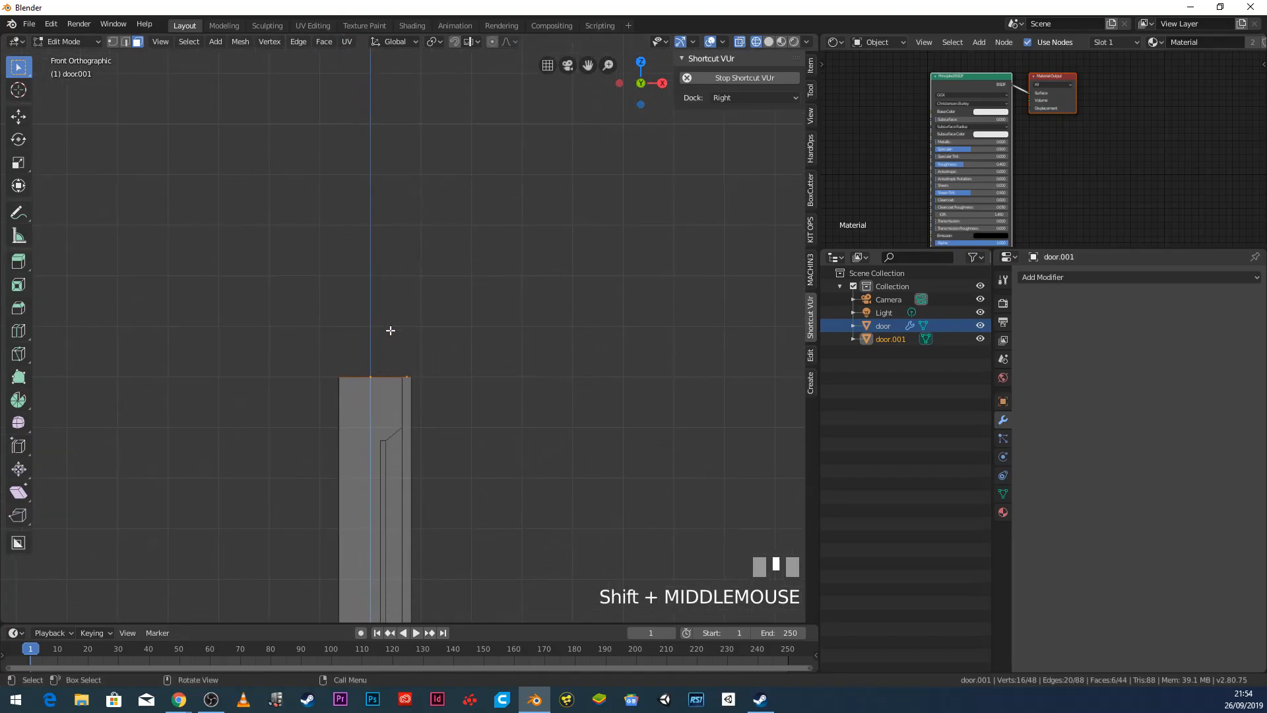
text(e)
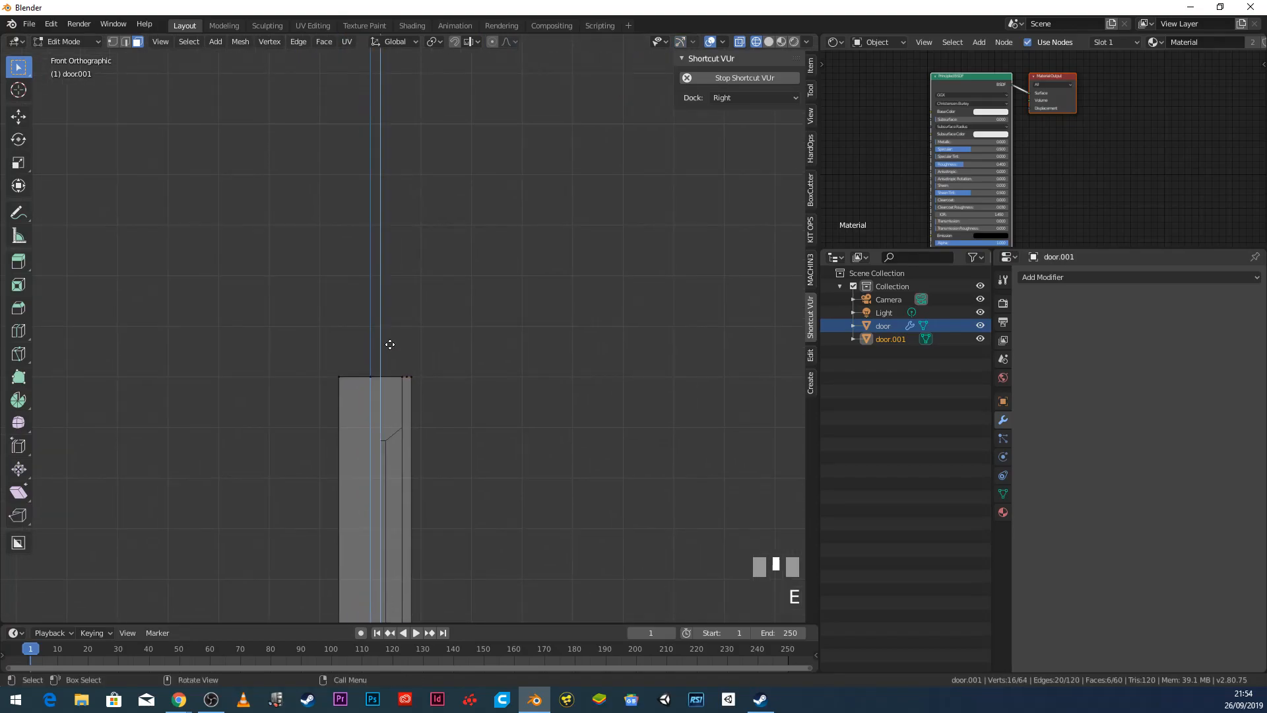
text(.)
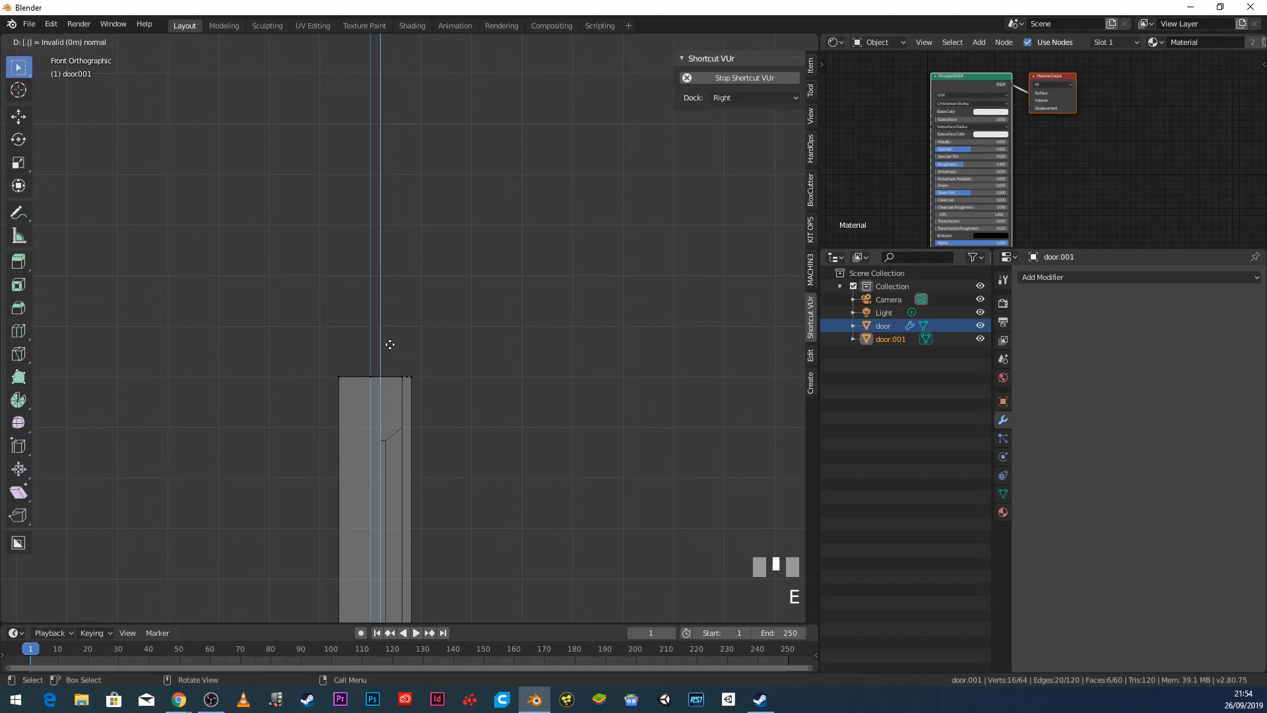
text(1)
key(Return)
mouse_move(529, 370)
middle_down()
mouse_move(517, 396)
mouse_move(407, 387)
middle_up()
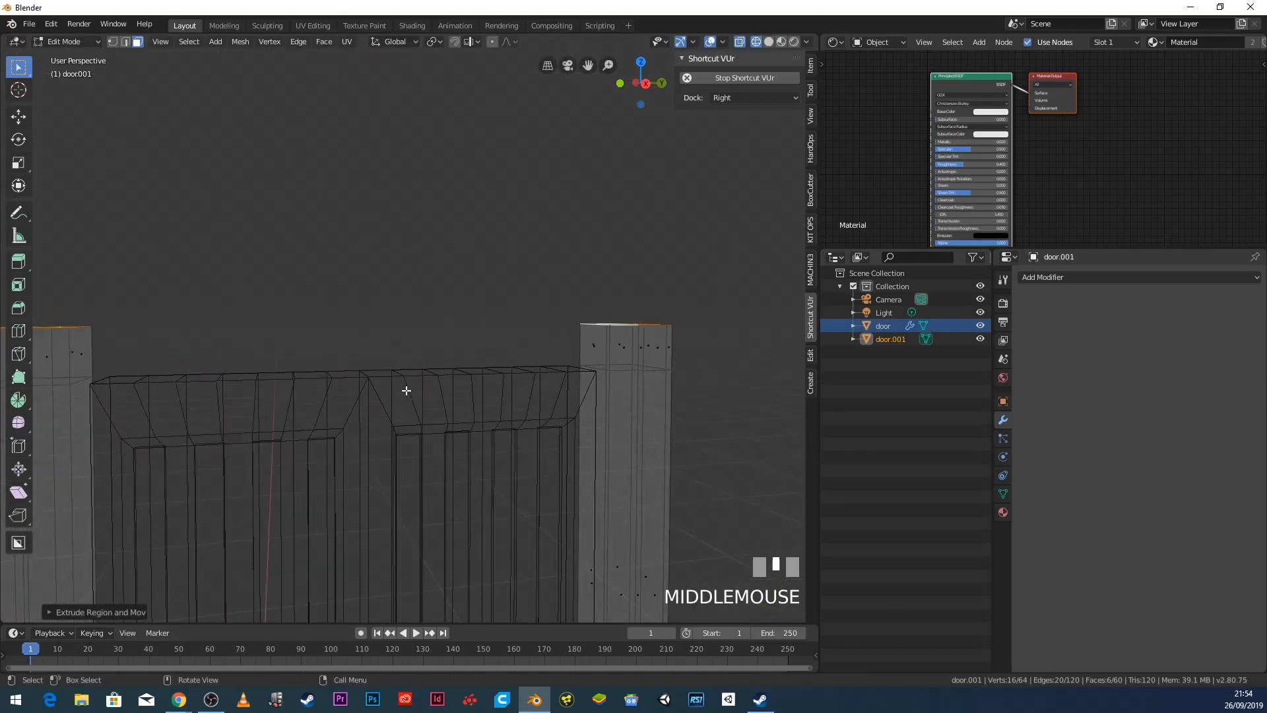
Step: In solid shading, bridge the inward-facing faces of the two extruded post tops with Bridge Edge Loops to form the frame's header
key(z)
click(506, 329)
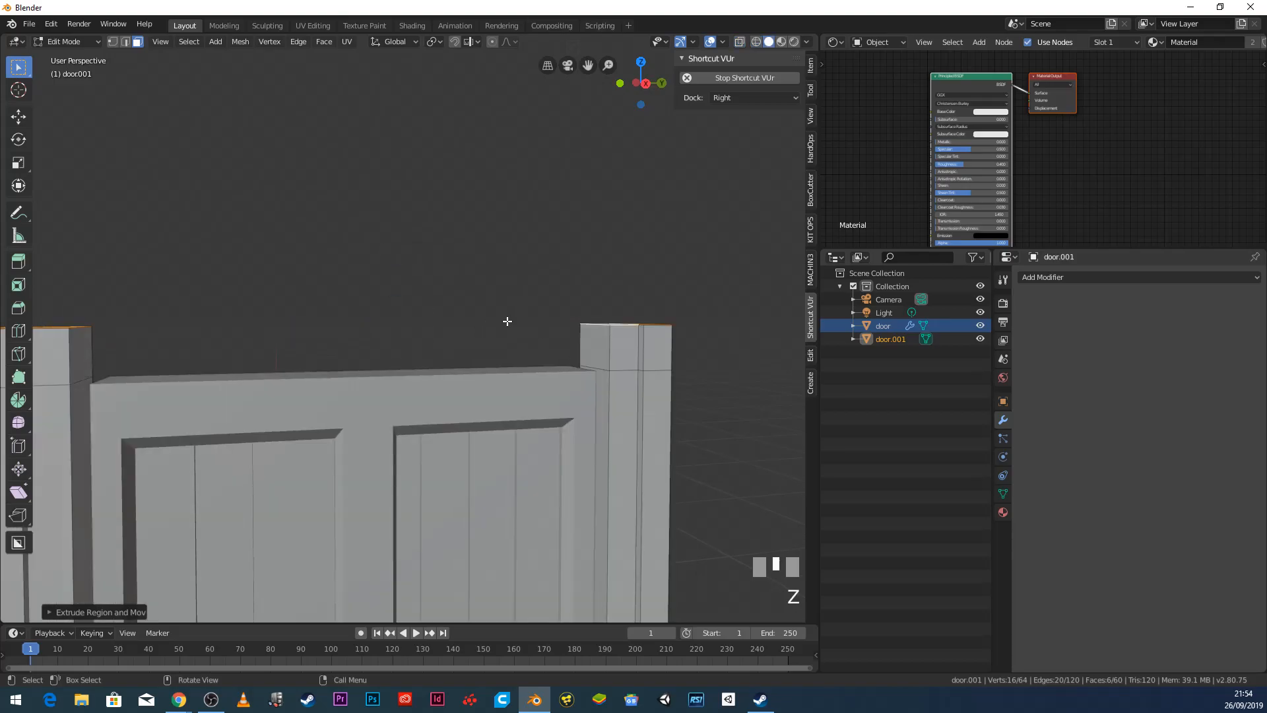
middle_drag(439, 372, 275, 376)
click(210, 346)
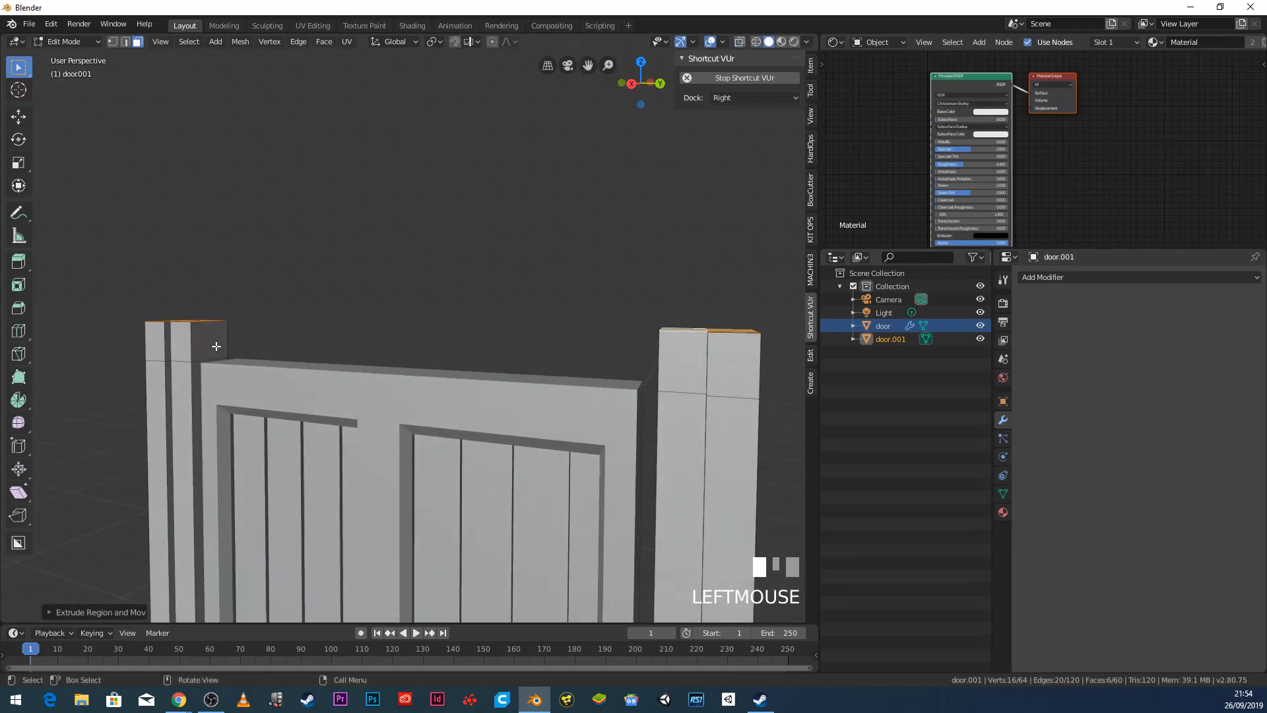
middle_drag(209, 348, 297, 362)
shift+click(432, 319)
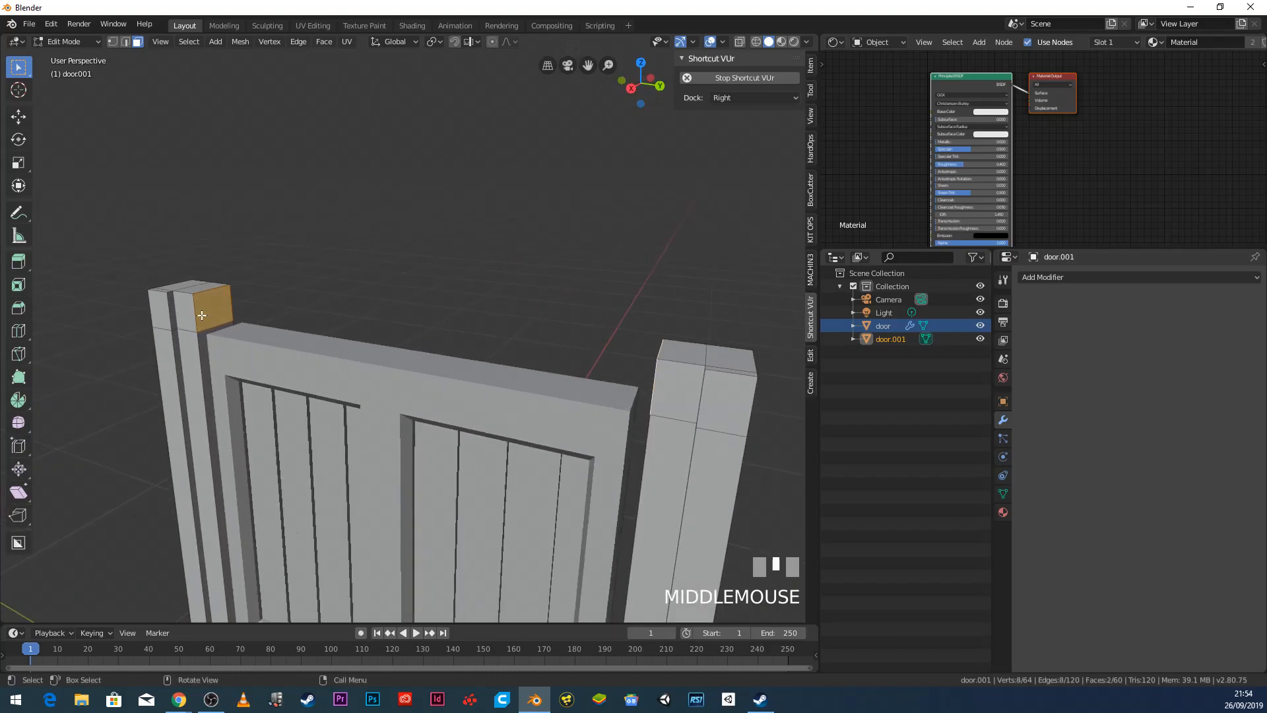
middle_drag(469, 367, 170, 142)
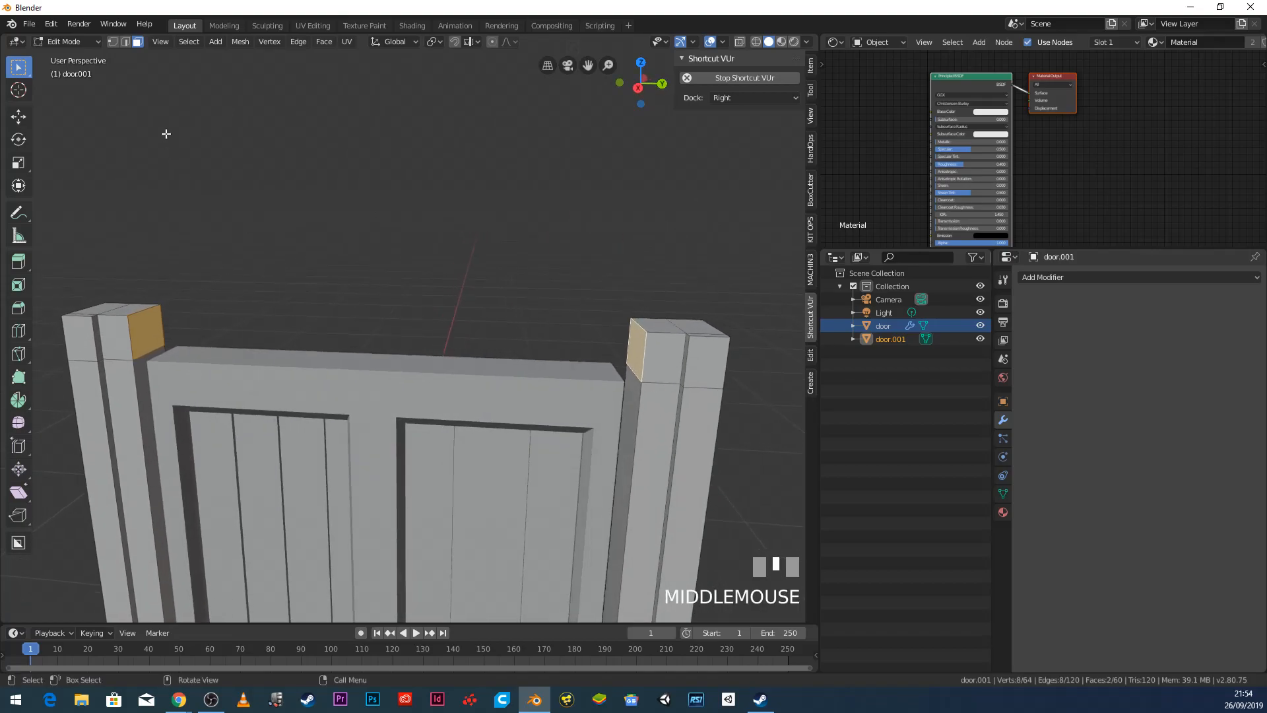
click(298, 42)
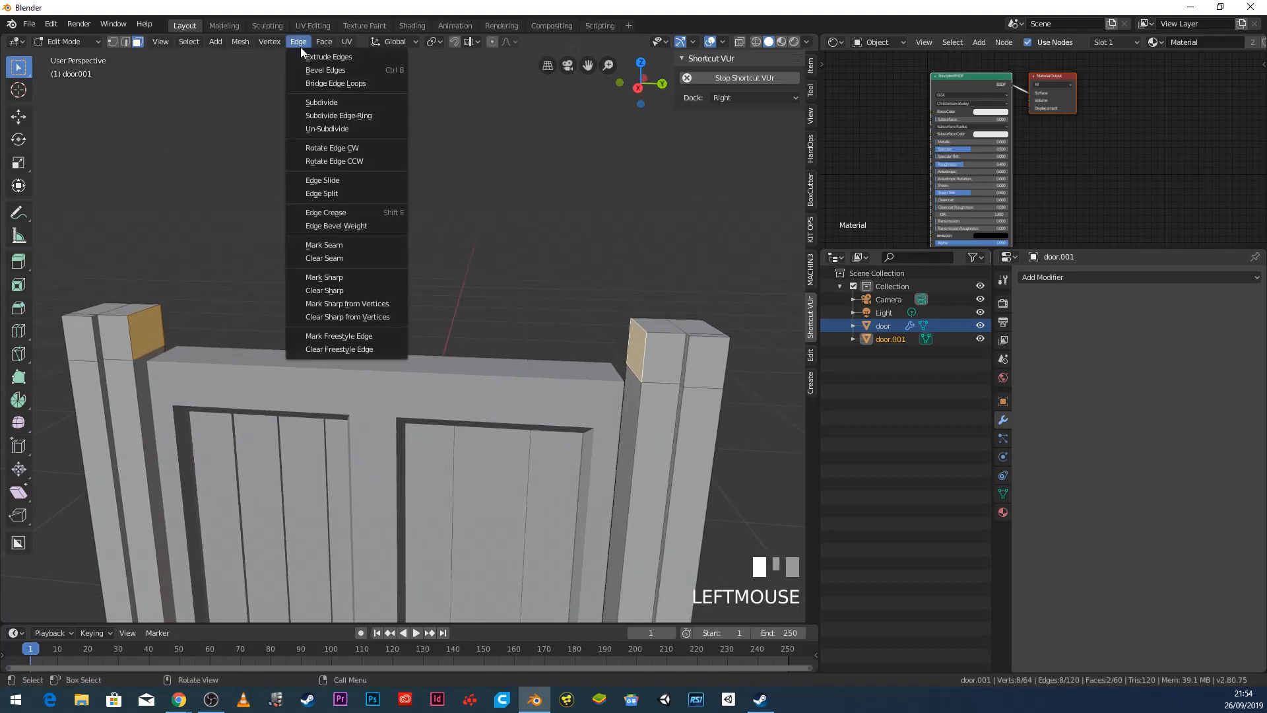
click(359, 83)
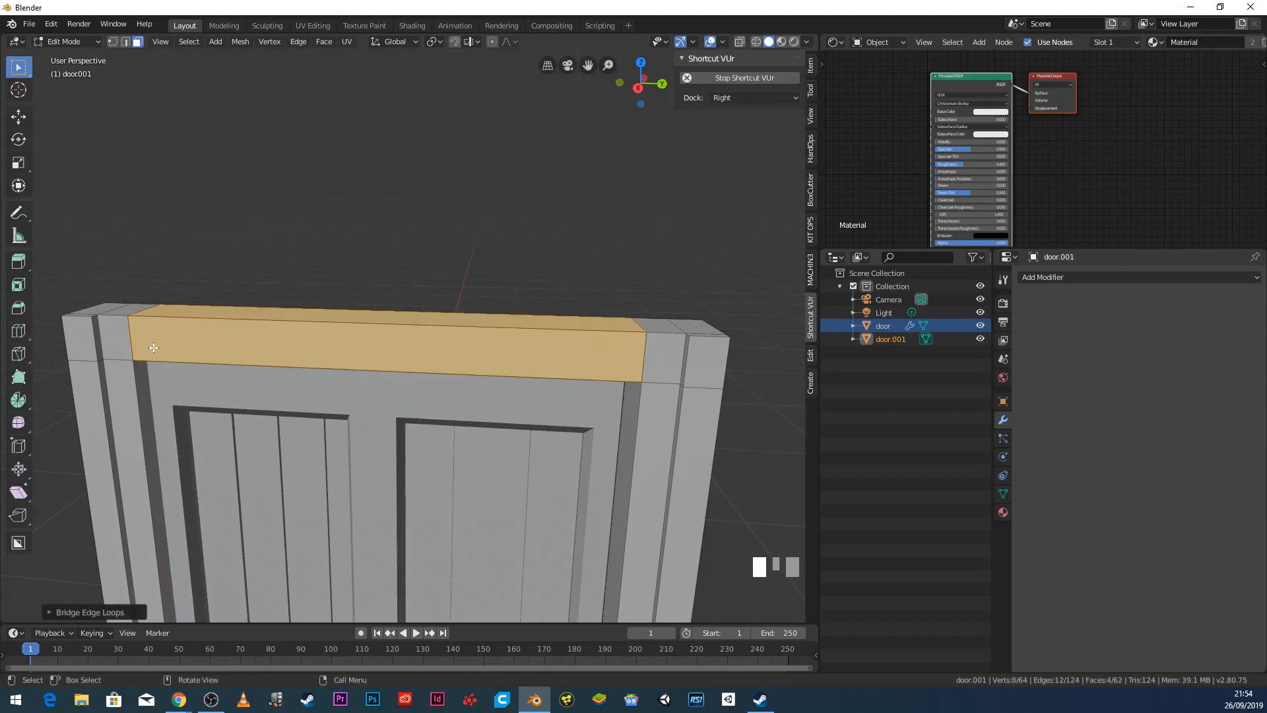
Step: Return to Object Mode and review the complete frame around the door
scroll(514, 320, down, 3)
middle_drag(509, 305, 373, 291)
click(73, 40)
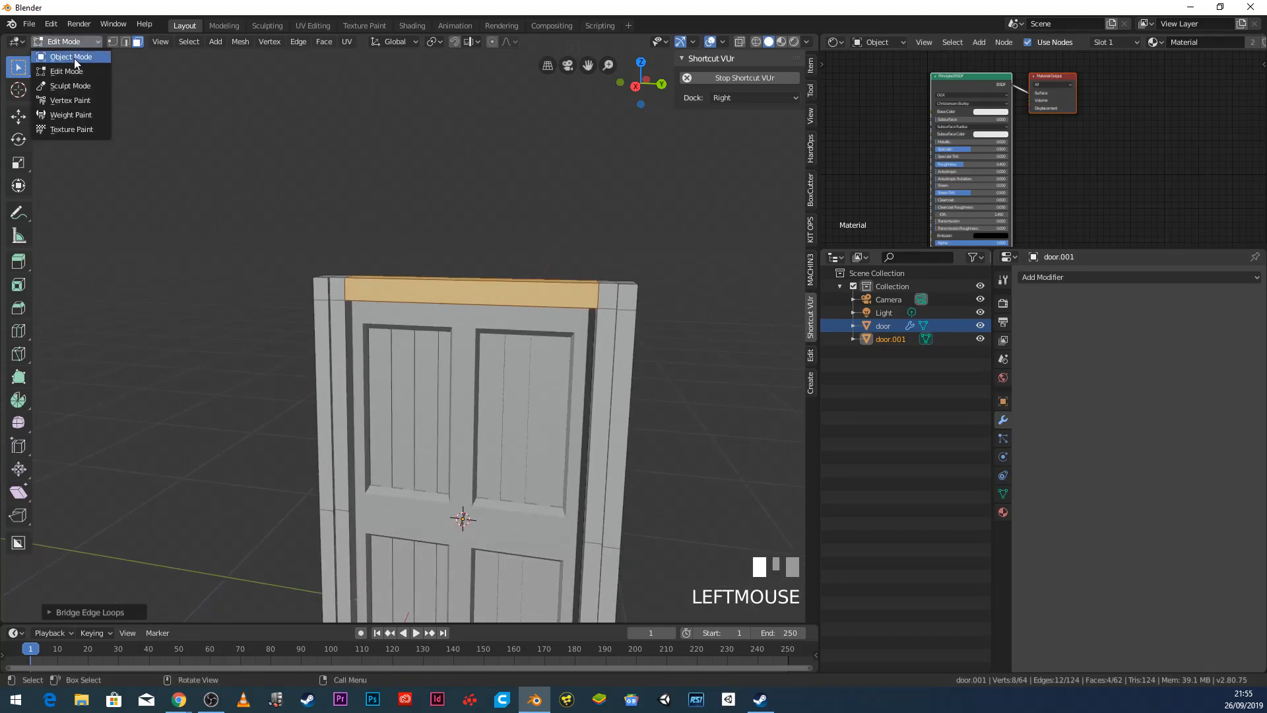
click(74, 58)
scroll(485, 370, down, 5)
shift+middle_drag(446, 374, 435, 278)
middle_drag(393, 344, 461, 360)
scroll(461, 359, up, 2)
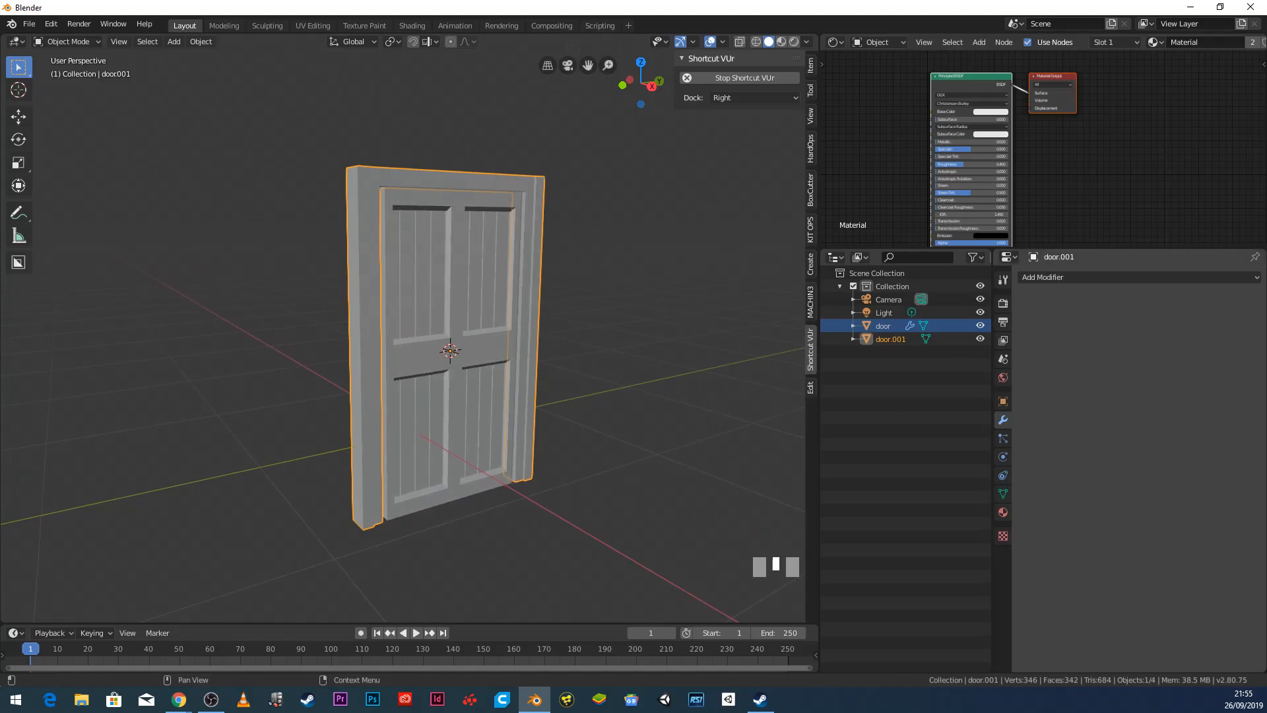
Step: Bring up the door reference photo in the browser to examine the handle, and close it to return to Blender
drag(1266, 27, 490, 58)
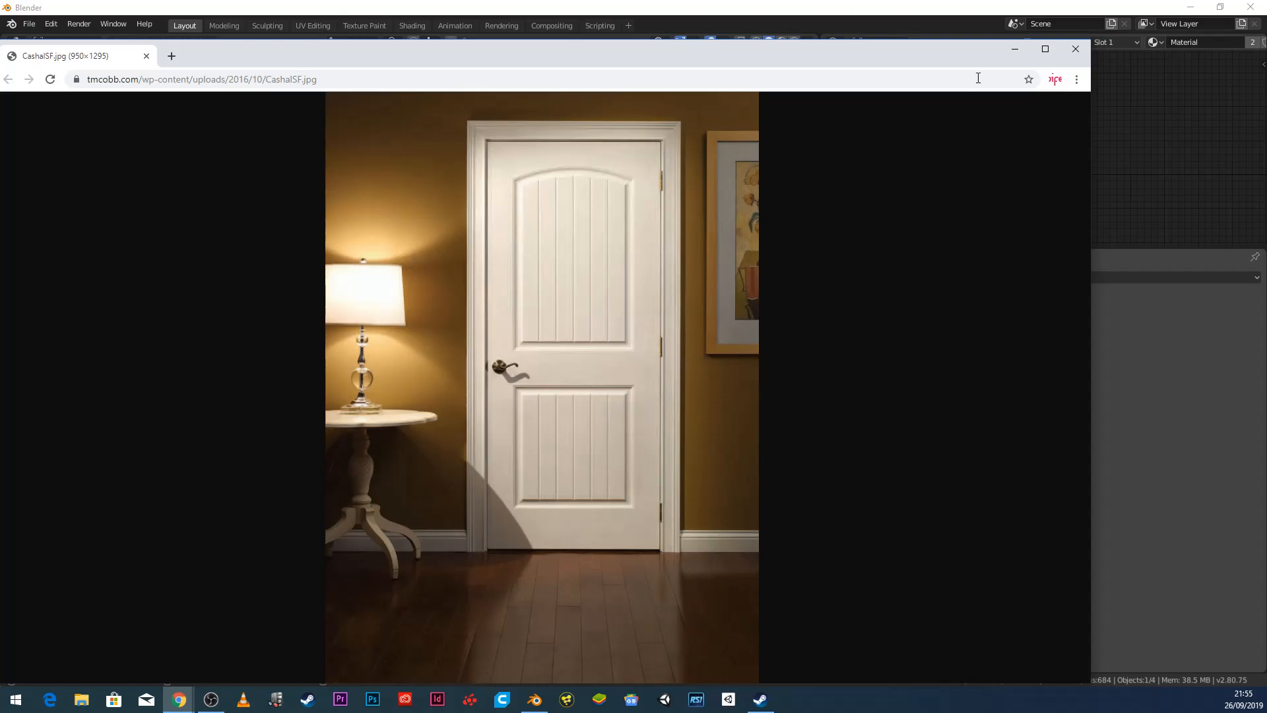
click(1080, 52)
mouse_move(464, 373)
shift+middle_down()
mouse_move(446, 362)
mouse_move(480, 362)
shift+middle_up()
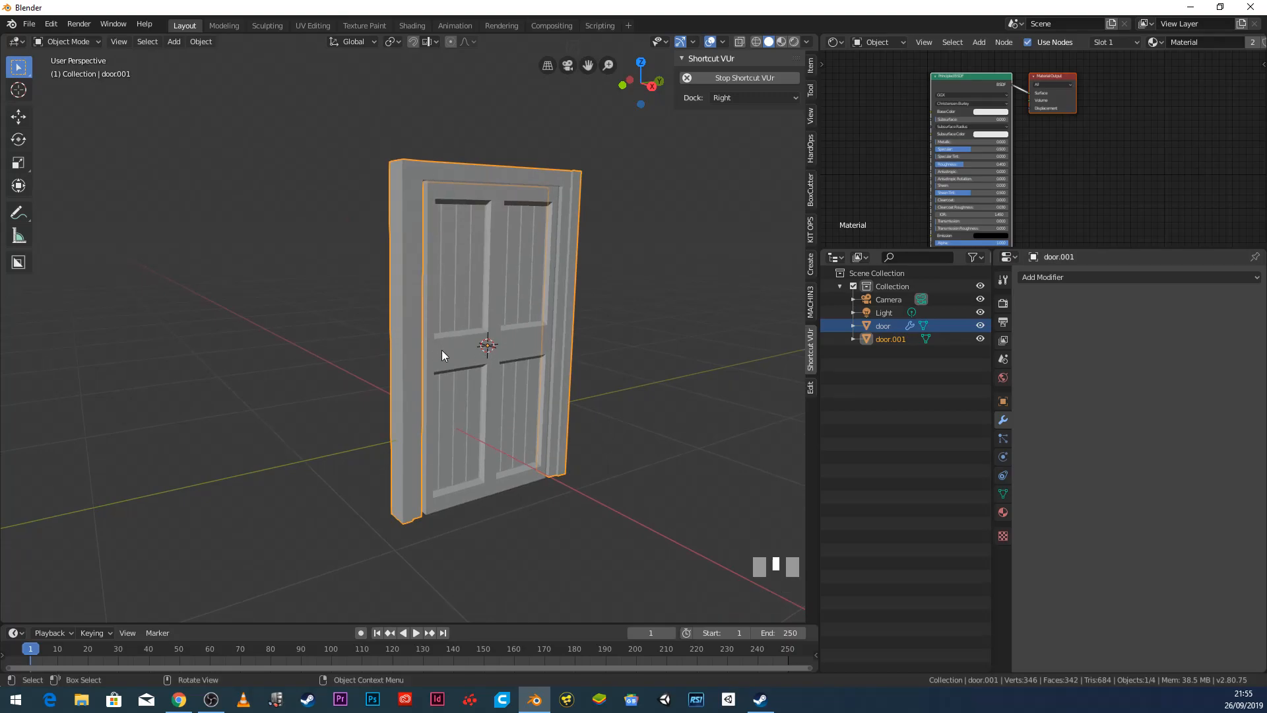
Step: Add a mesh circle at the door's centre and expand its creation settings
scroll(442, 357, up, 3)
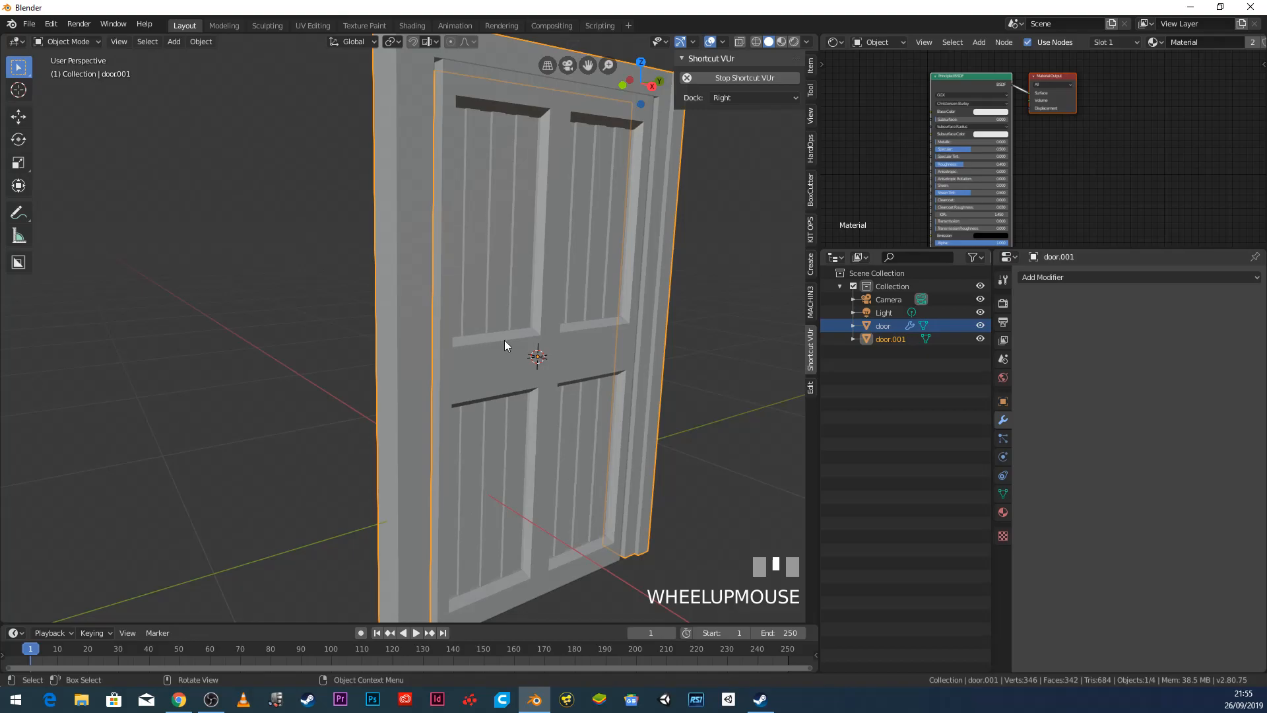
key(shift+a)
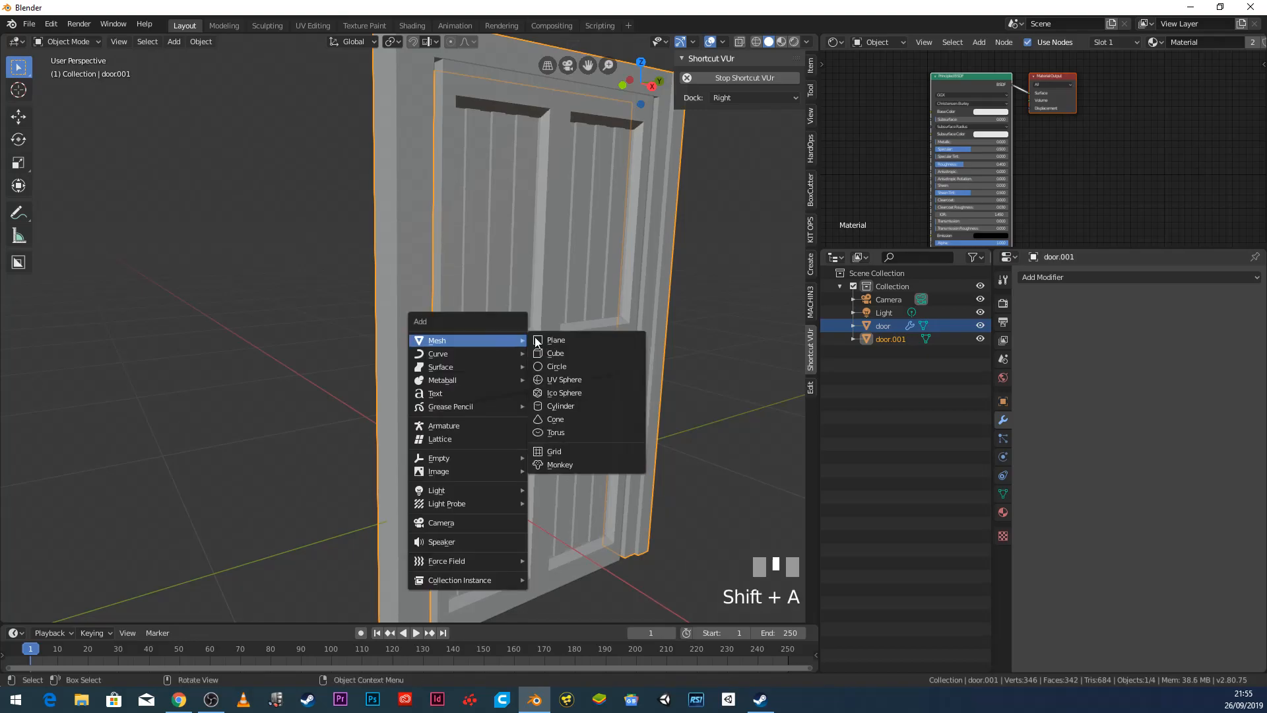
click(592, 367)
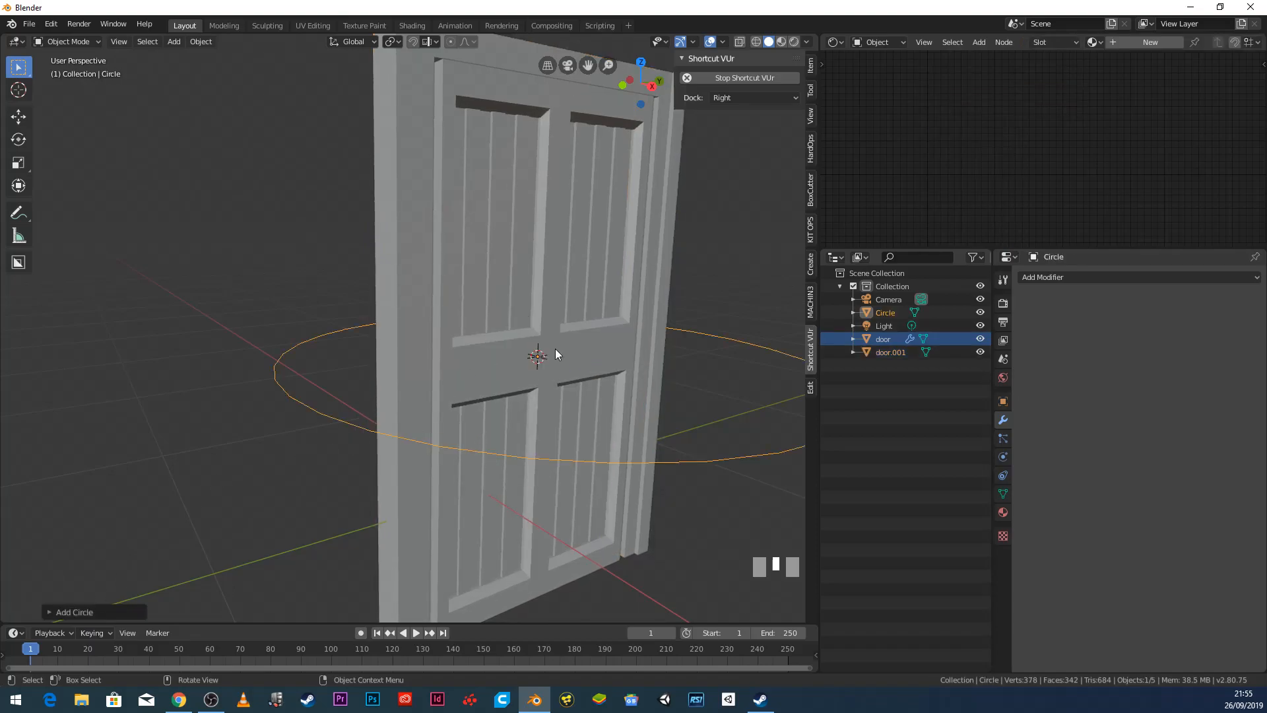
click(50, 611)
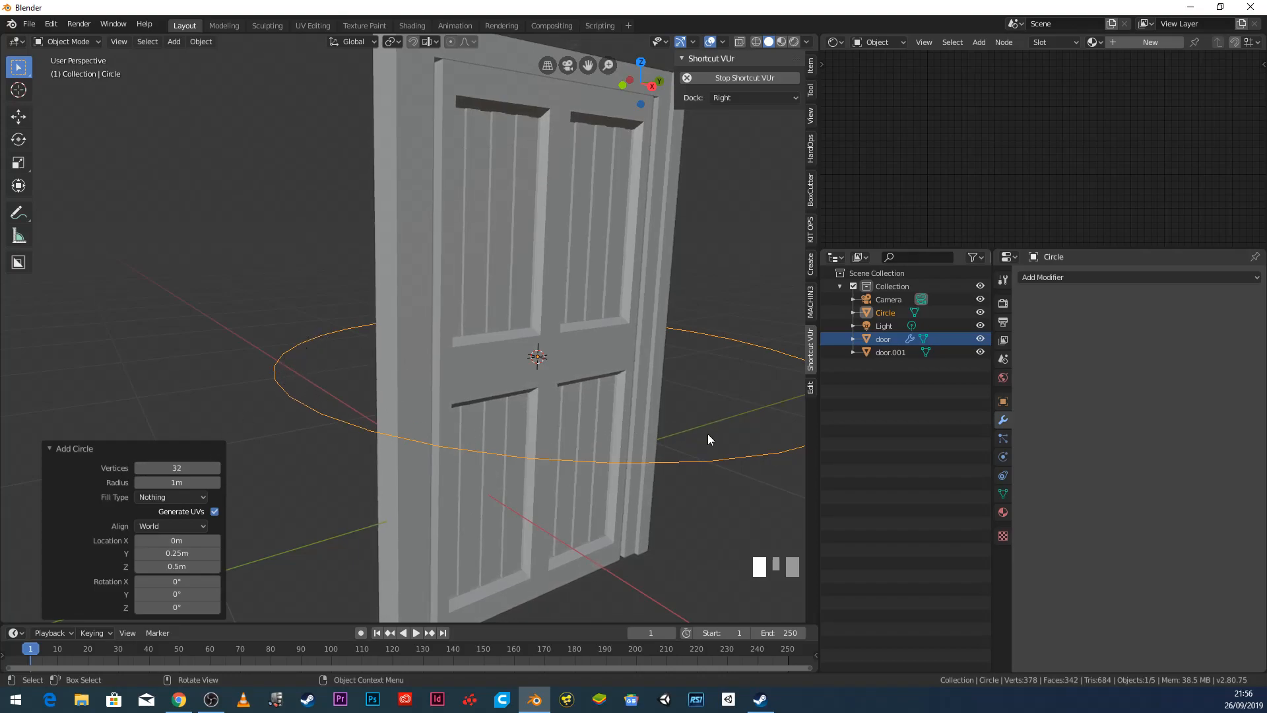
Step: Try 12 and 3 as the circle's vertex count
click(177, 468)
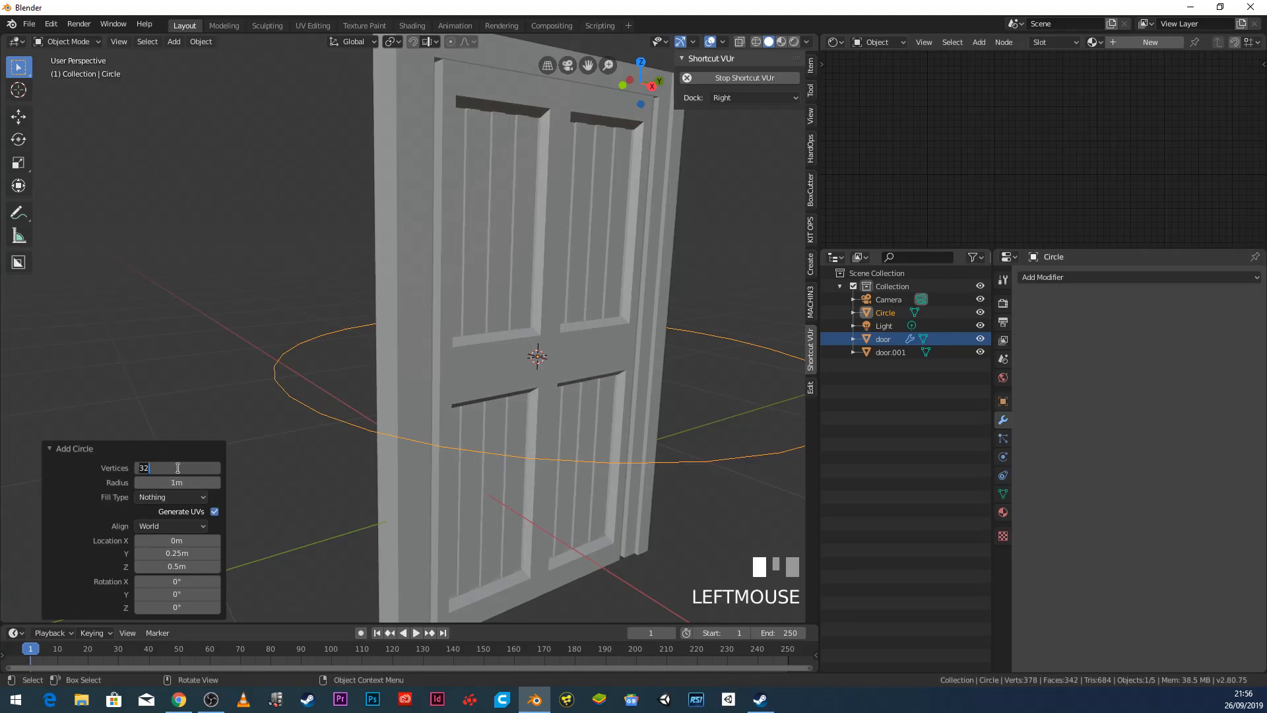
text(12)
key(Return)
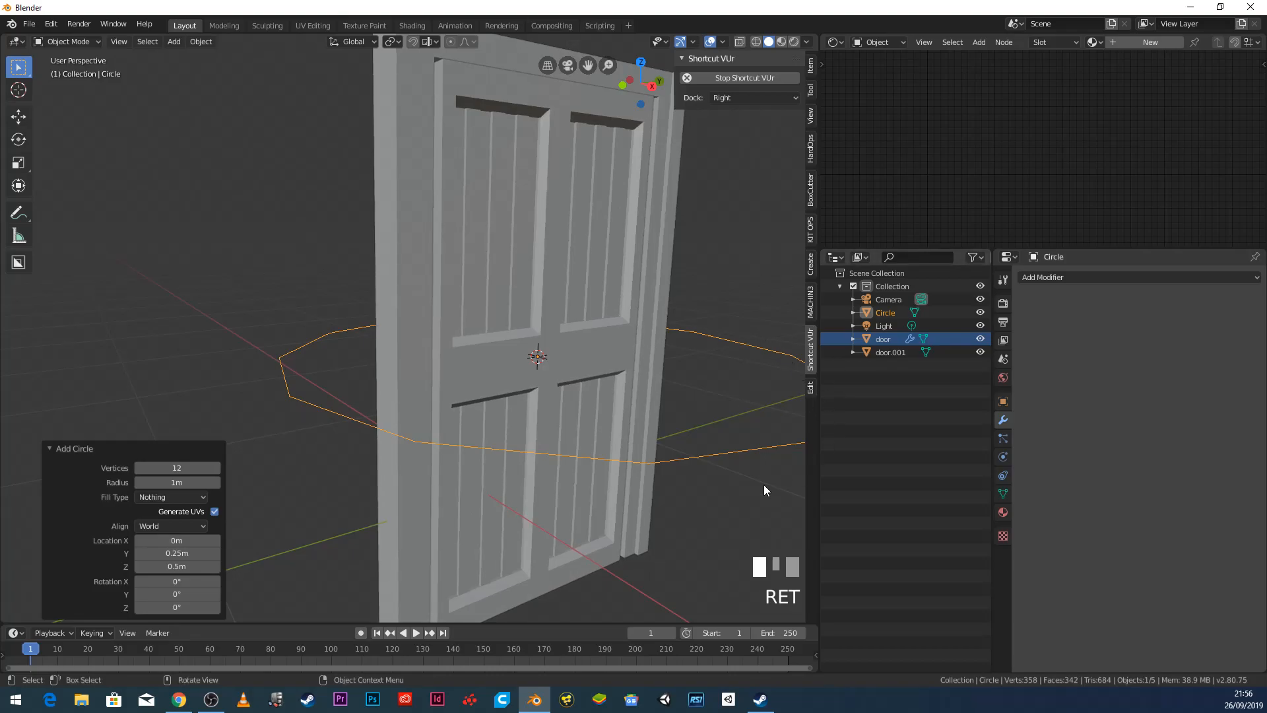
click(165, 470)
text(3)
key(Return)
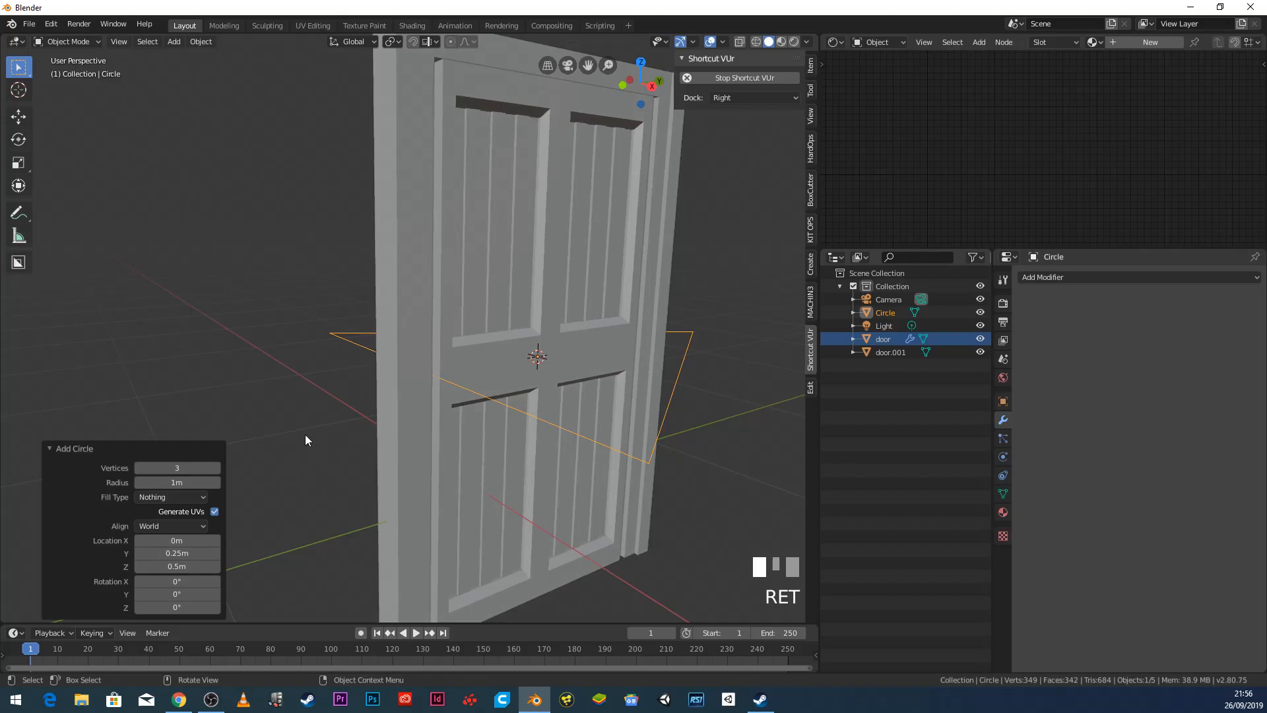
Step: Raise the circle's vertex count in single increments and settle on 16
click(216, 469)
click(216, 468)
click(216, 468)
click(216, 468)
click(216, 468)
click(216, 468)
click(215, 468)
click(216, 468)
click(216, 468)
click(215, 468)
click(215, 468)
click(216, 468)
click(216, 468)
click(215, 468)
click(141, 468)
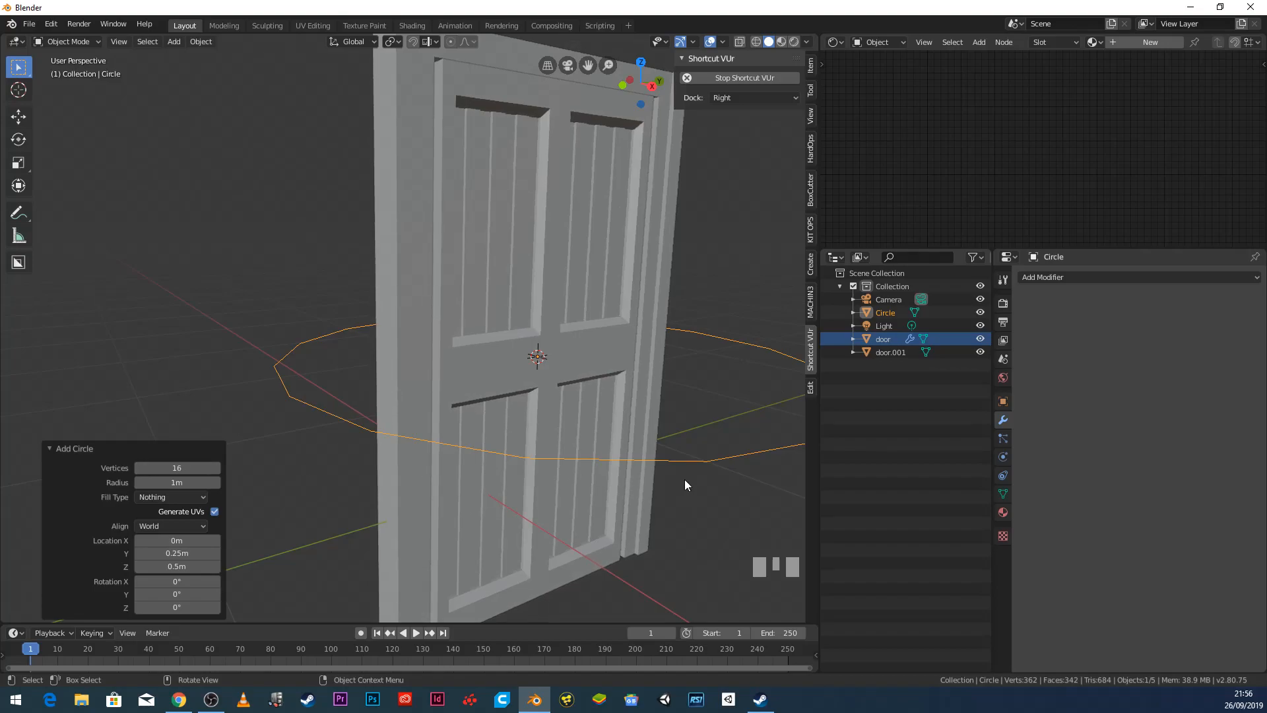
Step: Scale the circle uniformly to 0.1
key(s)
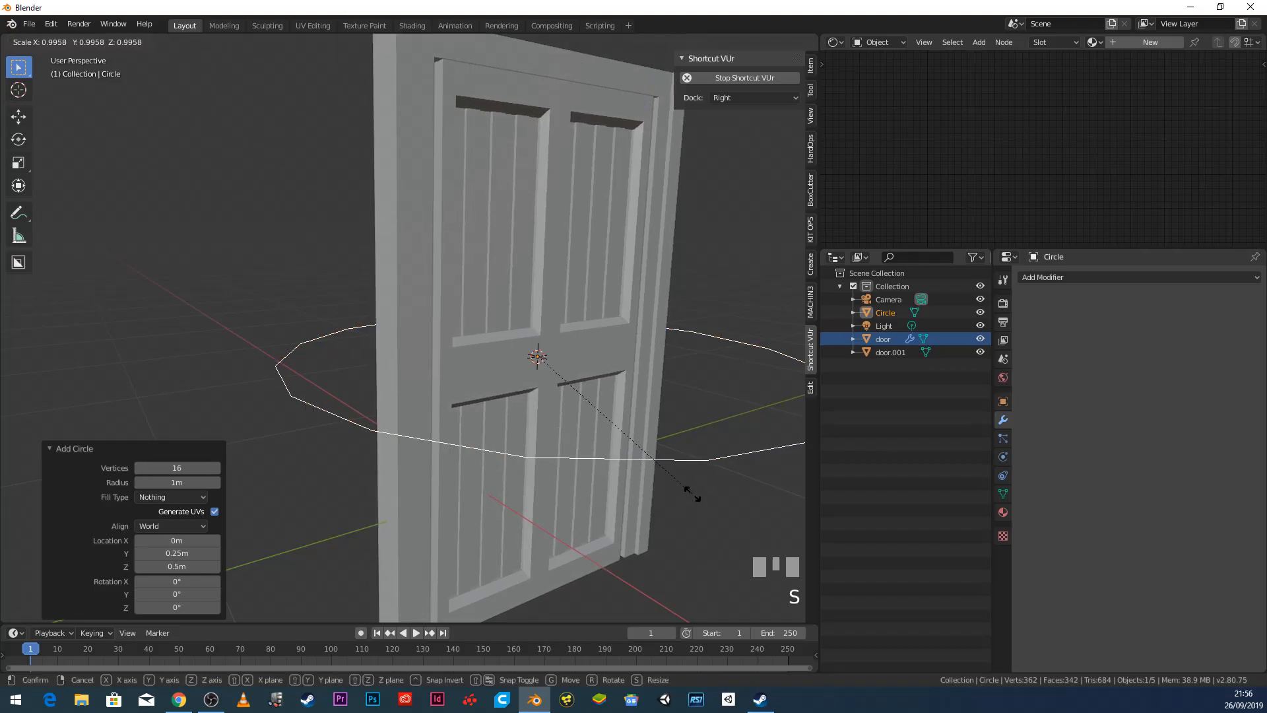
text(.1)
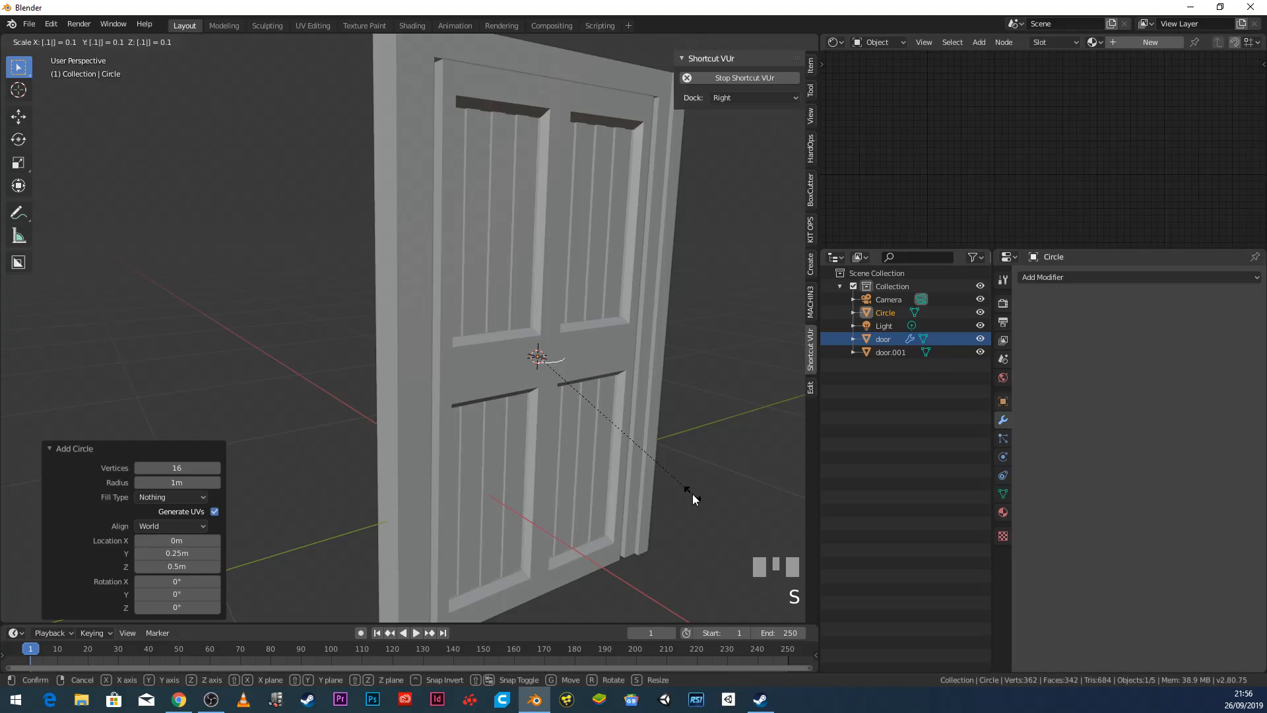
click(692, 494)
Step: Using wireframe shading and the front view, rotate the circle 90° so it stands parallel to the door face
scroll(484, 369, up, 3)
mouse_move(436, 364)
middle_down()
mouse_move(558, 359)
mouse_move(406, 366)
mouse_move(427, 368)
middle_up()
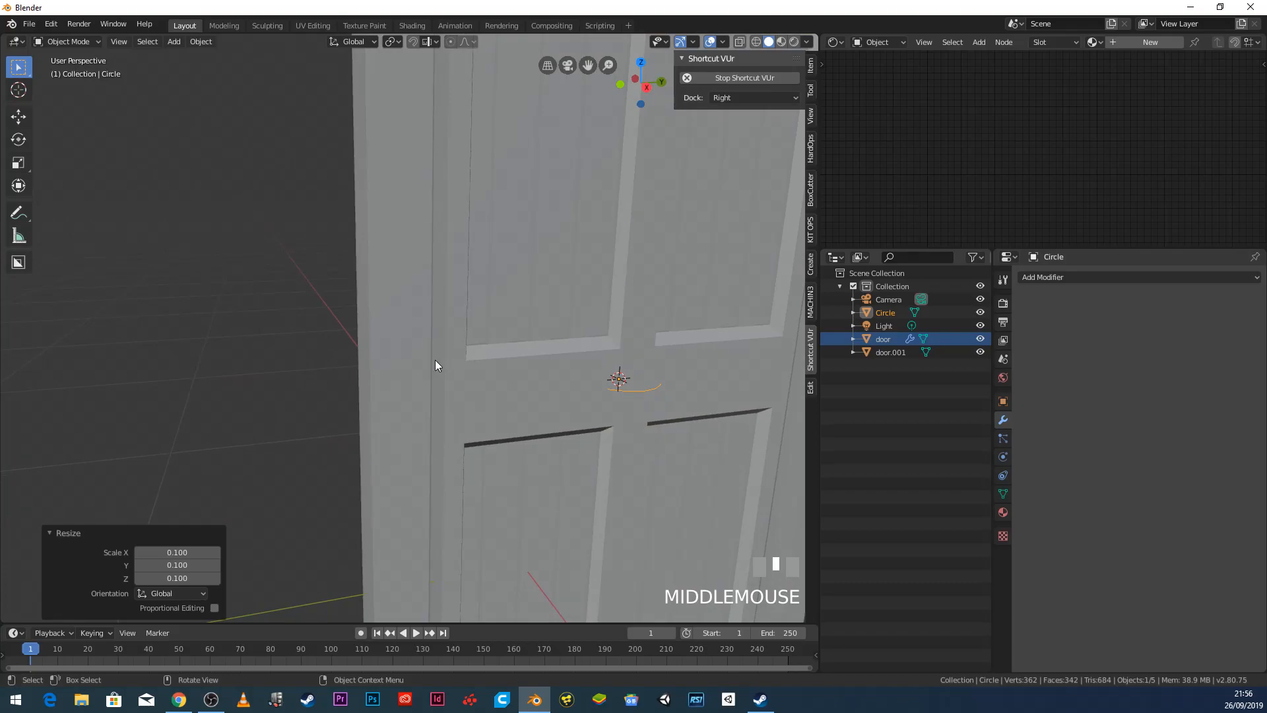
key(z)
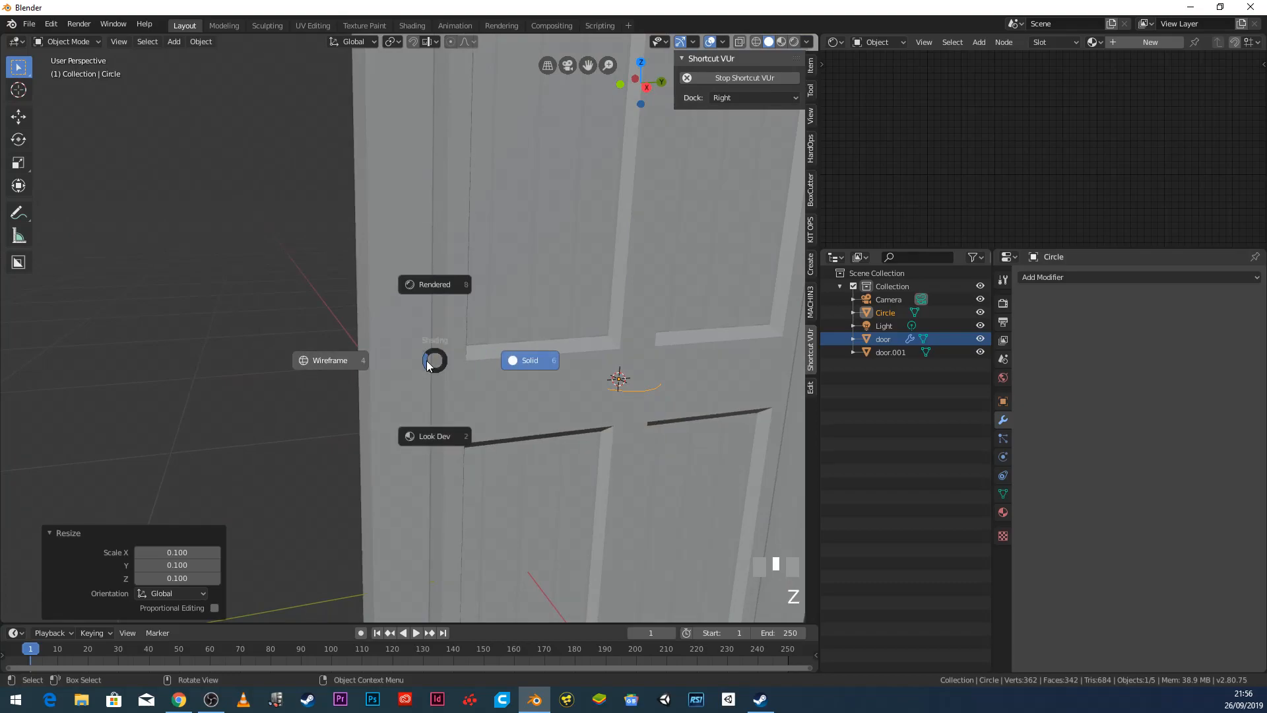
click(332, 361)
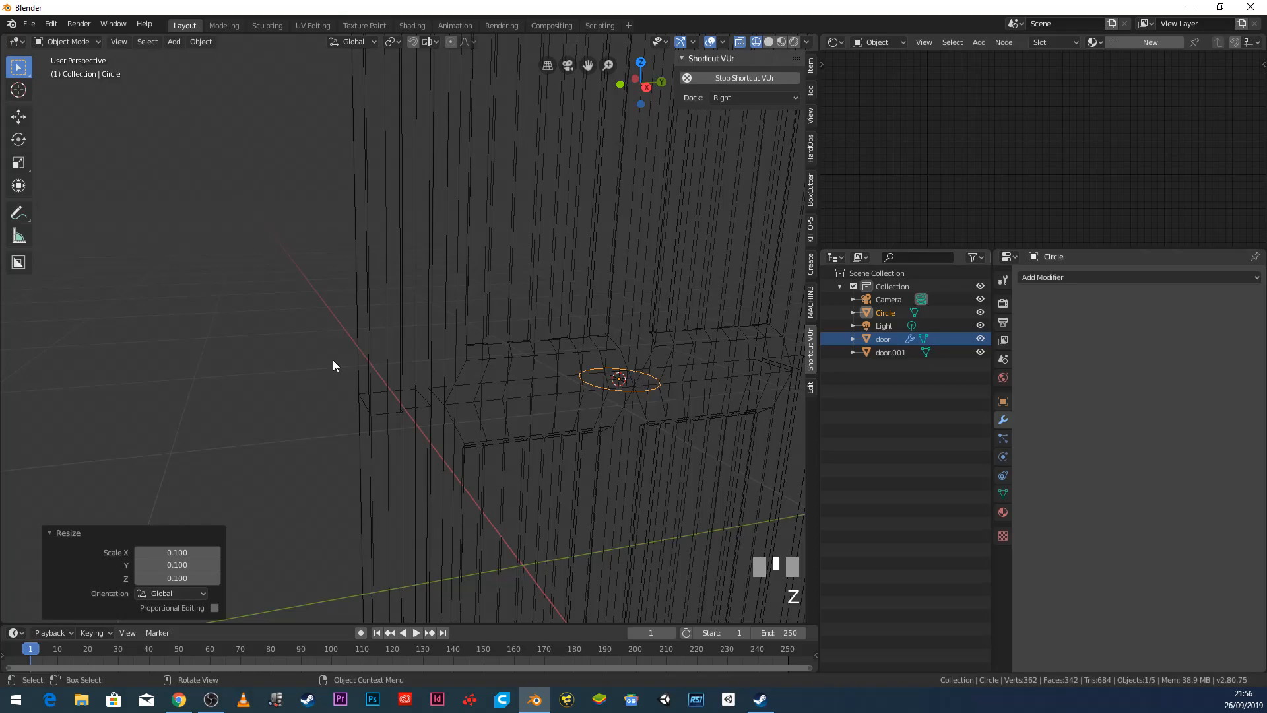
key(KP_1)
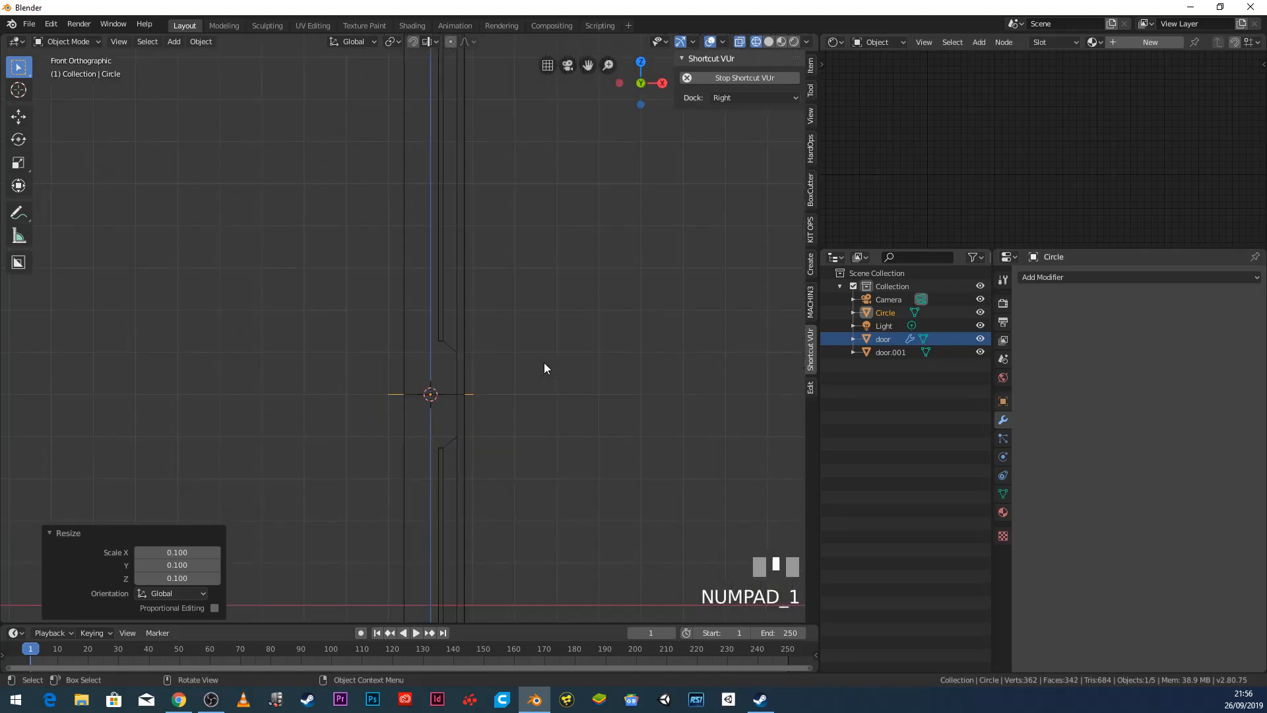
scroll(475, 376, up, 3)
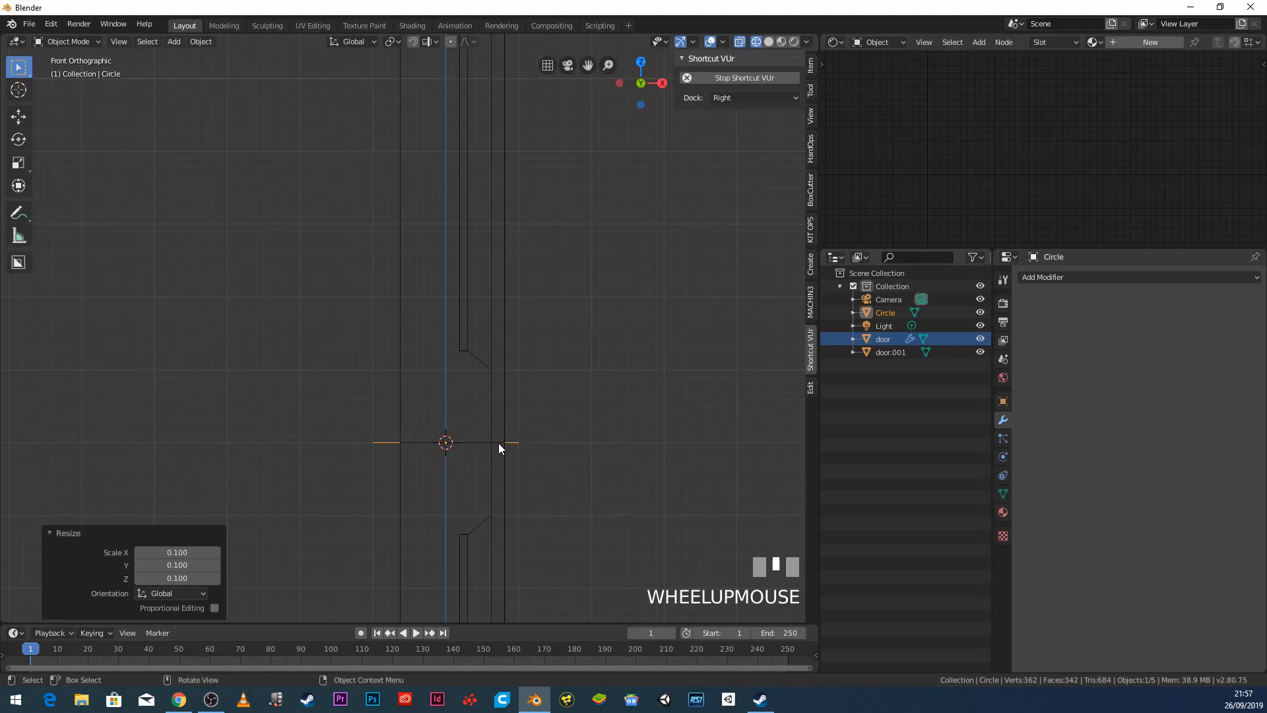
text(r90)
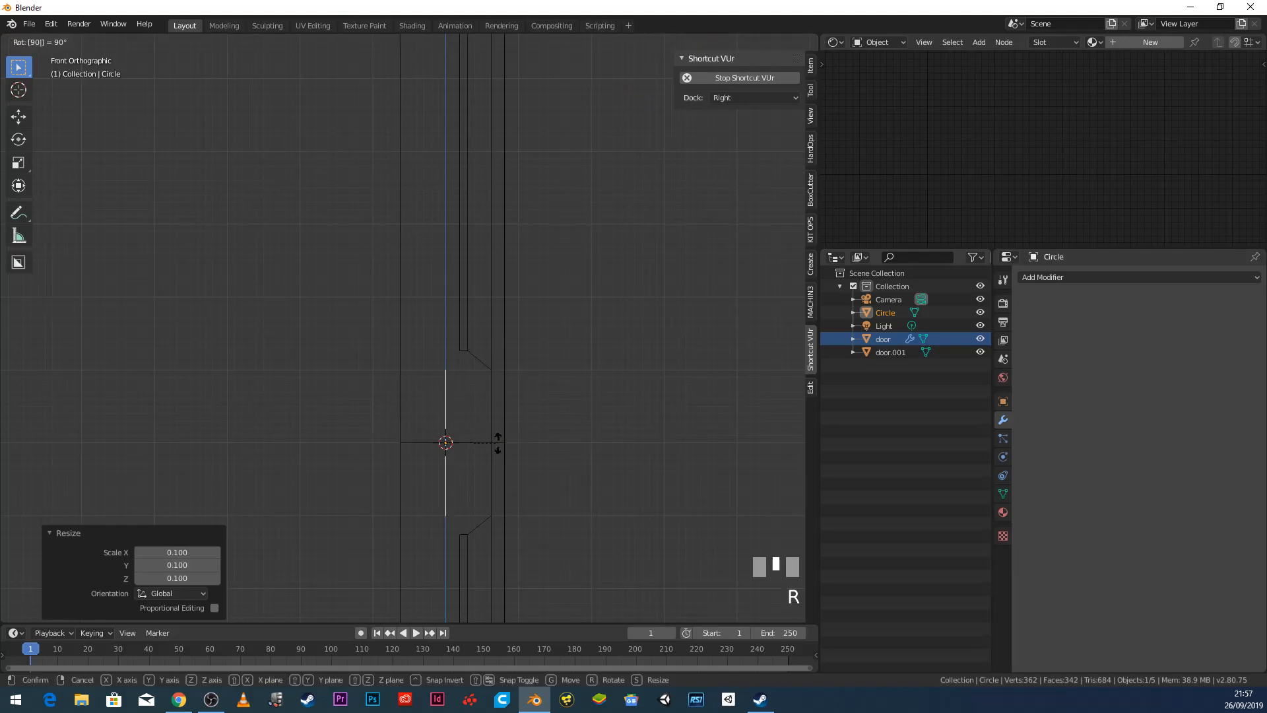
key(Return)
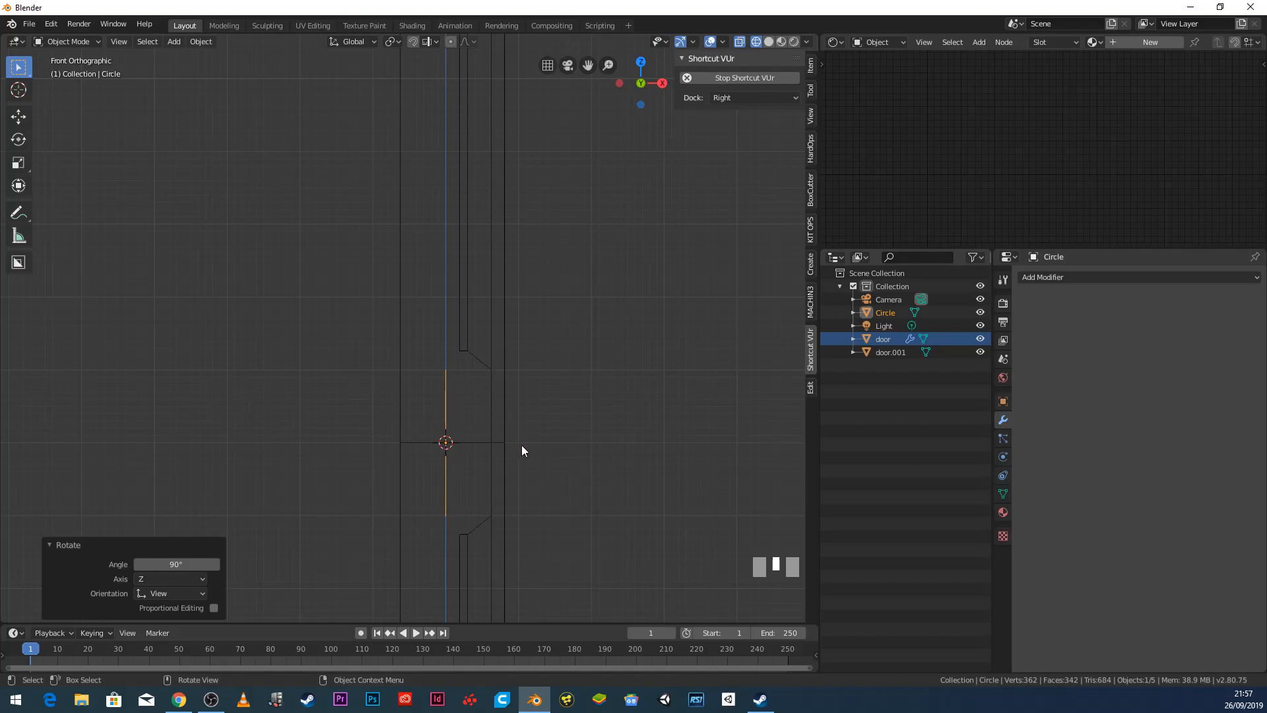
Step: Return to solid shading and move the circle about 0.064 m along X, out in front of the door surface
key(z)
click(608, 442)
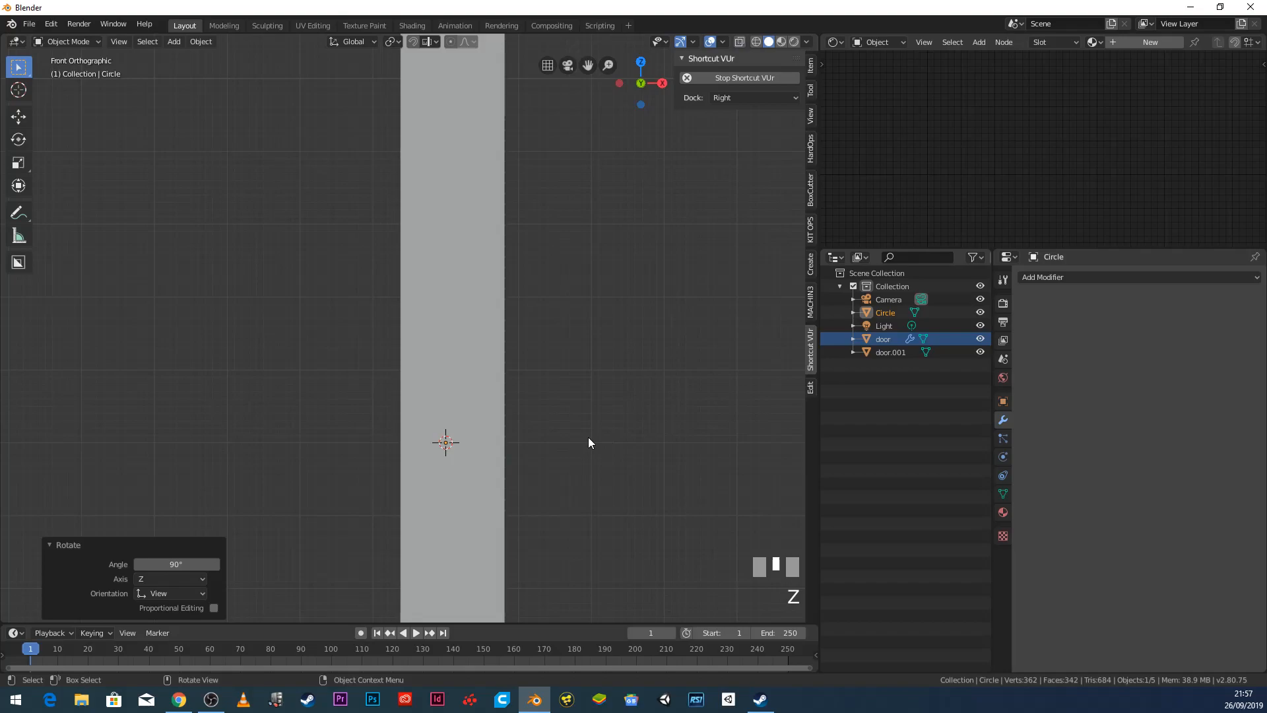
mouse_move(585, 444)
middle_down()
mouse_move(529, 461)
mouse_move(546, 441)
middle_up()
key(g)
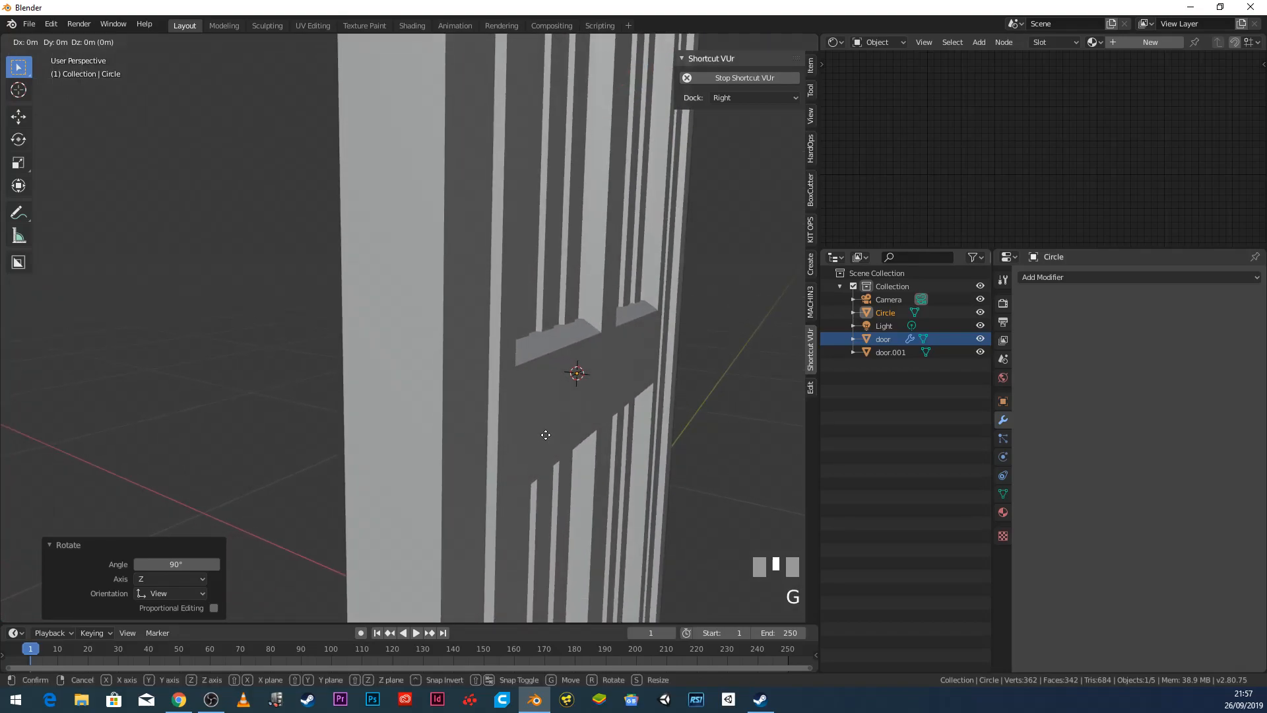
key(x)
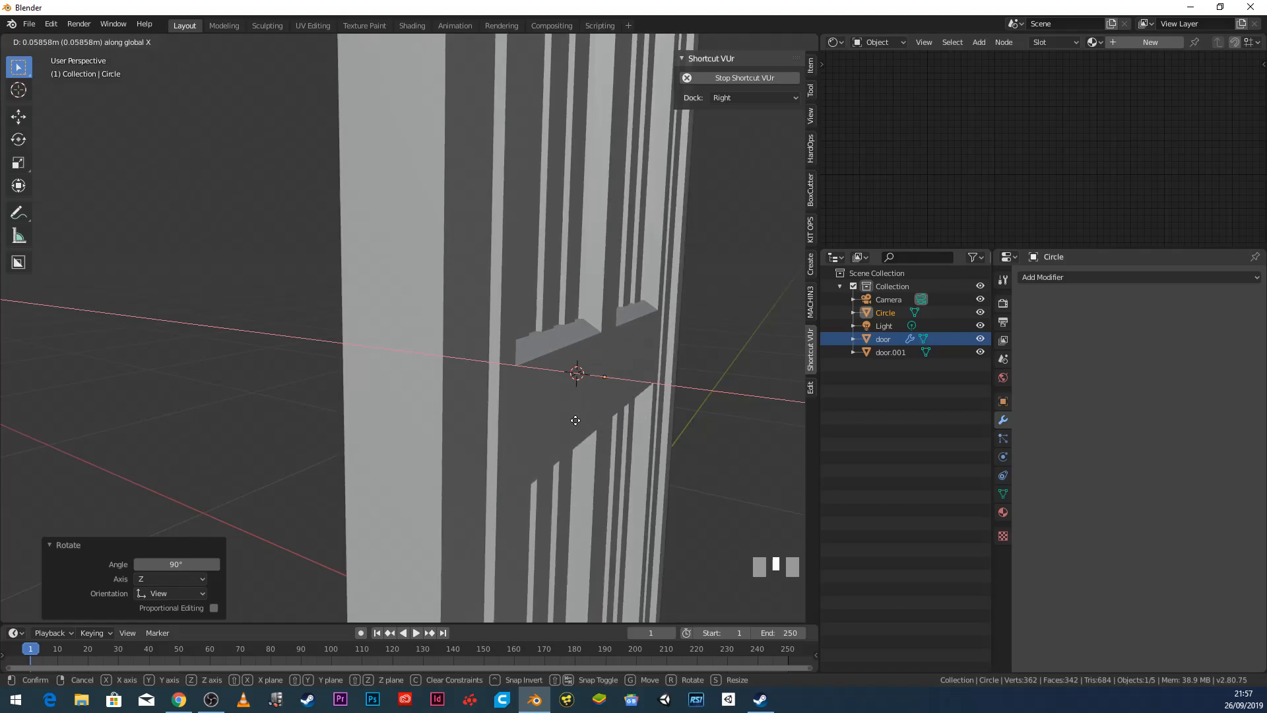
click(579, 422)
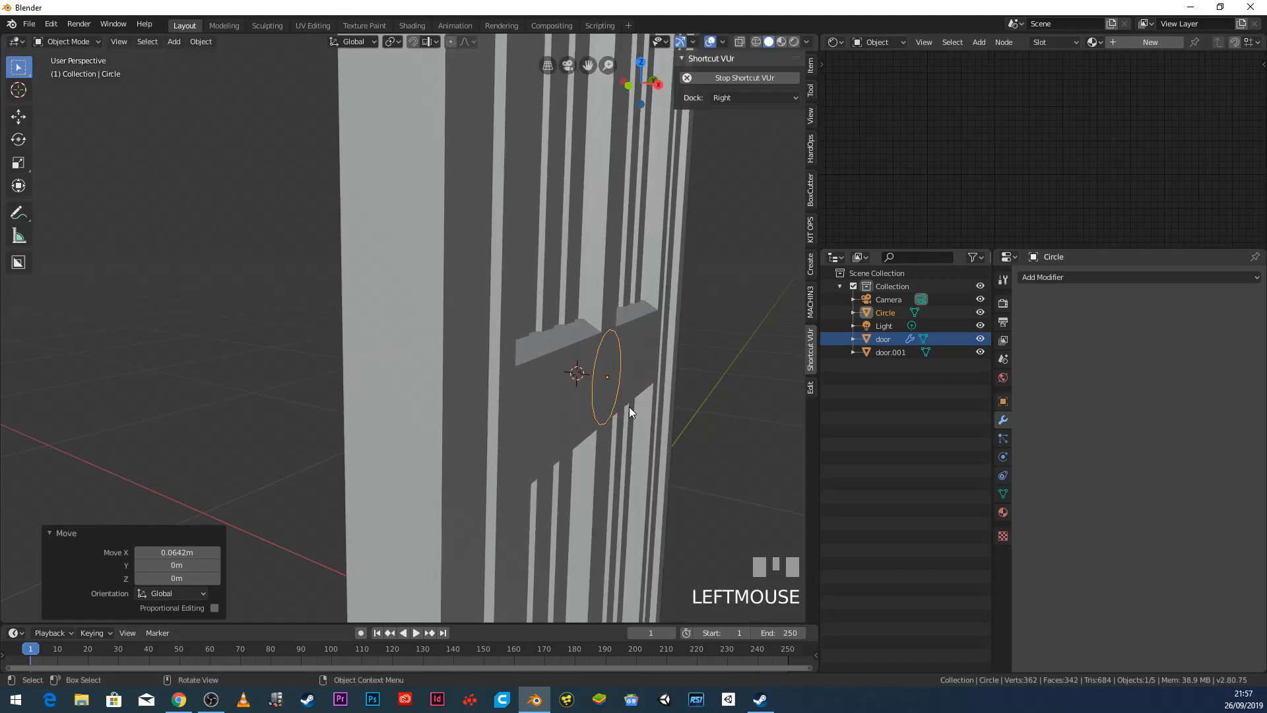
Step: Put the circle in Edit Mode with vertex selection active
click(66, 41)
click(74, 65)
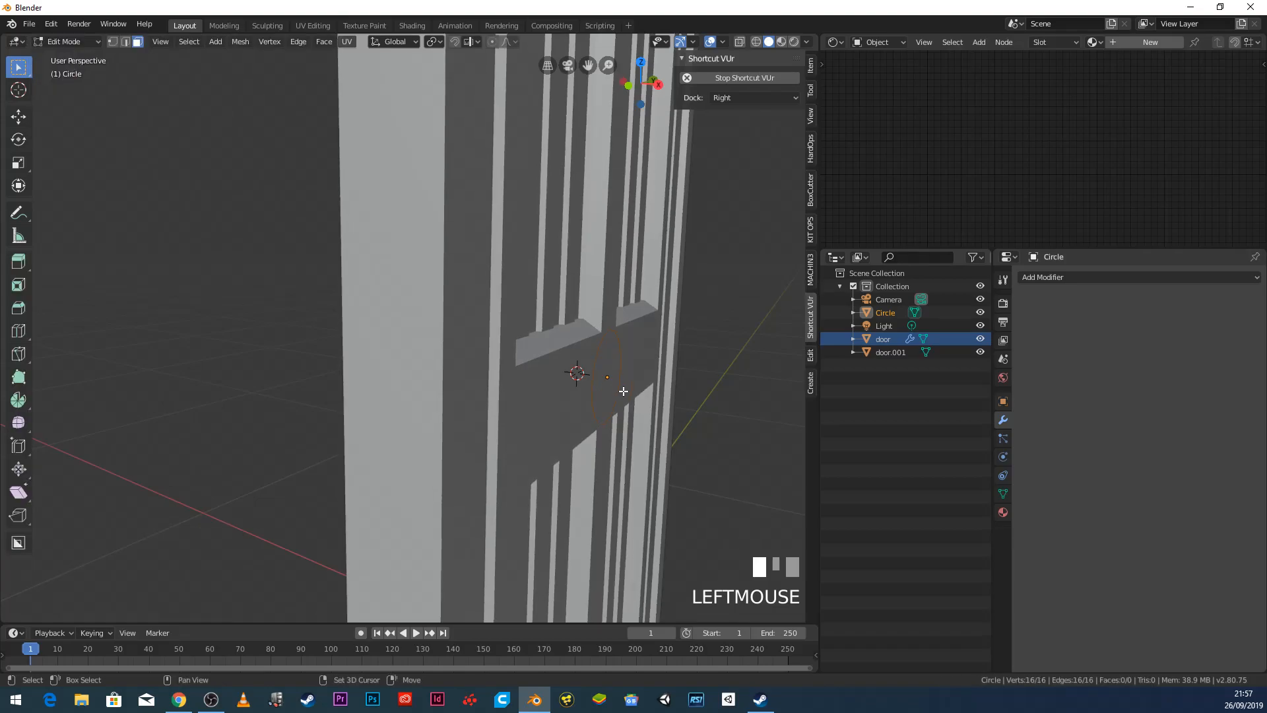
shift+middle_drag(574, 371, 498, 365)
scroll(526, 370, up, 2)
shift+middle_drag(576, 381, 461, 367)
scroll(574, 370, down, 2)
shift+middle_drag(574, 370, 413, 385)
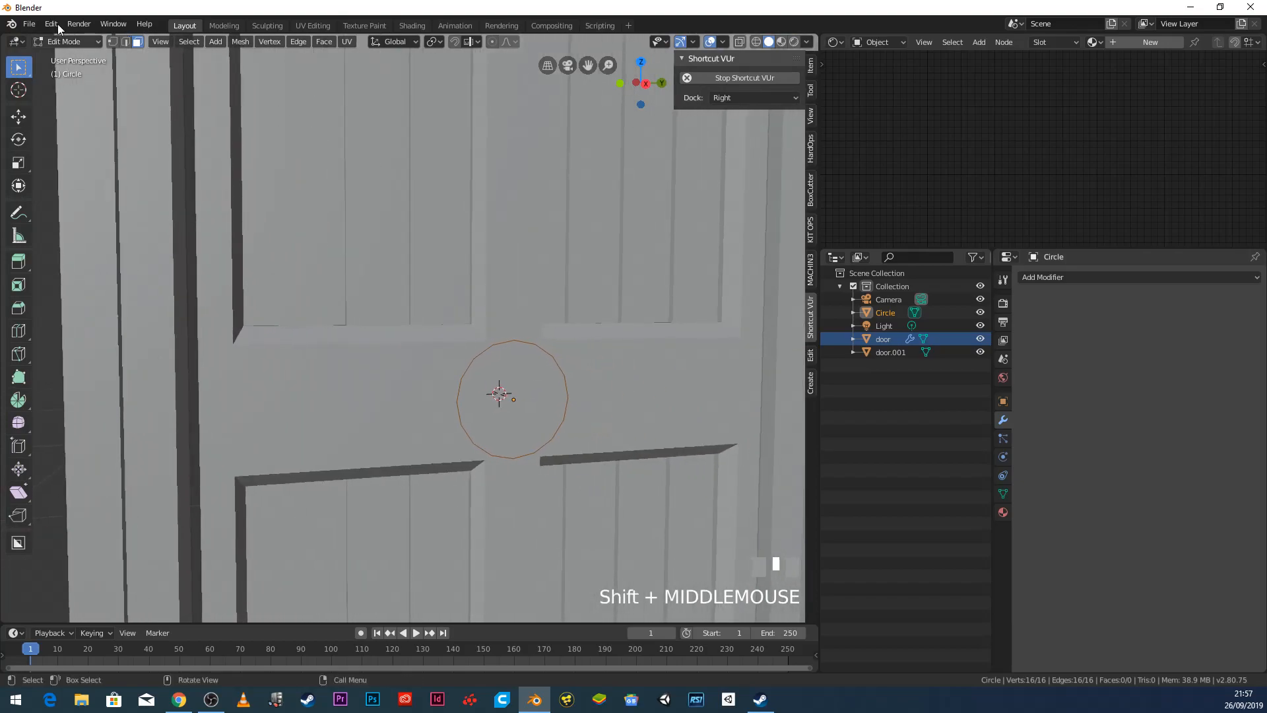
click(111, 41)
scroll(480, 328, up, 2)
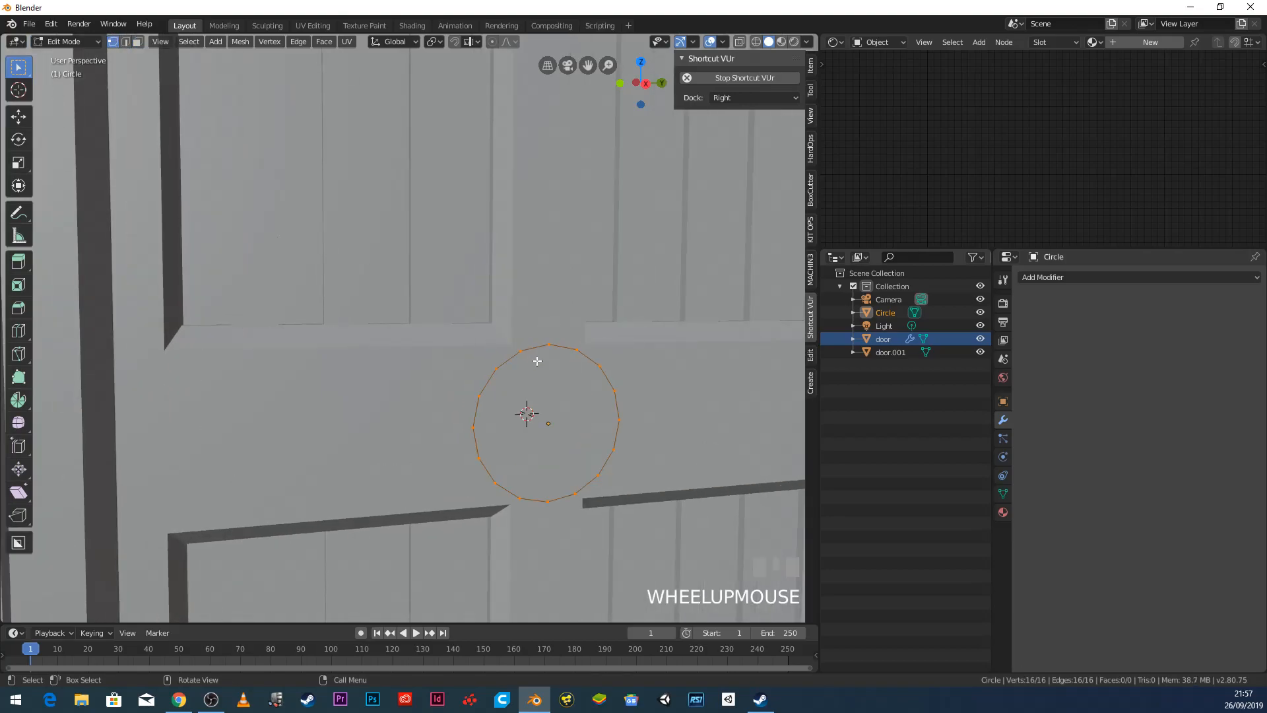
Step: Select all of the circle's vertices and extrude them about 0.016 m along X to form the backplate's rim
click(522, 351)
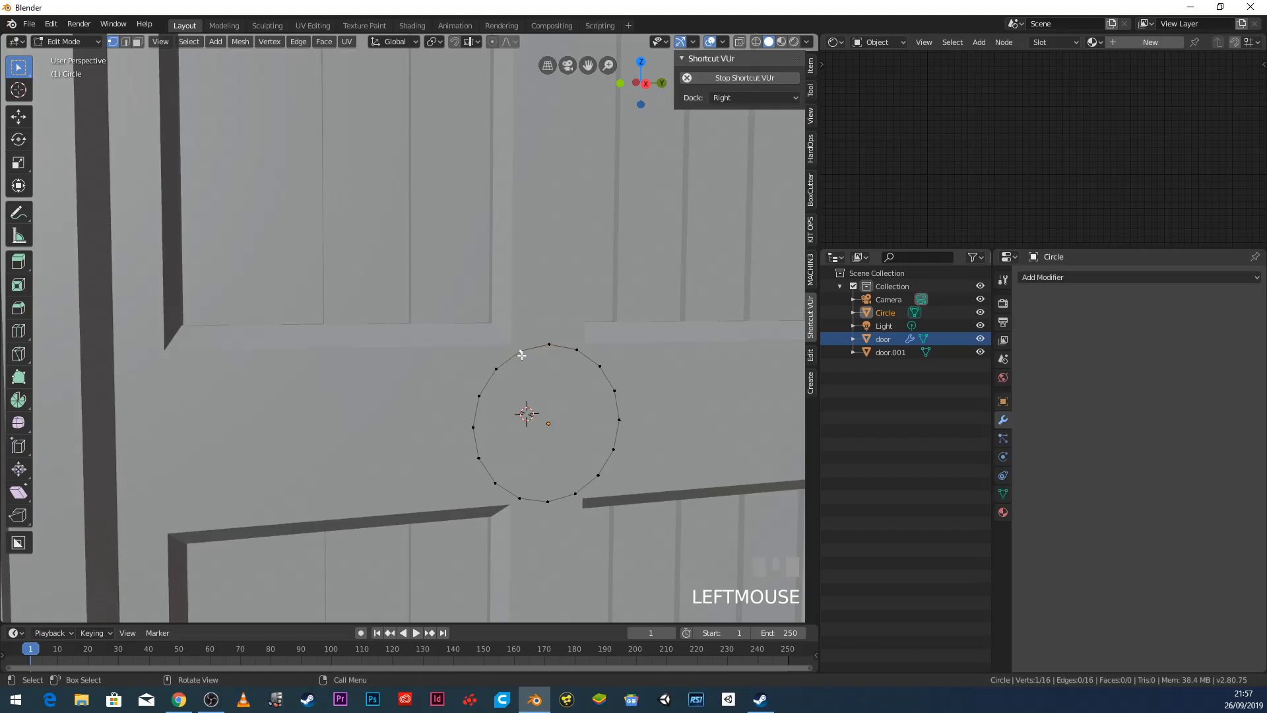
click(126, 41)
click(137, 42)
click(111, 42)
key(a)
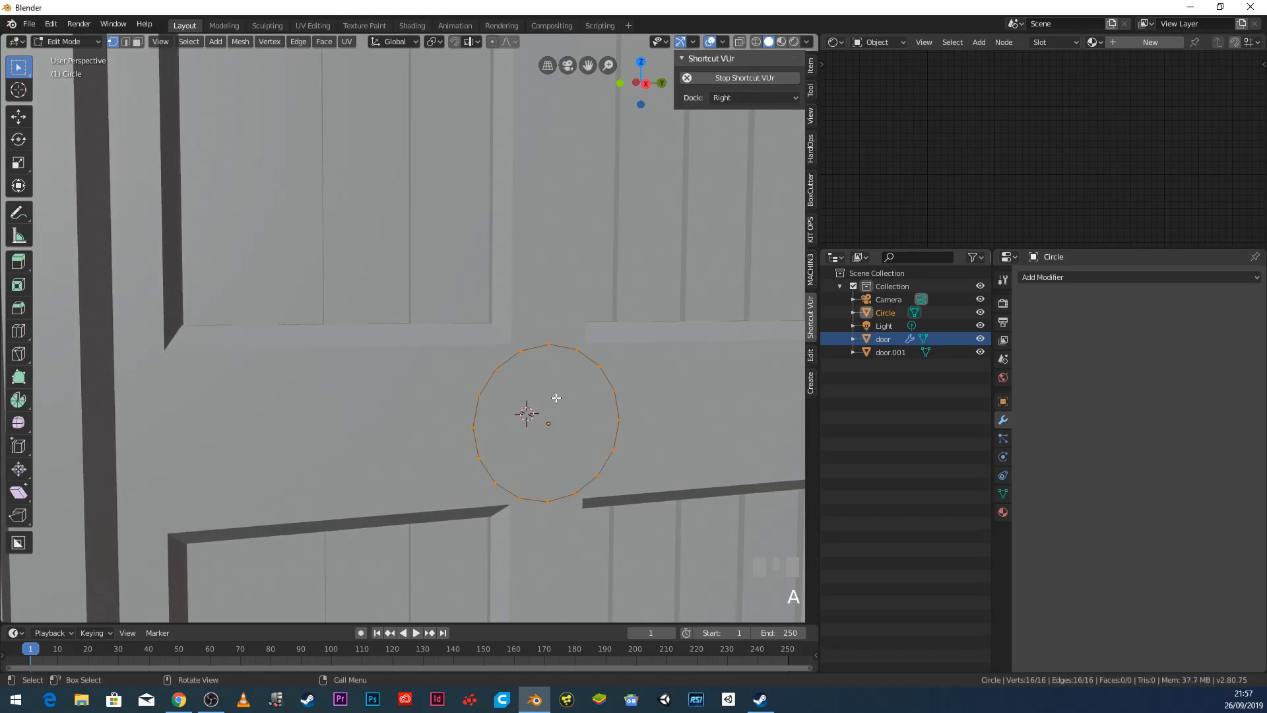
middle_drag(507, 406, 547, 411)
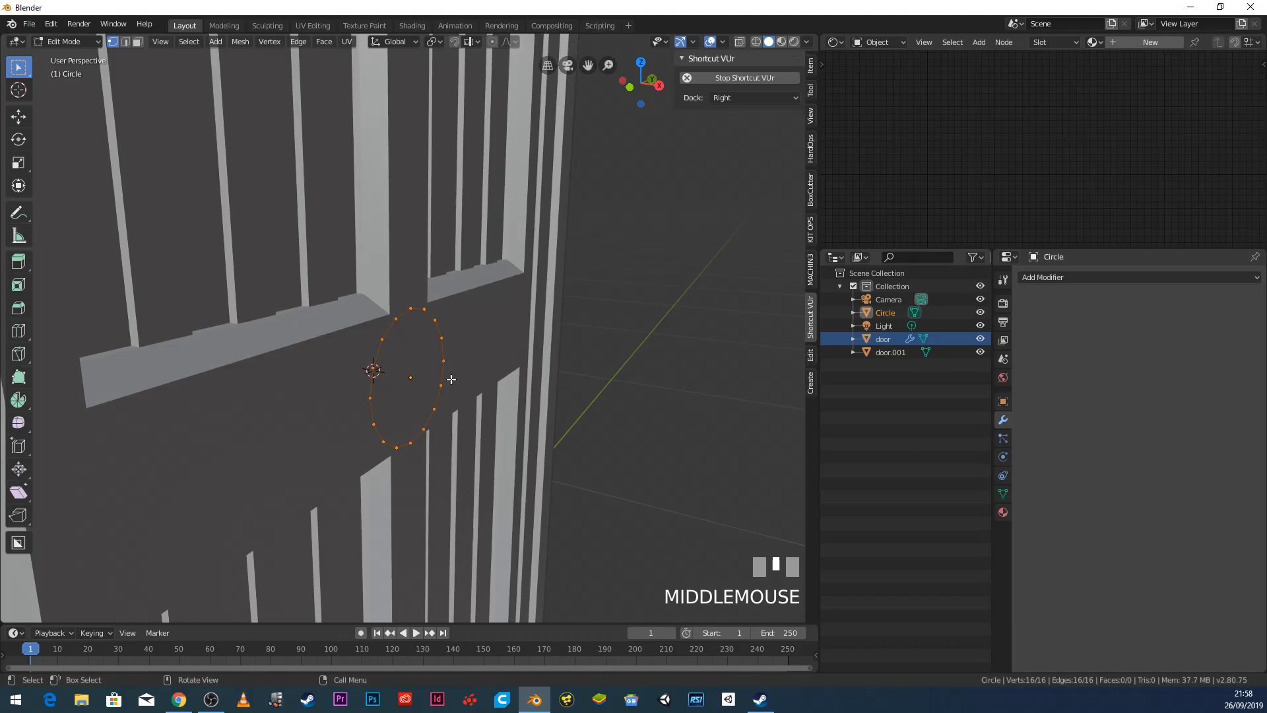
key(e)
key(x)
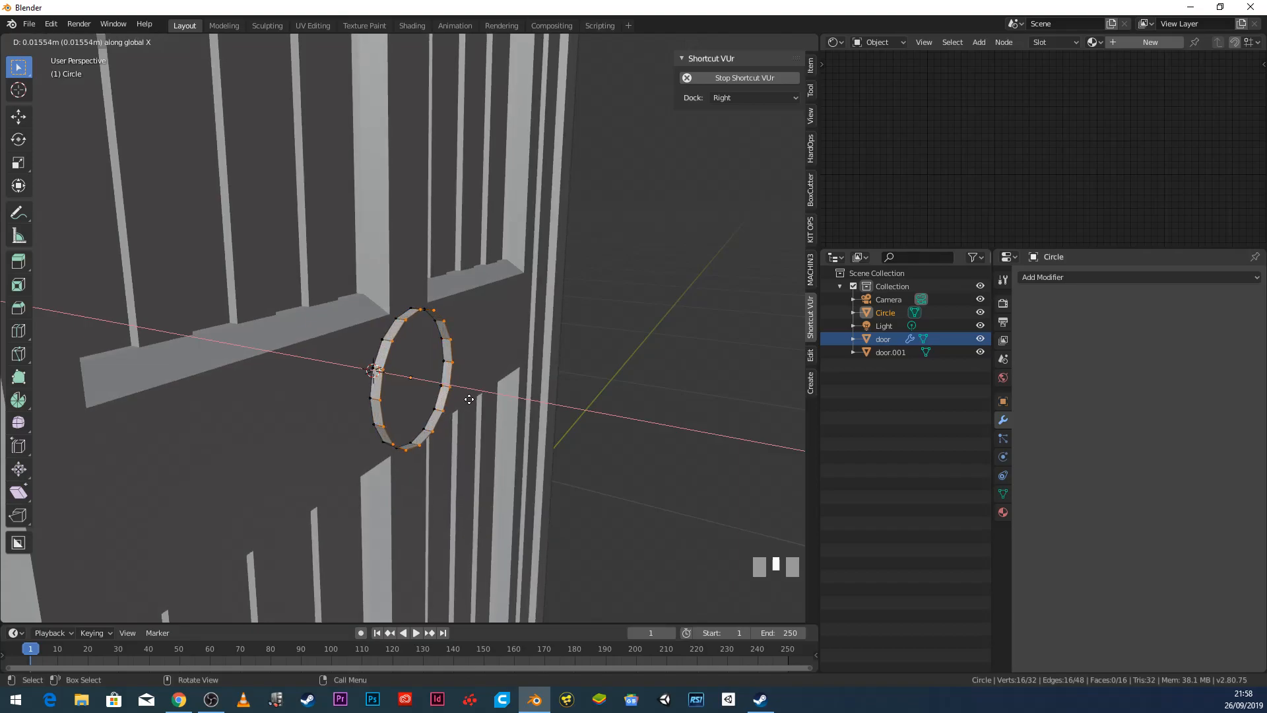
click(469, 400)
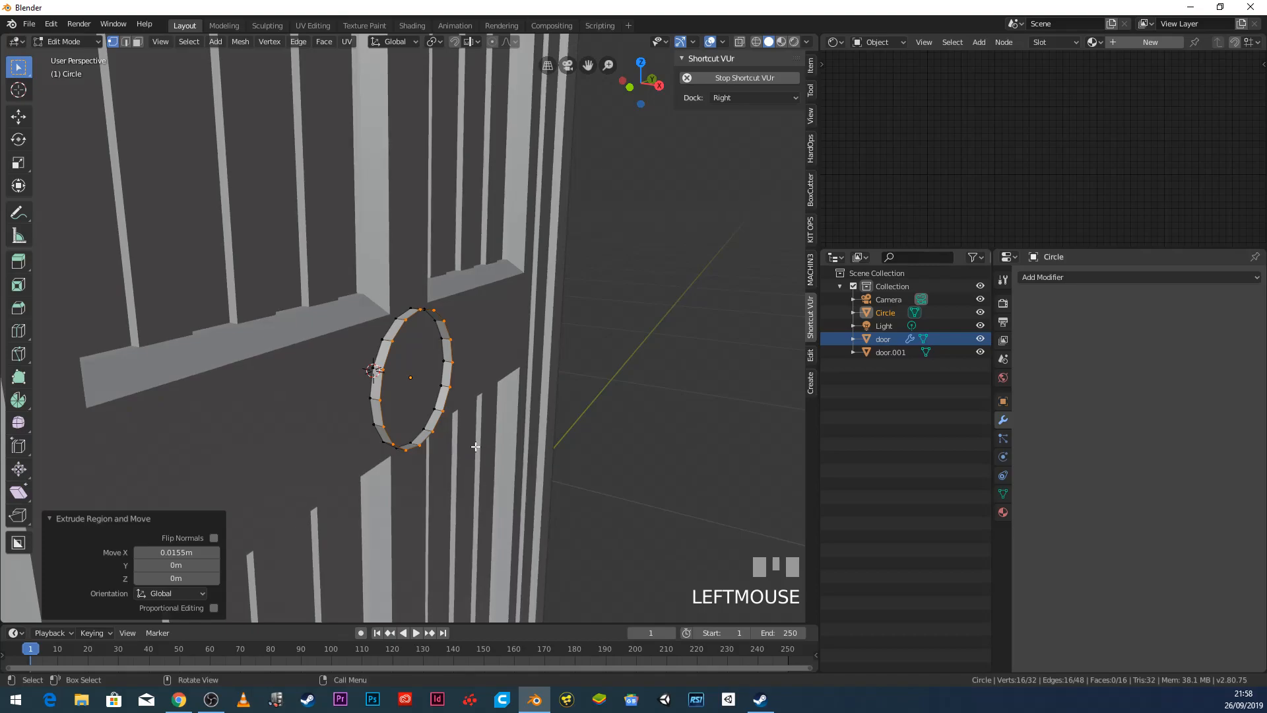
Step: Extrude the rim's front edge loop and scale it inward to about 0.331 to form the backplate's front face
key(e)
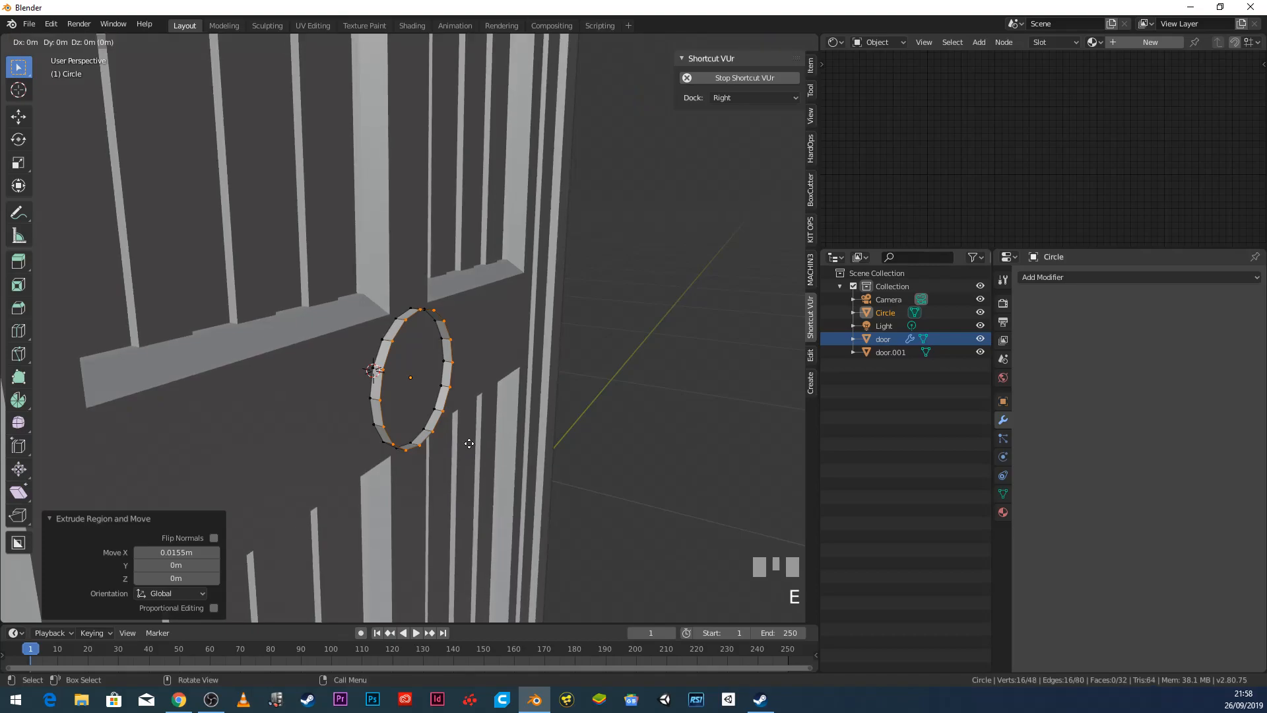
key(s)
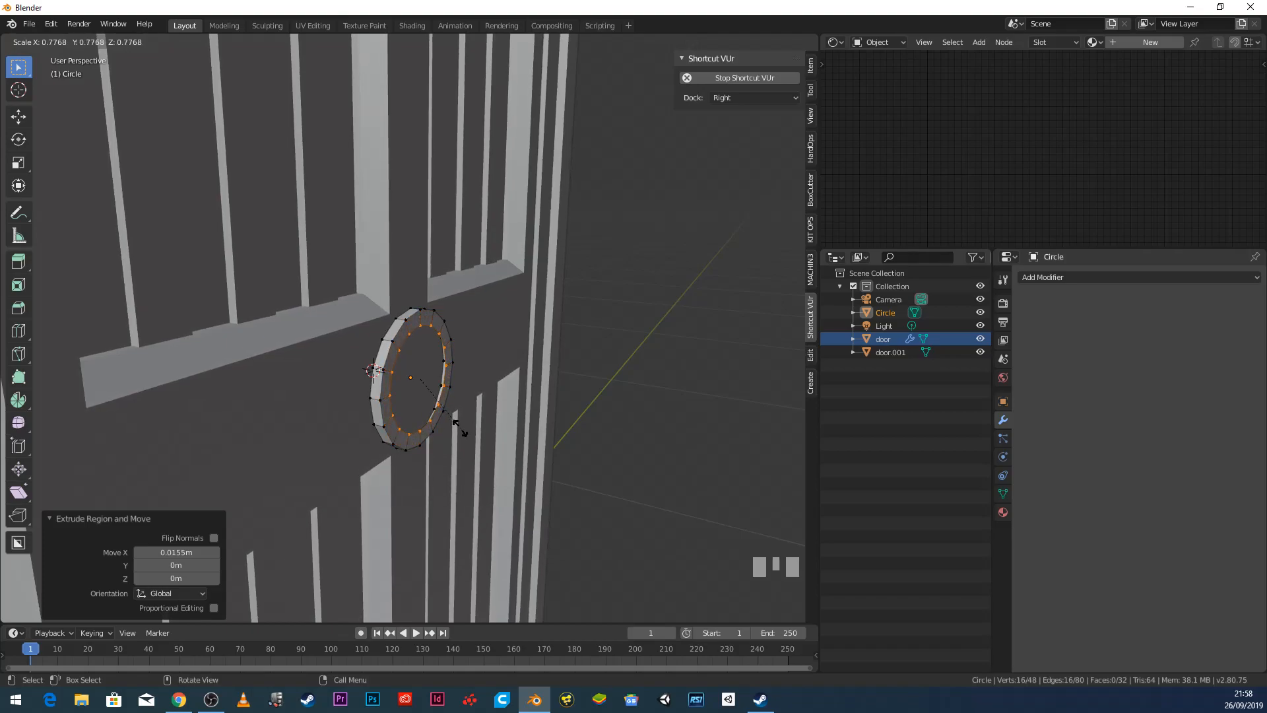
click(438, 399)
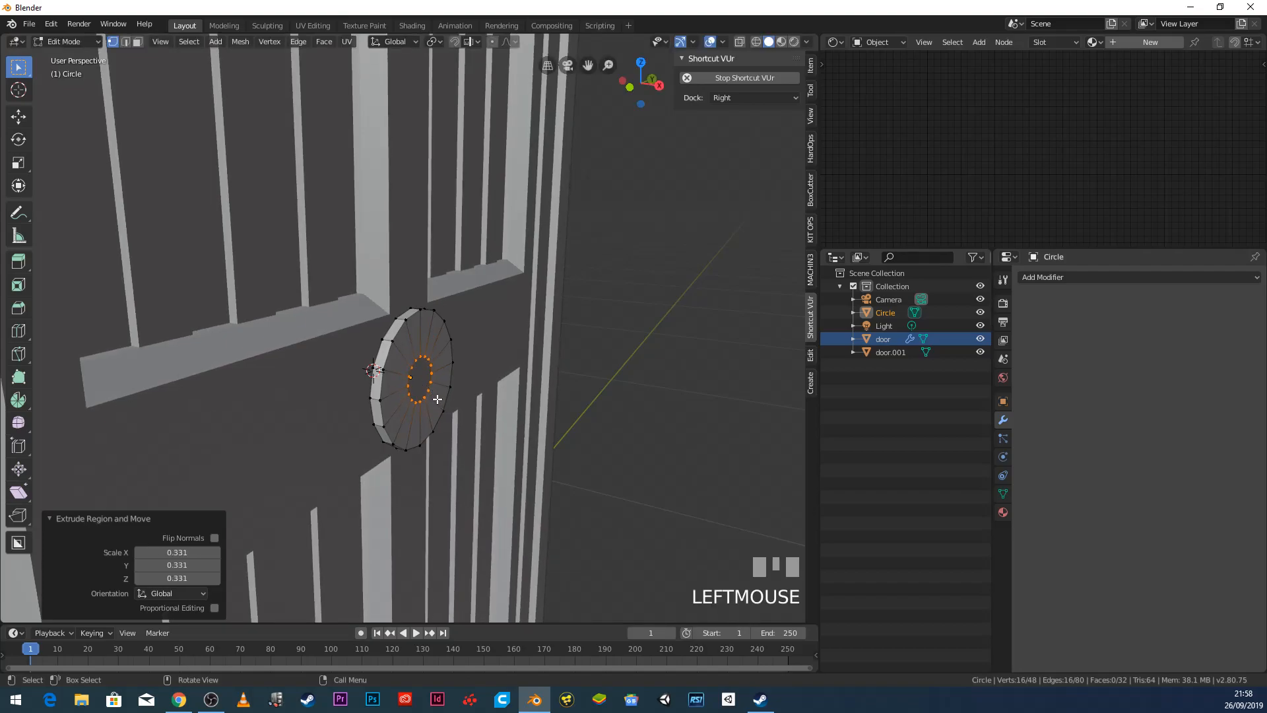
Step: Extrude the inner edge loop about 0.046 m along X as the handle's stem and fill its open end with a face
key(e)
key(x)
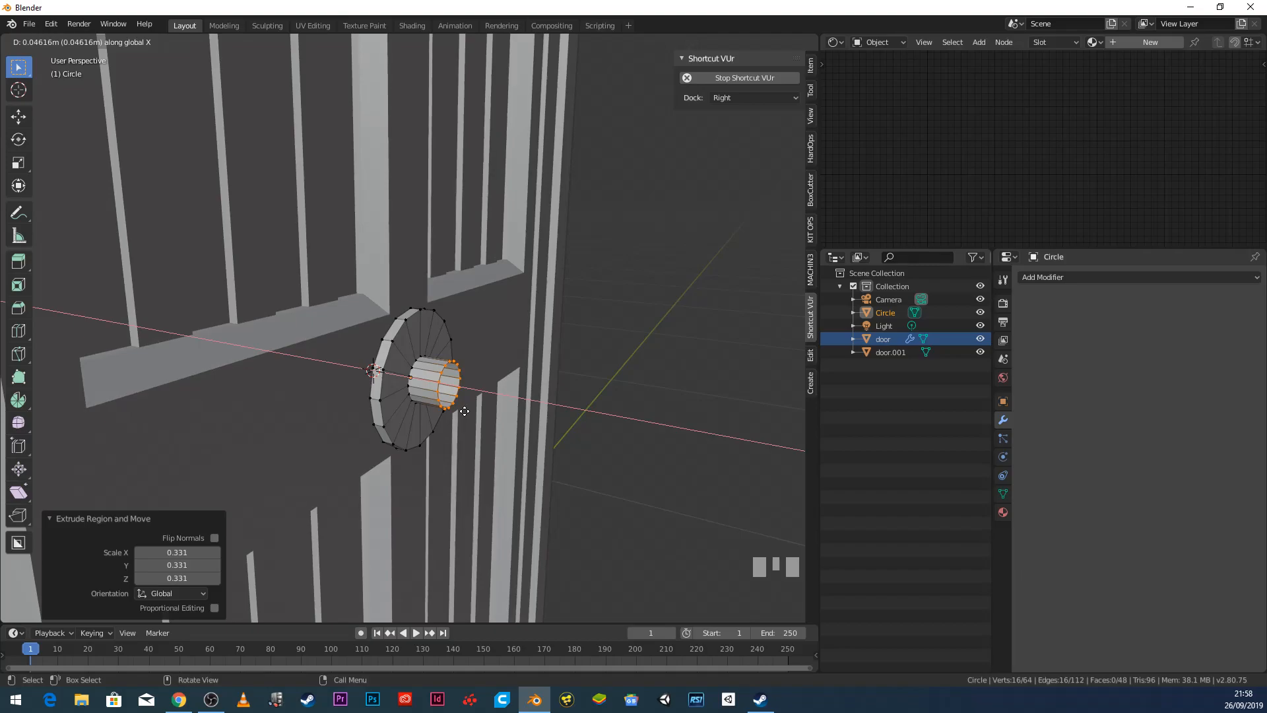
click(465, 411)
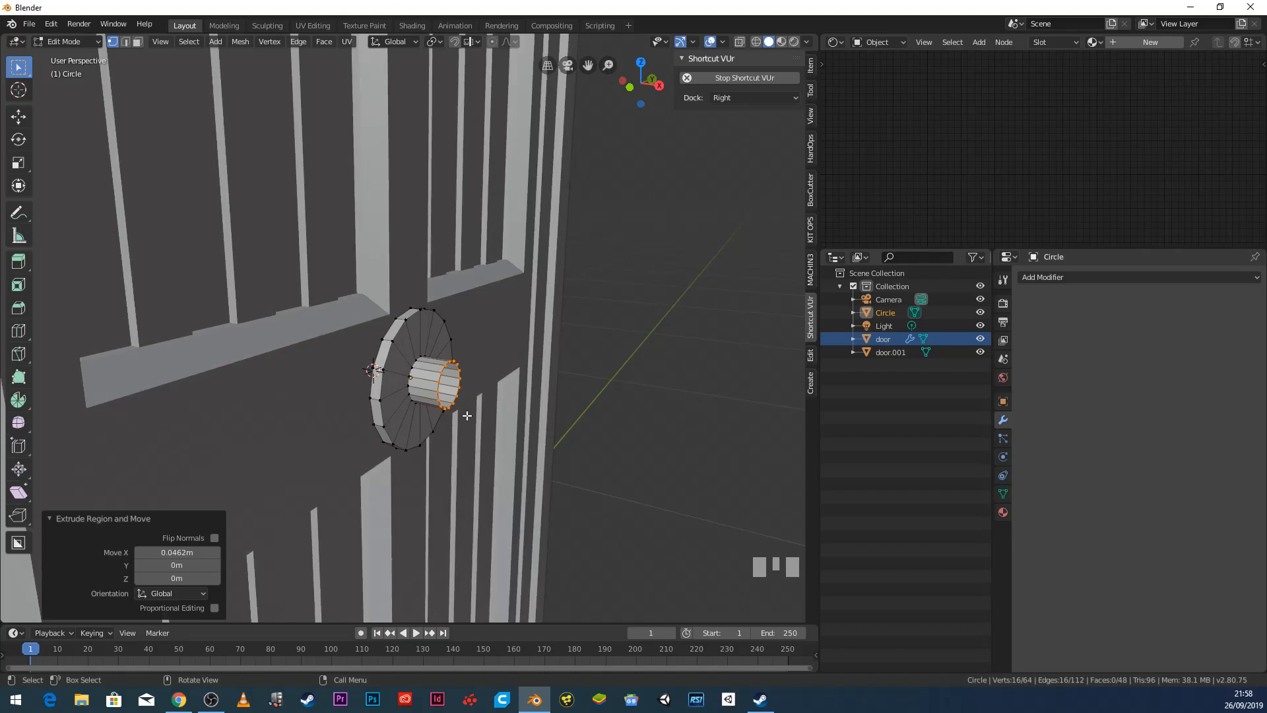
key(f)
Step: Add one loop cut around the stem, slid toward the backplate with a factor of about 0.319
scroll(468, 416, up, 1)
middle_drag(468, 416, 504, 419)
scroll(507, 418, up, 2)
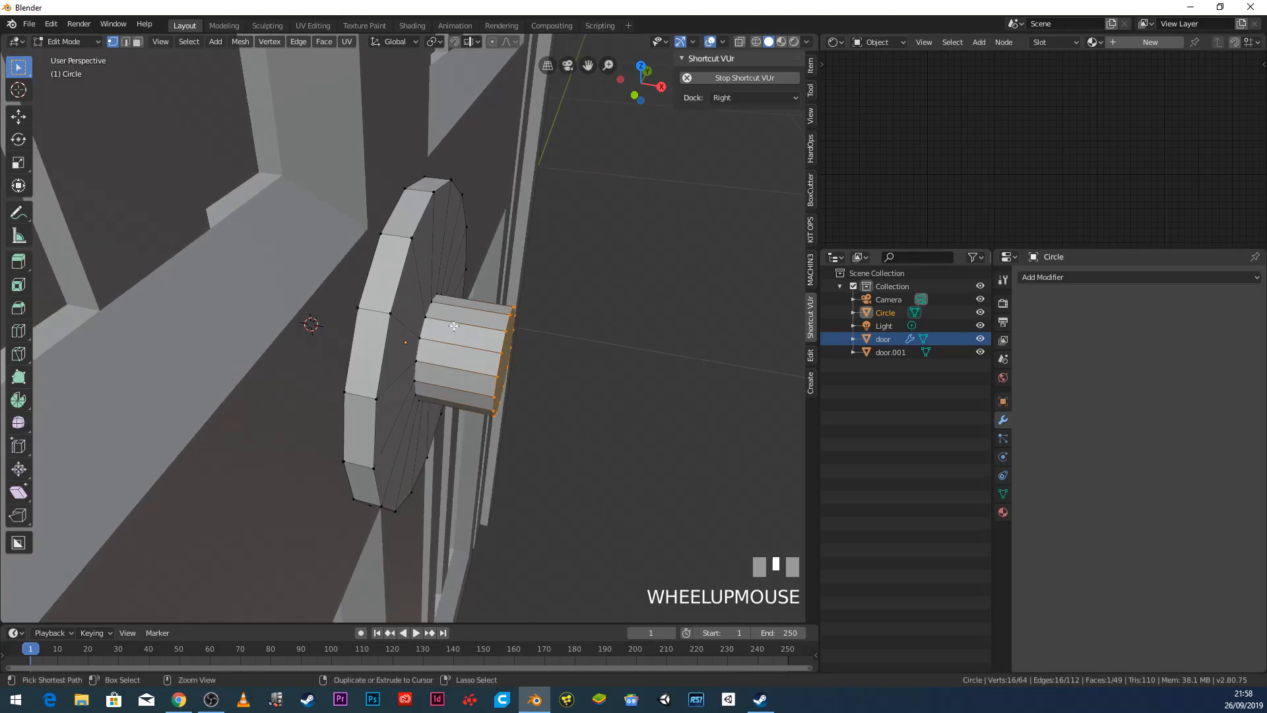
key(ctrl+r)
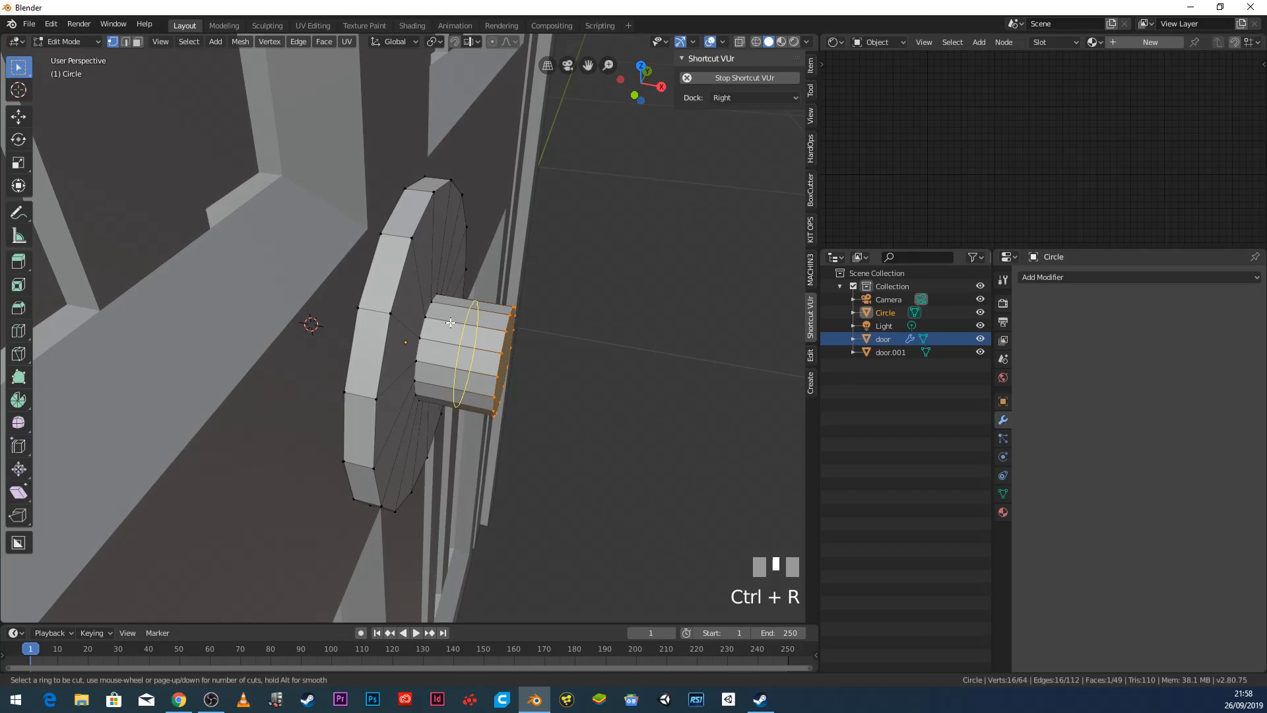
click(451, 323)
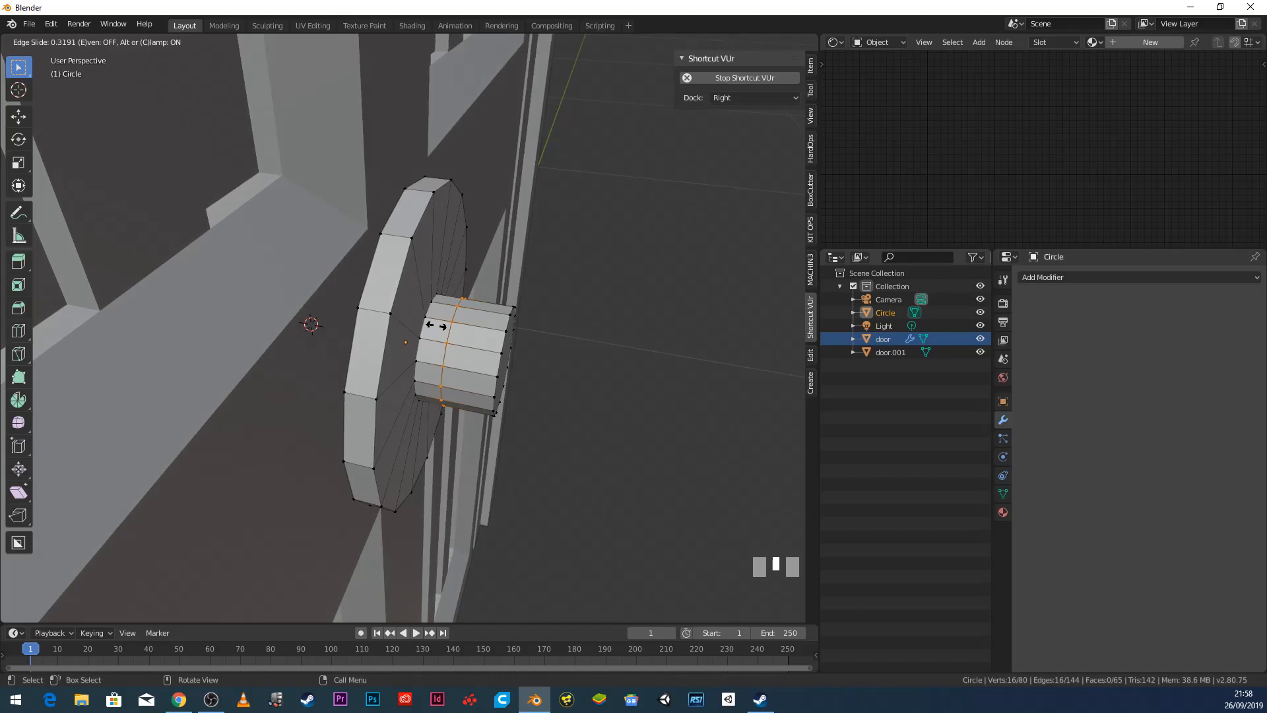
click(436, 326)
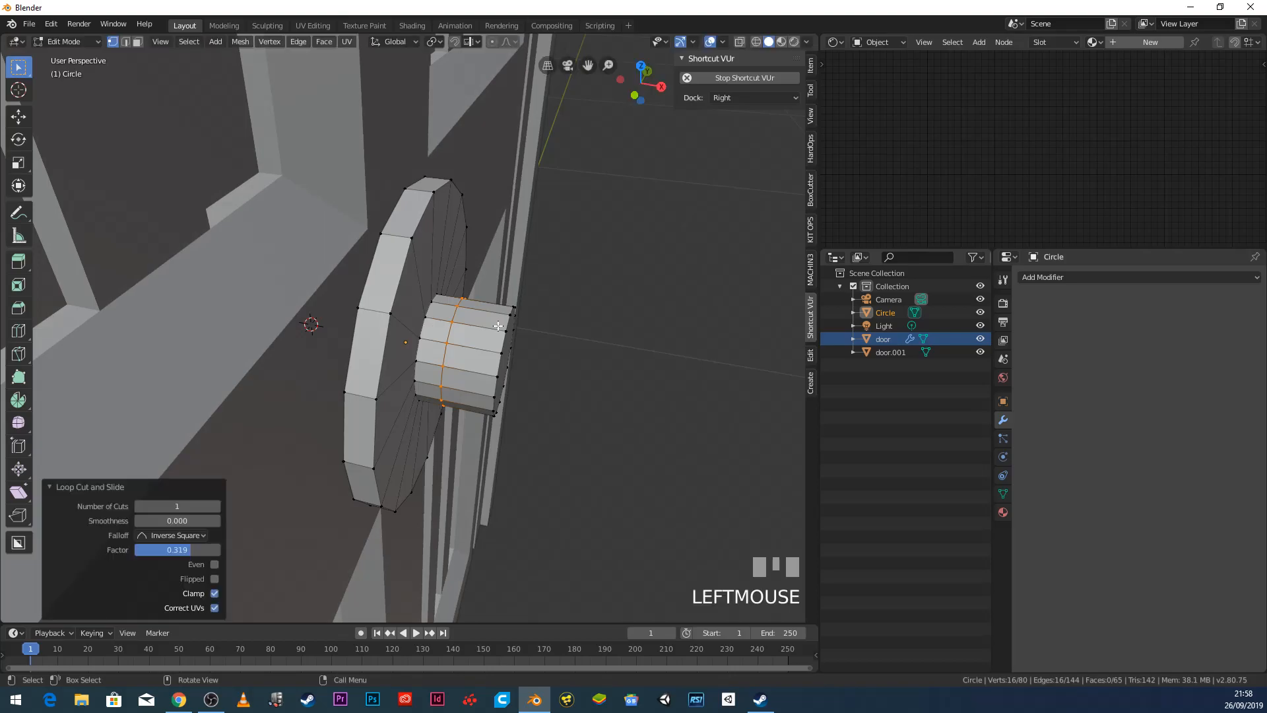
Step: Using face selection, extrude two adjacent side faces on the stem's outer section outward about 0.026 m along their normal
scroll(595, 370, down, 2)
middle_drag(594, 370, 485, 377)
scroll(486, 377, down, 4)
shift+middle_drag(595, 444, 356, 297)
middle_drag(429, 334, 386, 341)
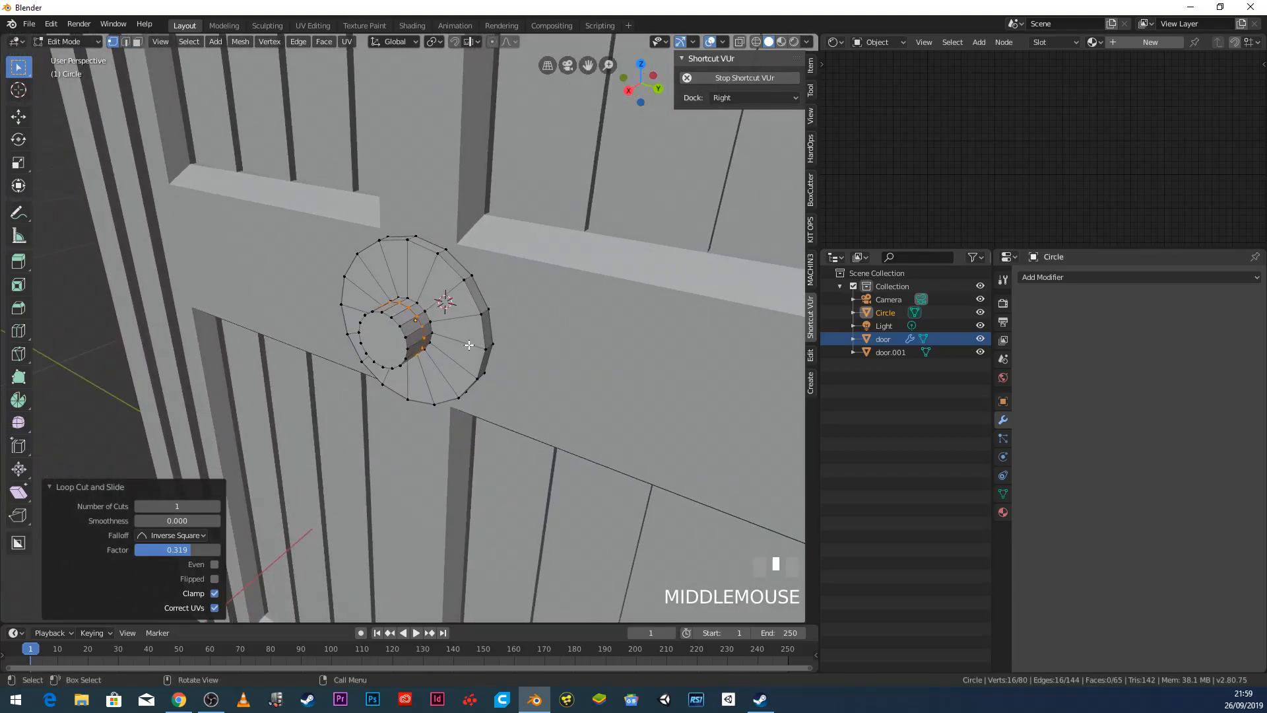
scroll(421, 291, up, 1)
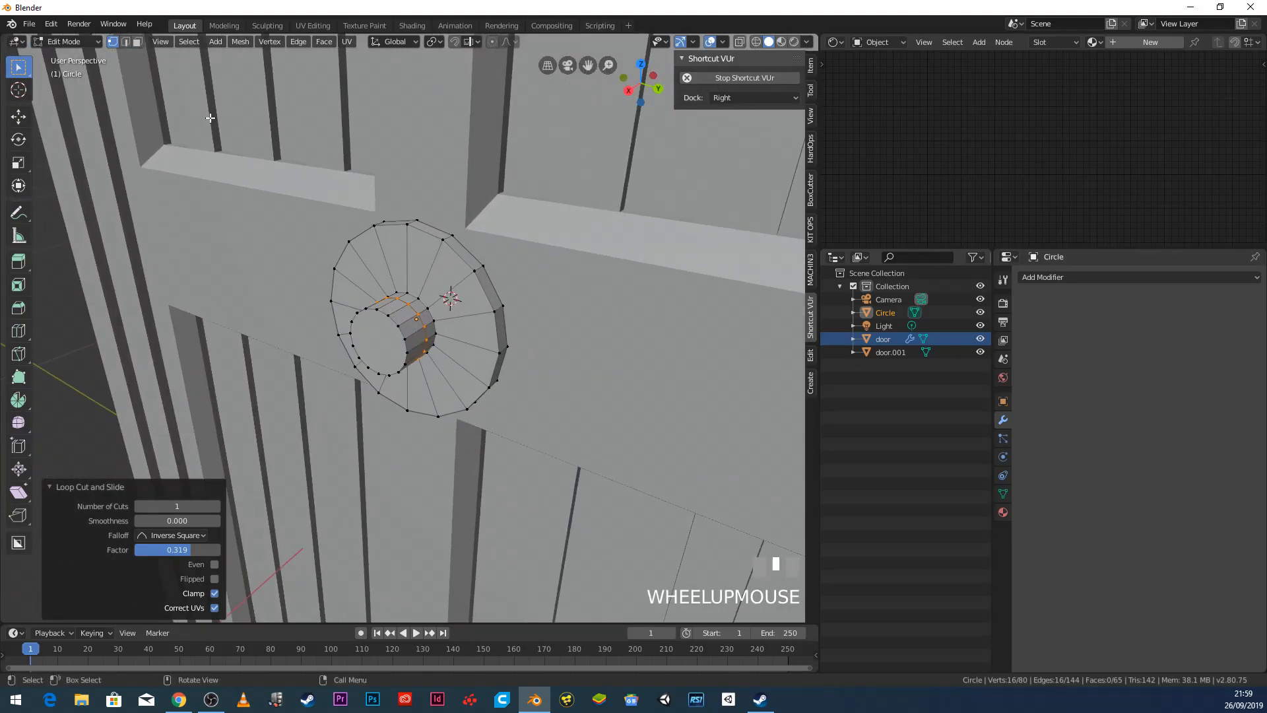
click(137, 42)
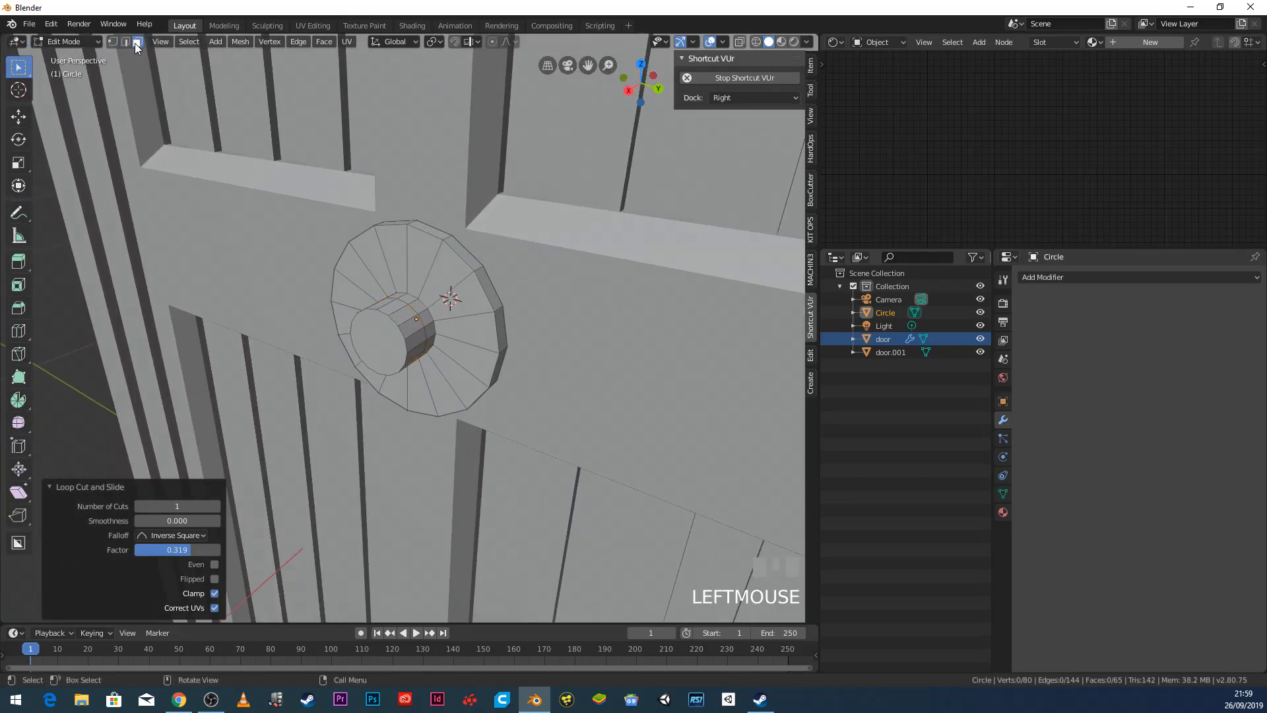
click(411, 329)
shift+click(415, 347)
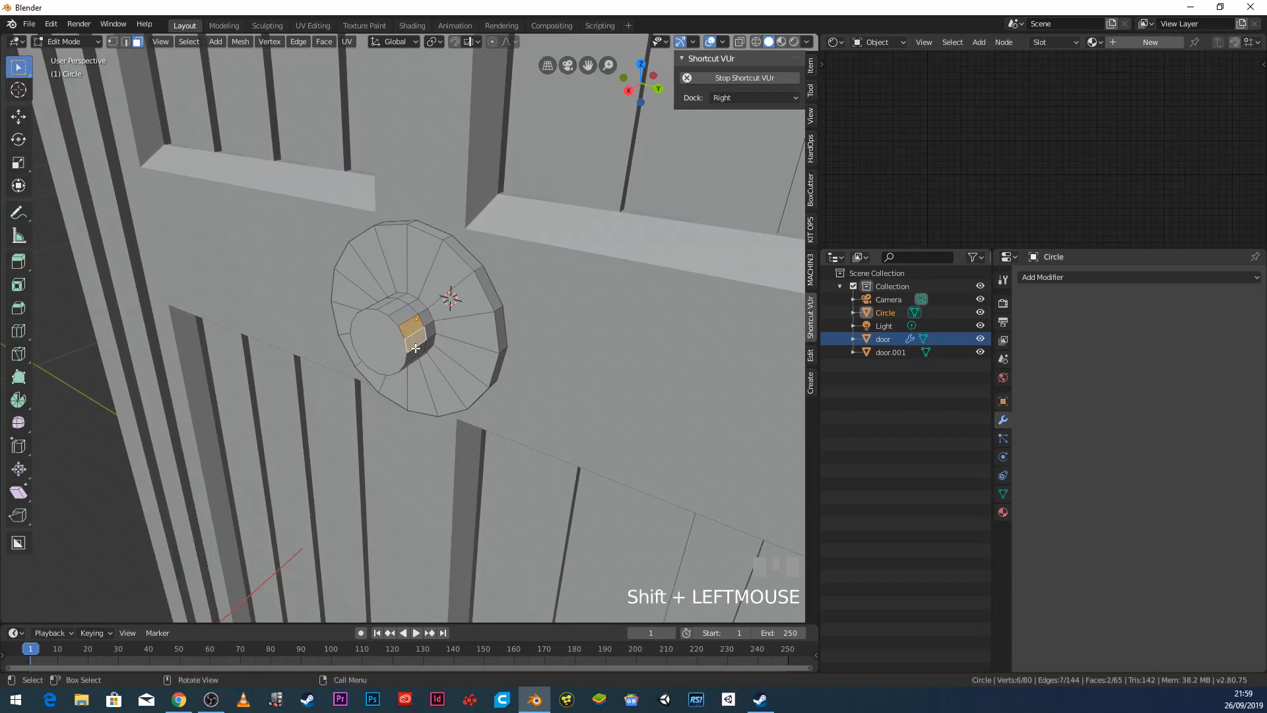
middle_drag(415, 348, 441, 334)
scroll(438, 351, up, 2)
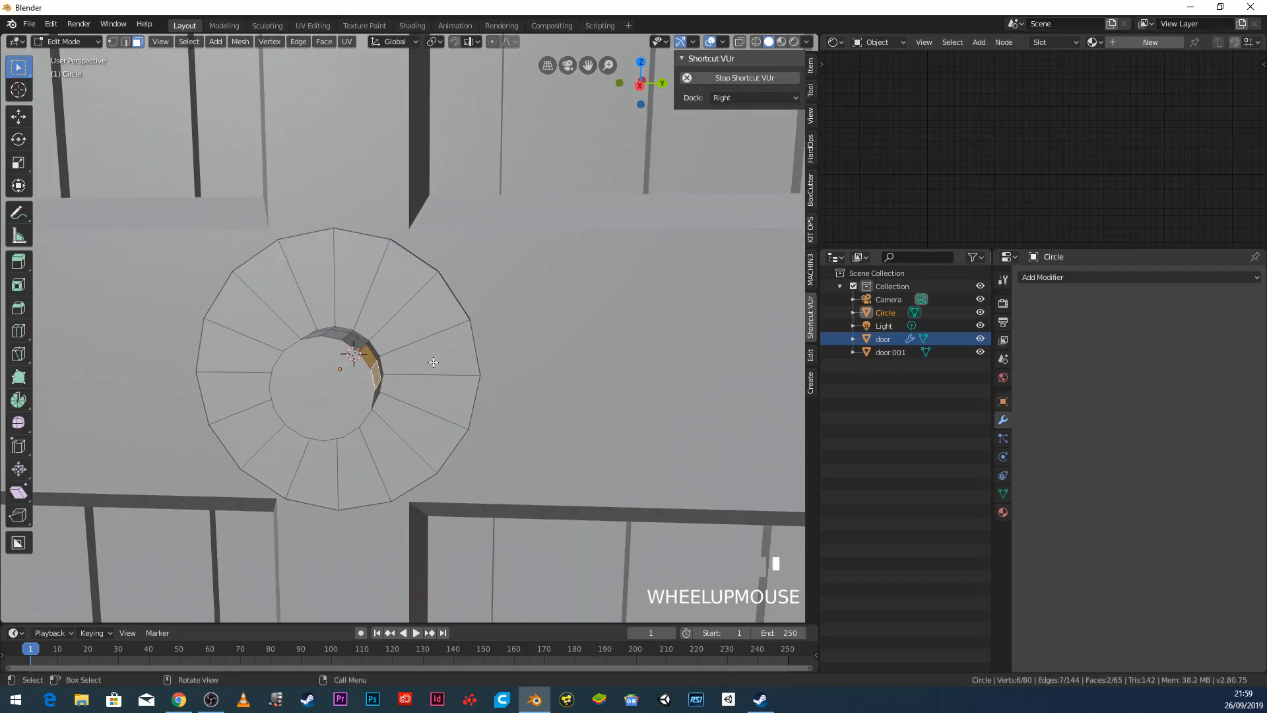
key(e)
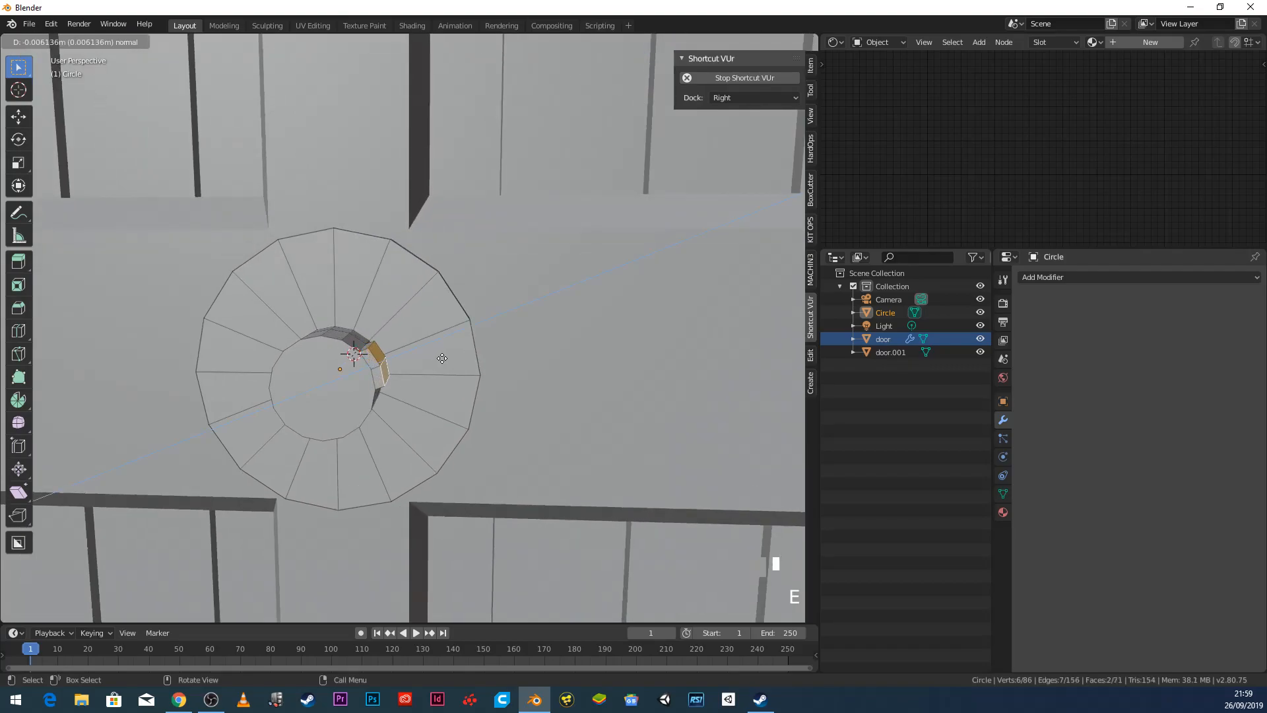
click(473, 354)
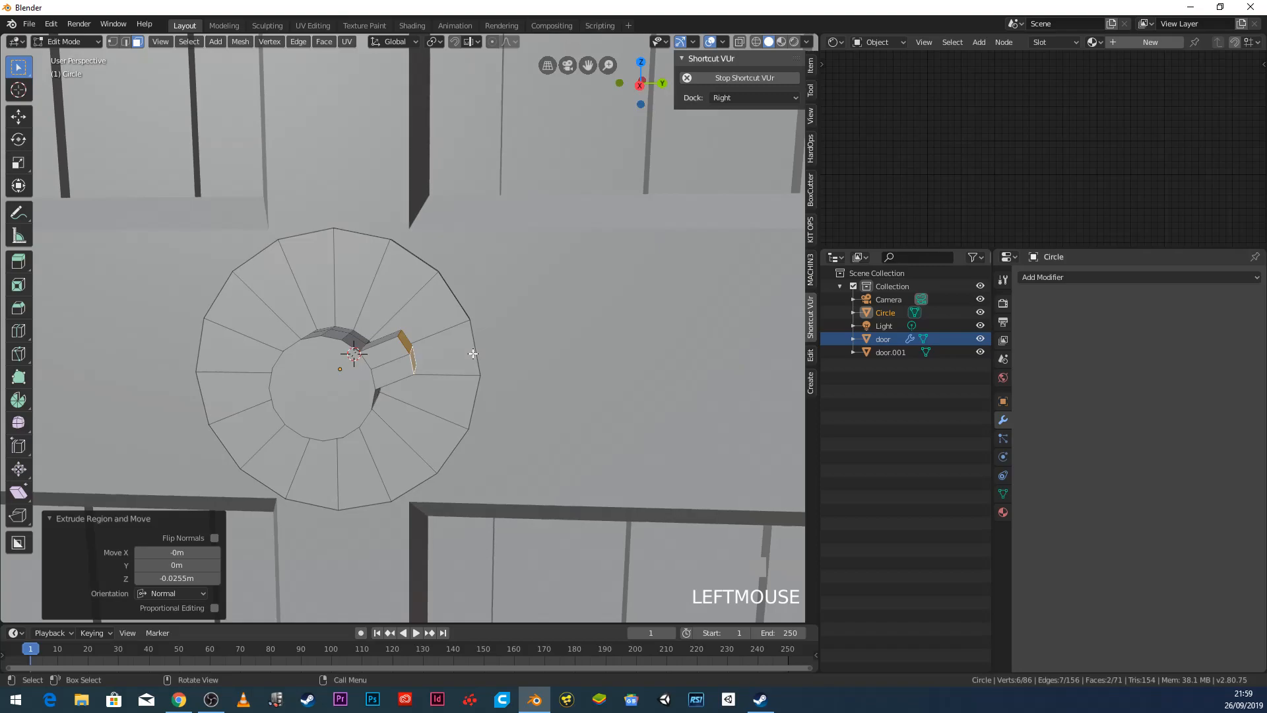
Step: Extrude the lever's two end faces outward about 0.111 m along their normal to lengthen the handle
key(KP_1)
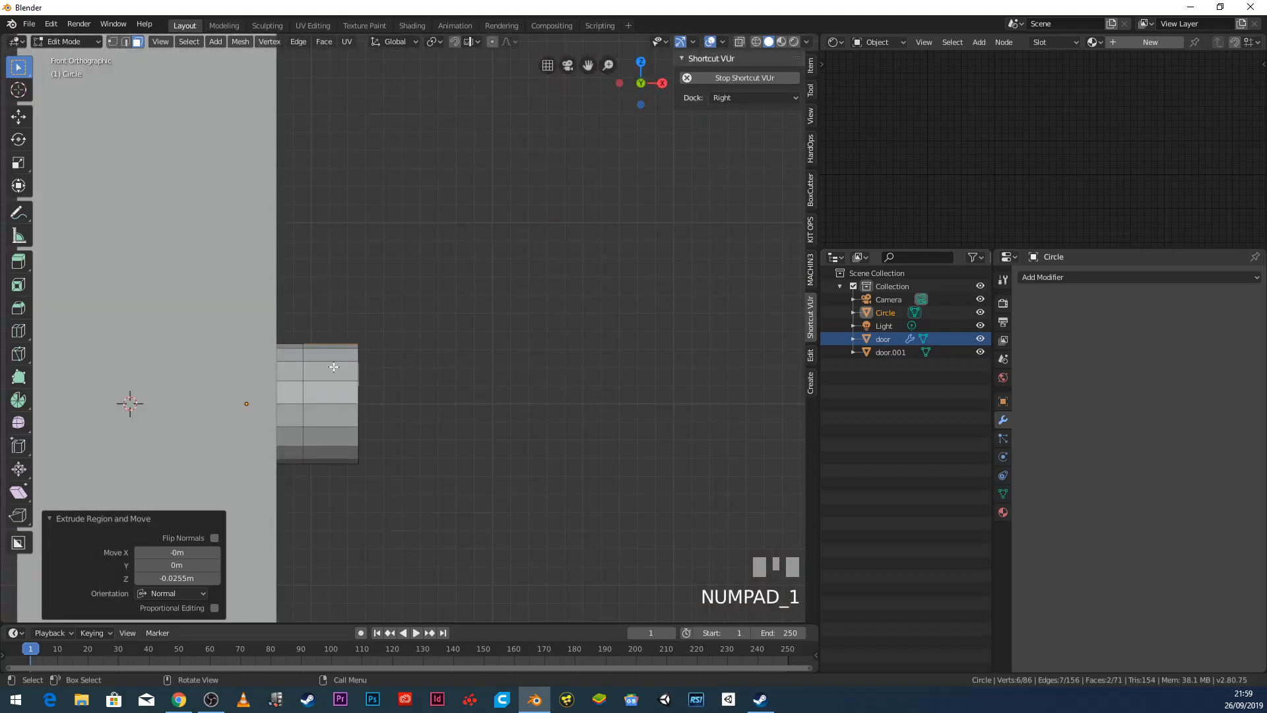
key(KP_3)
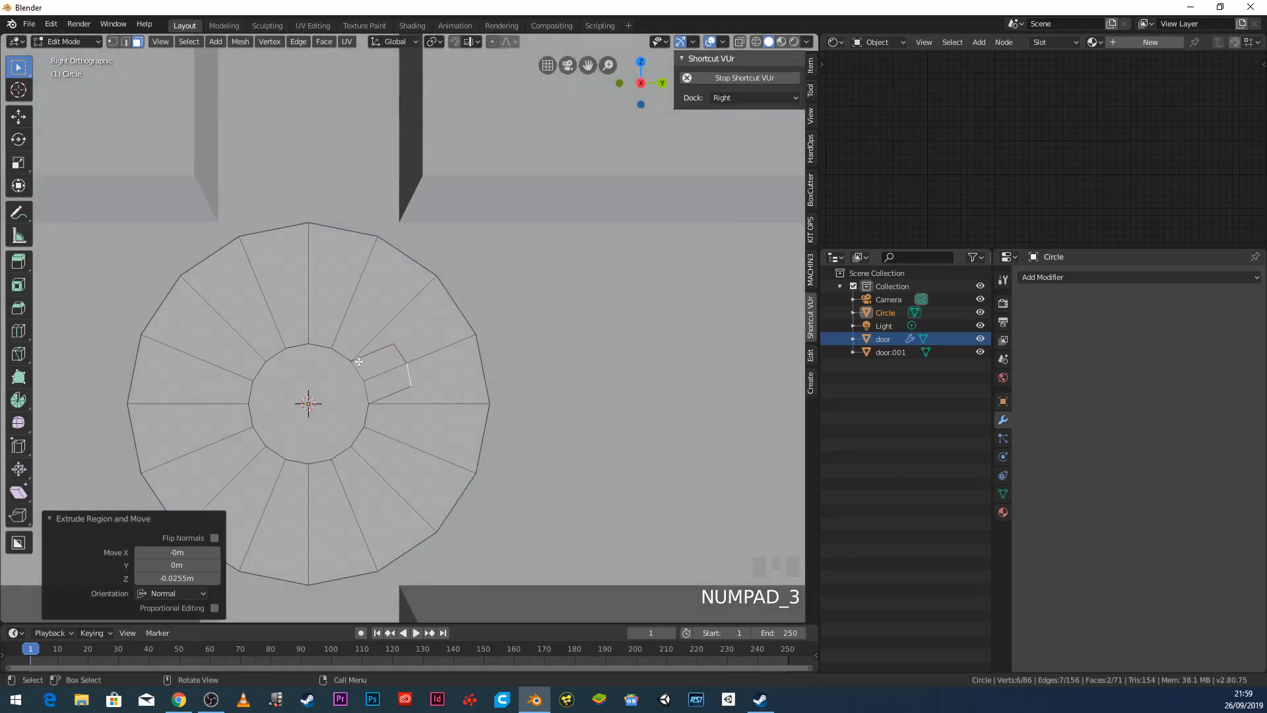
scroll(349, 360, down, 5)
scroll(396, 343, up, 6)
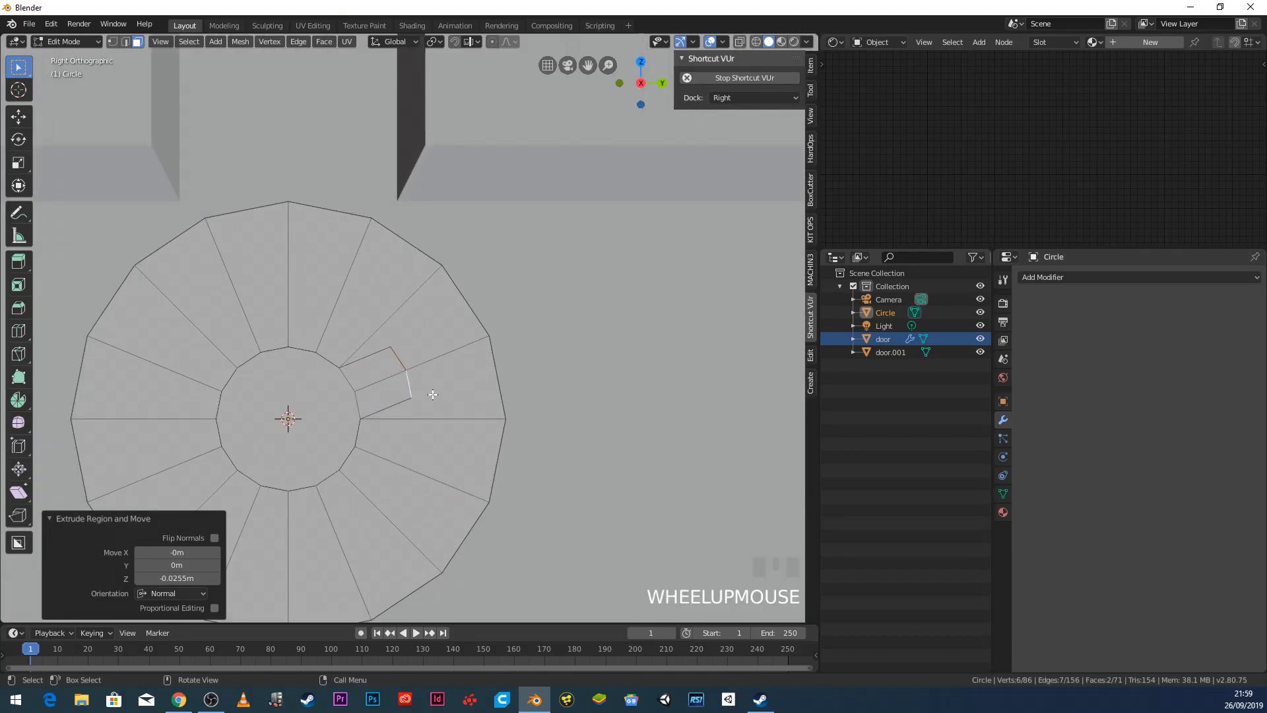
key(e)
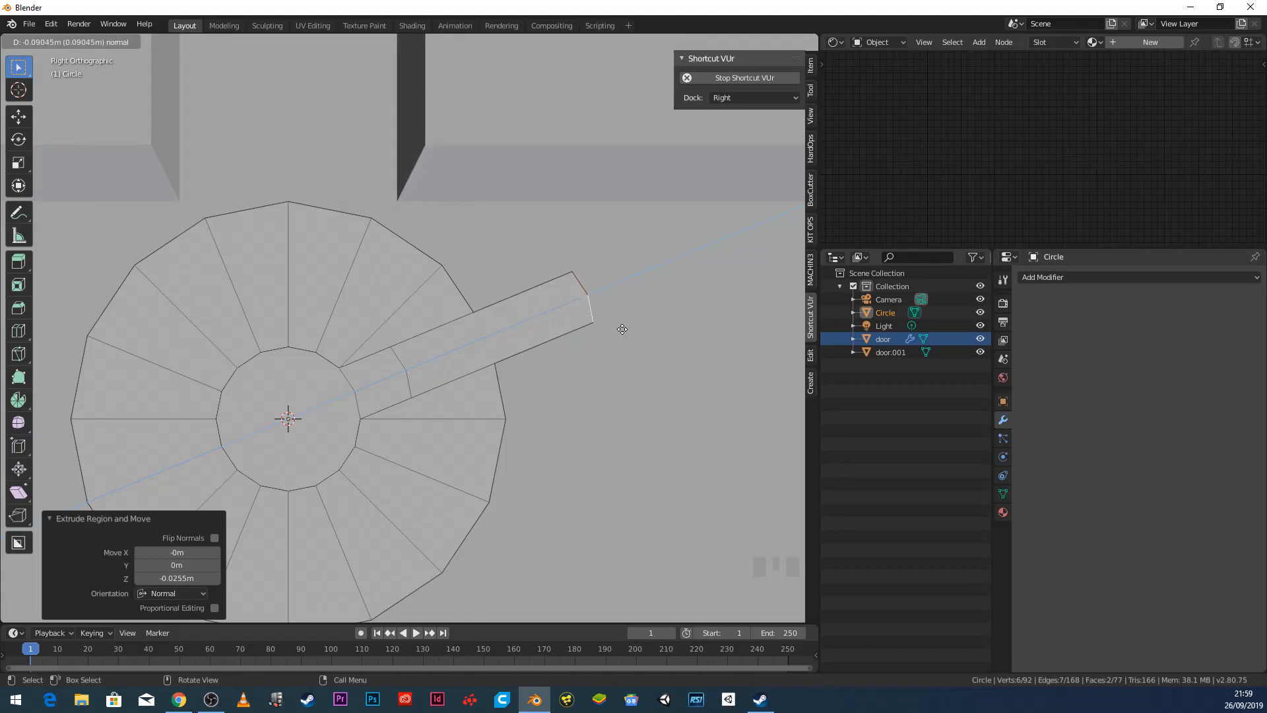
click(663, 311)
Step: Move the lever's end faces about 0.051 m down and 0.004 m along Y, and rotate them about 26.4° to square the tip
key(g)
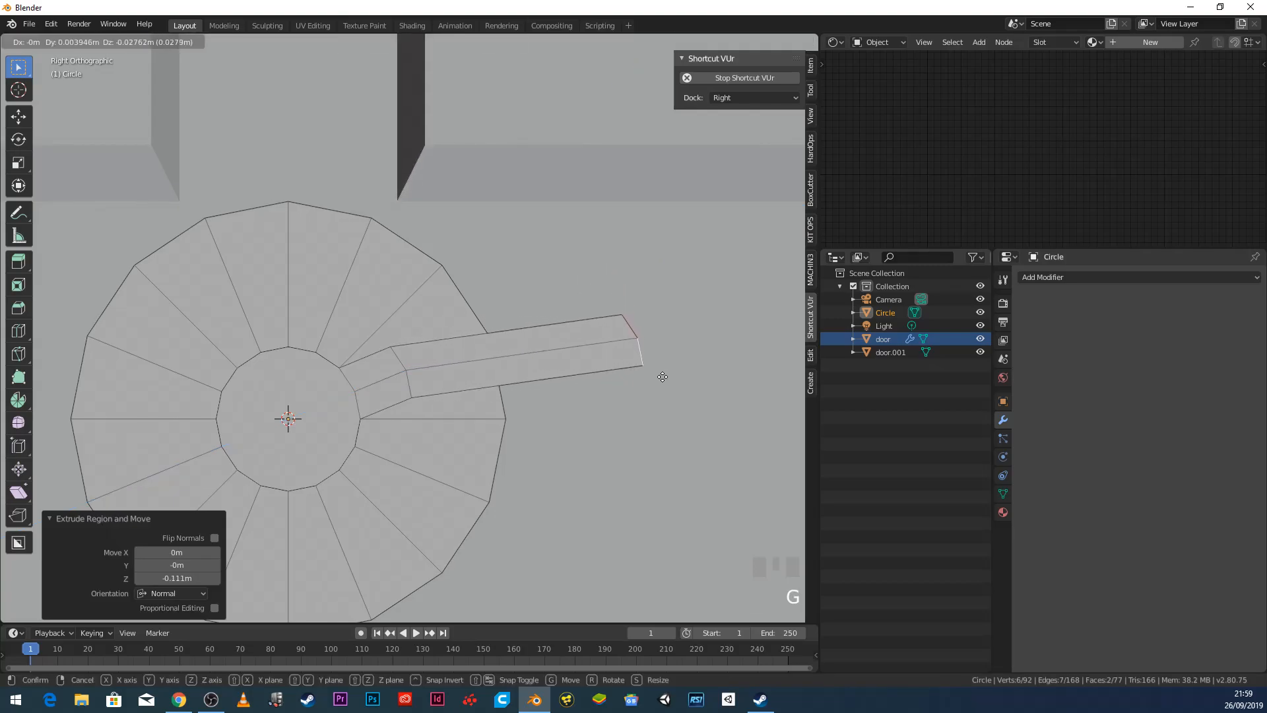
click(660, 432)
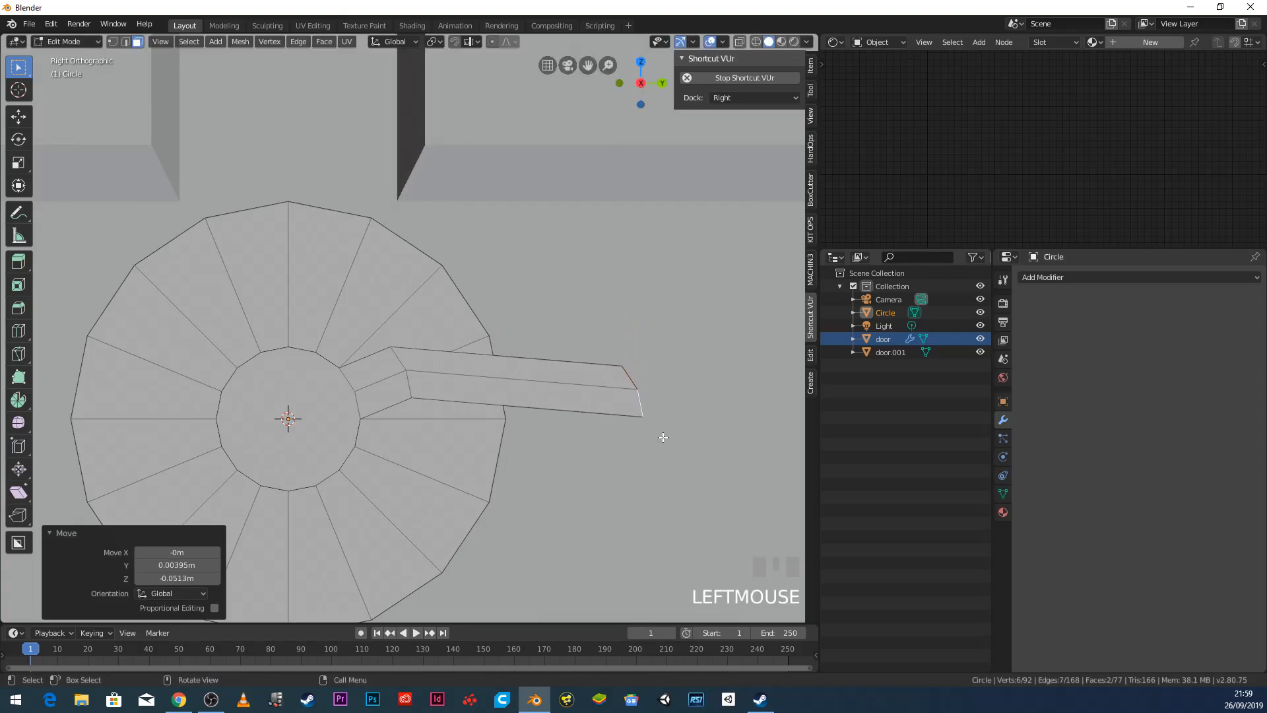
key(r)
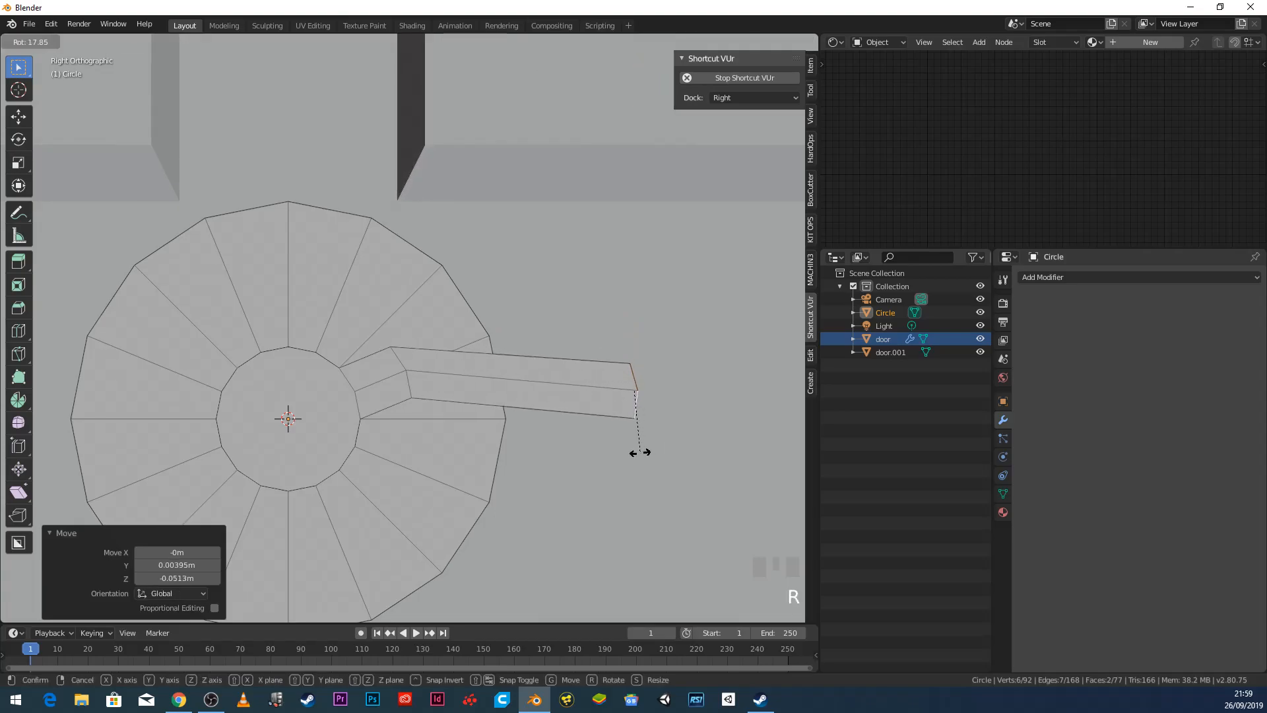
click(630, 449)
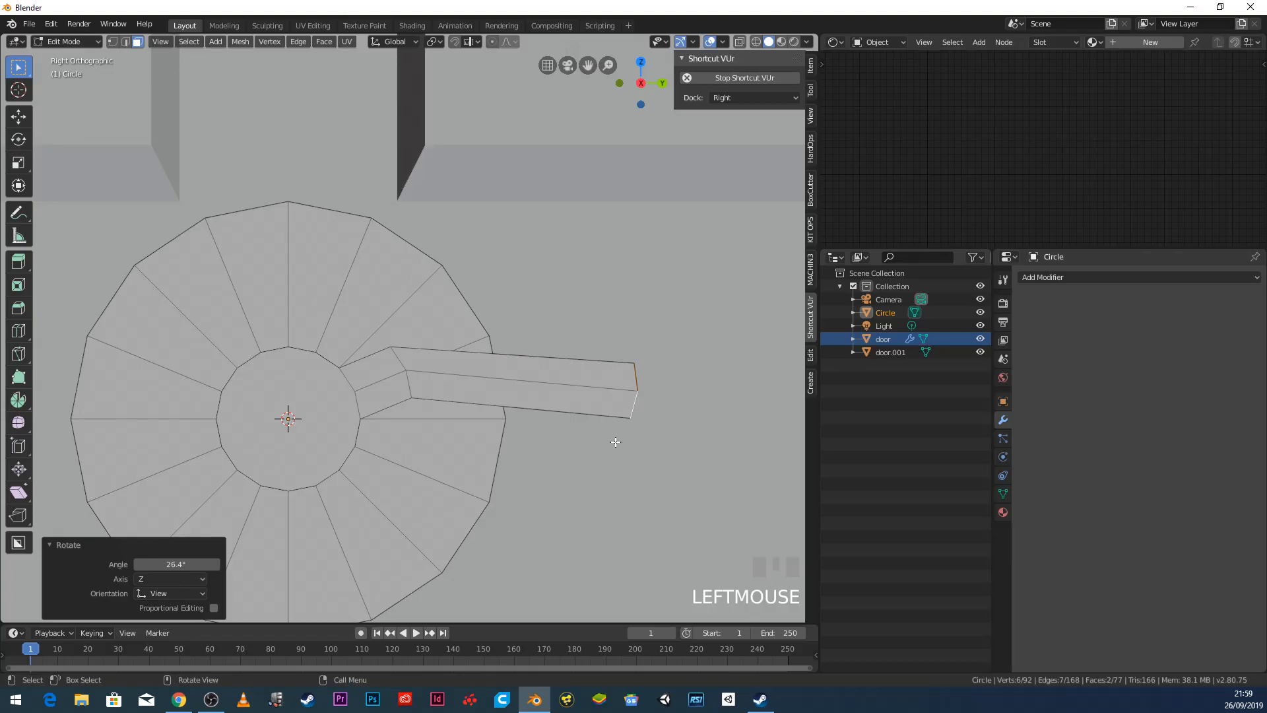
Step: Return to Object Mode and scale the whole handle down uniformly to about 0.55
scroll(594, 418, down, 5)
scroll(528, 400, down, 2)
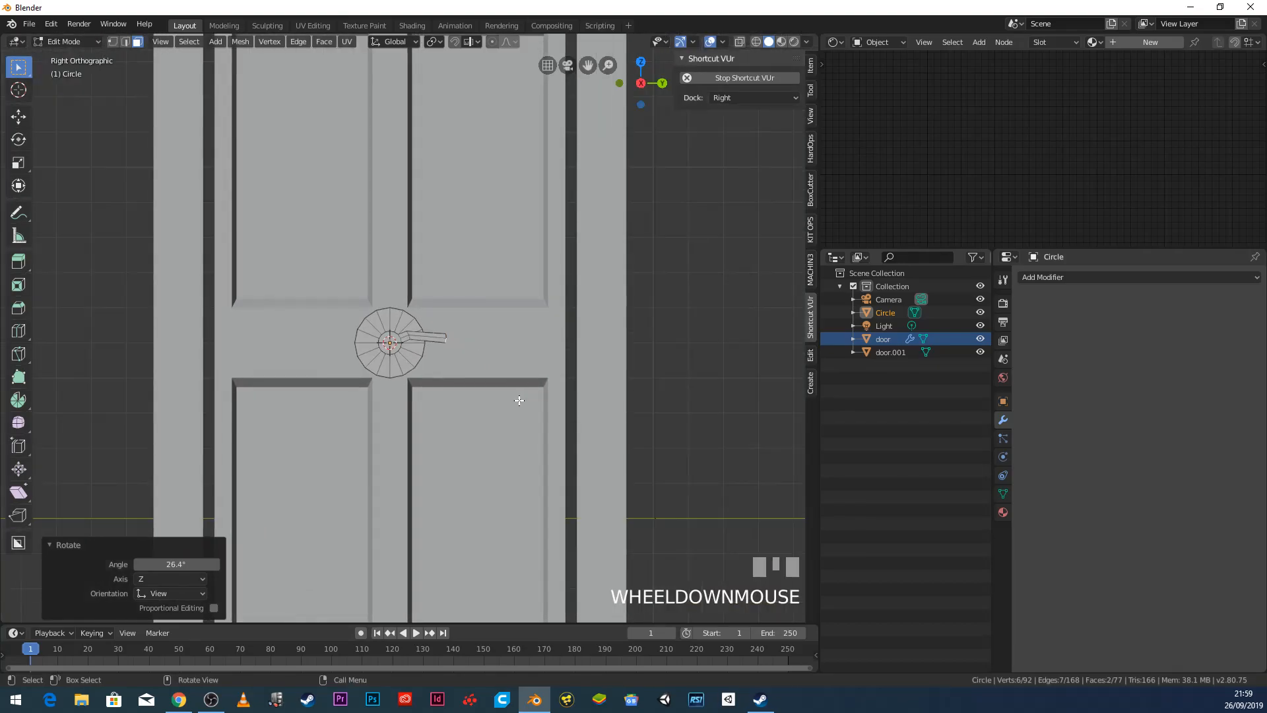
click(67, 41)
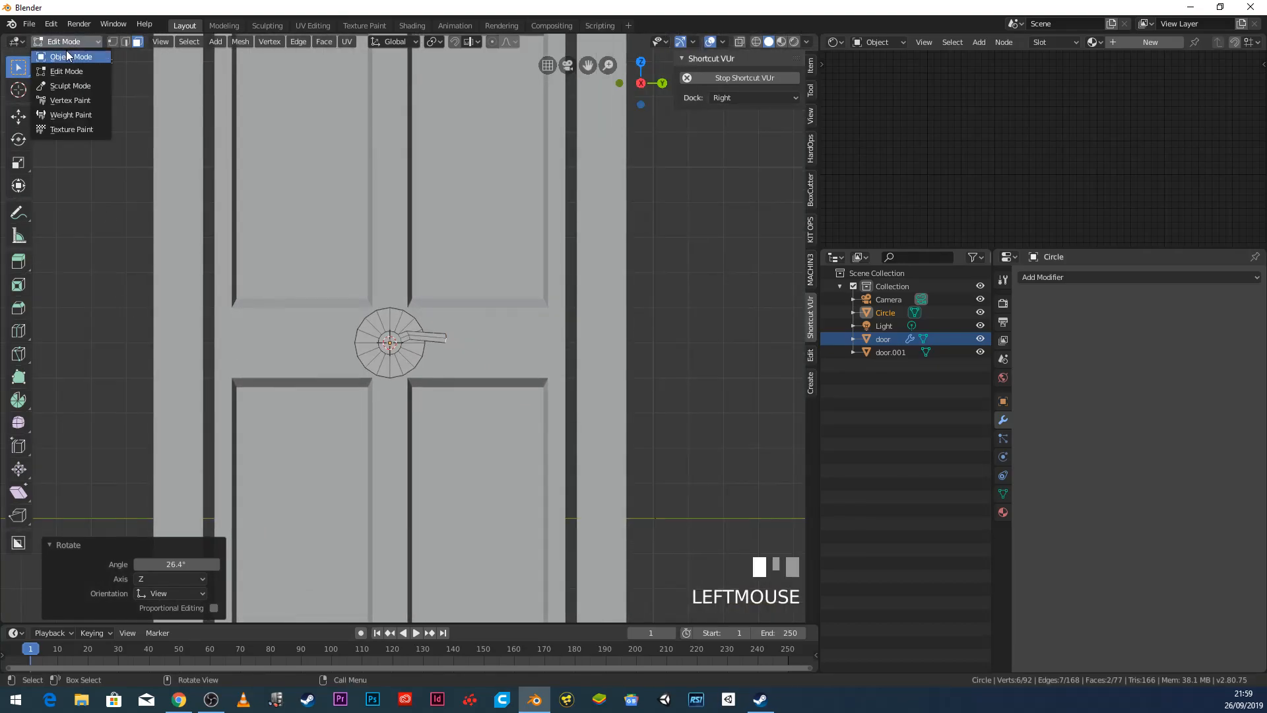
click(59, 59)
middle_drag(328, 367, 367, 425)
key(s)
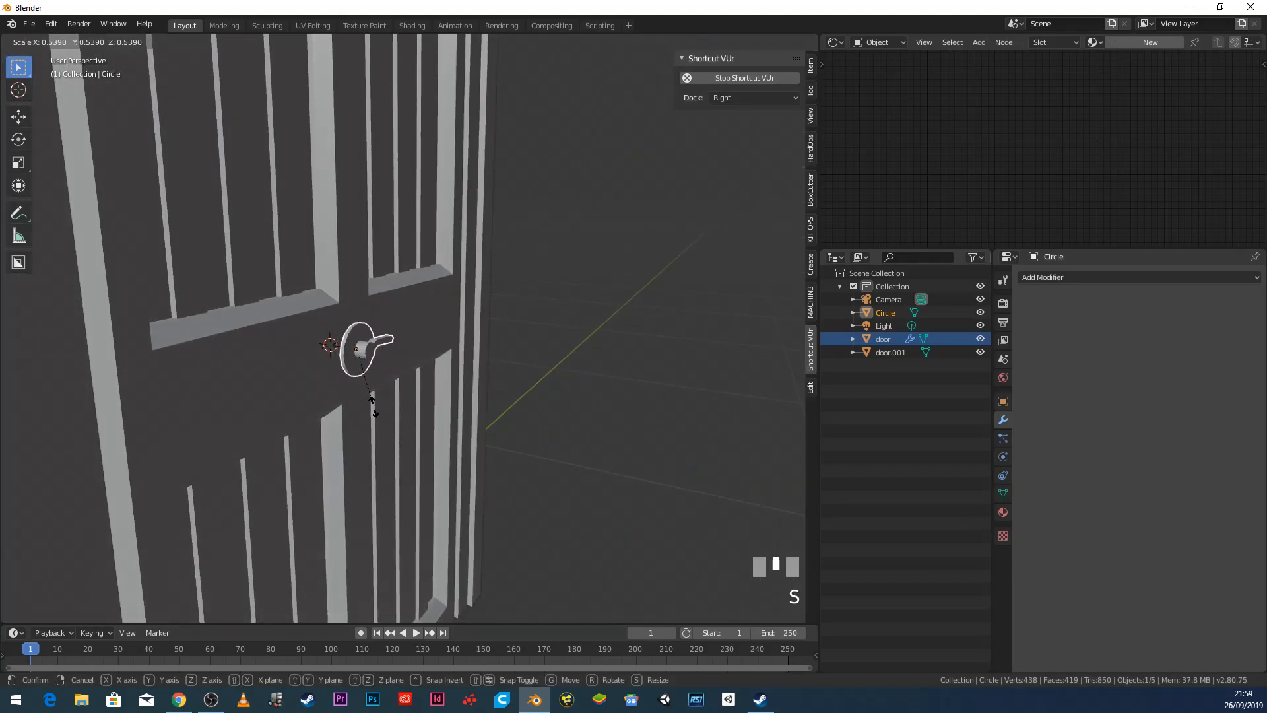
click(372, 414)
Step: Move the handle about -0.419 m along global Y, onto the door's side stile
mouse_move(373, 414)
middle_down()
mouse_move(303, 422)
mouse_move(251, 462)
mouse_move(374, 434)
middle_up()
key(g)
key(y)
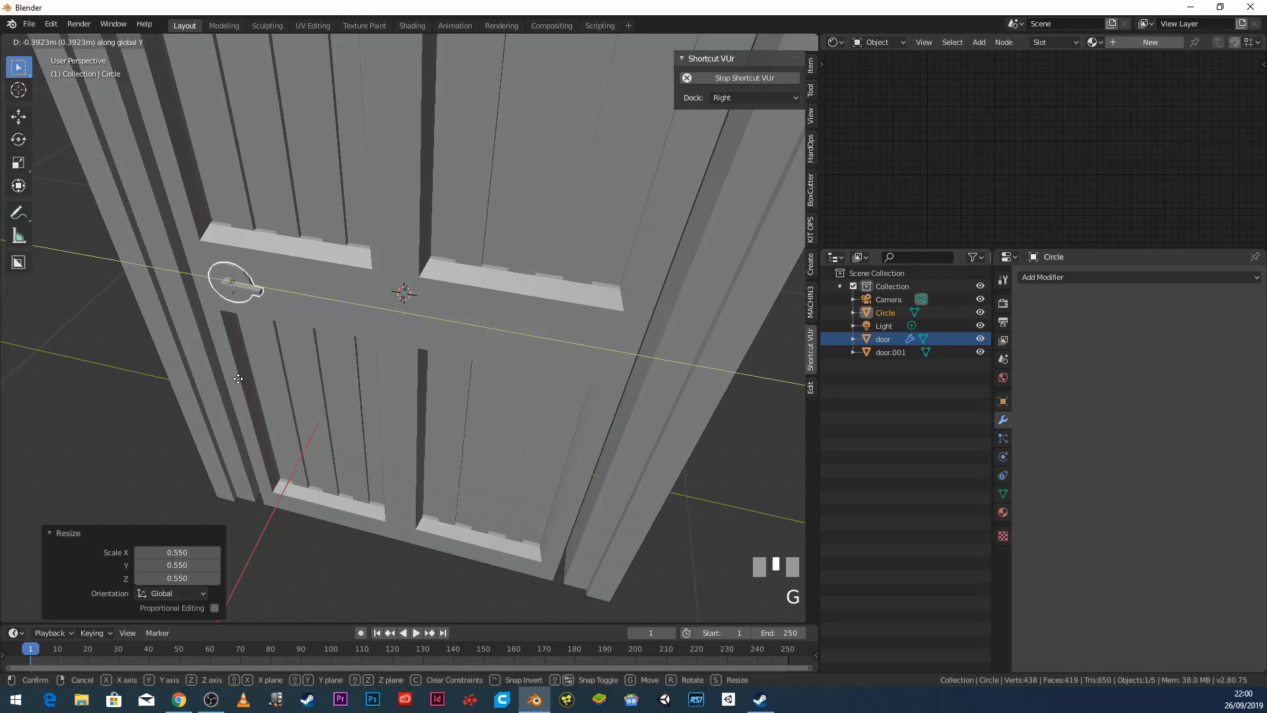
click(228, 374)
Step: Examine the whole door and frame with the handle in place from several angles
scroll(228, 359, down, 3)
middle_drag(228, 358, 425, 263)
scroll(422, 223, down, 3)
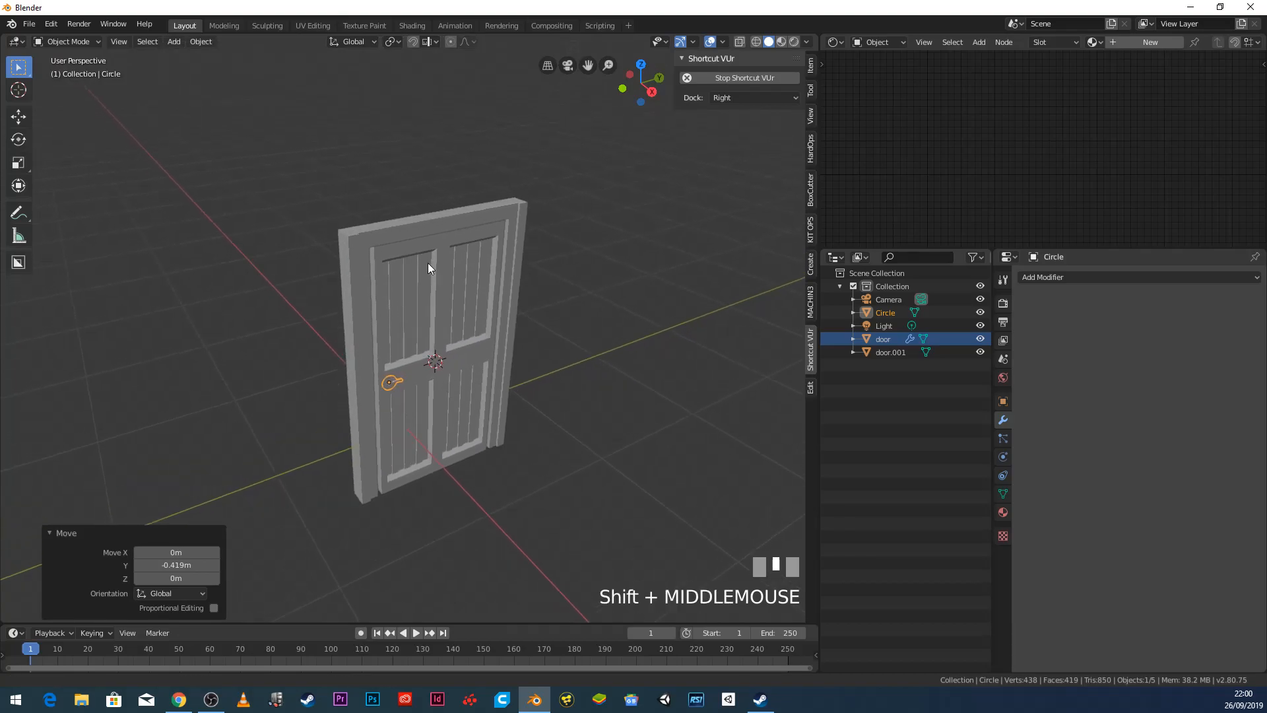
scroll(437, 263, up, 3)
click(390, 210)
click(384, 191)
click(398, 411)
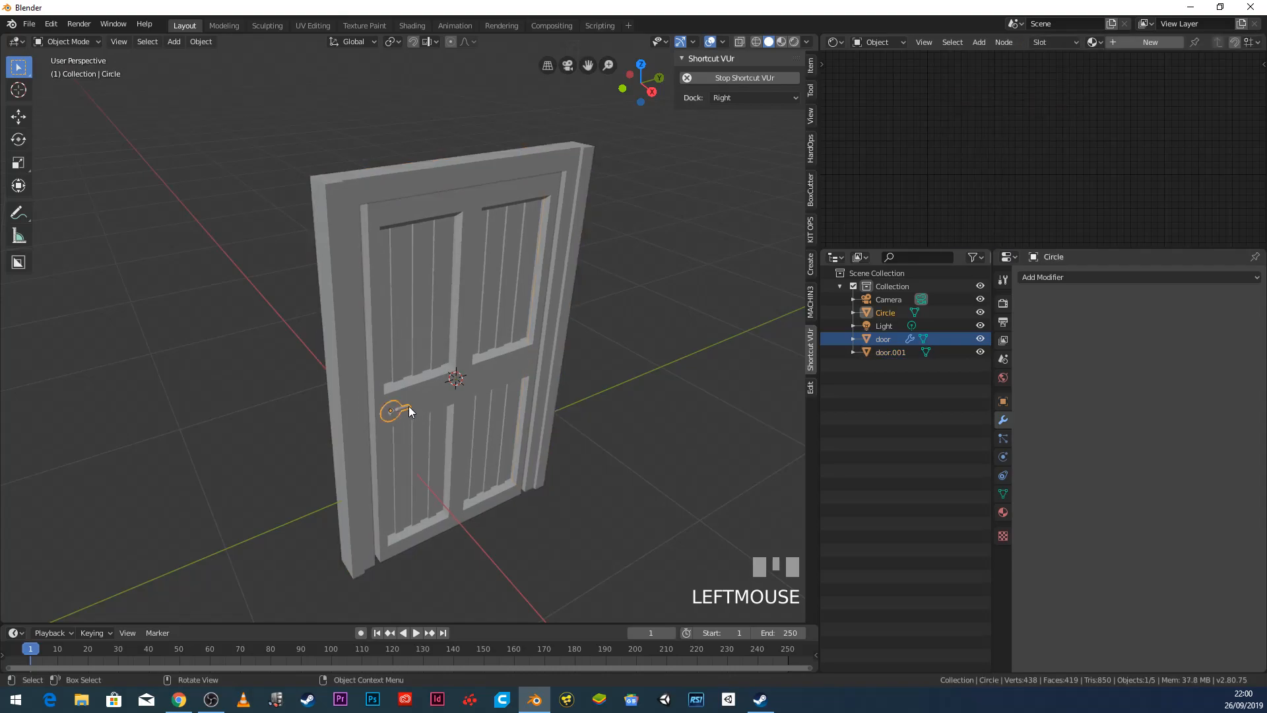
shift+middle_drag(394, 429, 454, 443)
shift+middle_drag(489, 422, 433, 367)
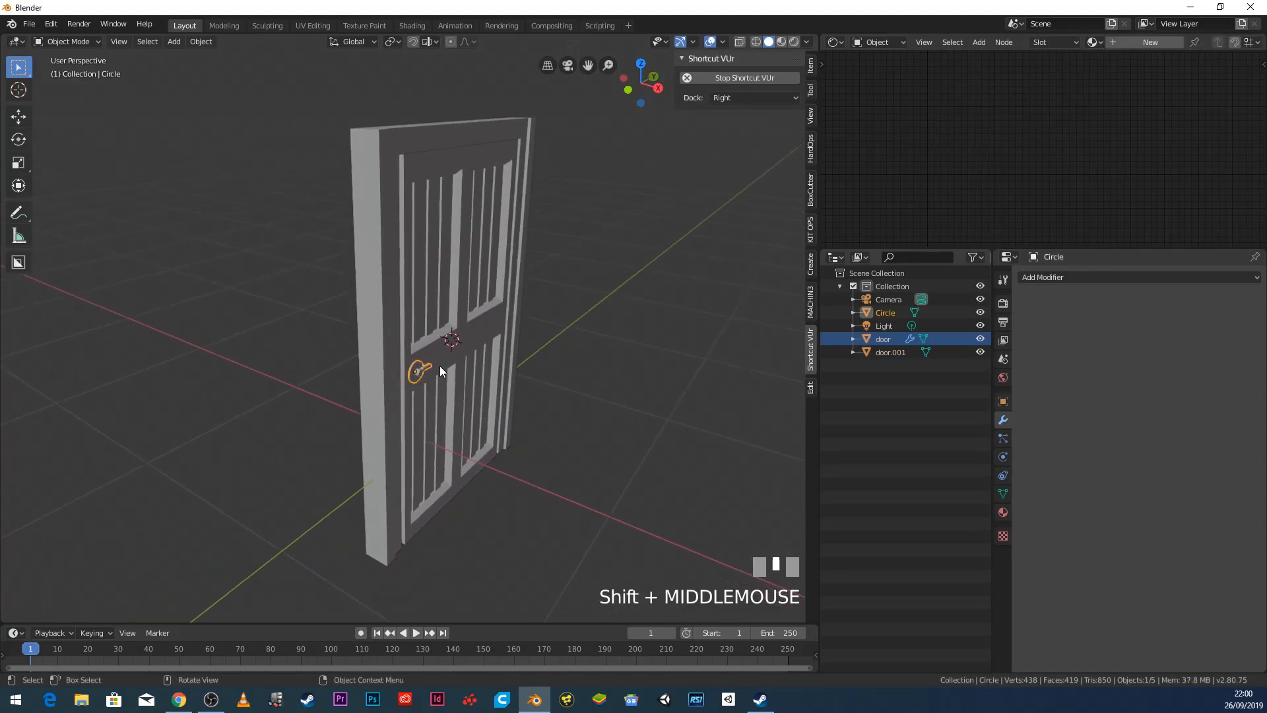
scroll(469, 370, up, 2)
scroll(469, 374, down, 2)
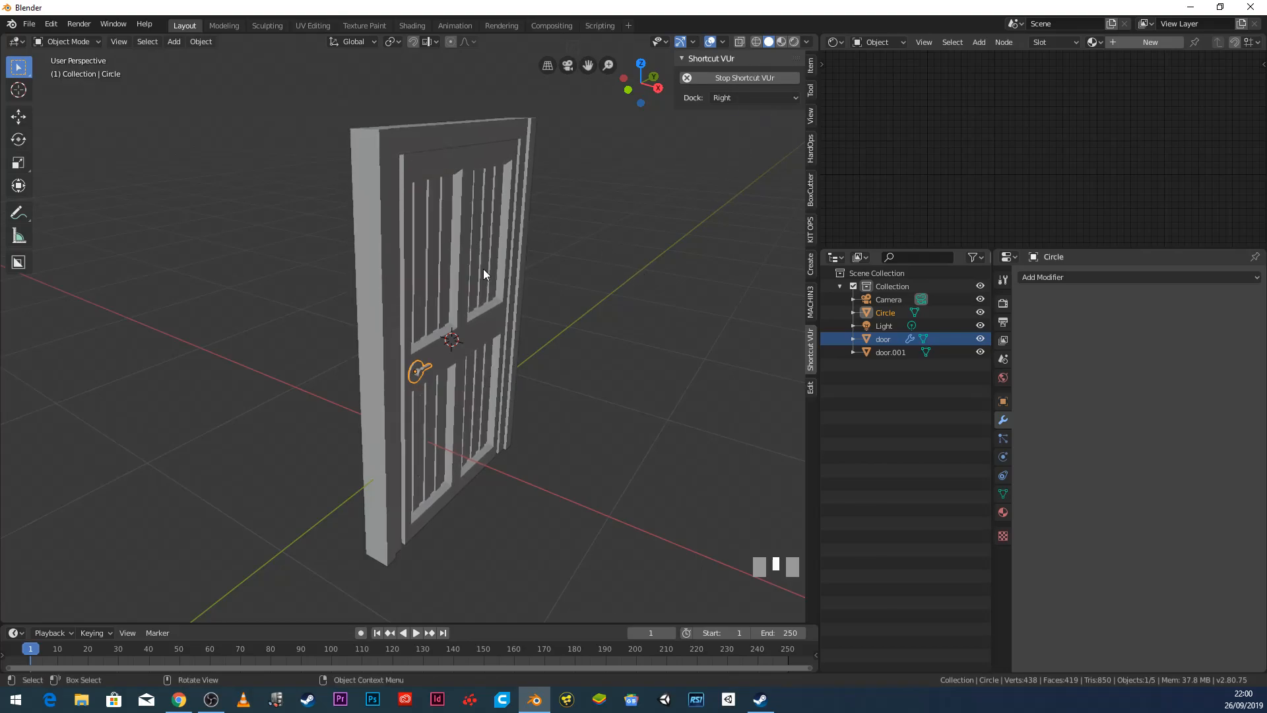
Step: Choose Eevee as the render engine and switch the viewport to rendered shading
click(1004, 303)
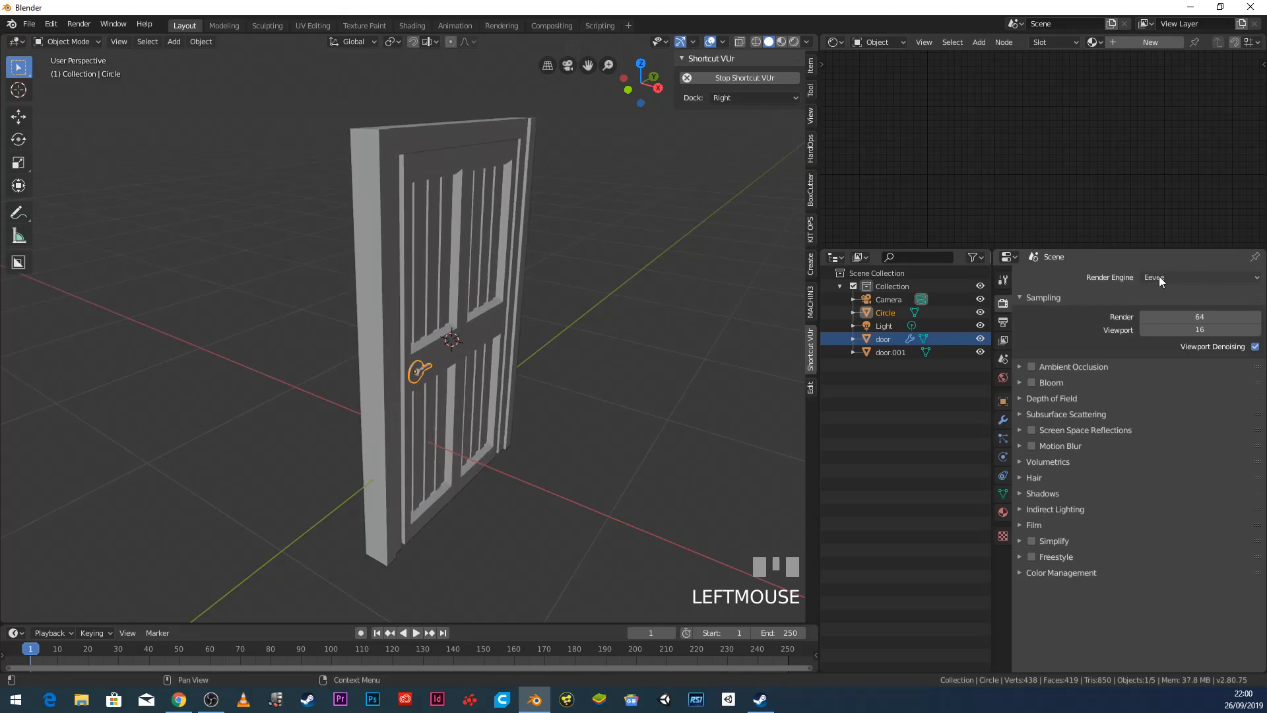
click(1160, 273)
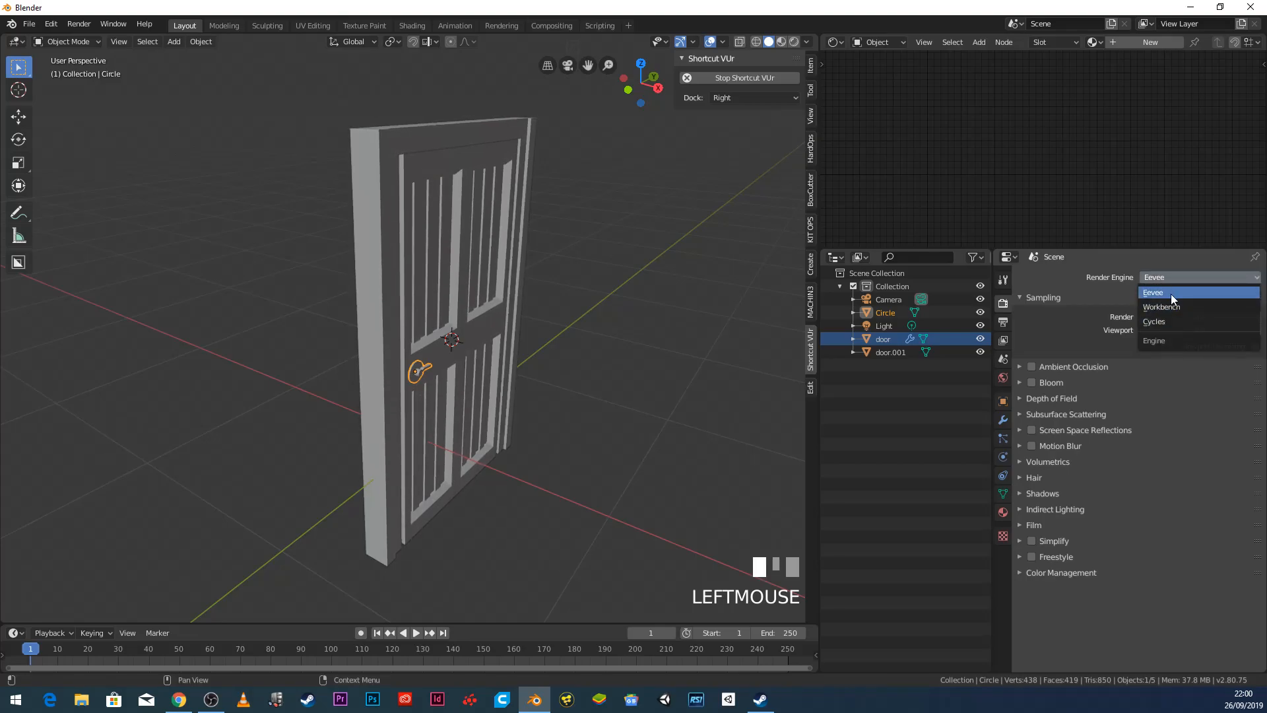
click(1171, 295)
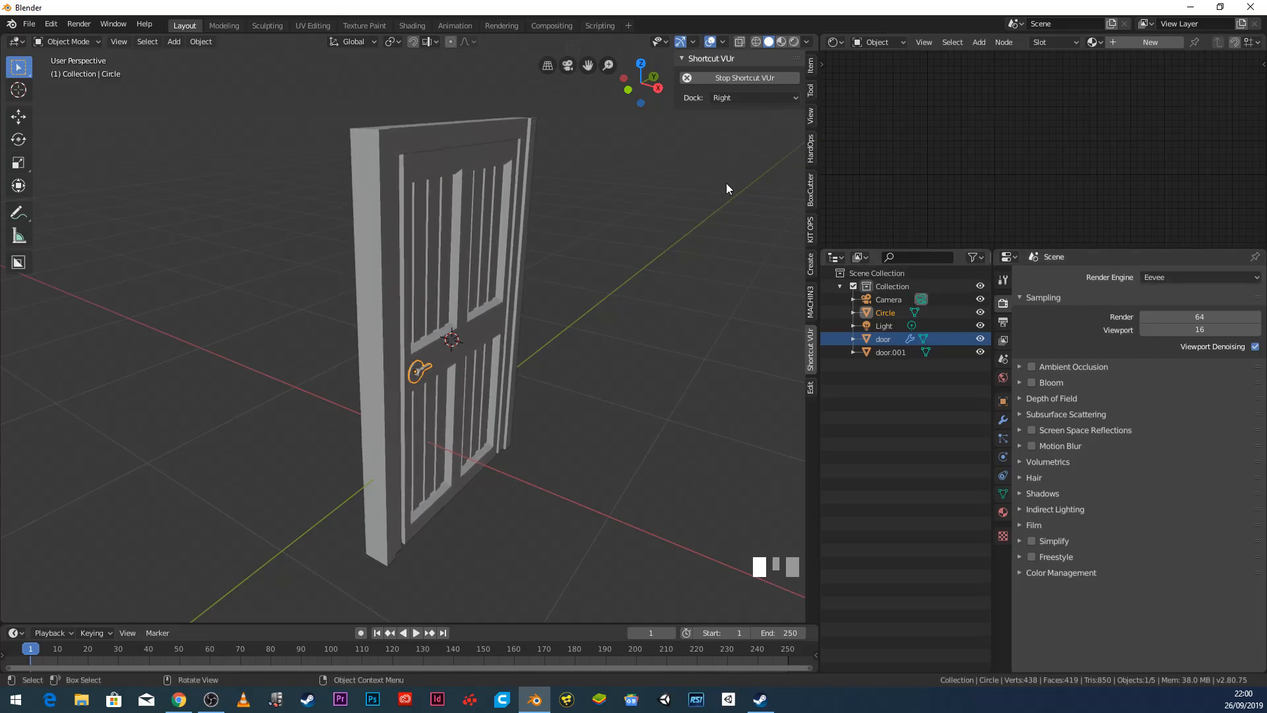
click(794, 42)
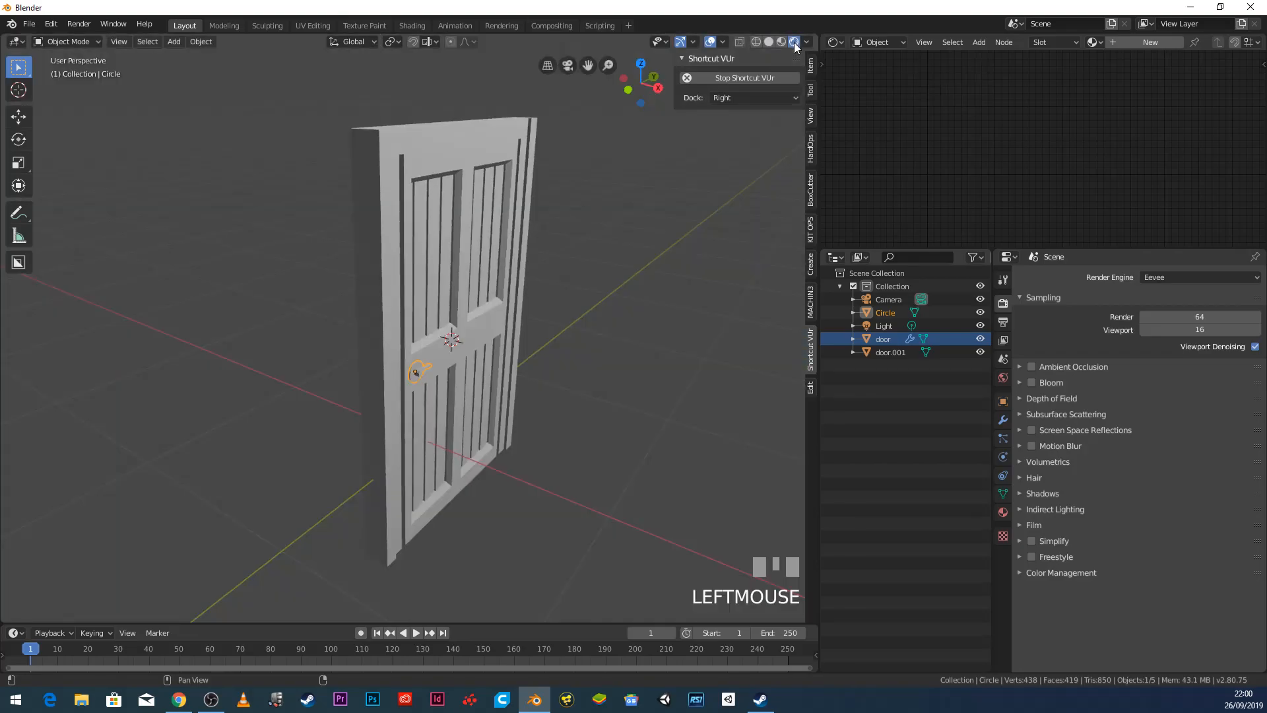
Step: Select the scene light and move it close to the door, about -2.55 m in X, -1.6 m in Y and -4.68 m in Z
middle_drag(625, 330, 381, 342)
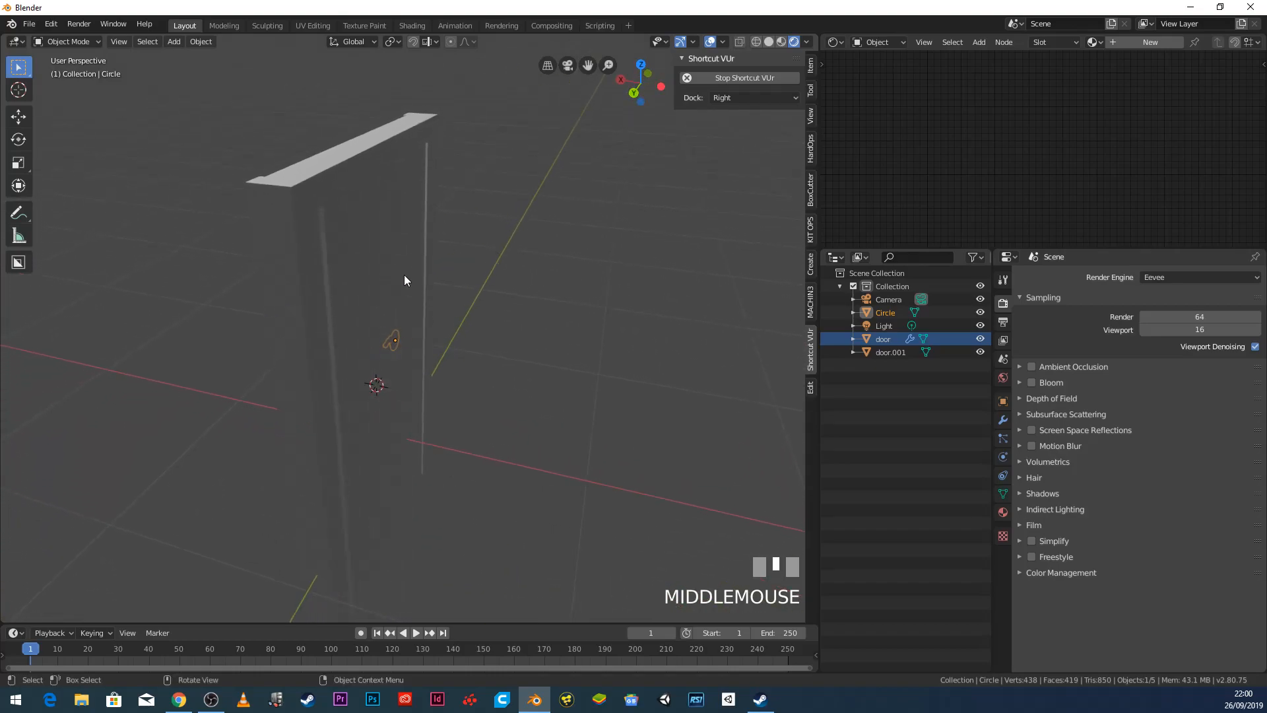
scroll(405, 275, down, 8)
middle_drag(410, 279, 527, 190)
click(530, 184)
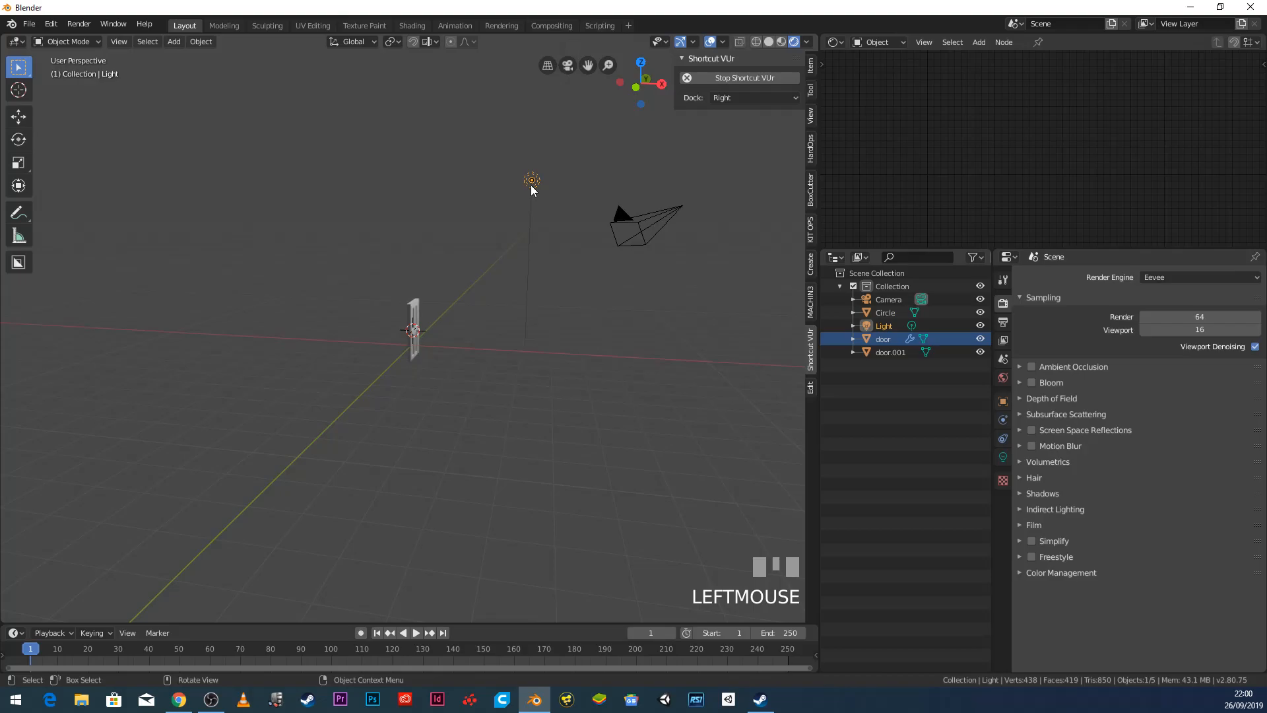
key(g)
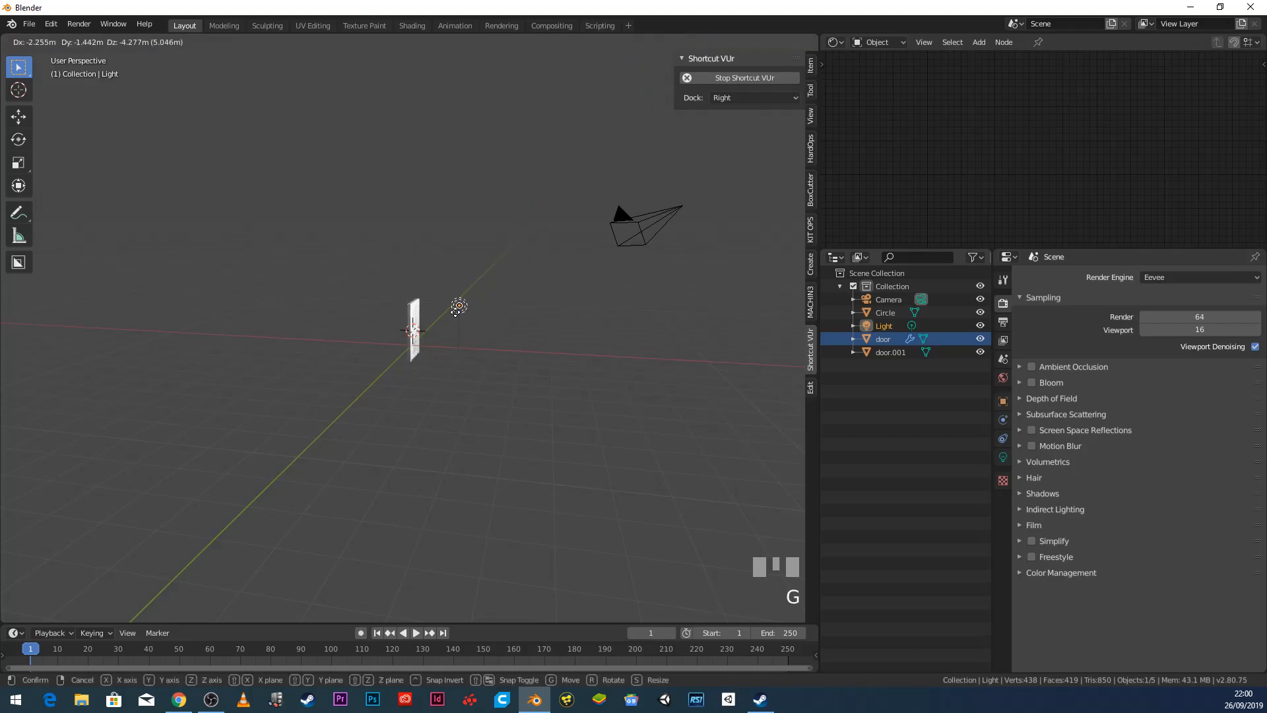
click(449, 328)
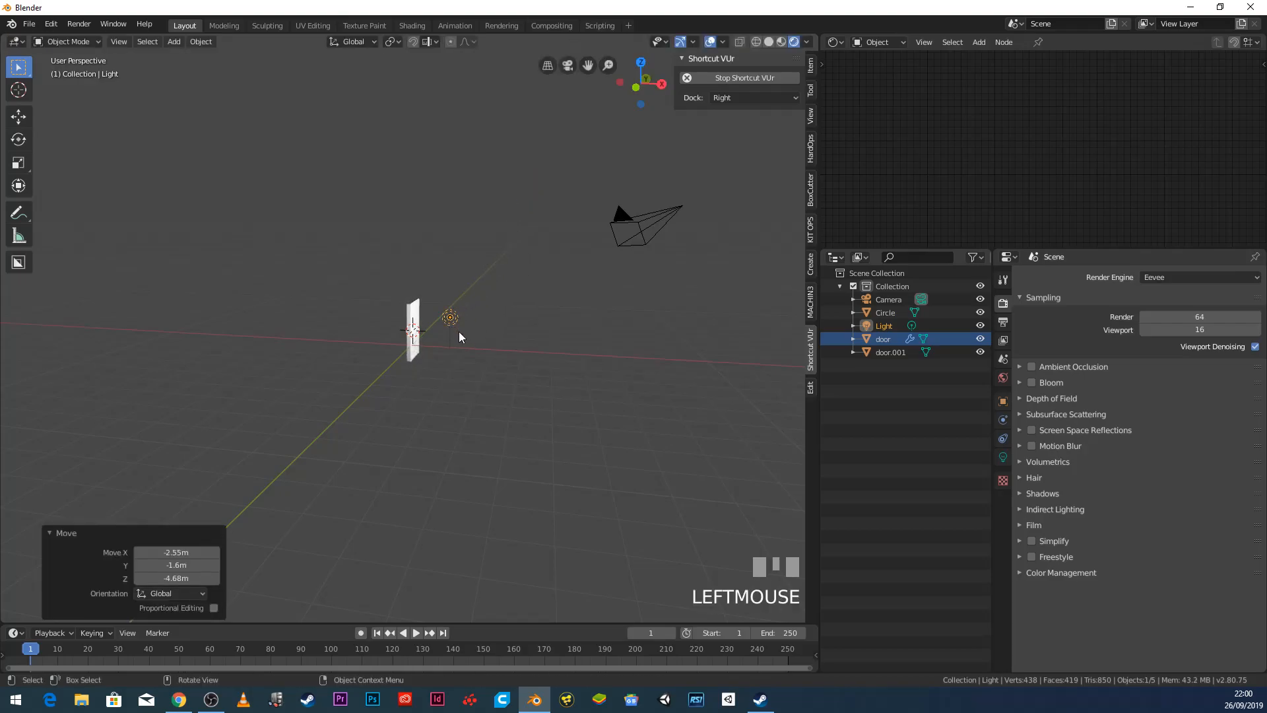
Step: From the top view, move the light about -0.129 m in X and 0.892 m in Y to sit in front of the door
key(KP_7)
scroll(459, 331, up, 3)
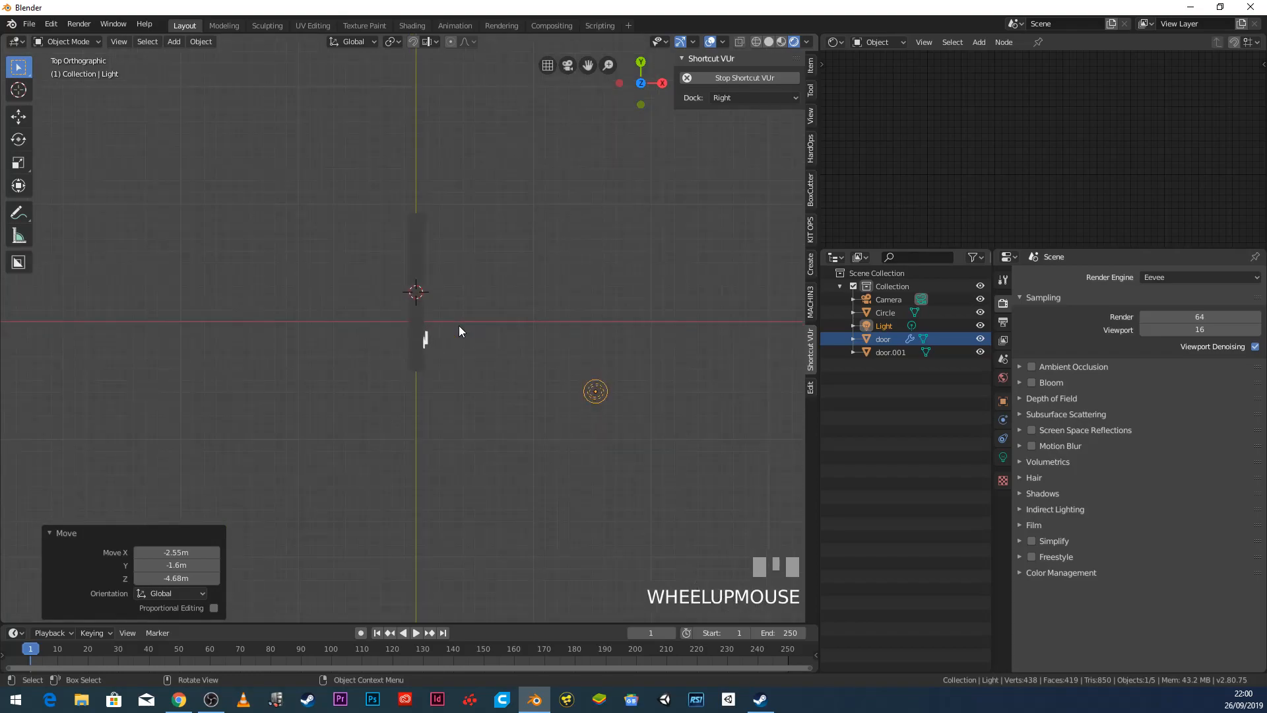
key(g)
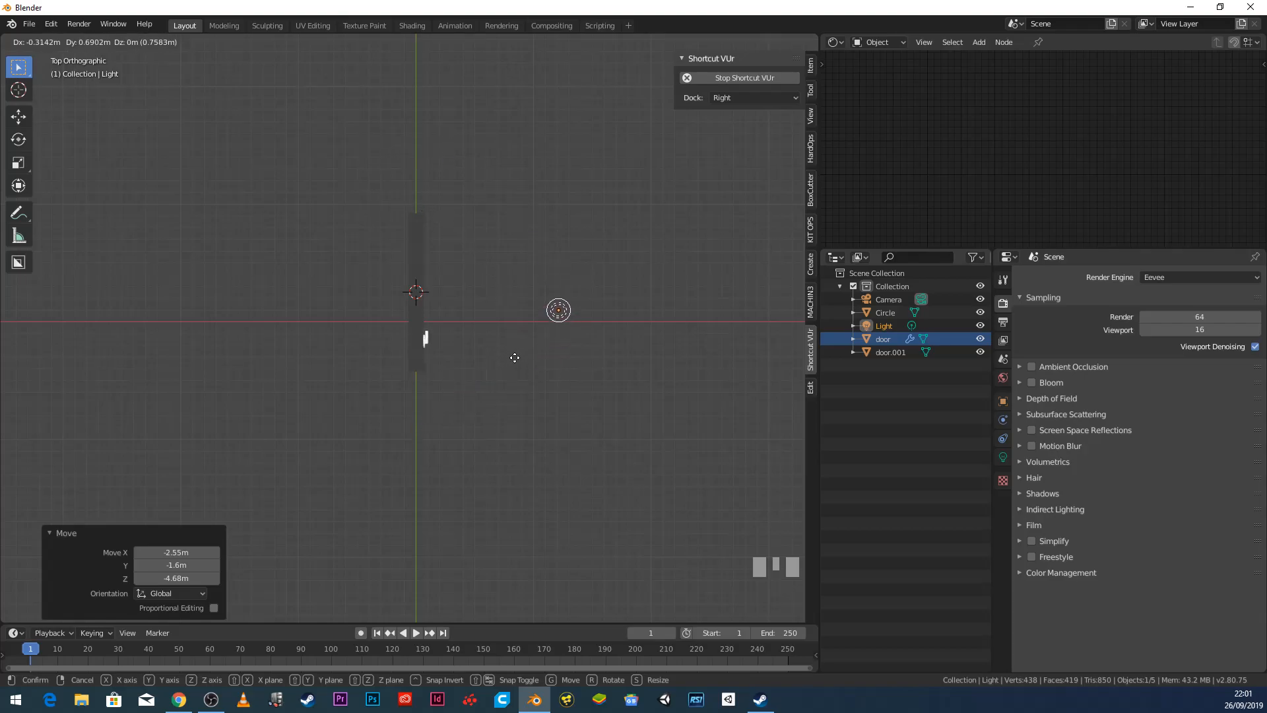
click(538, 332)
middle_drag(539, 336, 419, 261)
scroll(433, 271, up, 4)
scroll(475, 276, down, 4)
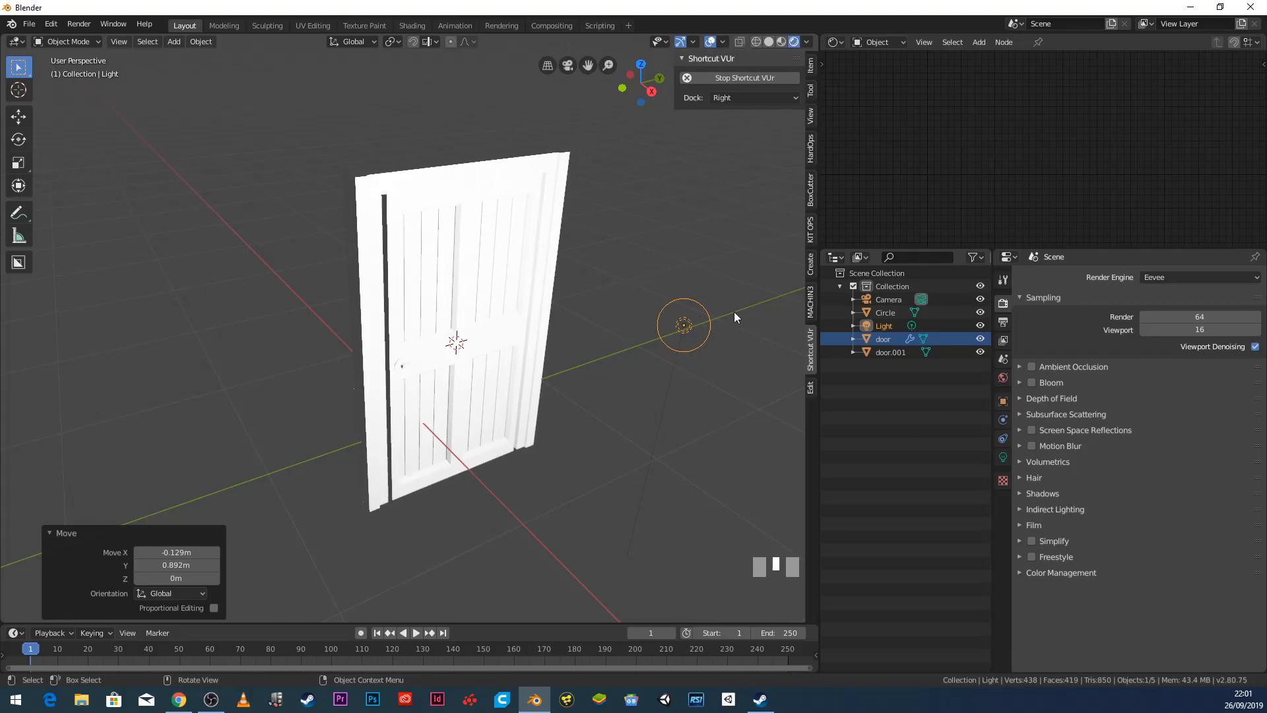
Step: Set the point light's power to 50 W
click(1004, 457)
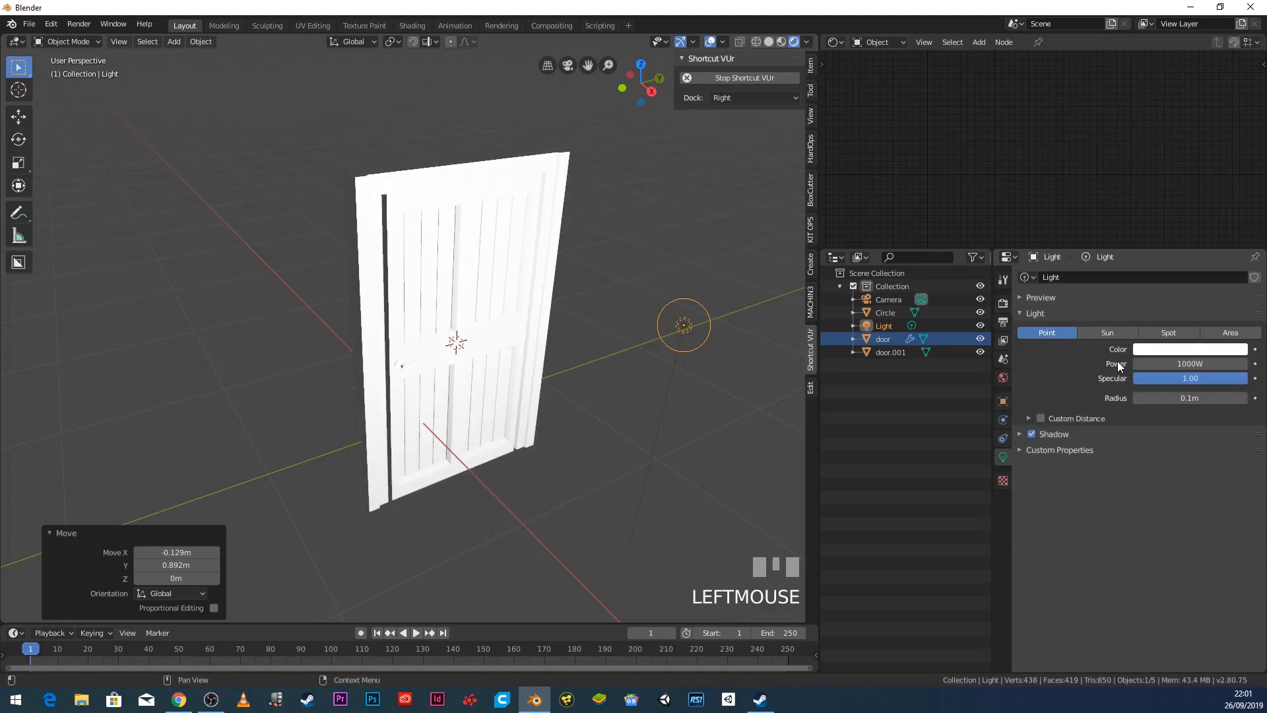
click(1181, 363)
text(50)
key(Return)
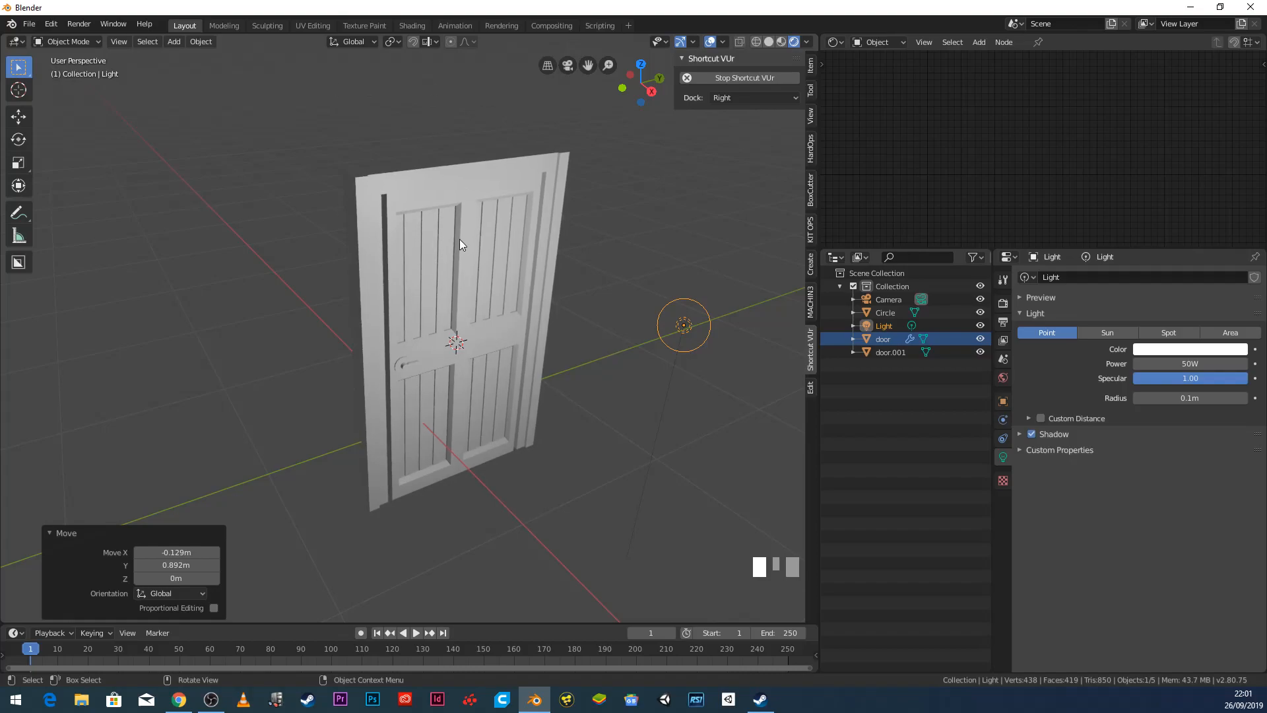
middle_drag(470, 363, 461, 328)
scroll(453, 264, up, 3)
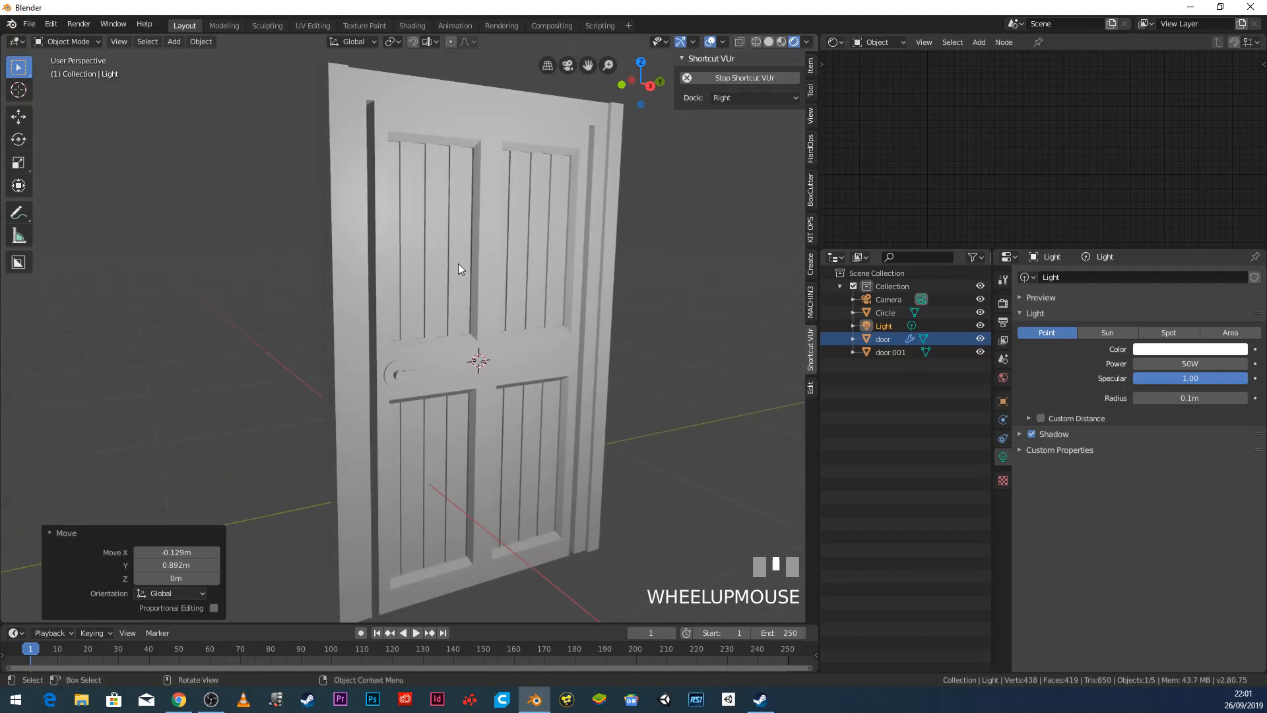
Step: Rename the door panel's material to "wood white"
click(425, 219)
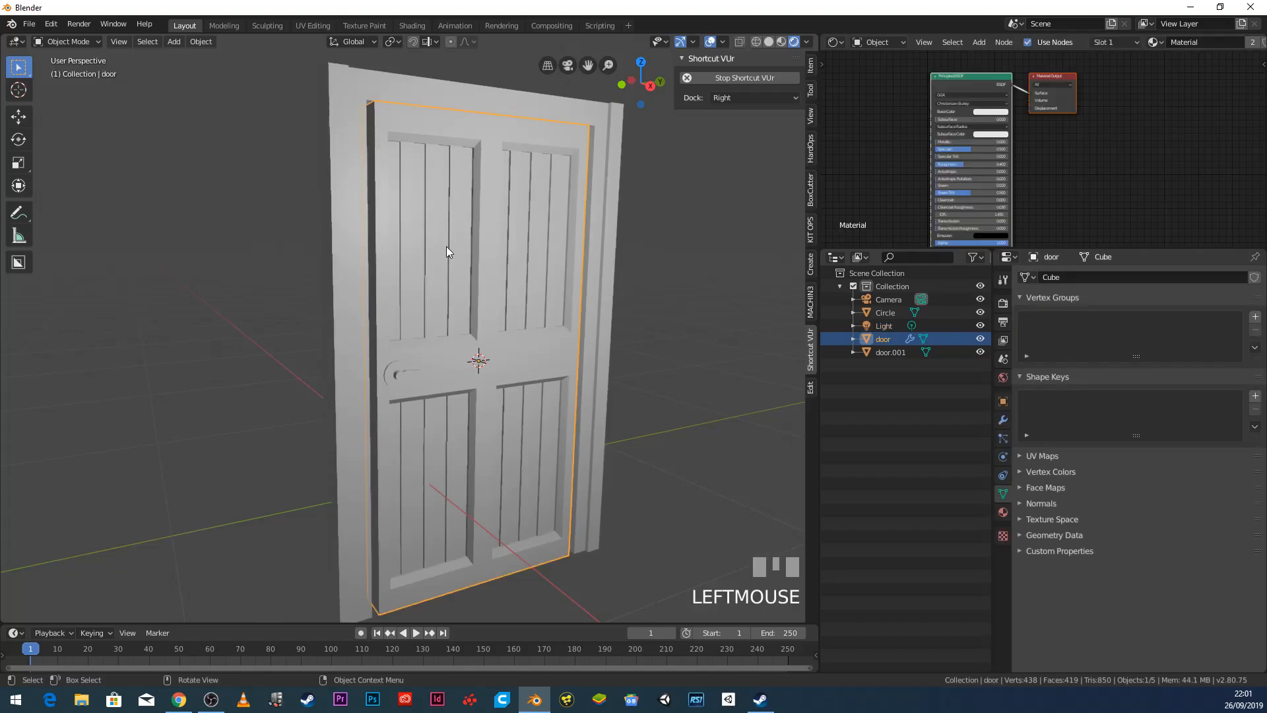
click(1004, 513)
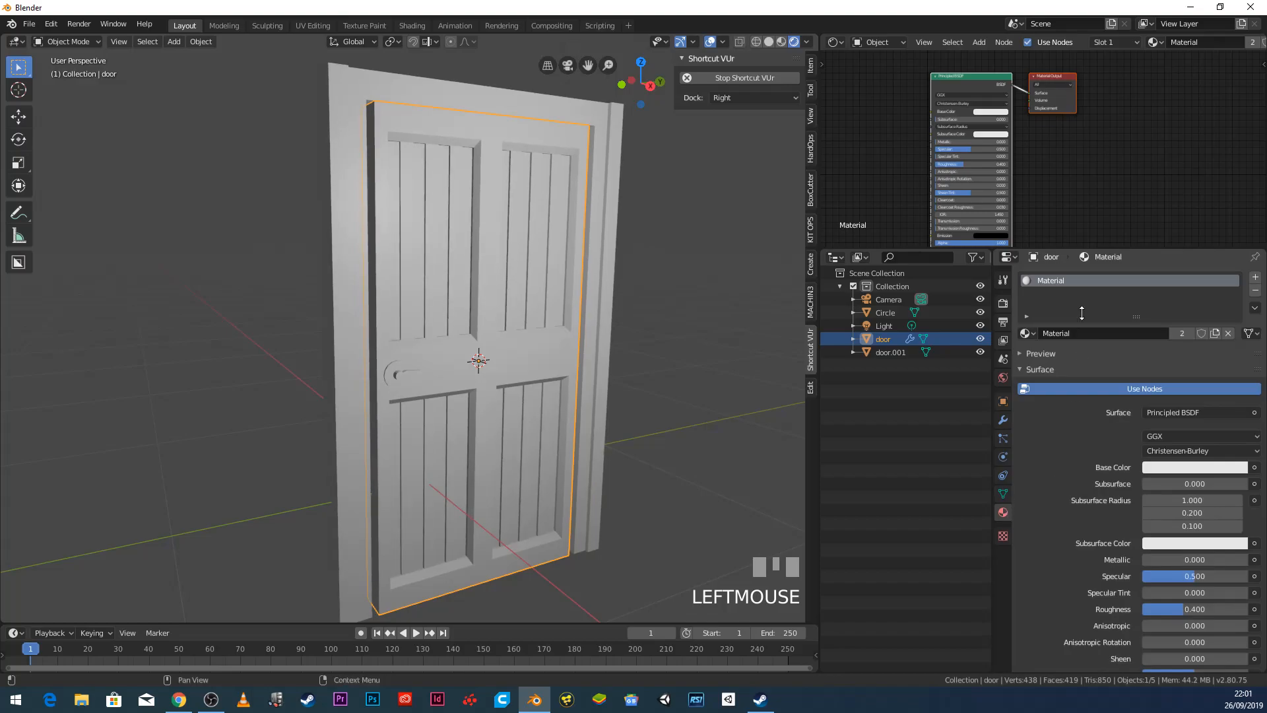
click(1100, 332)
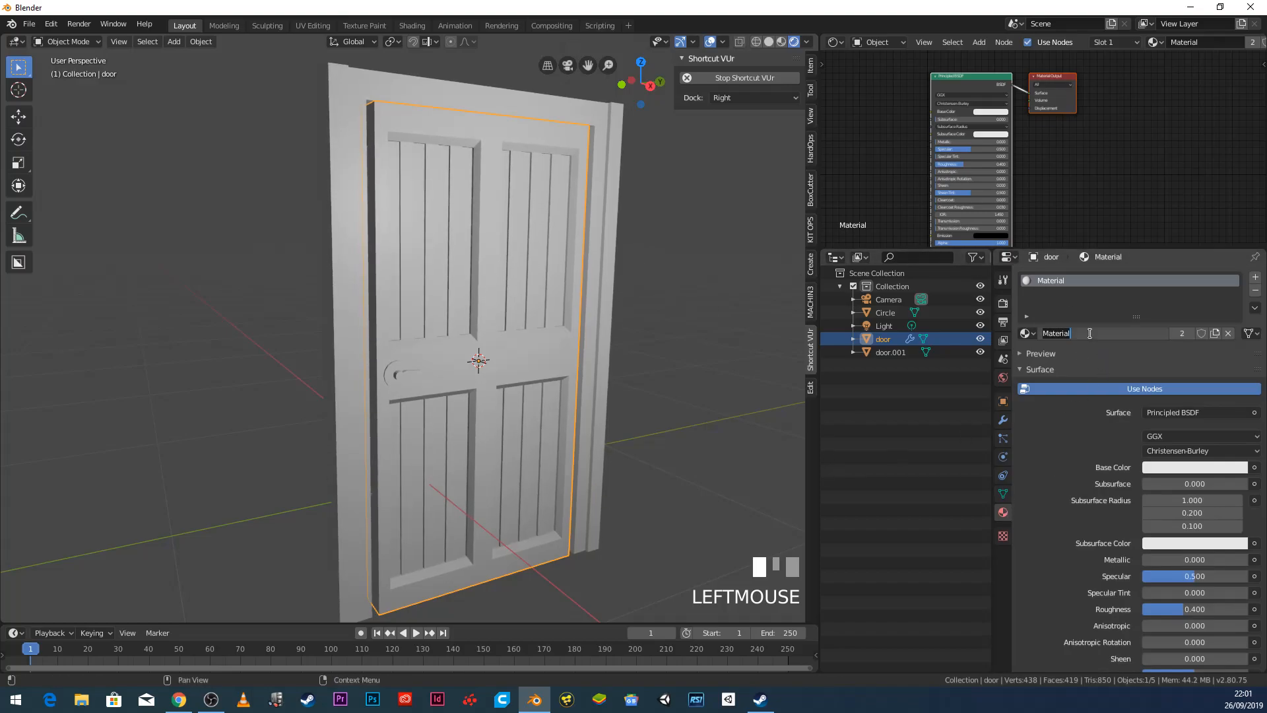
text(wood white)
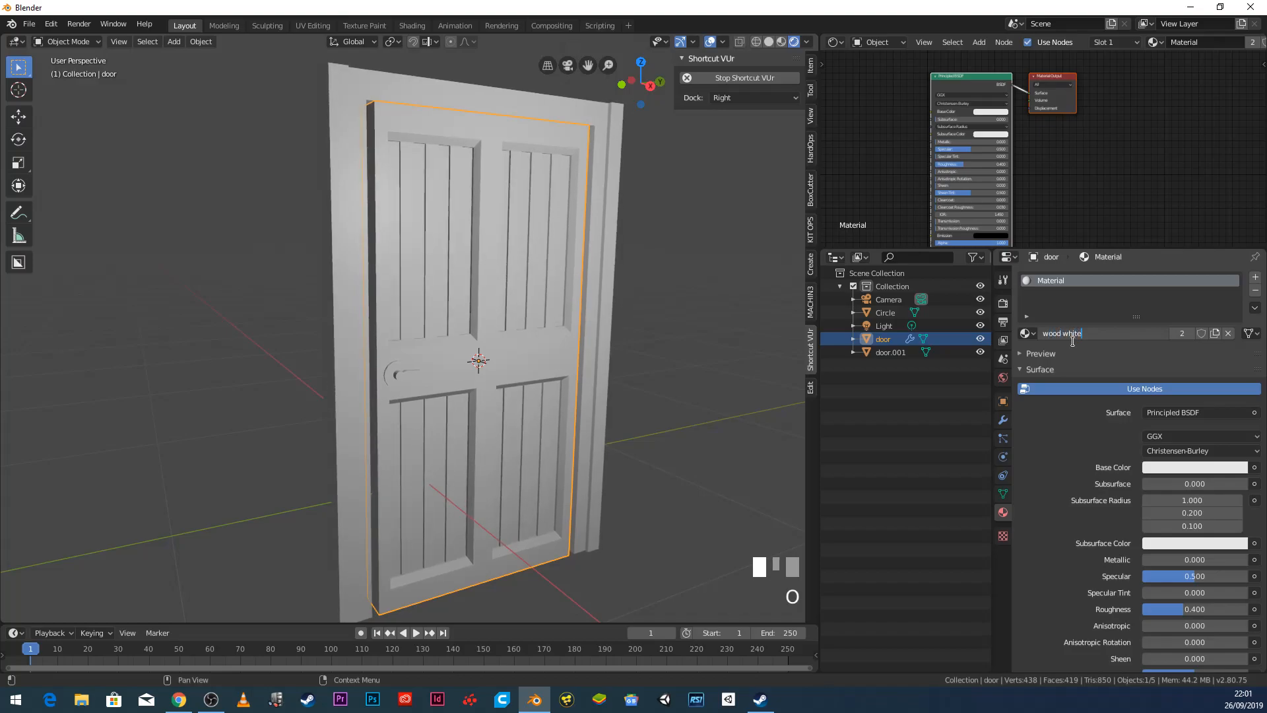
key(Return)
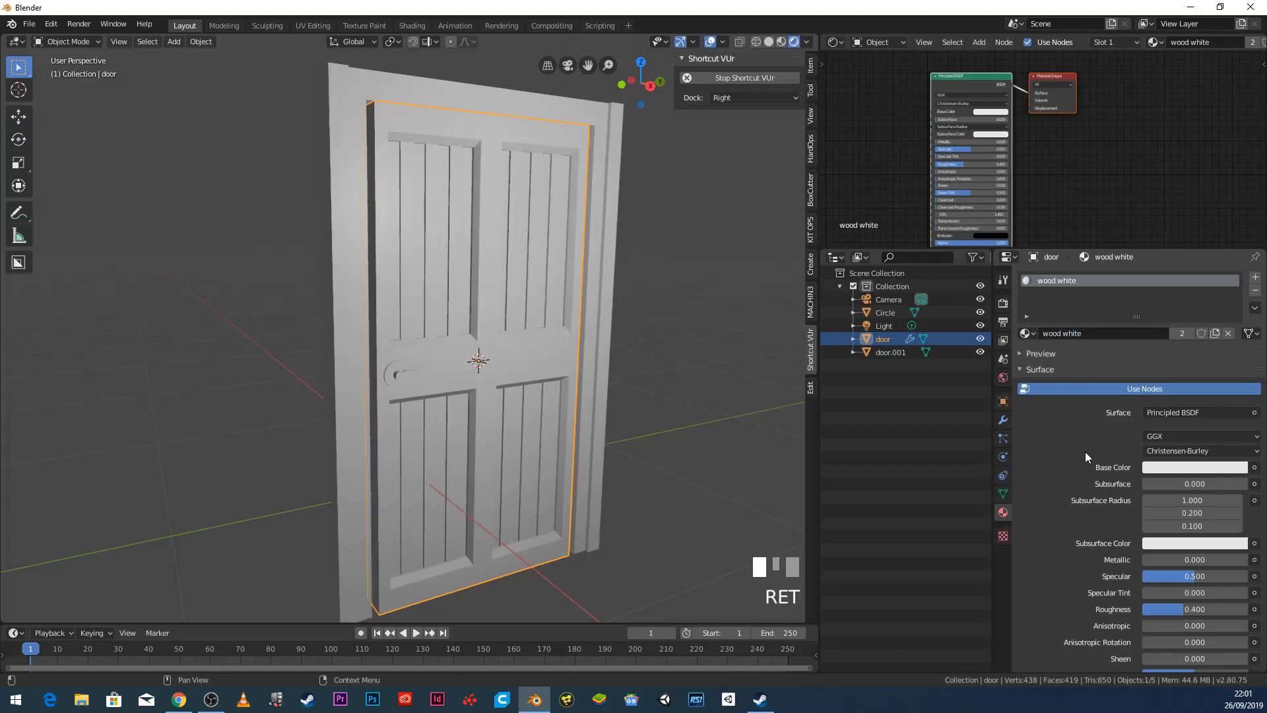
Step: Set the base colour of the door's "wood white" material to a pale cream, about hue 0.132 and saturation 0.217
click(1180, 469)
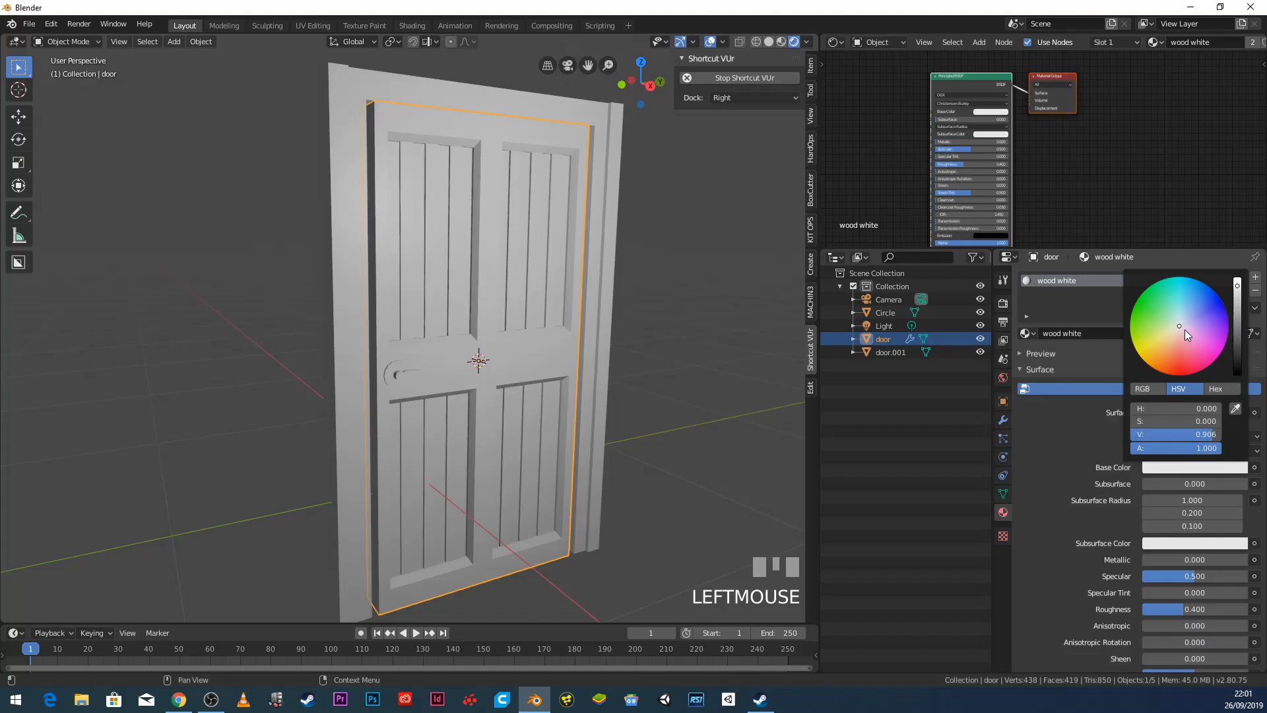
drag(1178, 326, 1172, 334)
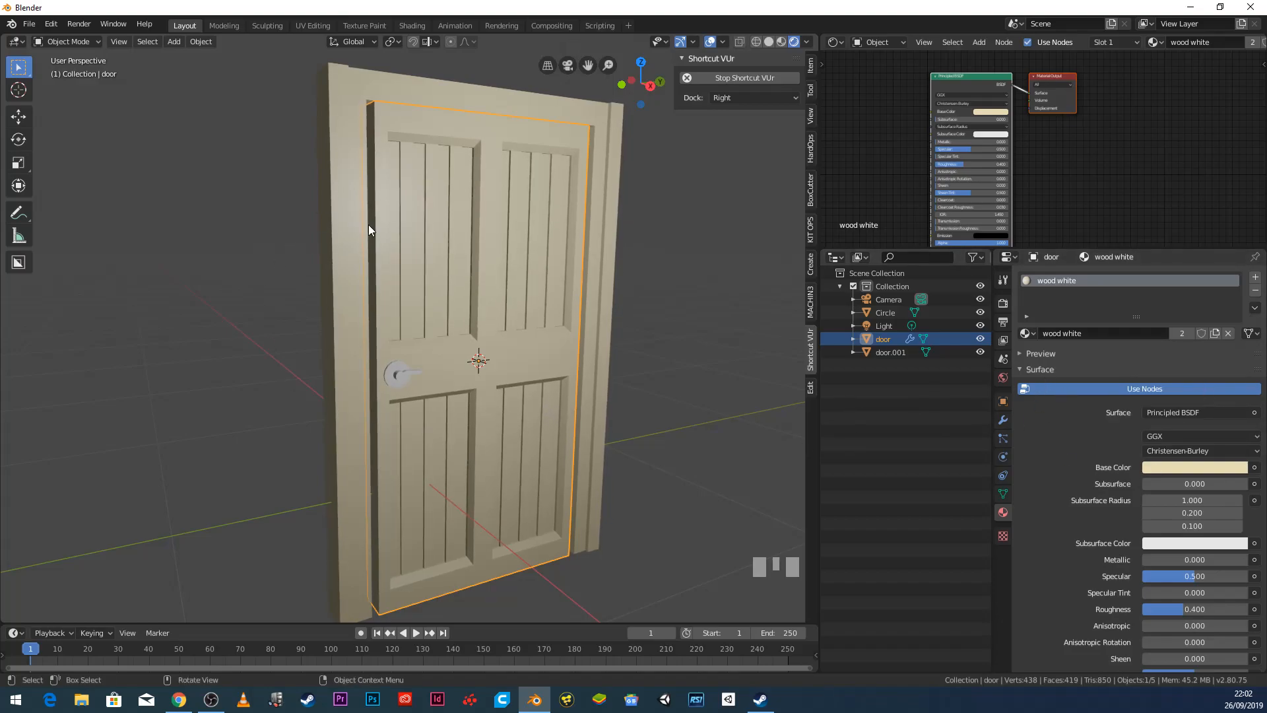
Step: Give the door frame its own independent copy of the "wood white" material and rename the copy "frame"
click(495, 98)
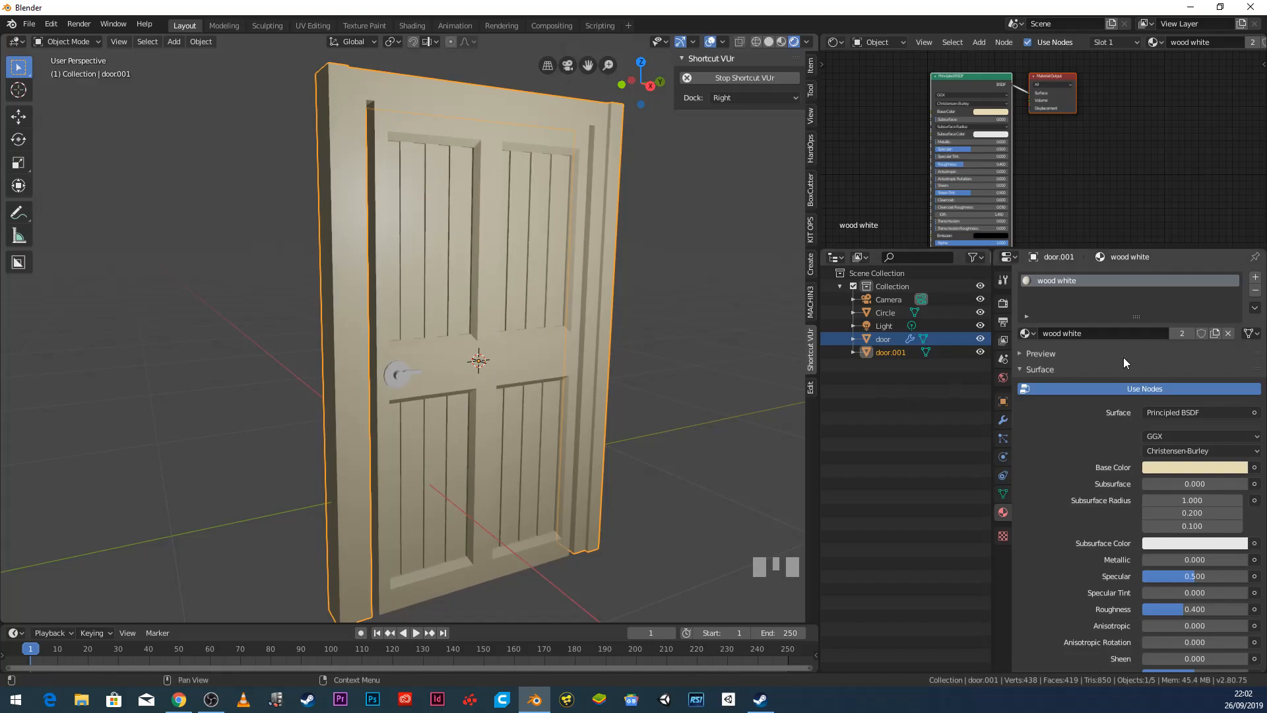
click(1215, 334)
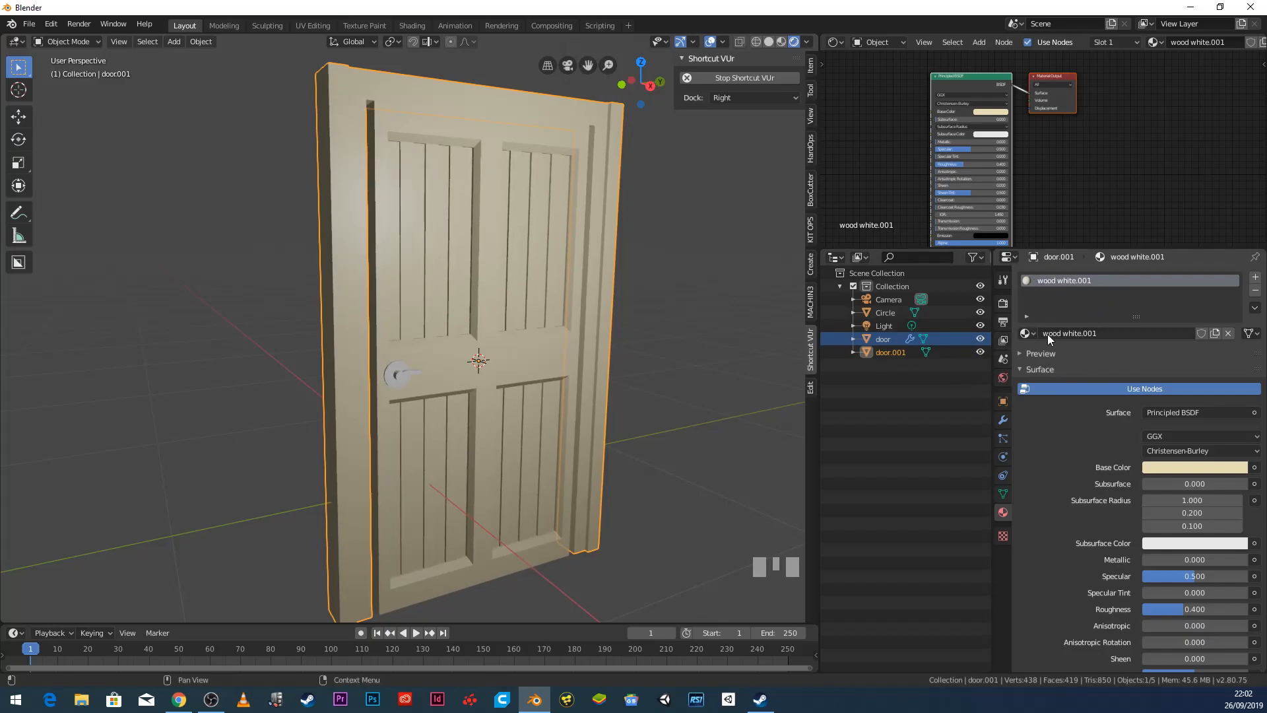
click(1092, 333)
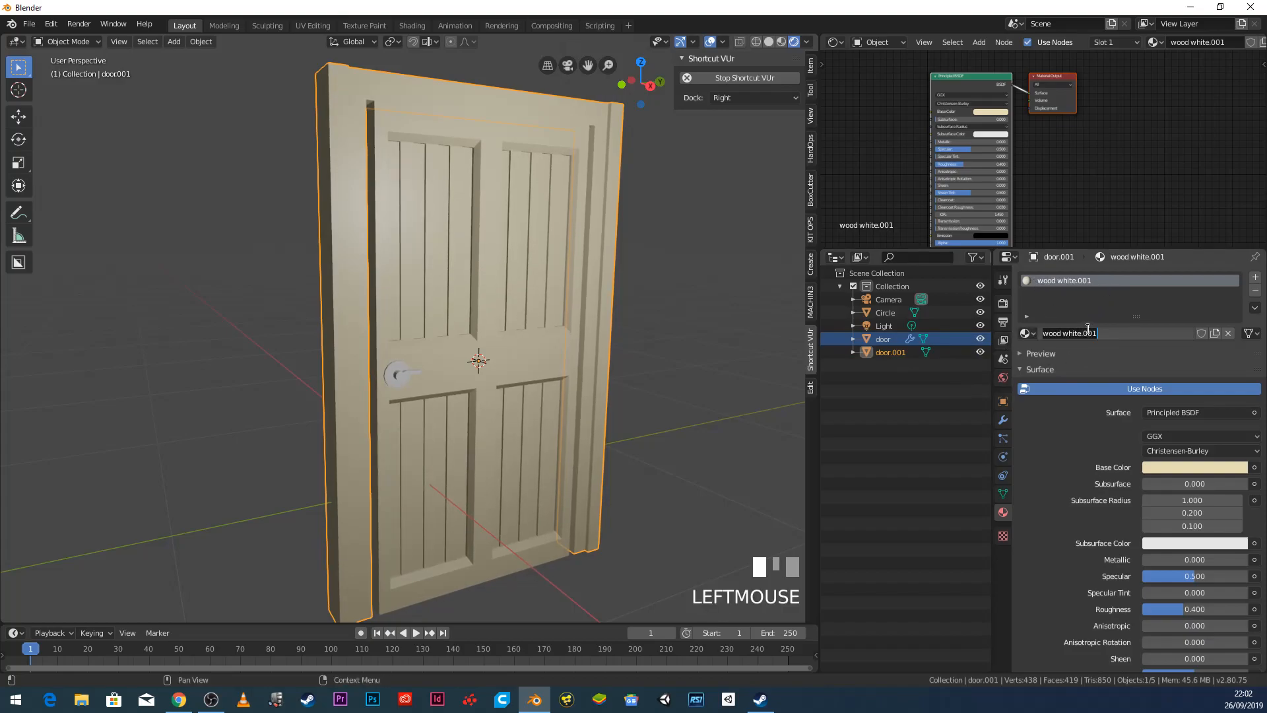
text(frame)
key(Return)
Step: Change the "frame" material's base colour to pure white with saturation 0 and maximum value
click(1175, 466)
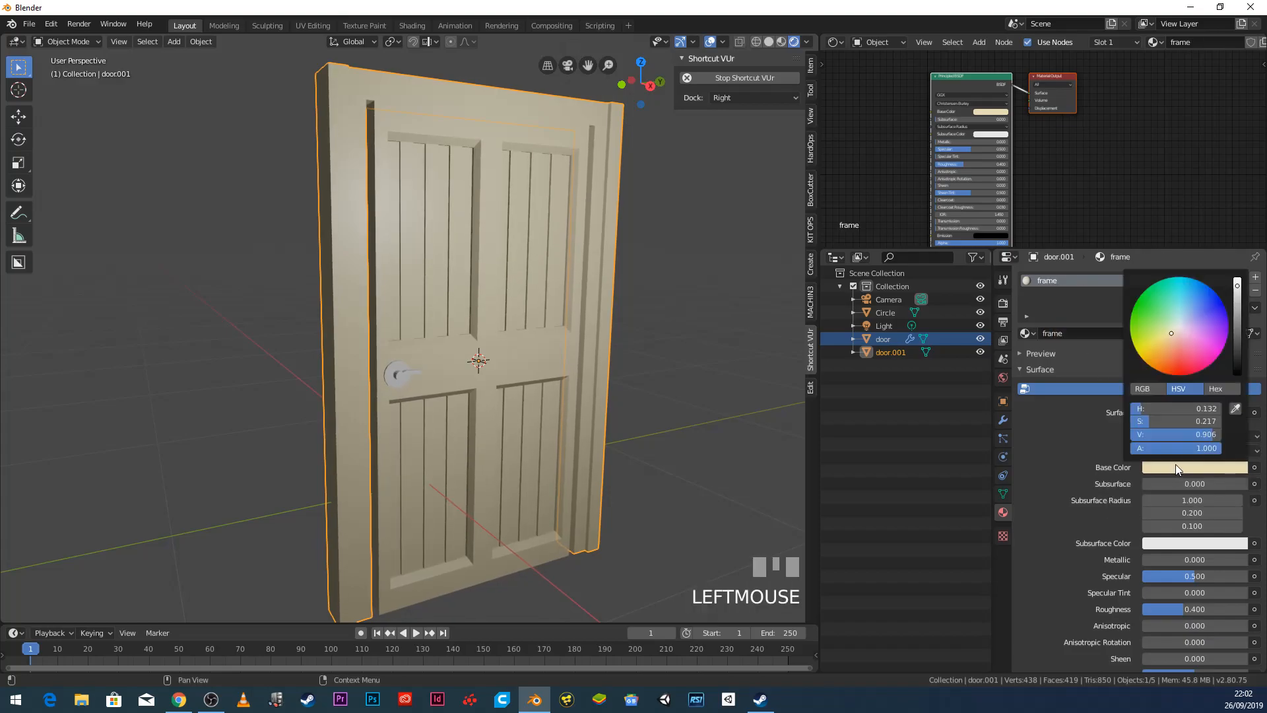
drag(1190, 342, 1181, 327)
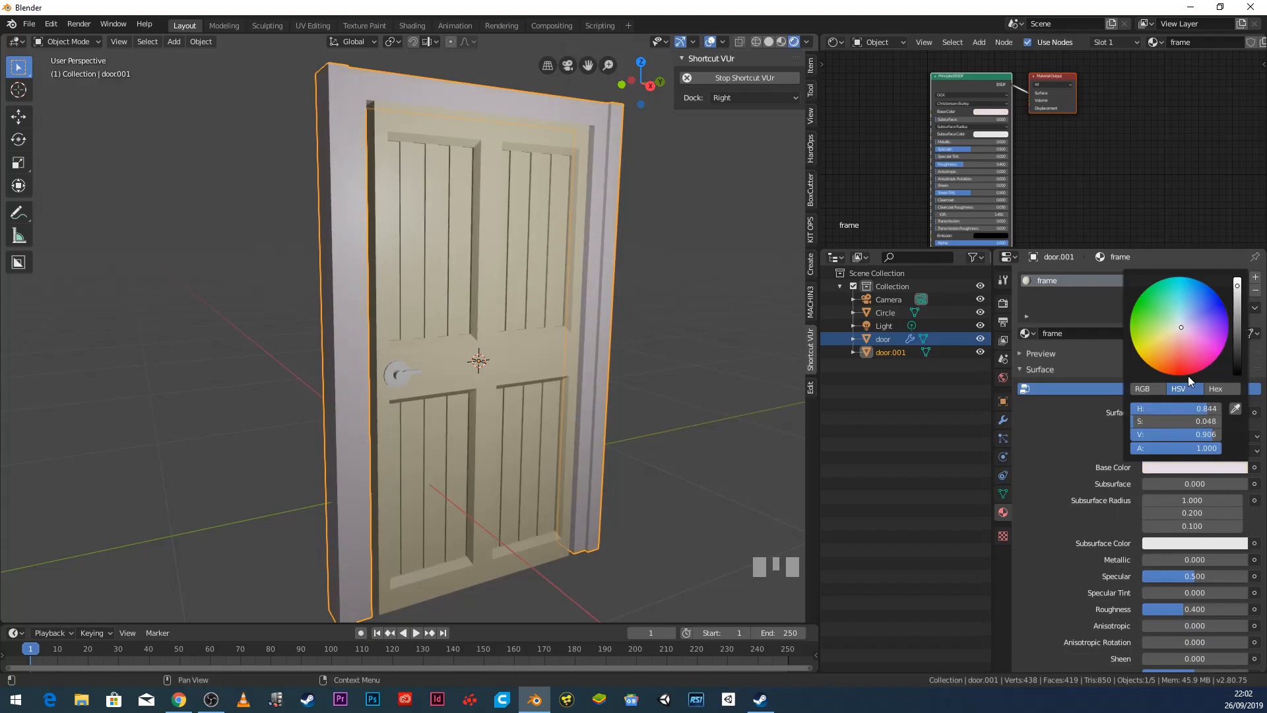
drag(1205, 406, 1220, 408)
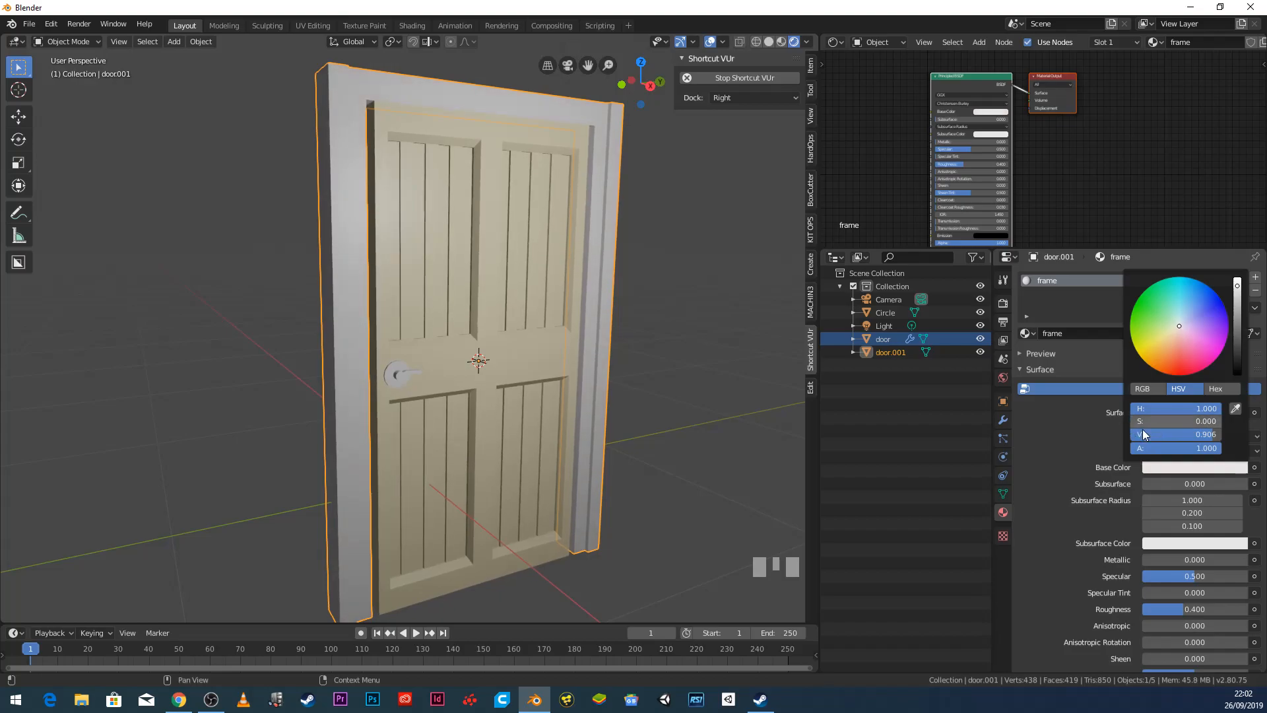
drag(1208, 437, 1220, 436)
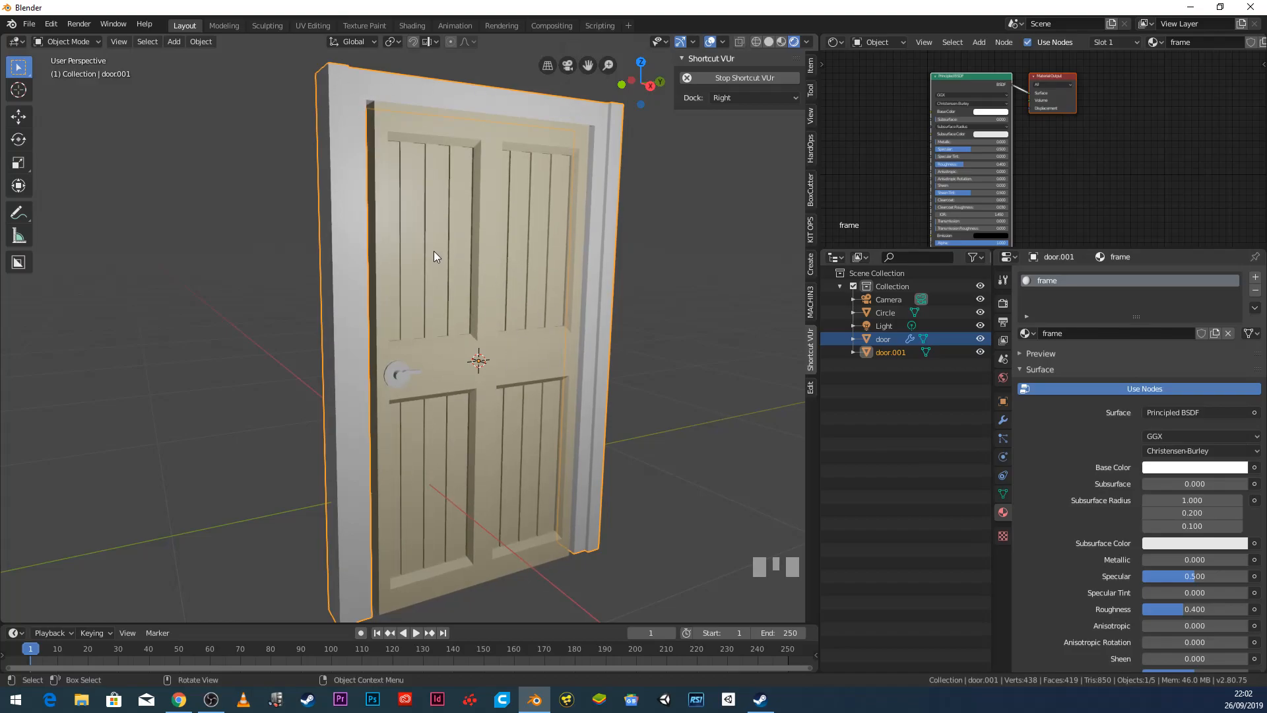
Step: Select the door handle, create a new material for it and name the material "handle"
click(398, 375)
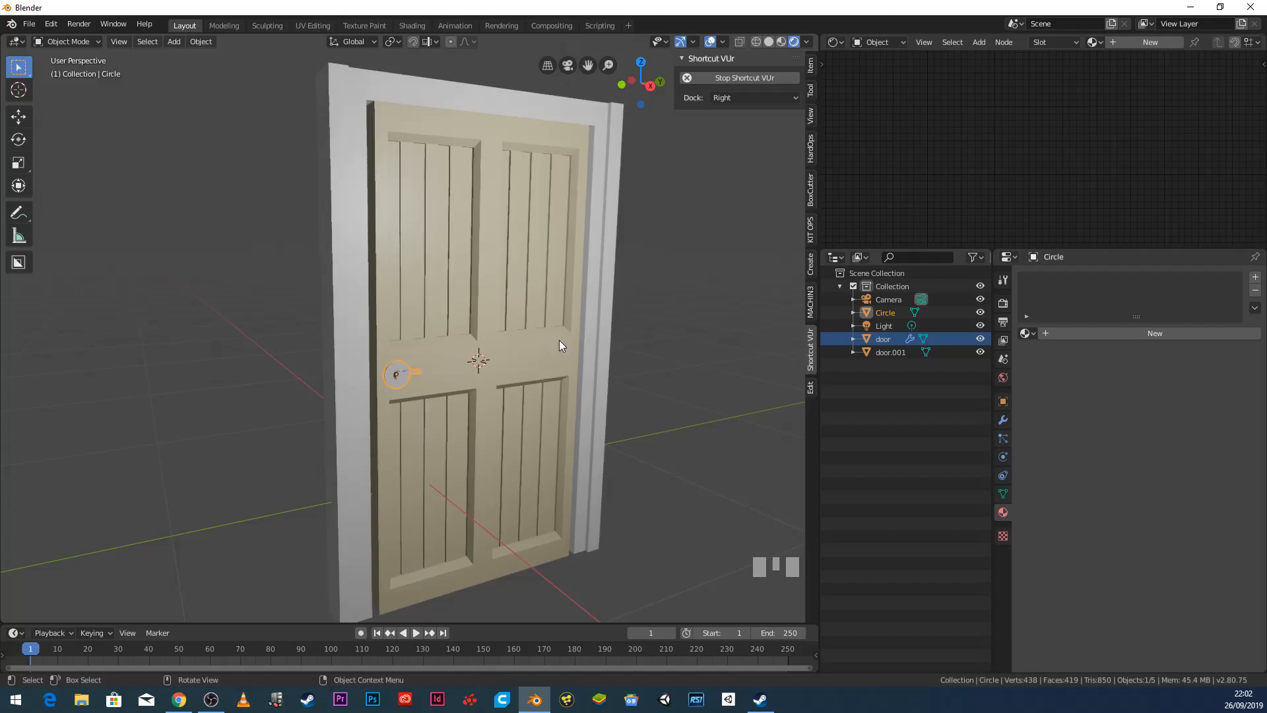
click(1032, 334)
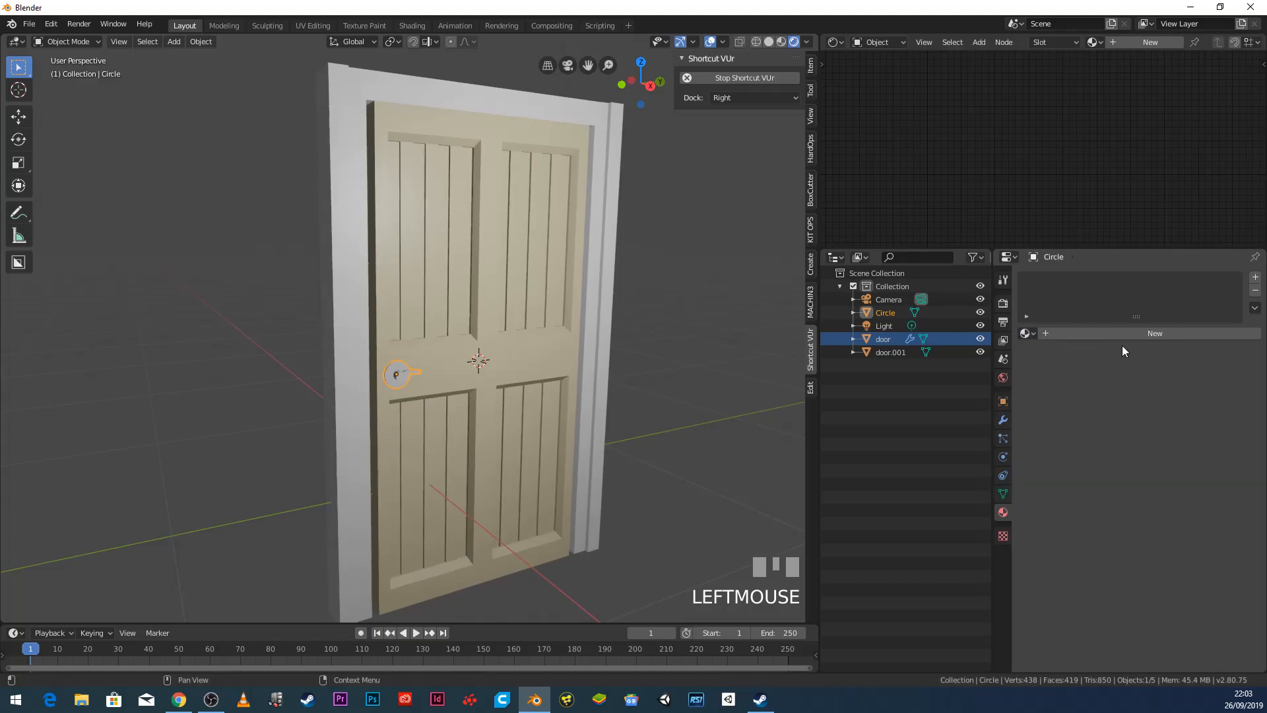
click(1146, 334)
double_click(1073, 335)
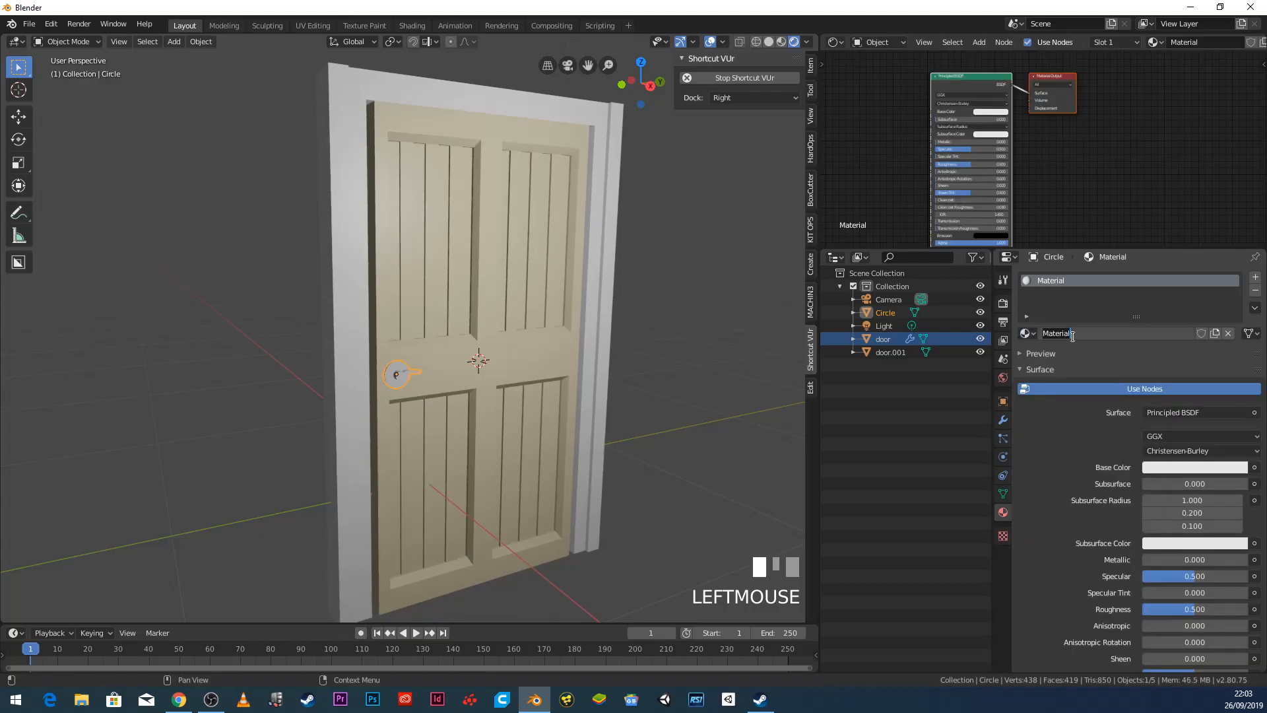
text(handle)
key(Return)
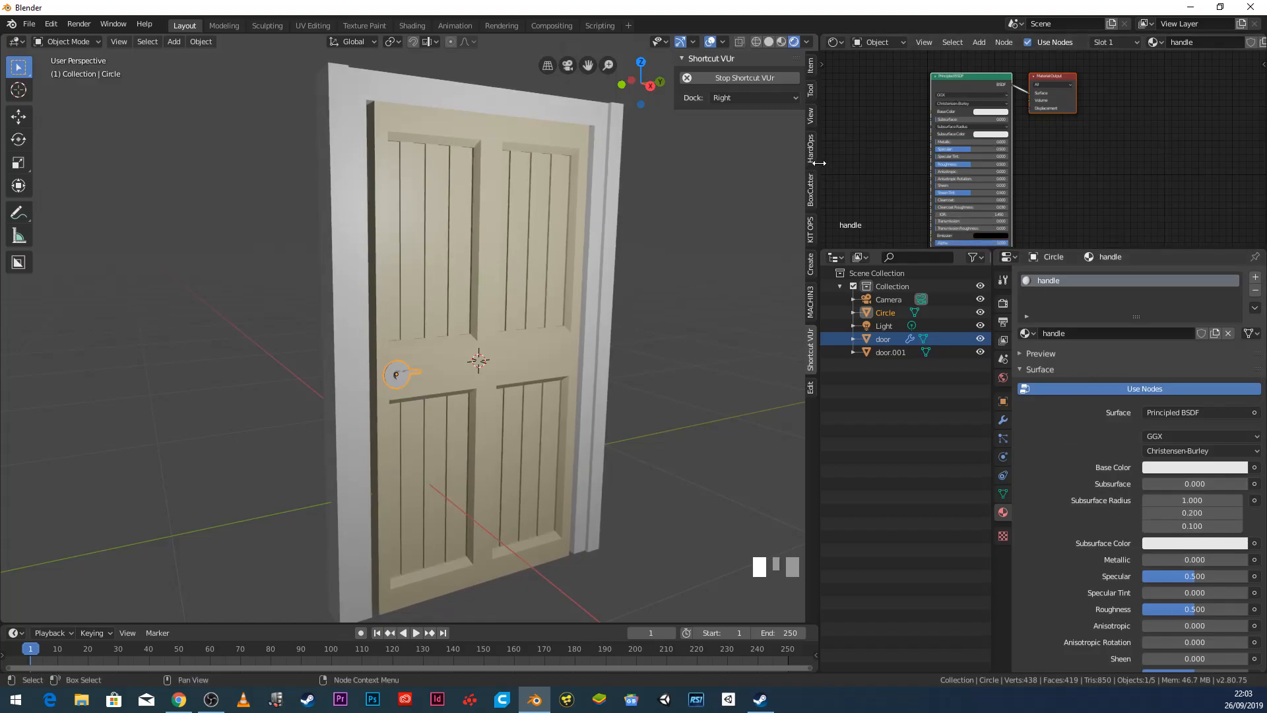
Step: Enlarge the shader editor and centre the handle material's Principled BSDF node in it at a readable size
drag(819, 162, 435, 152)
drag(916, 249, 911, 504)
scroll(846, 433, up, 2)
middle_drag(846, 431, 858, 399)
scroll(861, 404, up, 1)
scroll(859, 390, up, 1)
scroll(802, 345, down, 1)
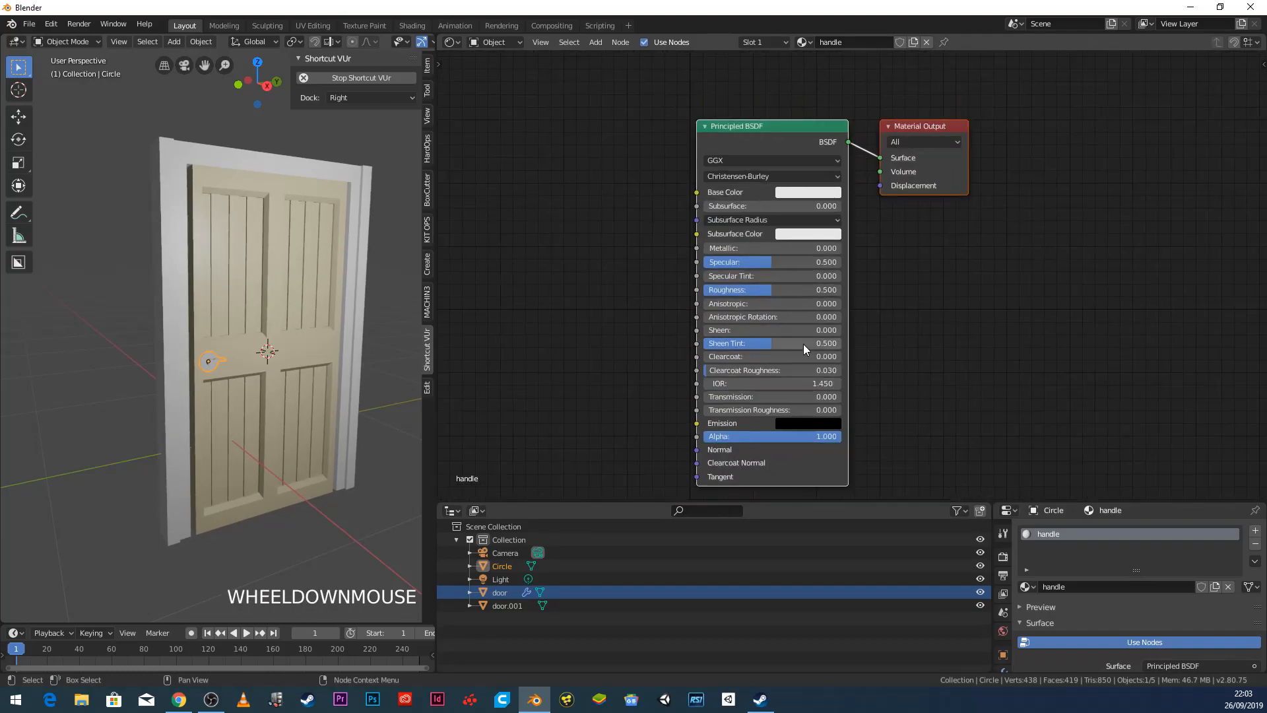
middle_drag(803, 344, 772, 244)
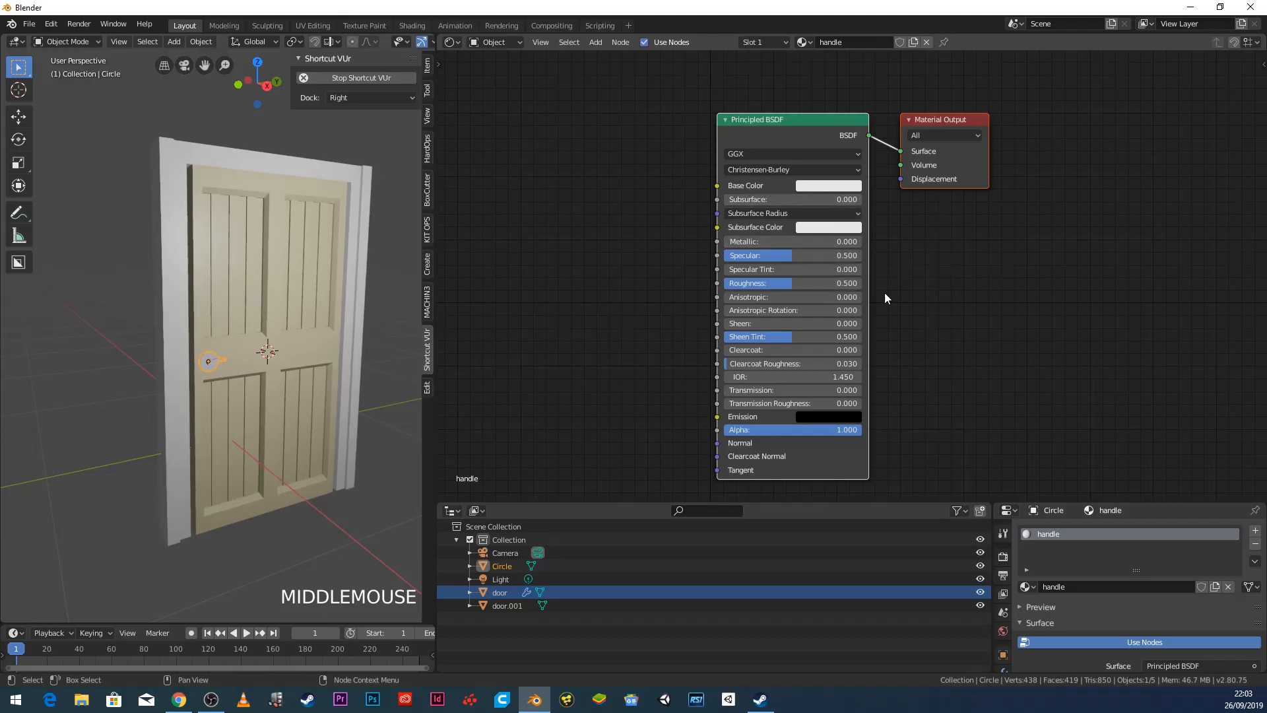
Step: Darken the handle material's base colour to mid grey and lower its specular to about 0.409
click(841, 190)
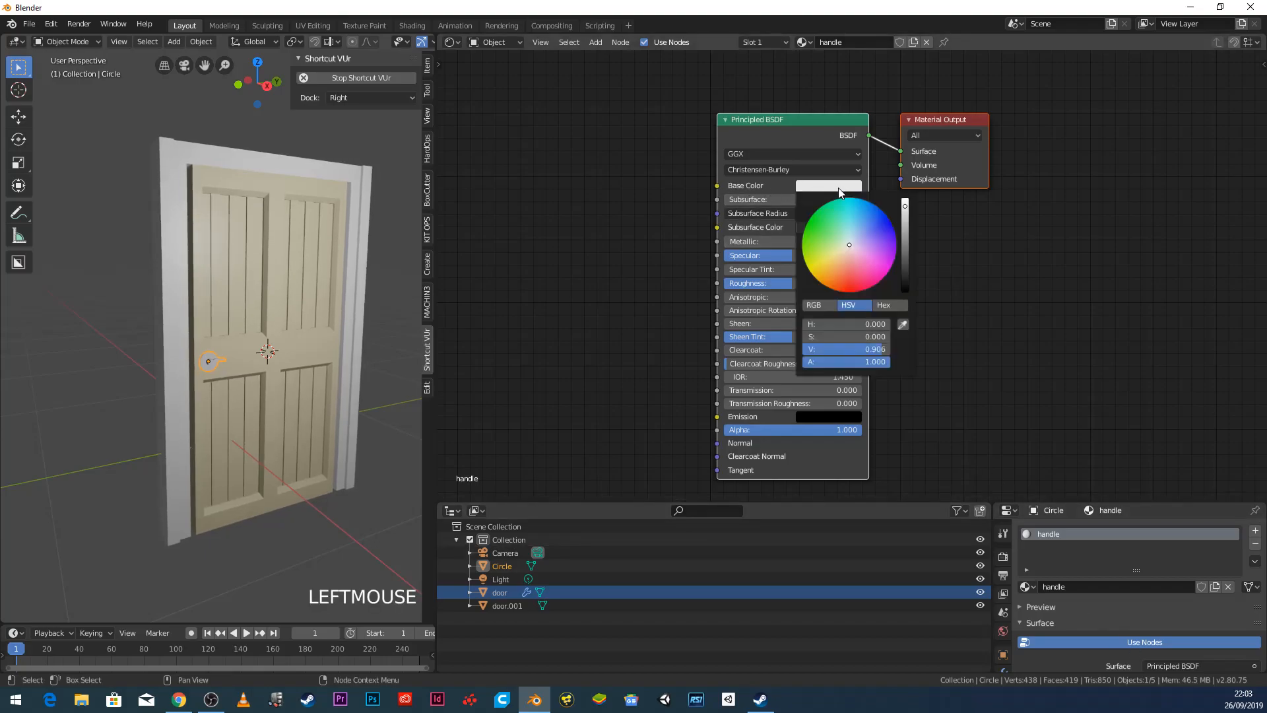
drag(905, 216, 905, 251)
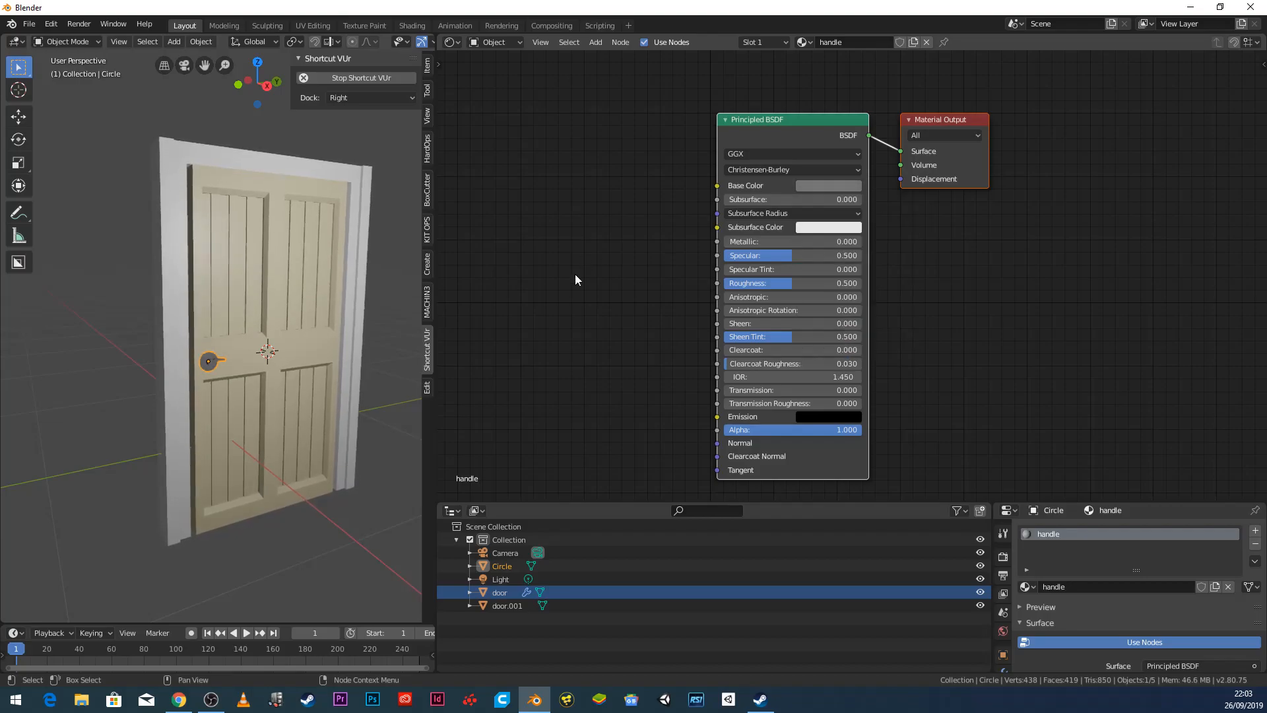
scroll(258, 359, up, 5)
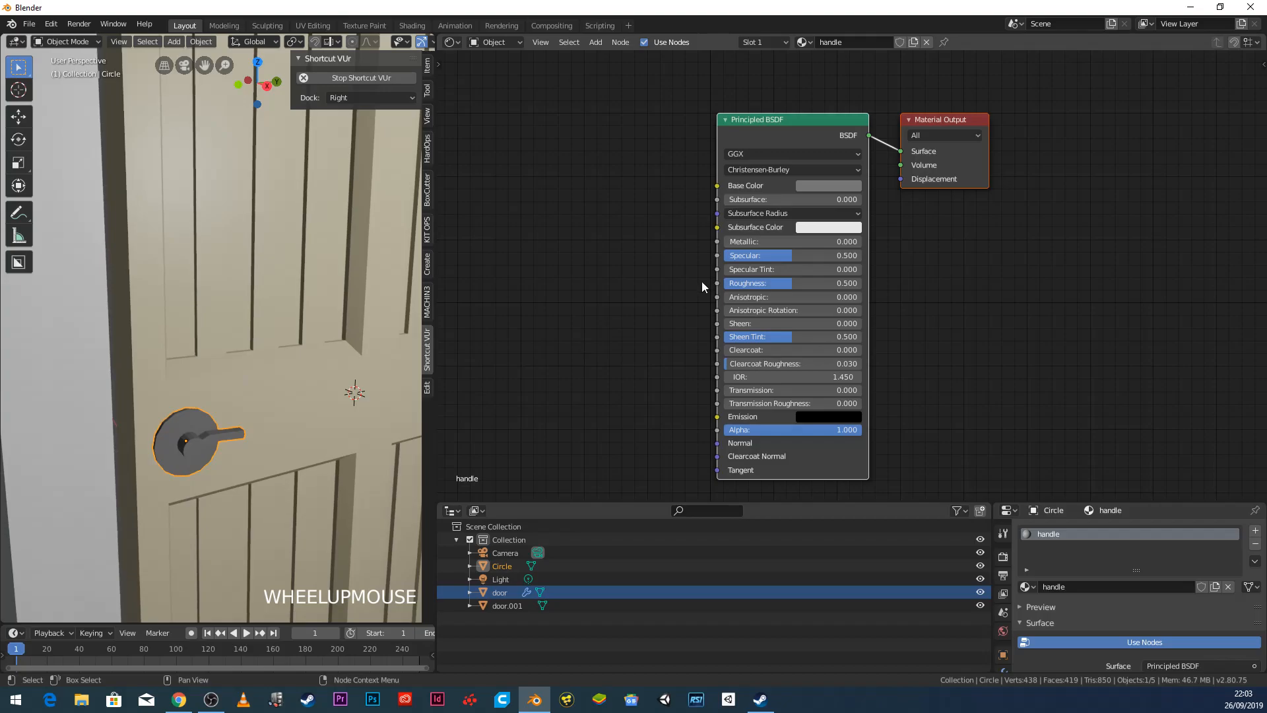
mouse_move(760, 260)
mouse_down()
mouse_move(705, 259)
mouse_move(838, 259)
mouse_move(726, 259)
mouse_move(800, 260)
mouse_move(777, 258)
mouse_up()
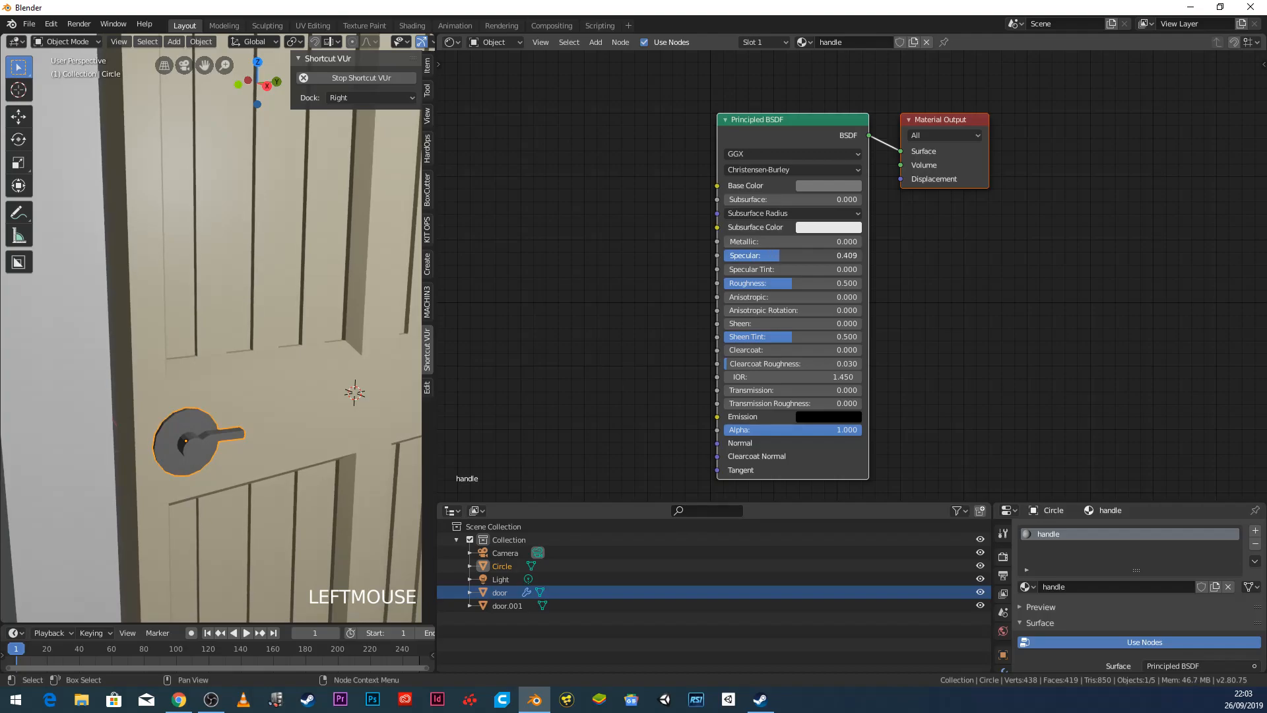
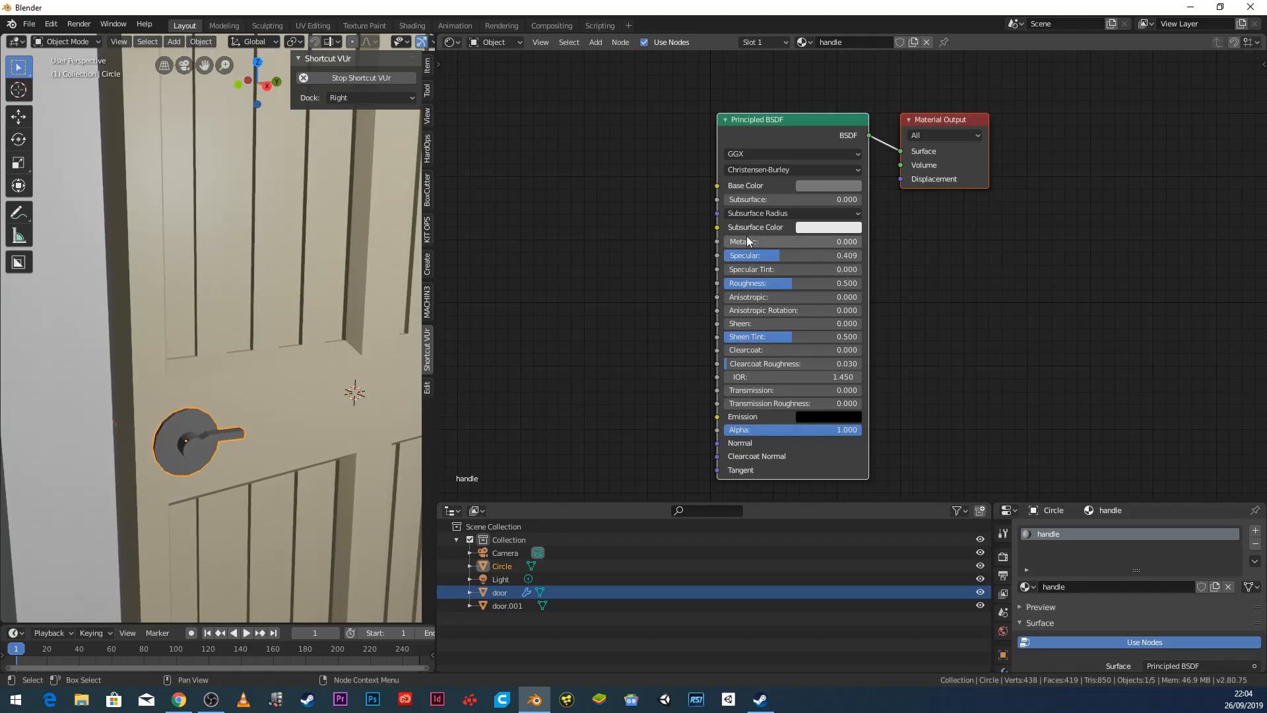
Step: Set the handle material's metallic to 1.000 and lighten its base colour to a value of about 0.804
drag(744, 241, 865, 245)
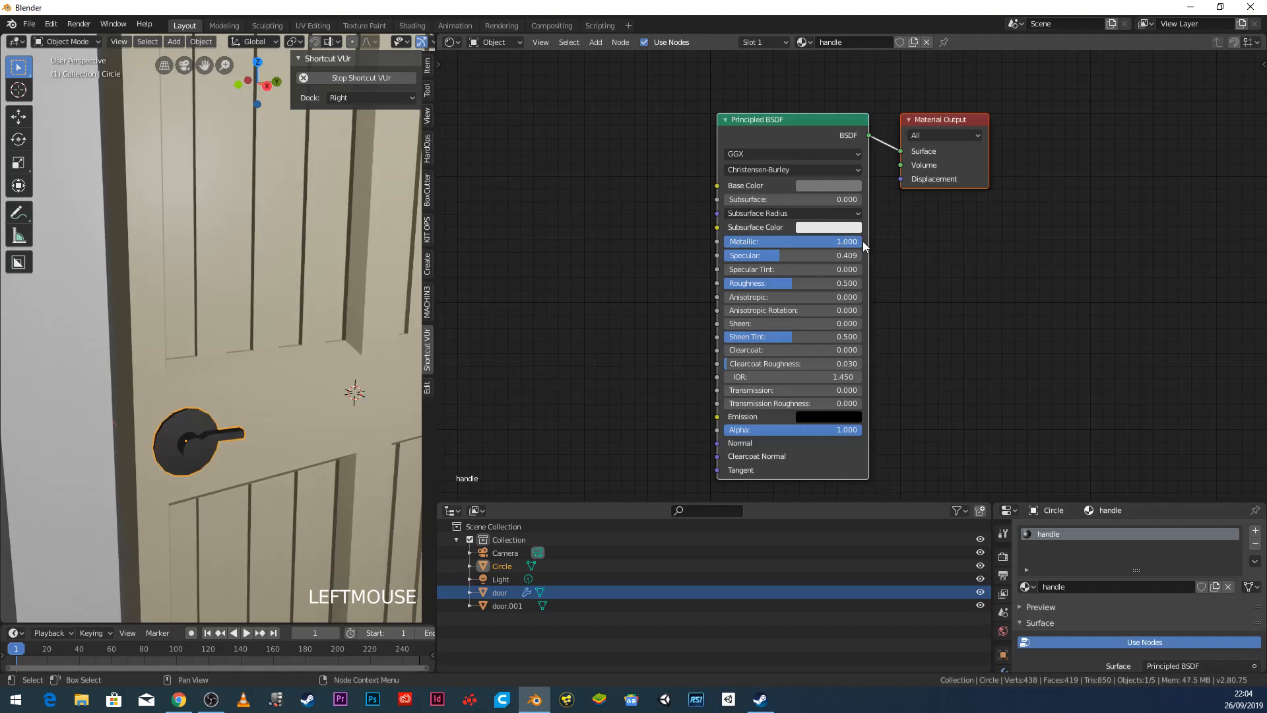
middle_drag(164, 446, 271, 434)
click(838, 185)
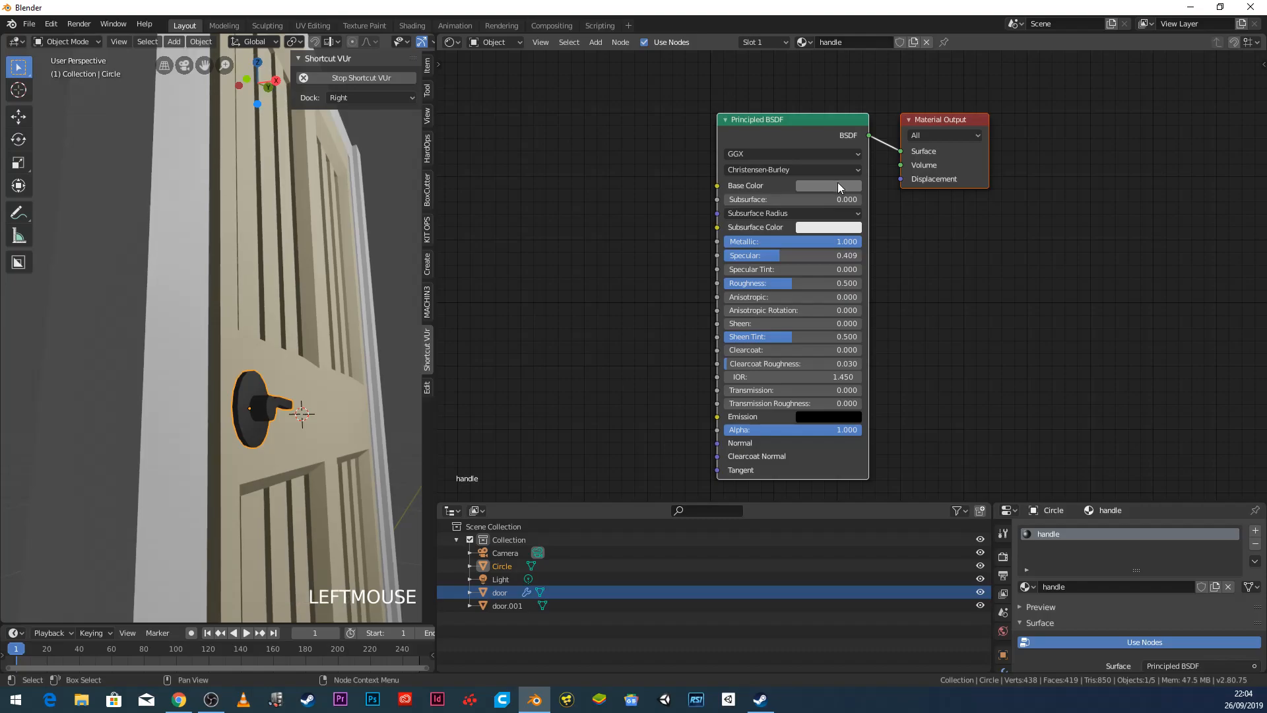
drag(905, 248, 905, 216)
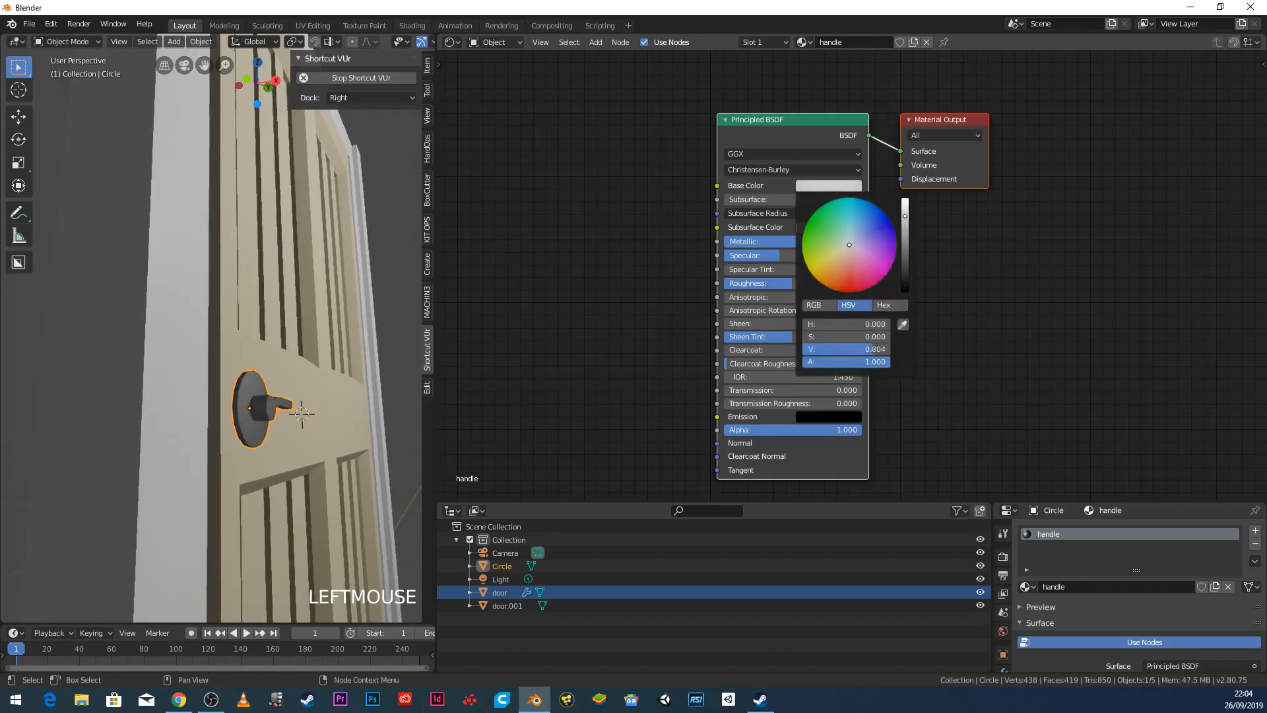
Step: Examine the metallic handle and the whole door from several angles and distances
middle_drag(298, 314, 238, 343)
scroll(236, 335, down, 2)
scroll(236, 335, down, 8)
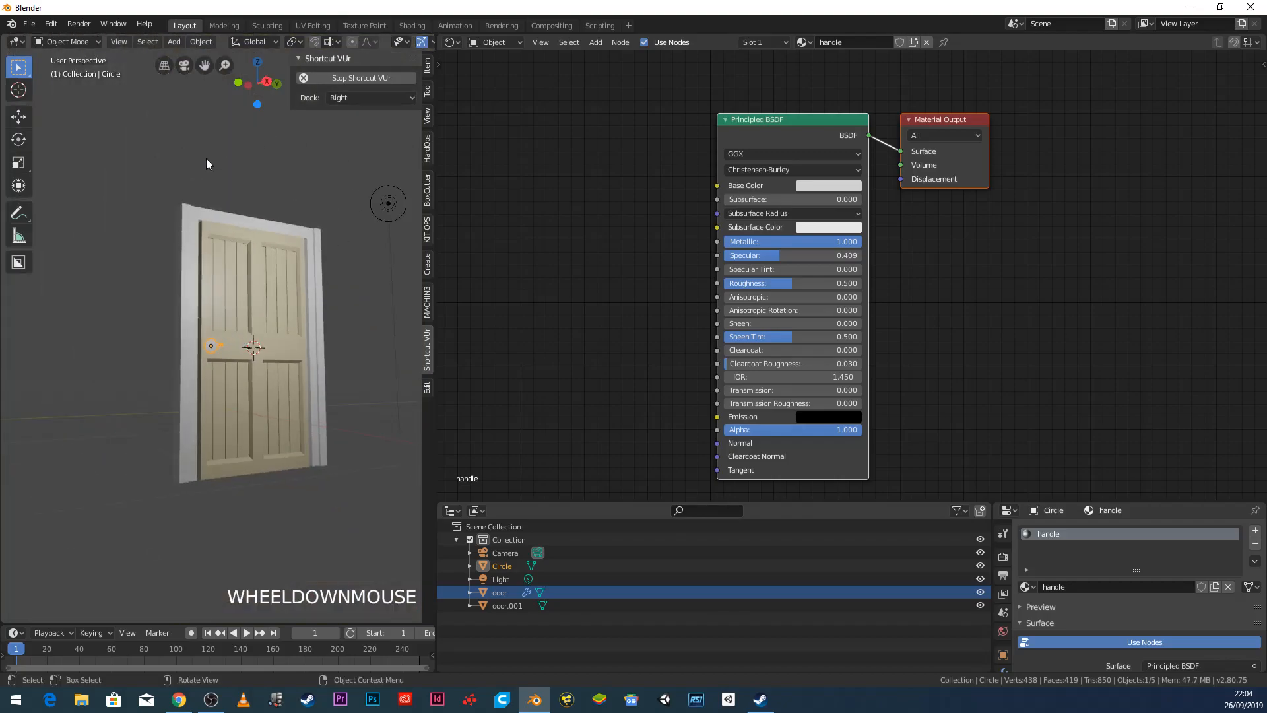
middle_drag(224, 351, 236, 379)
scroll(223, 378, up, 5)
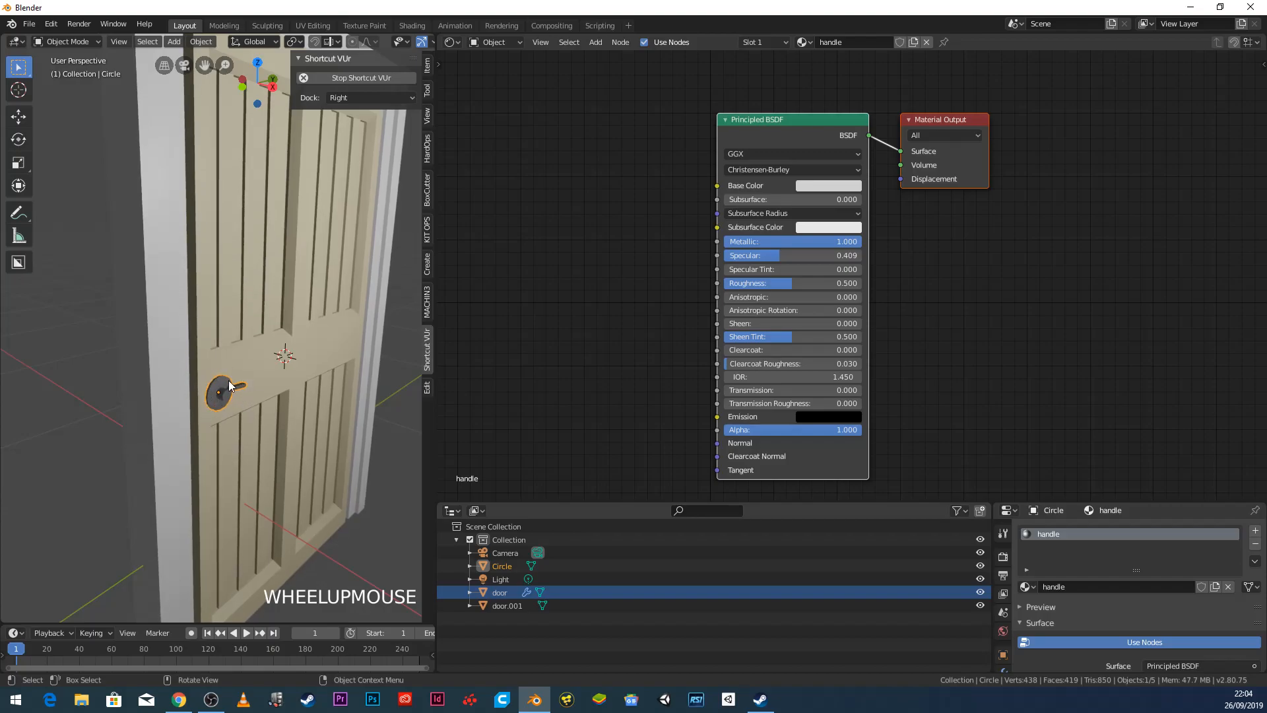
scroll(236, 386, down, 5)
middle_drag(259, 390, 192, 371)
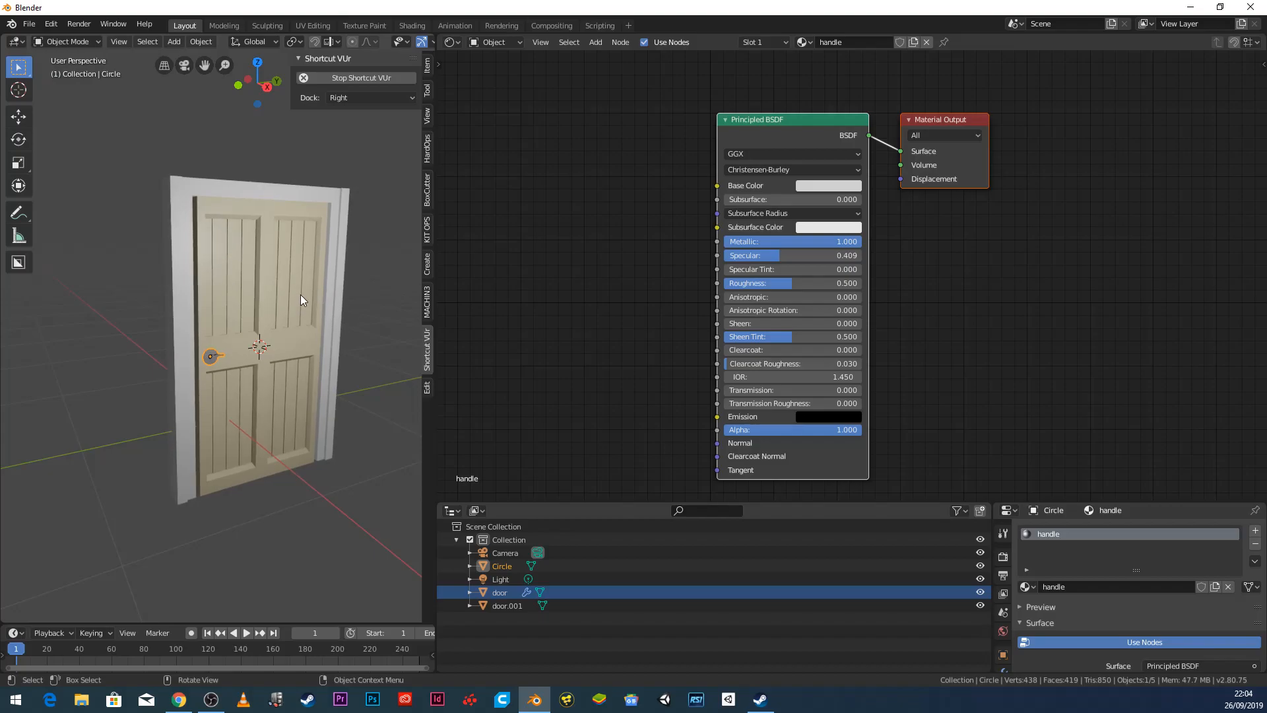
Step: View the scene through the camera in a wider 3D viewport and bring up its view lock settings
key(KP_0)
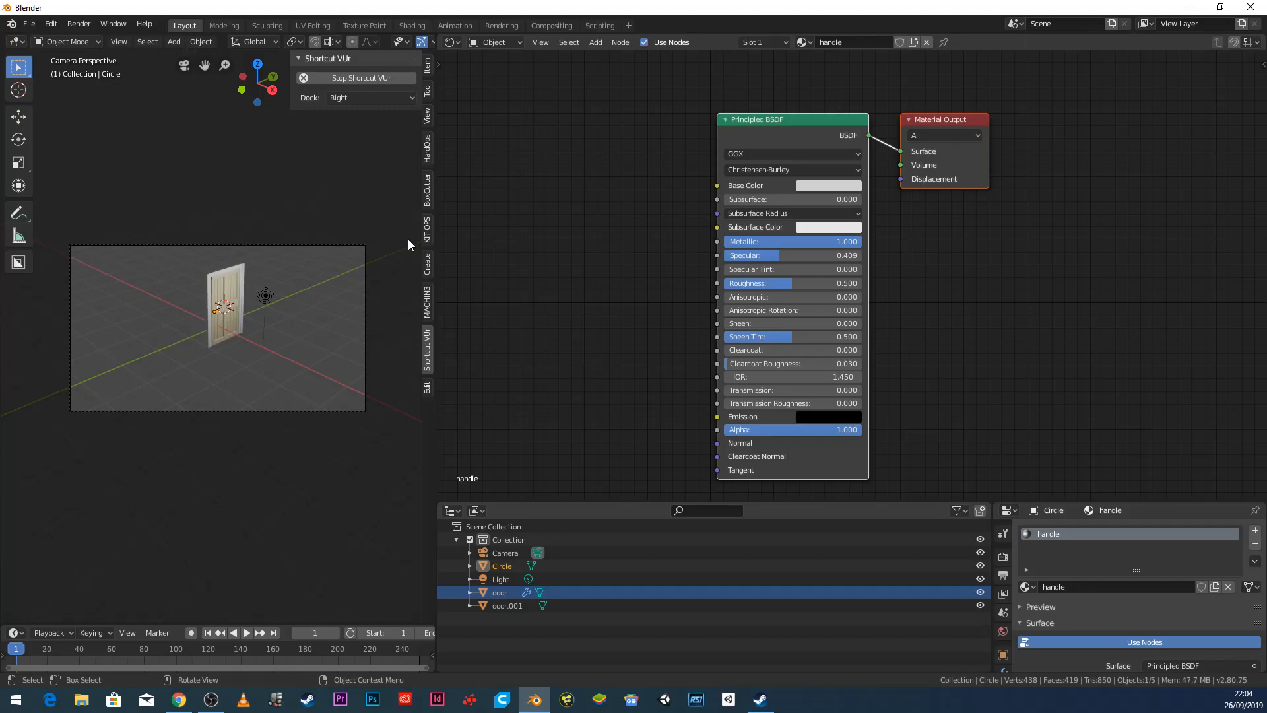
drag(422, 244, 900, 267)
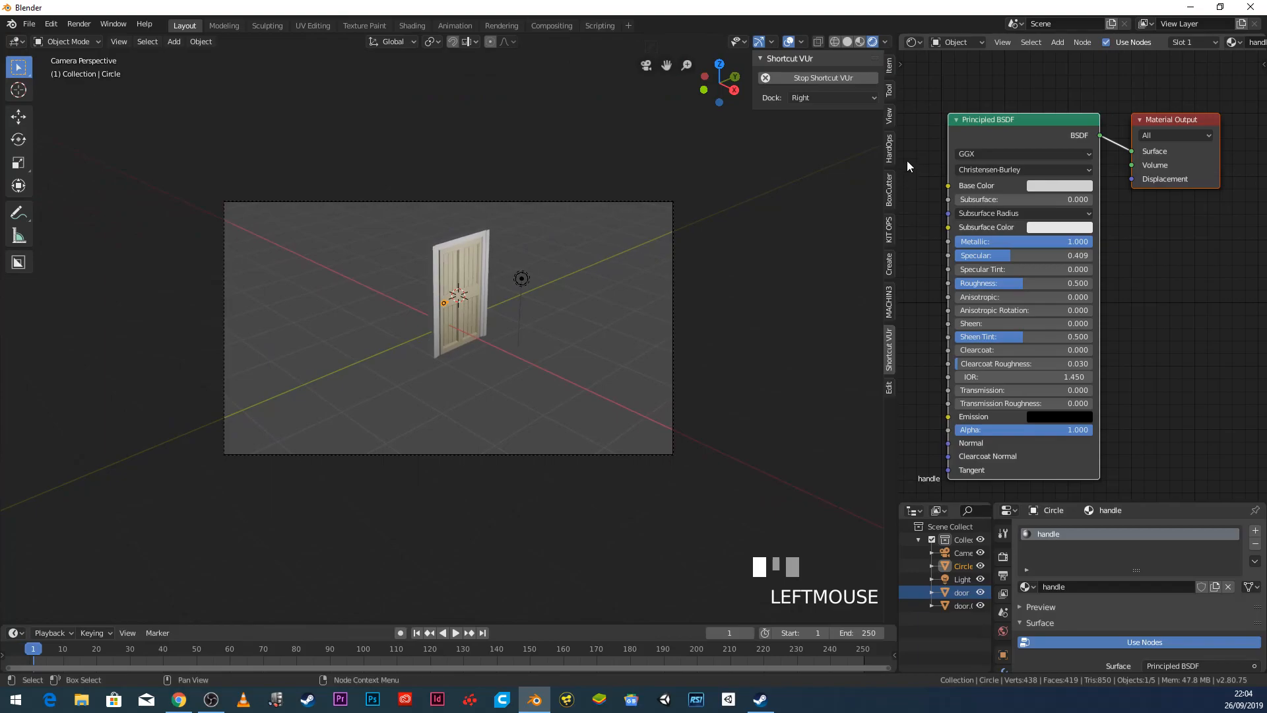
click(891, 97)
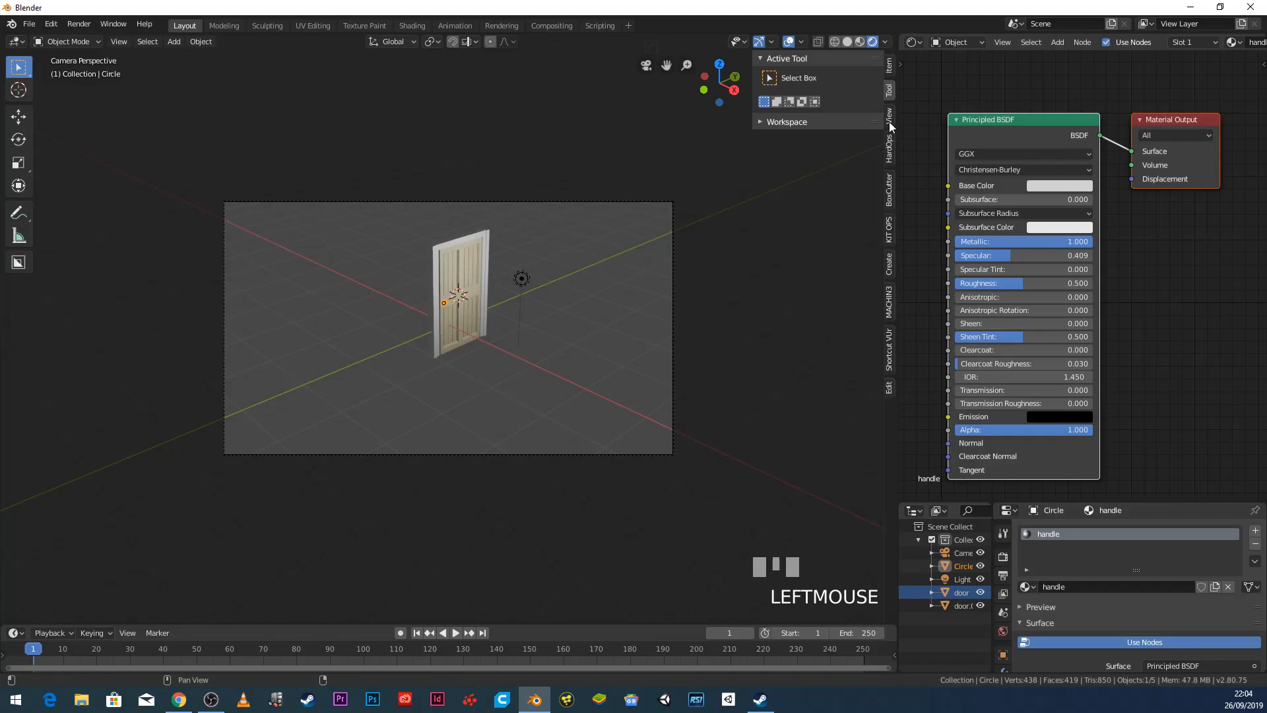
click(891, 120)
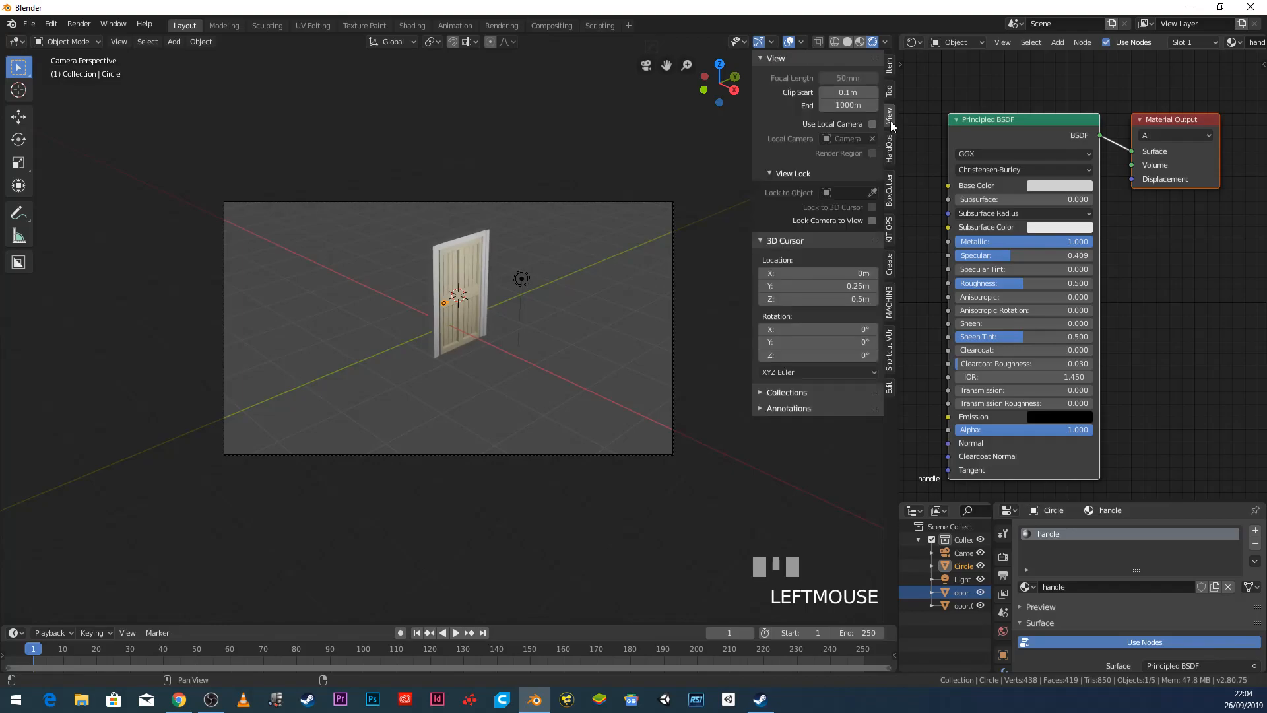
click(890, 70)
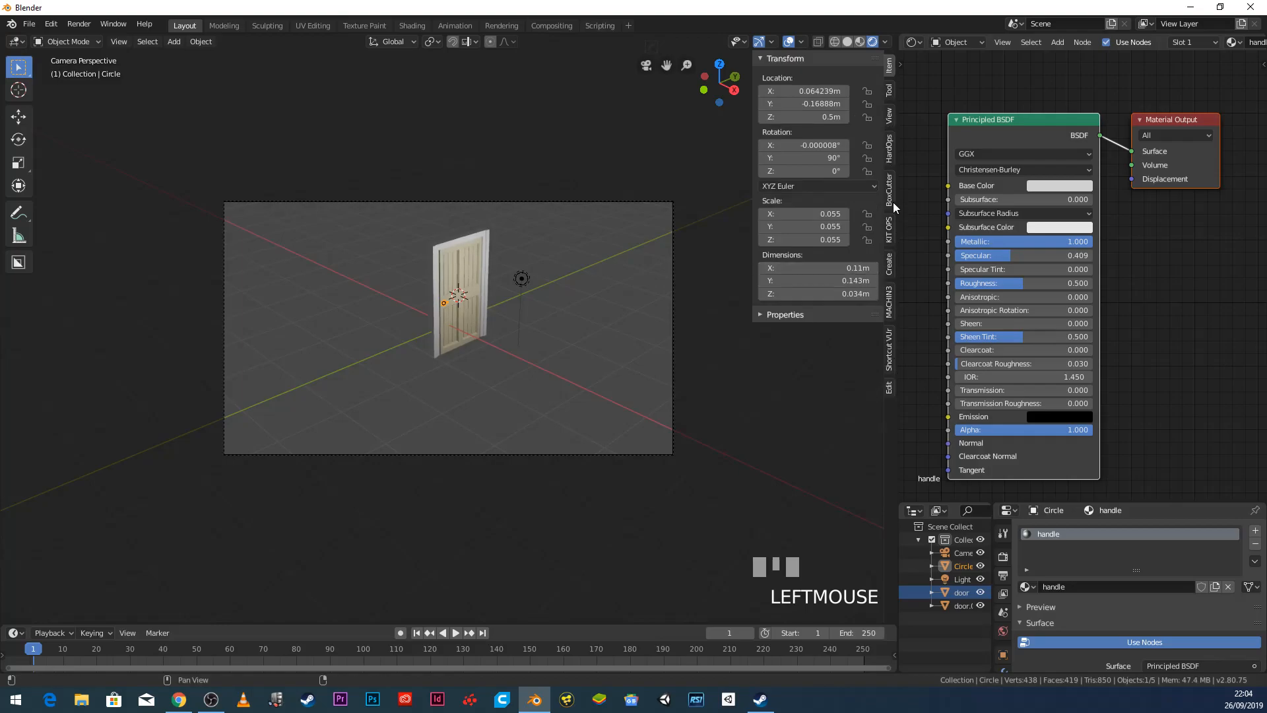
click(891, 90)
click(891, 115)
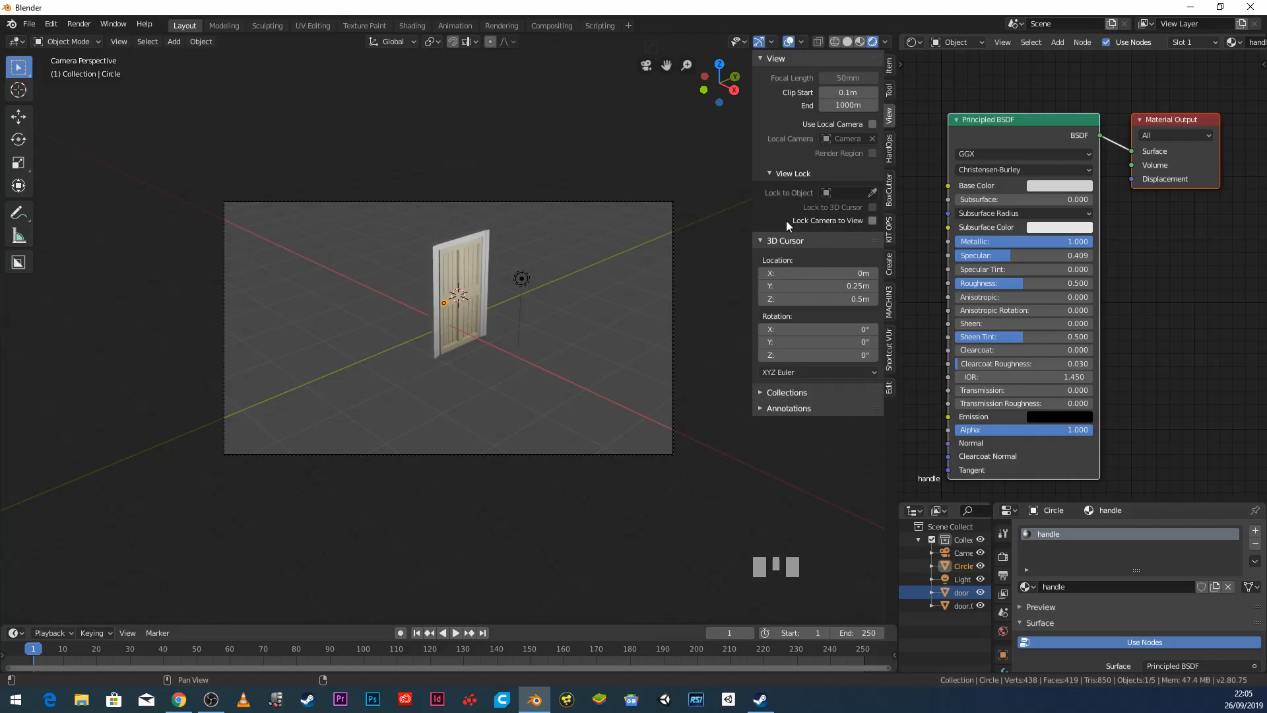
Step: Widen the outliner and rename the object door.001 as "frame"
drag(898, 554, 858, 554)
drag(993, 570, 1043, 570)
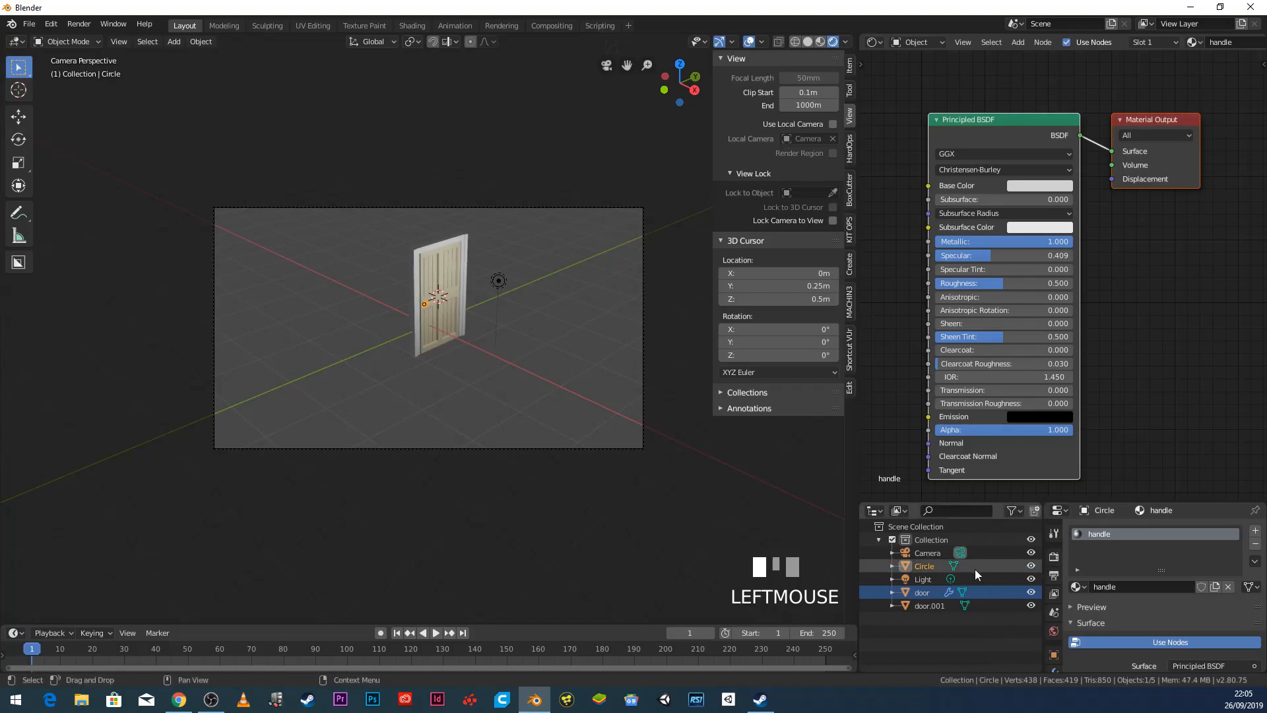
click(927, 606)
double_click(927, 607)
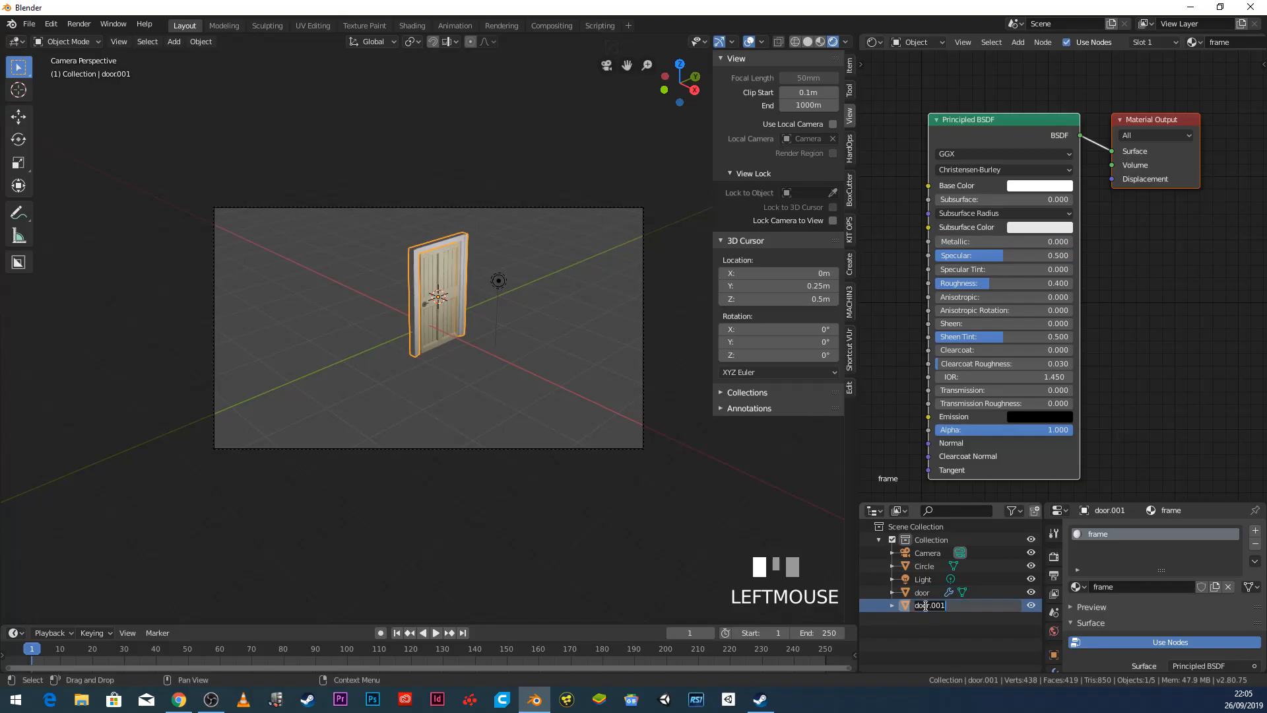
text(frame)
key(Return)
Step: Rename the Circle object as "handle" in the outliner
click(925, 566)
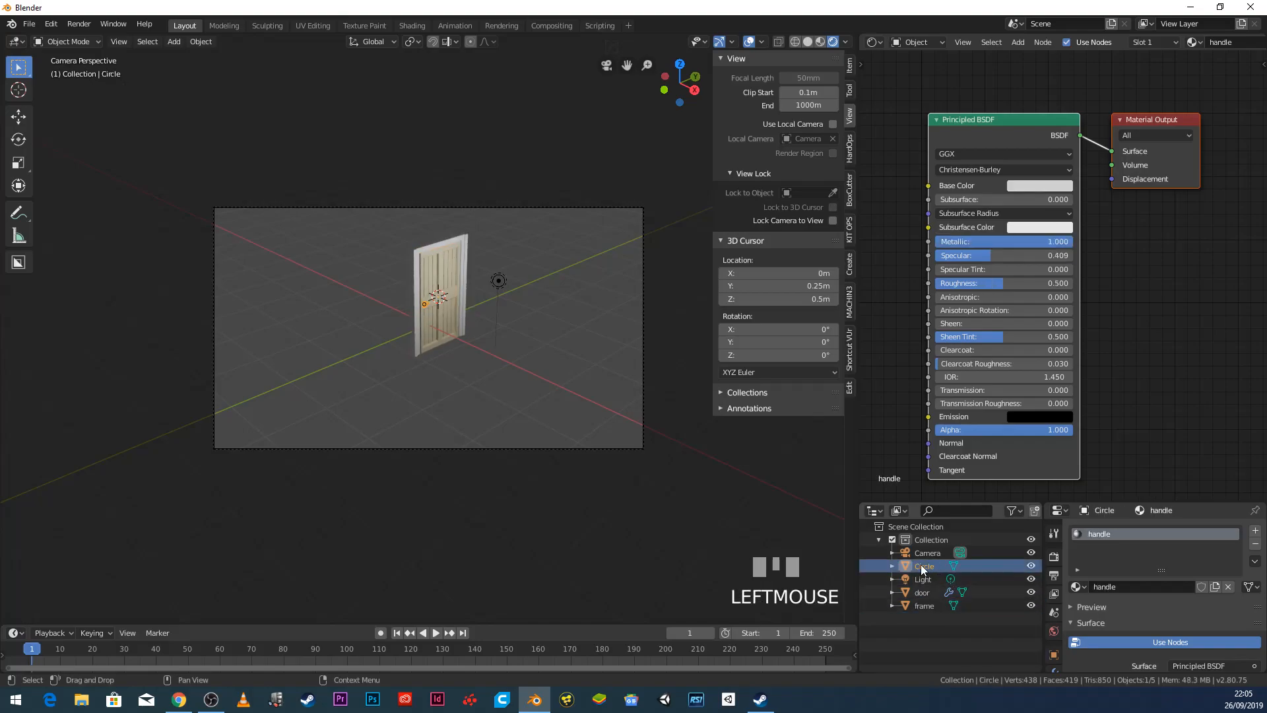
double_click(927, 566)
text(ha)
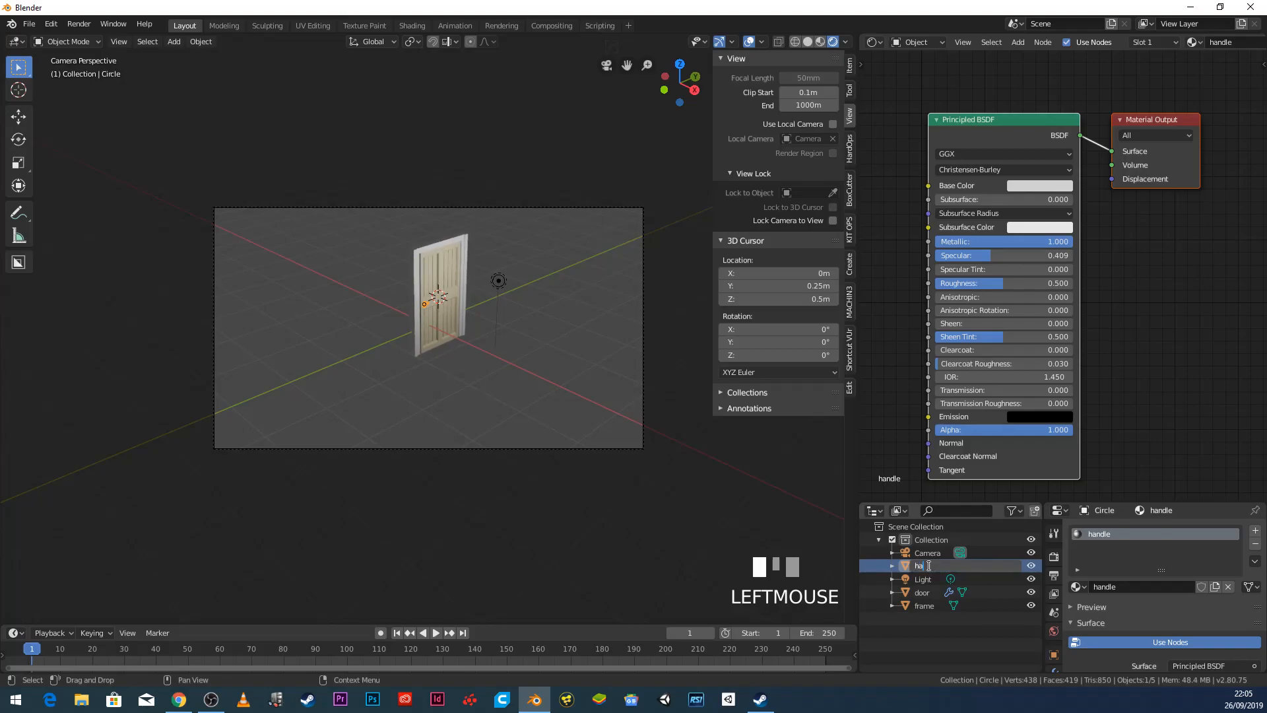
text(ndle)
key(Return)
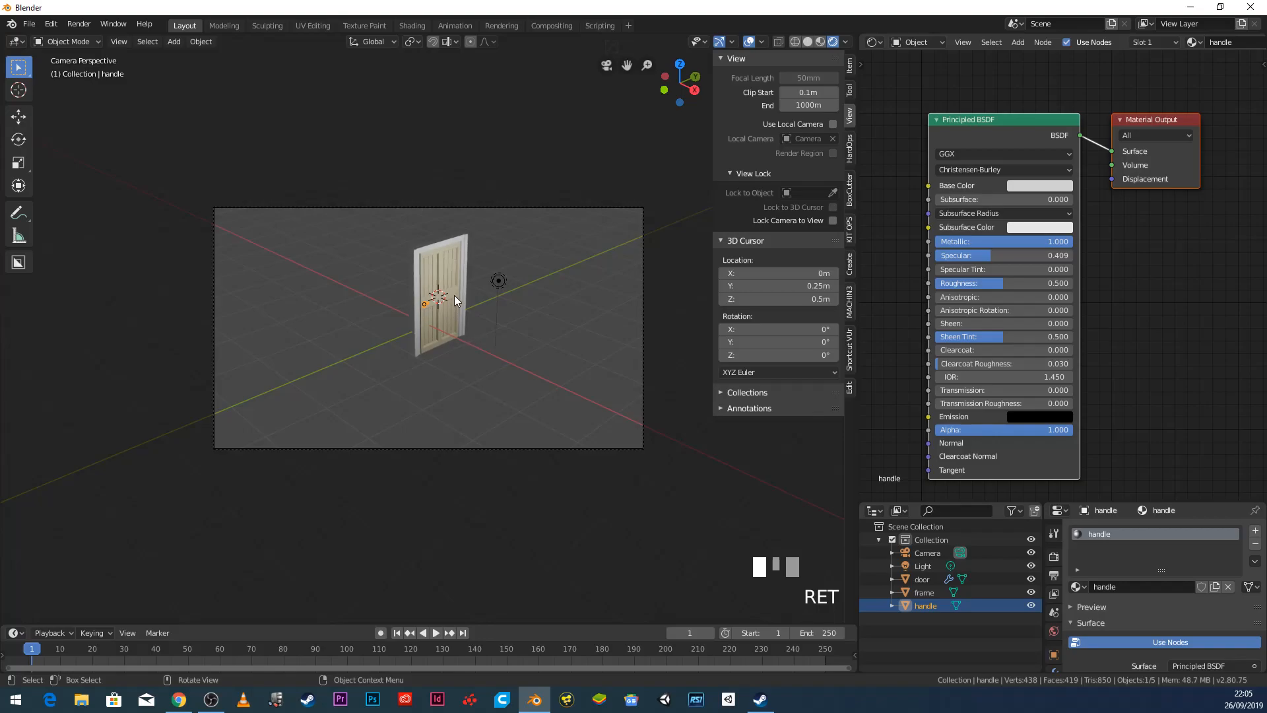
Step: Lock the camera to the view, reframe it closer and more frontally so the whole door fits the frame, and unlock it
click(929, 552)
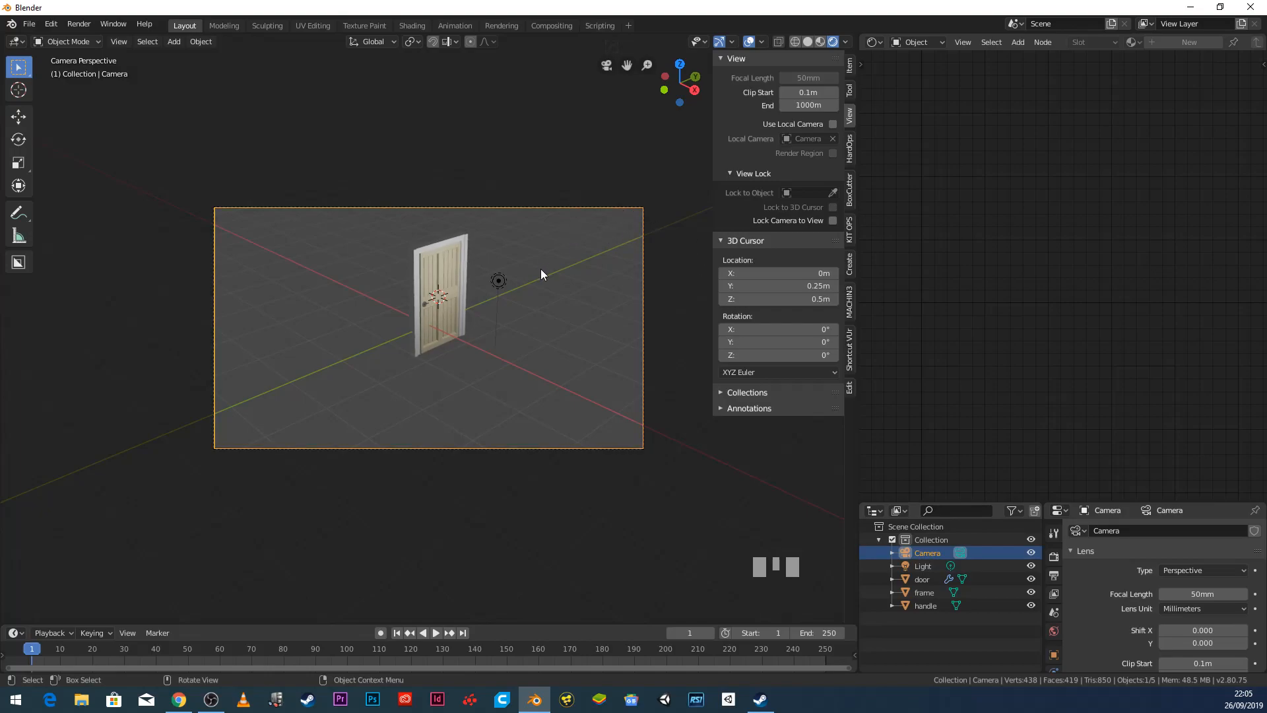
key(g)
right_click(483, 282)
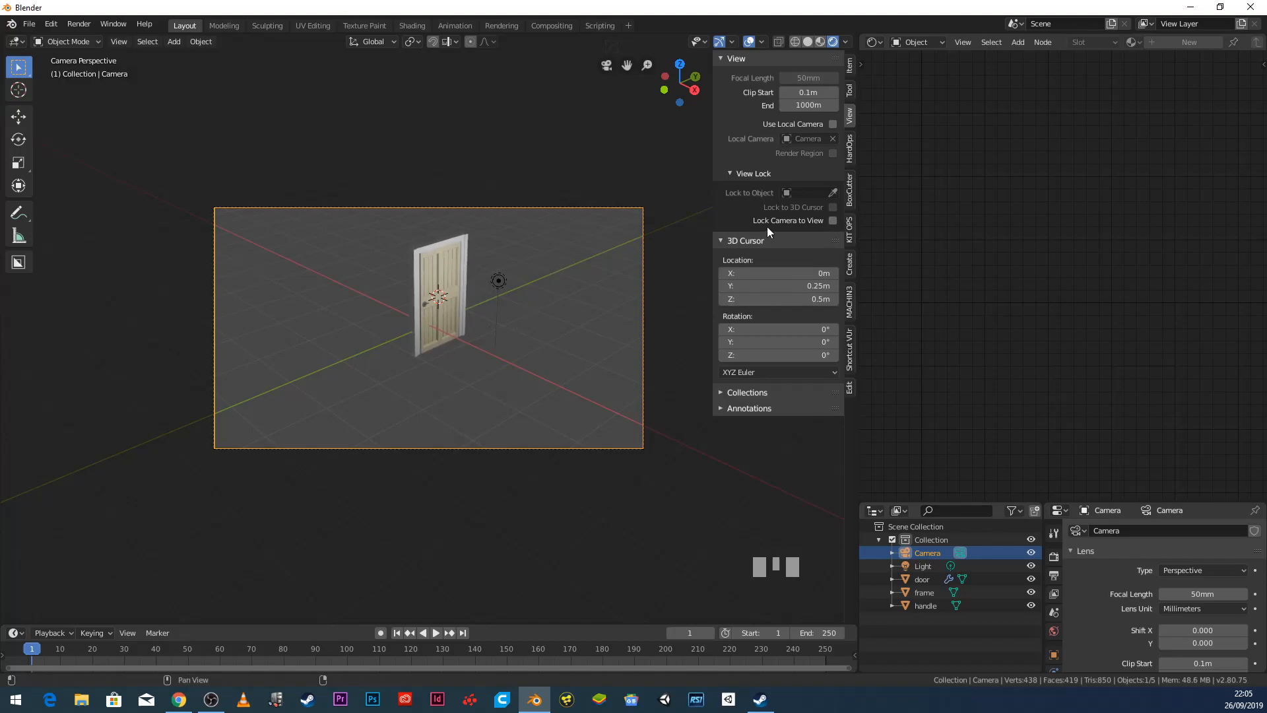
click(833, 220)
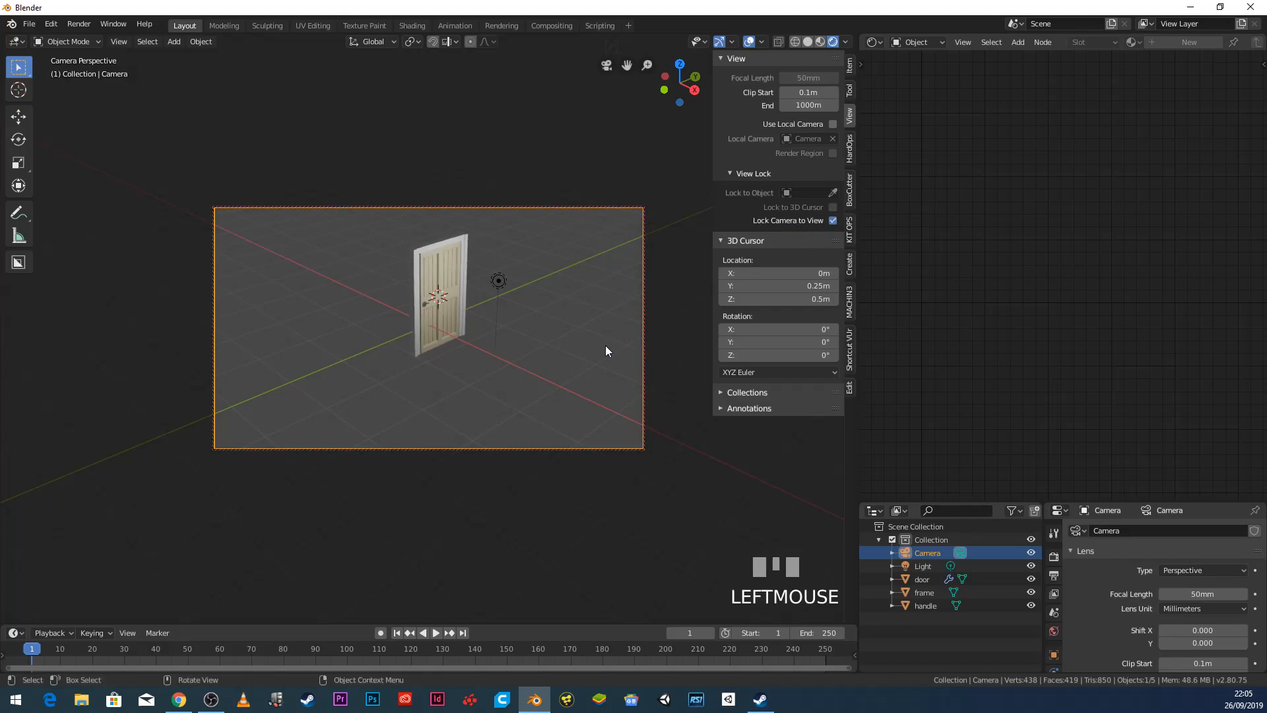
scroll(605, 346, up, 2)
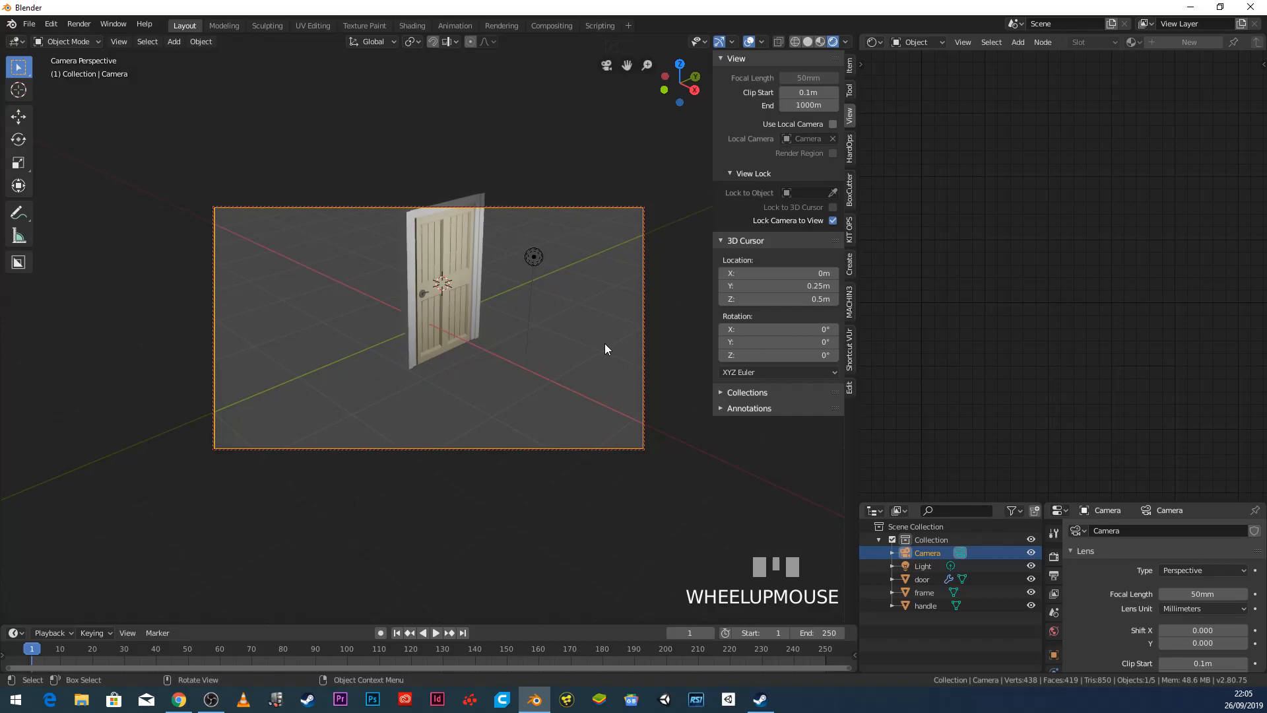
middle_drag(601, 351, 446, 355)
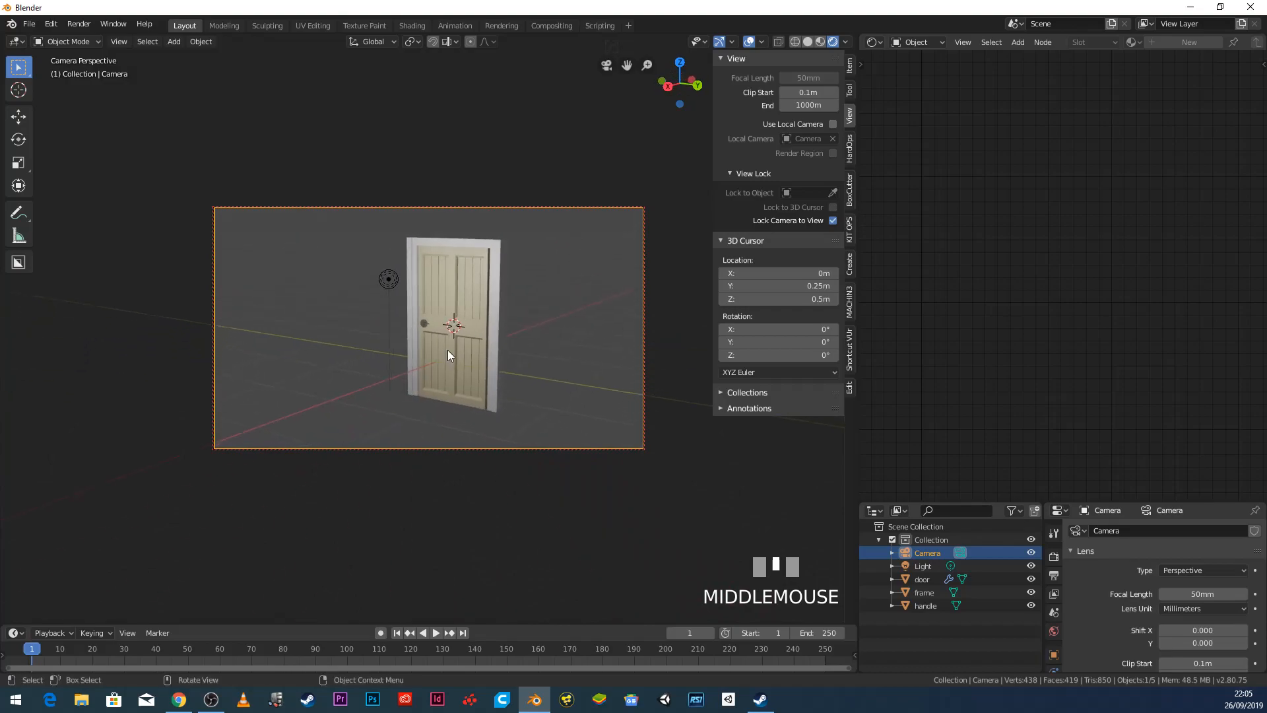
scroll(448, 350, up, 1)
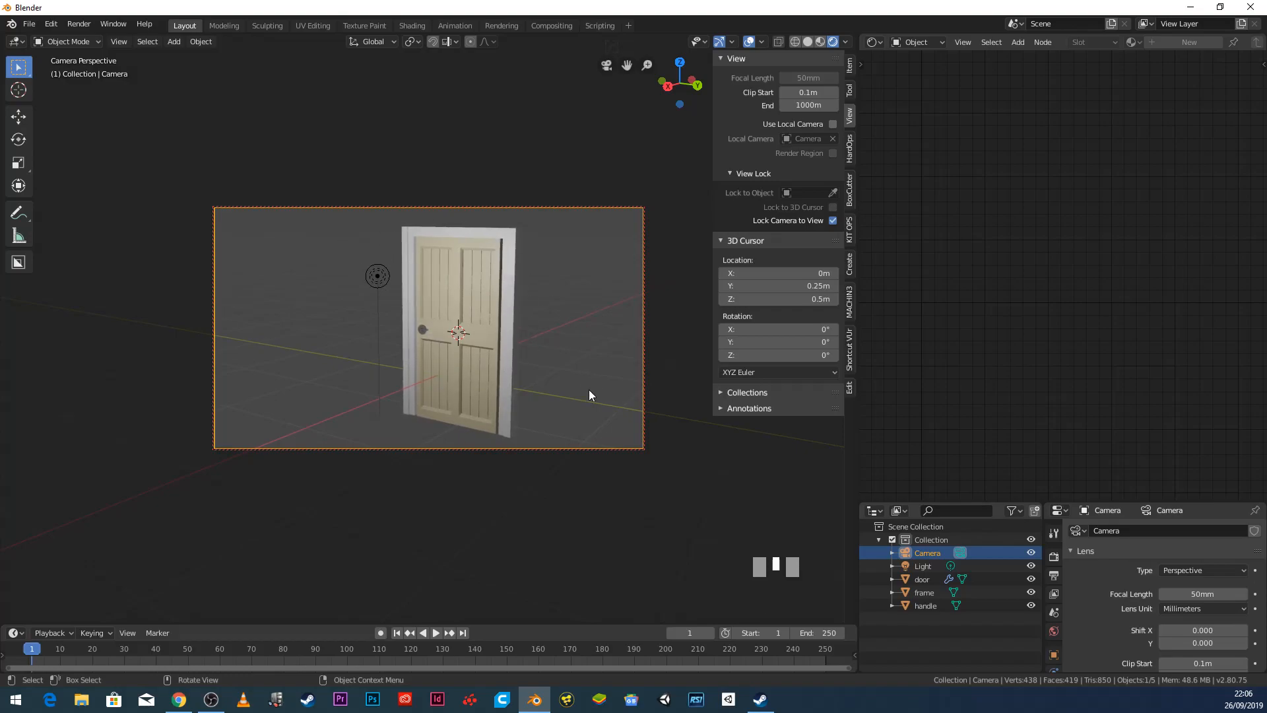
click(833, 221)
scroll(327, 387, up, 1)
scroll(327, 386, up, 2)
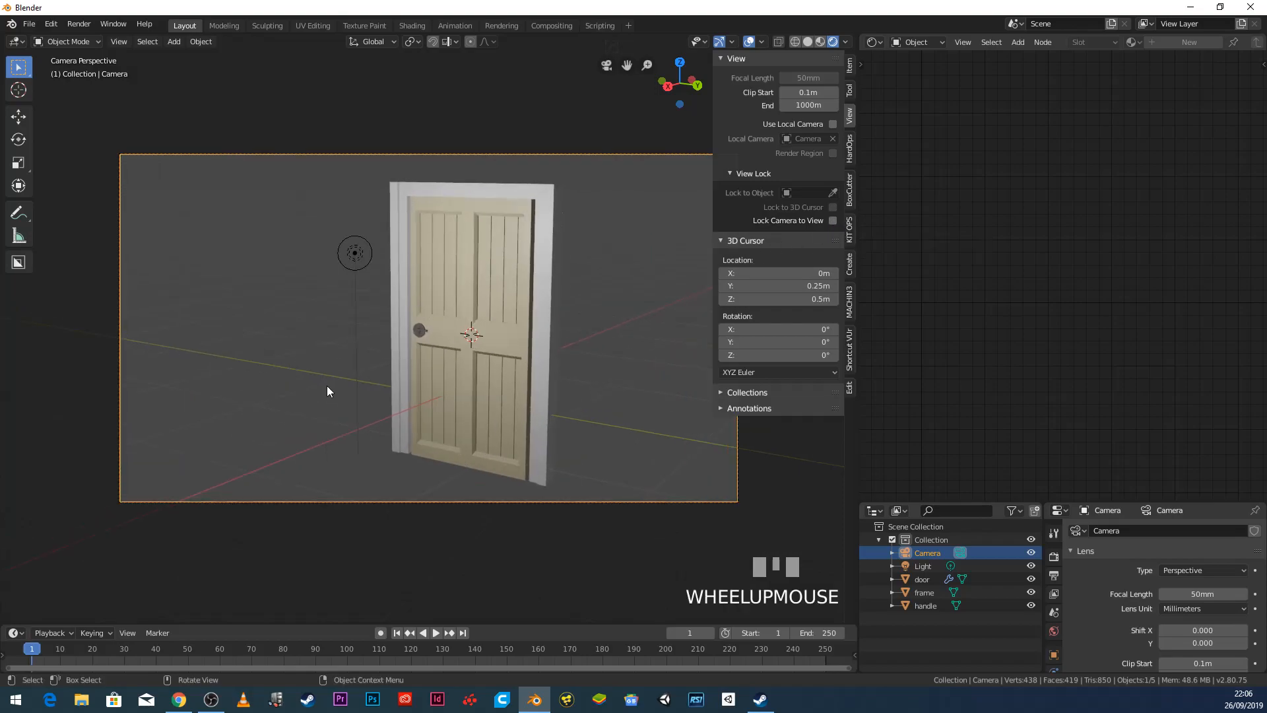
Step: Render a still image of the door from the camera view, review it and close the render window
middle_drag(327, 386, 505, 396)
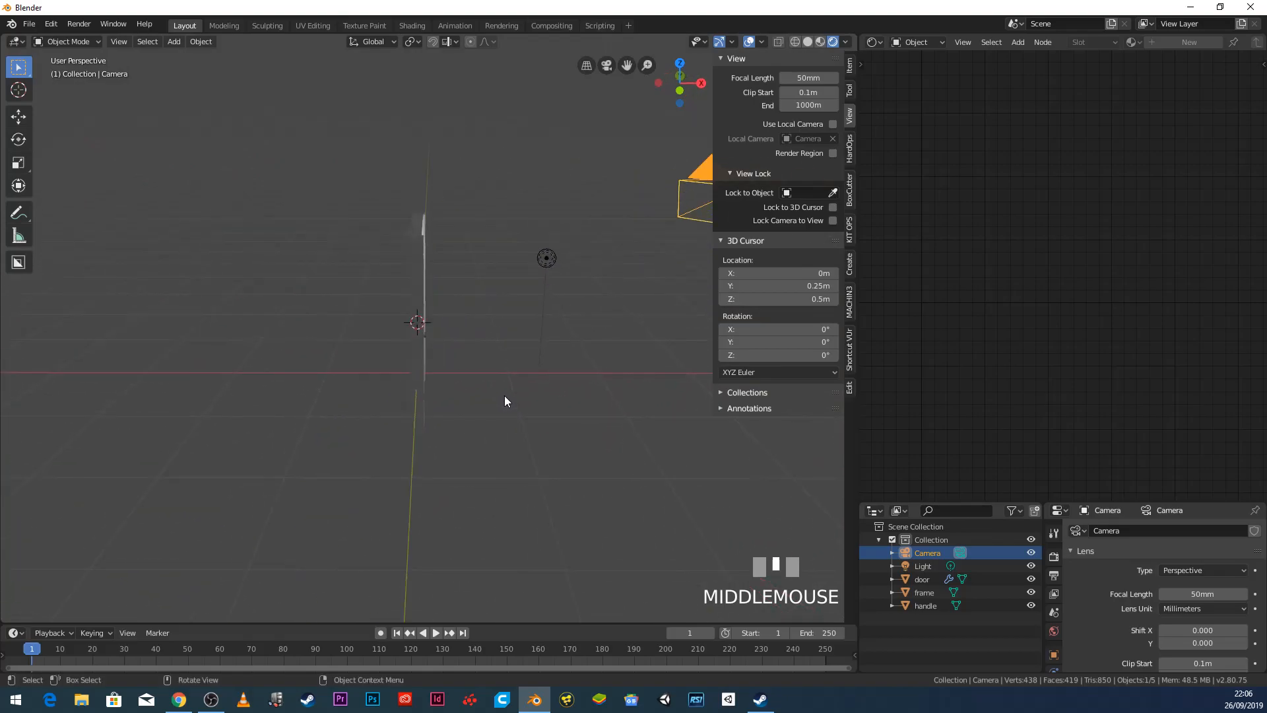
click(416, 301)
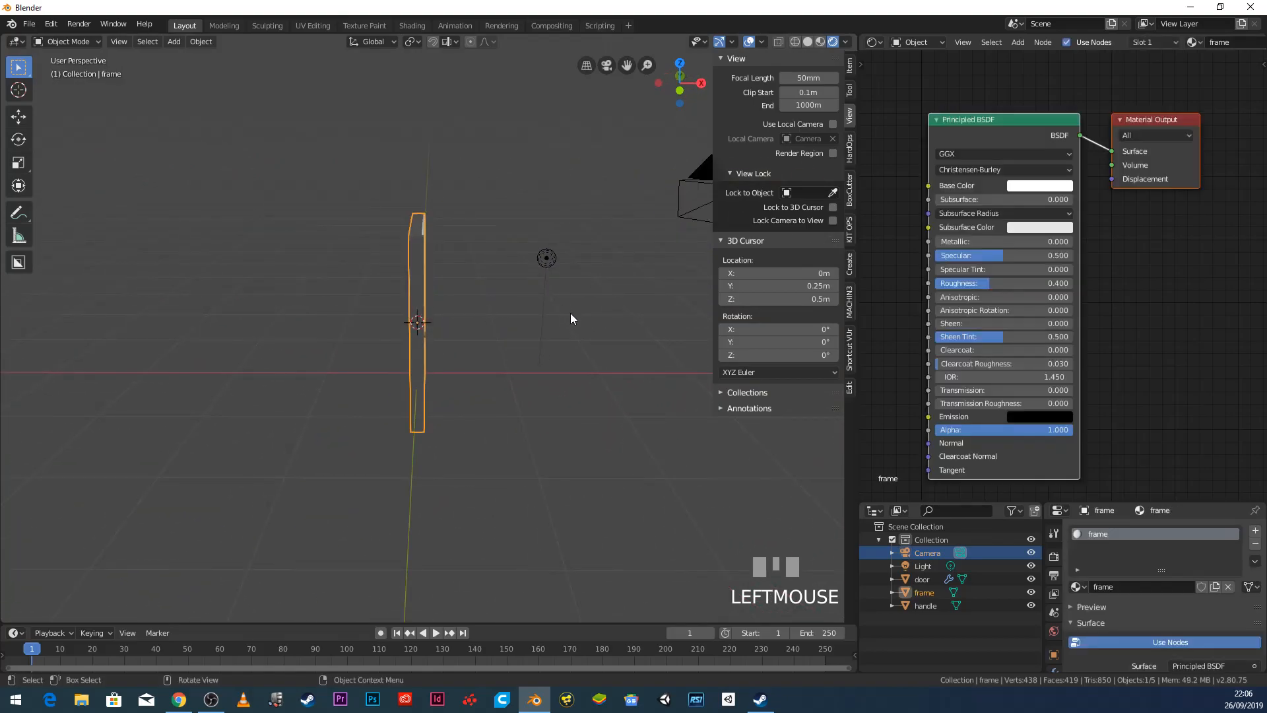
key(KP_0)
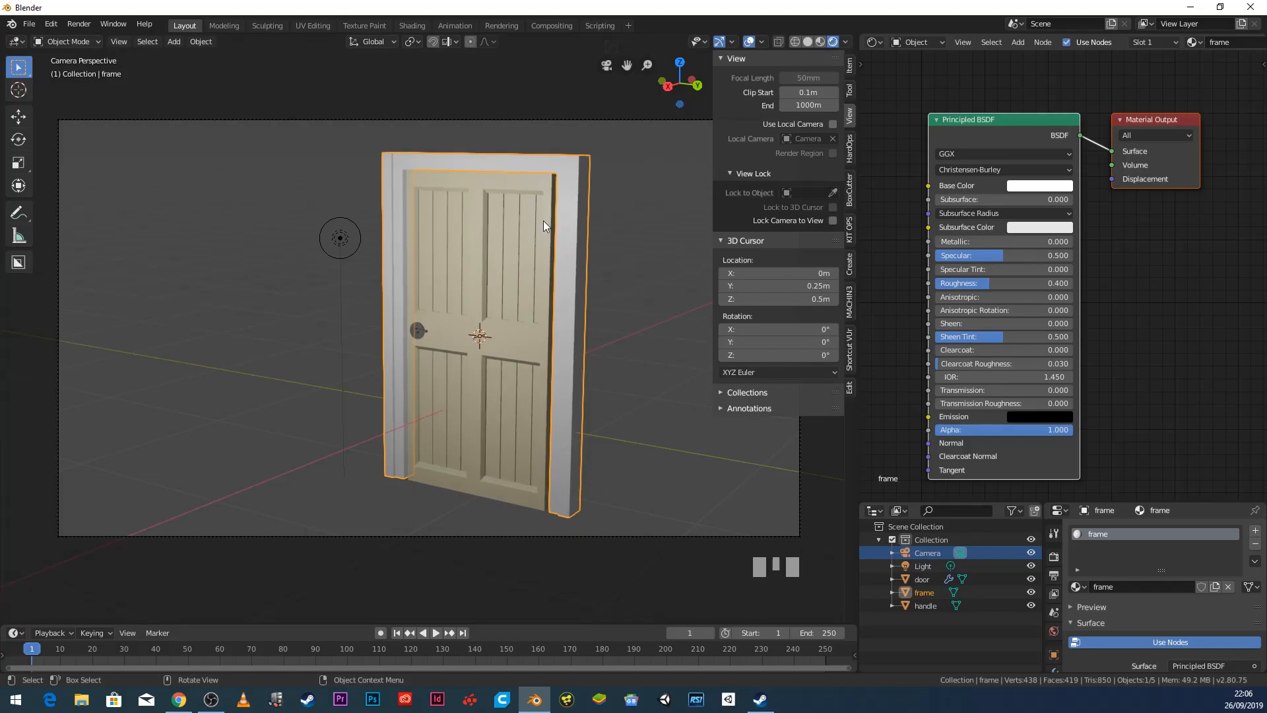
click(89, 30)
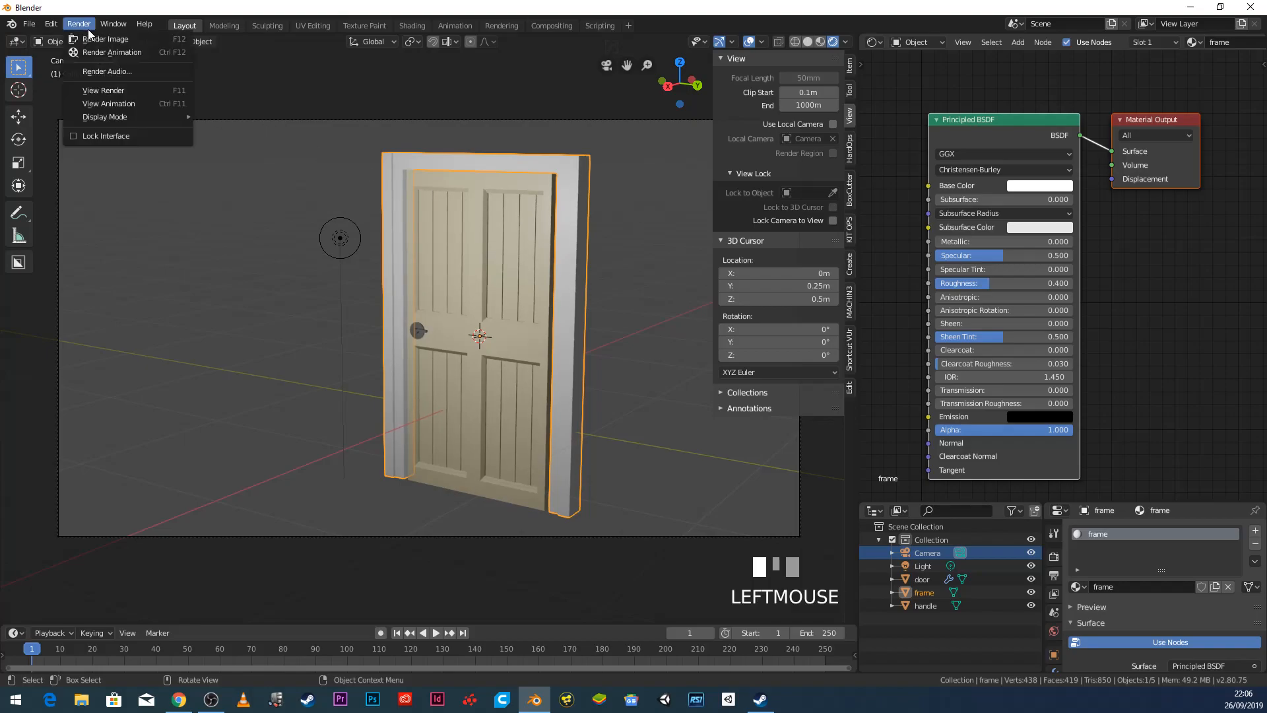
click(94, 38)
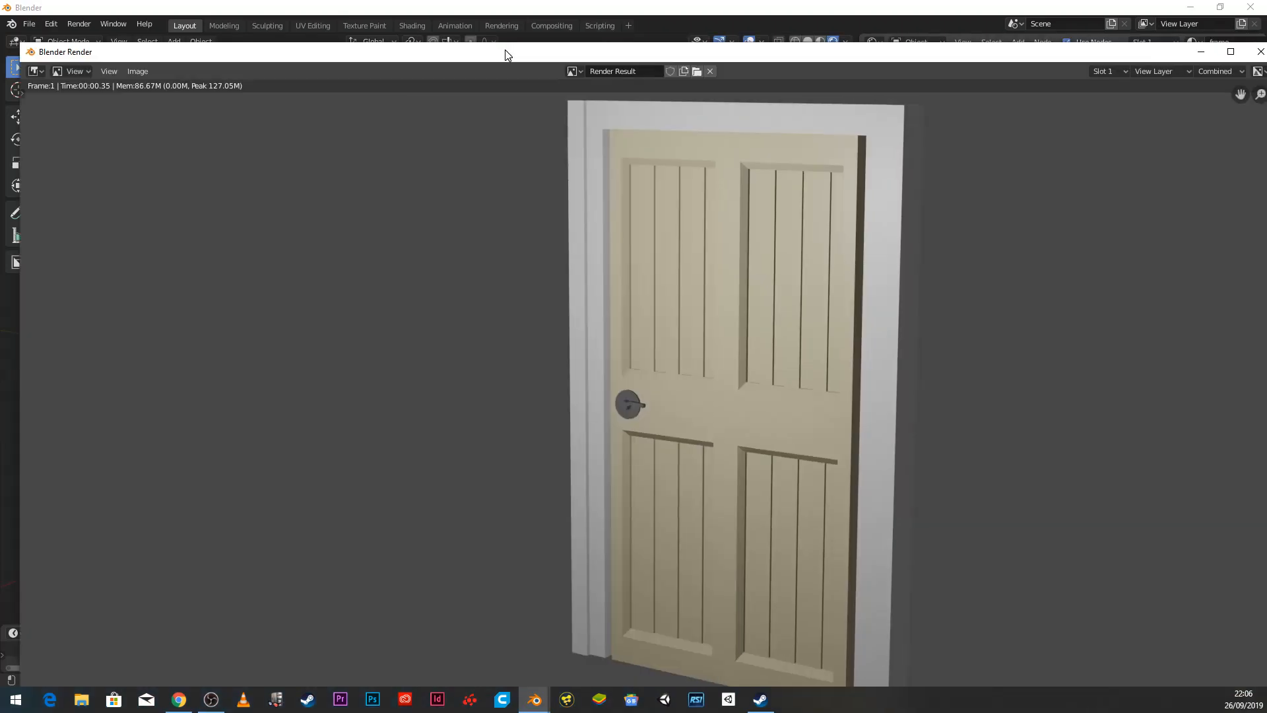
drag(510, 51, 423, 36)
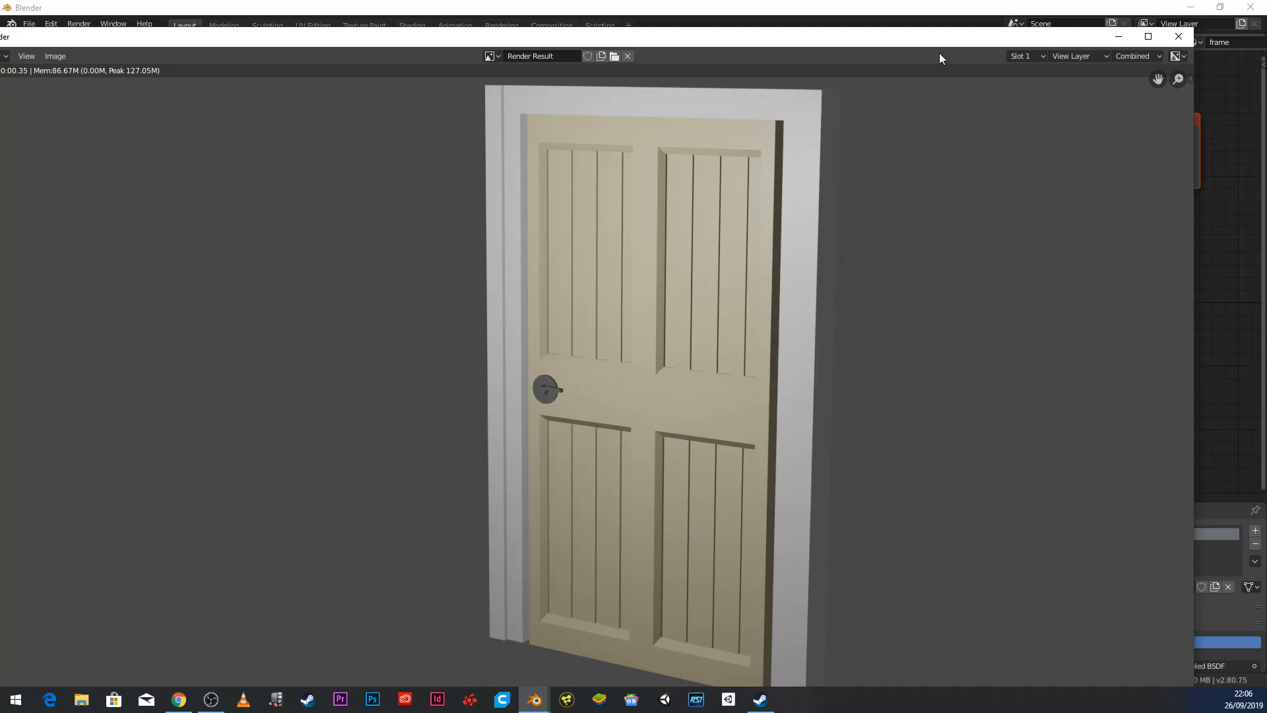
click(1179, 37)
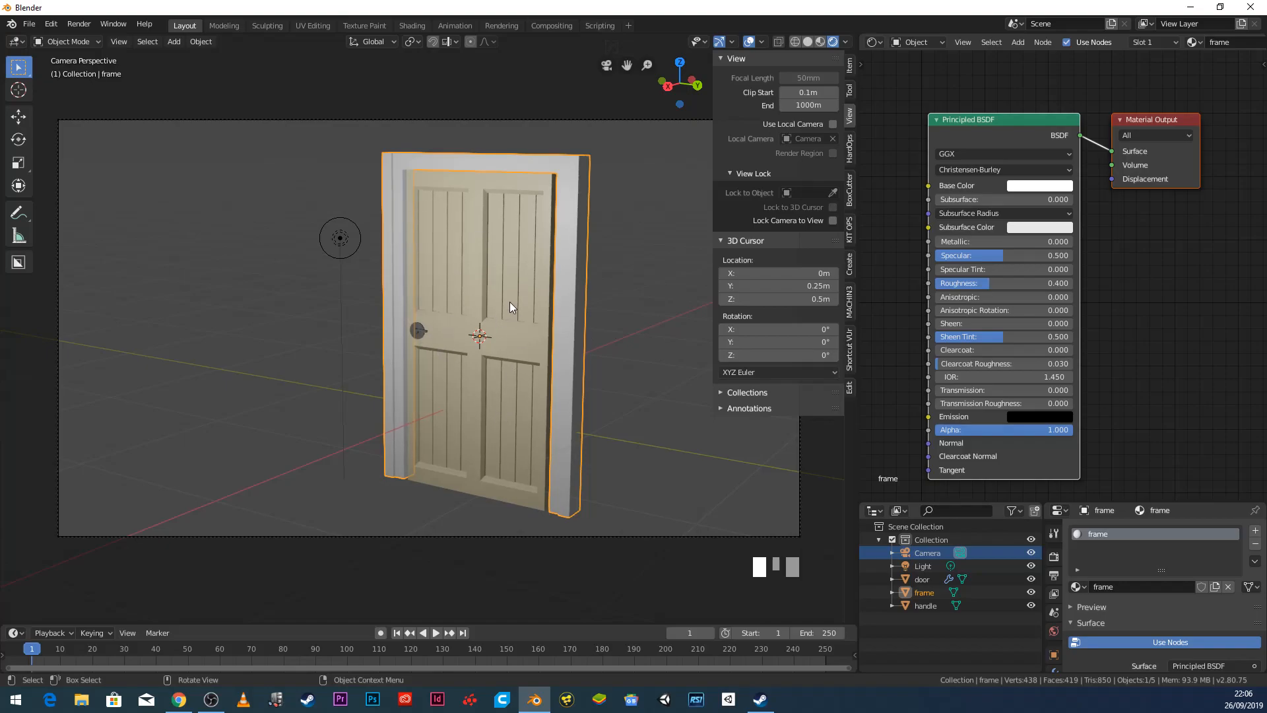
Step: Select the door, enlarge the outliner and properties areas, and display the door's modifiers
key(Tab)
key(Tab)
click(517, 293)
drag(1109, 502, 1109, 360)
click(1056, 531)
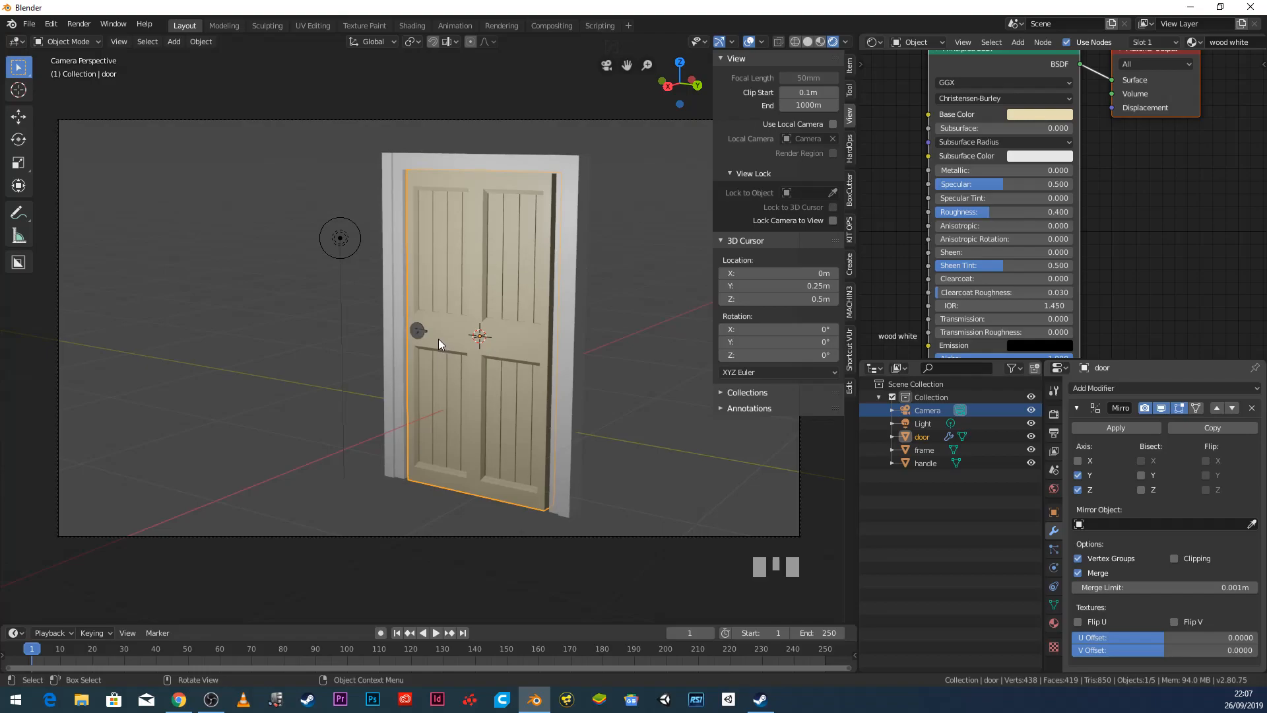
Step: Check the modifier lists of the frame, the door and the handle by selecting each object in turn
click(576, 185)
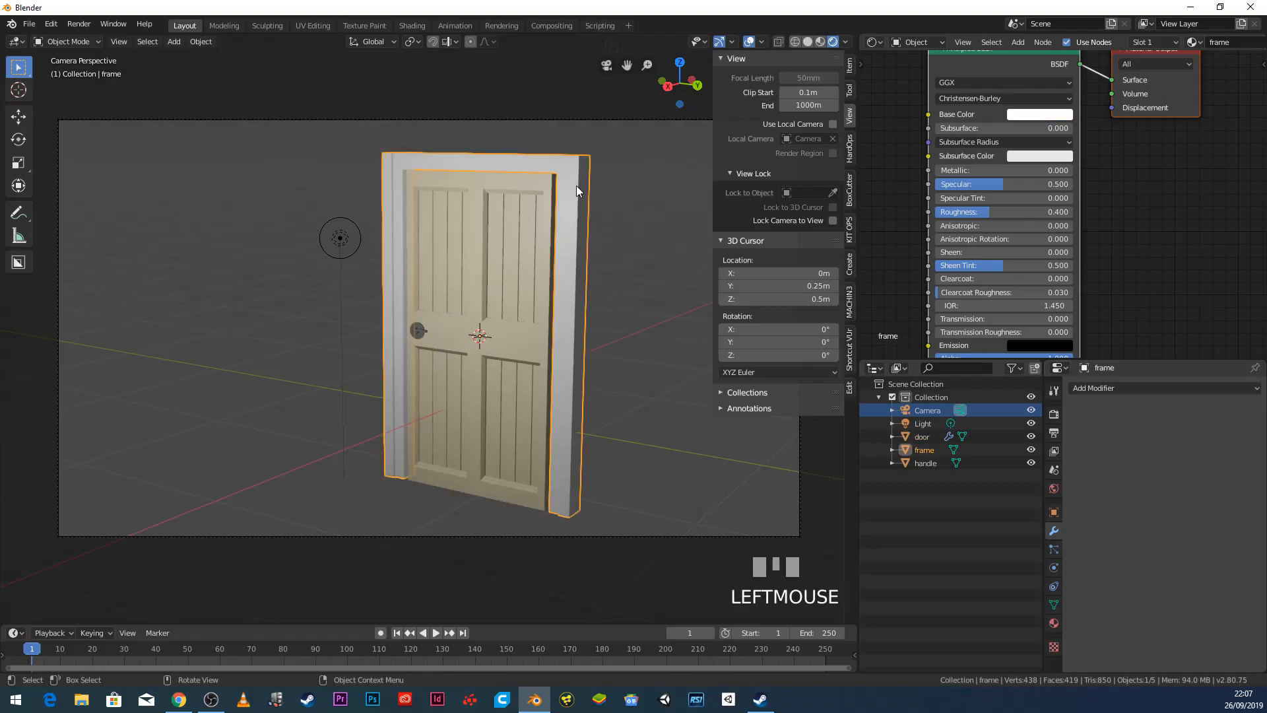
click(513, 219)
drag(429, 331, 419, 330)
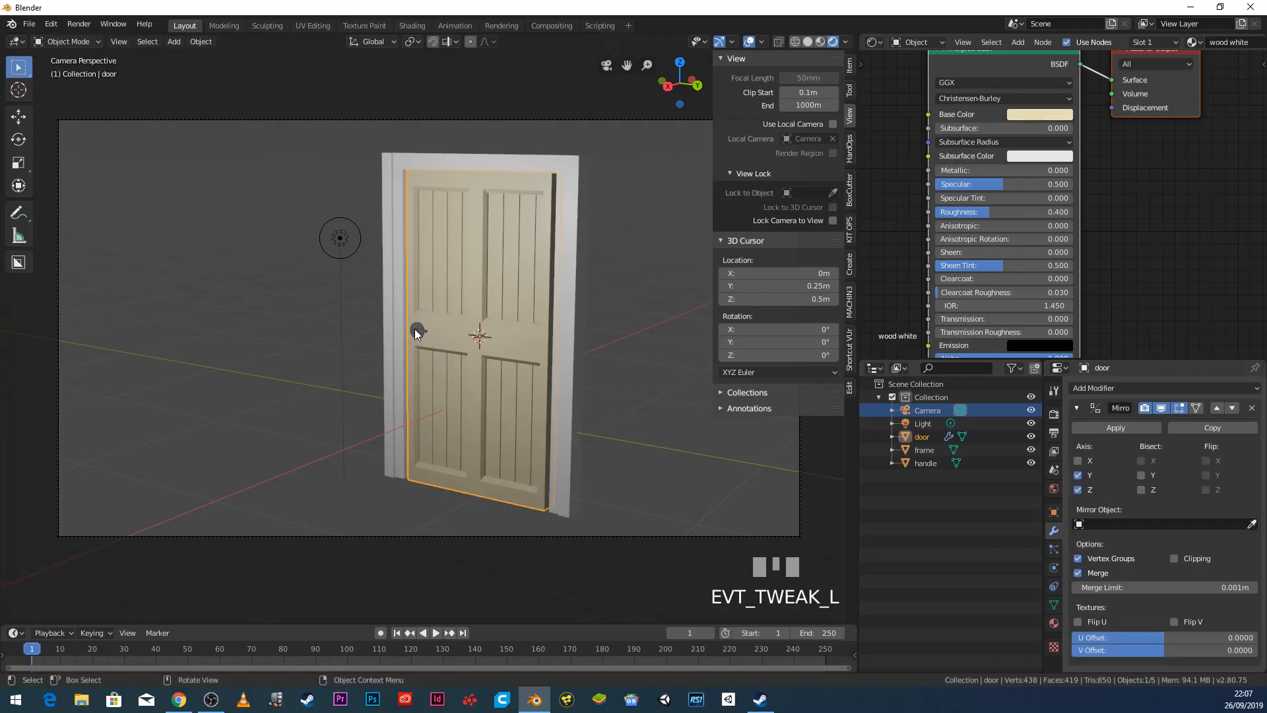
click(416, 332)
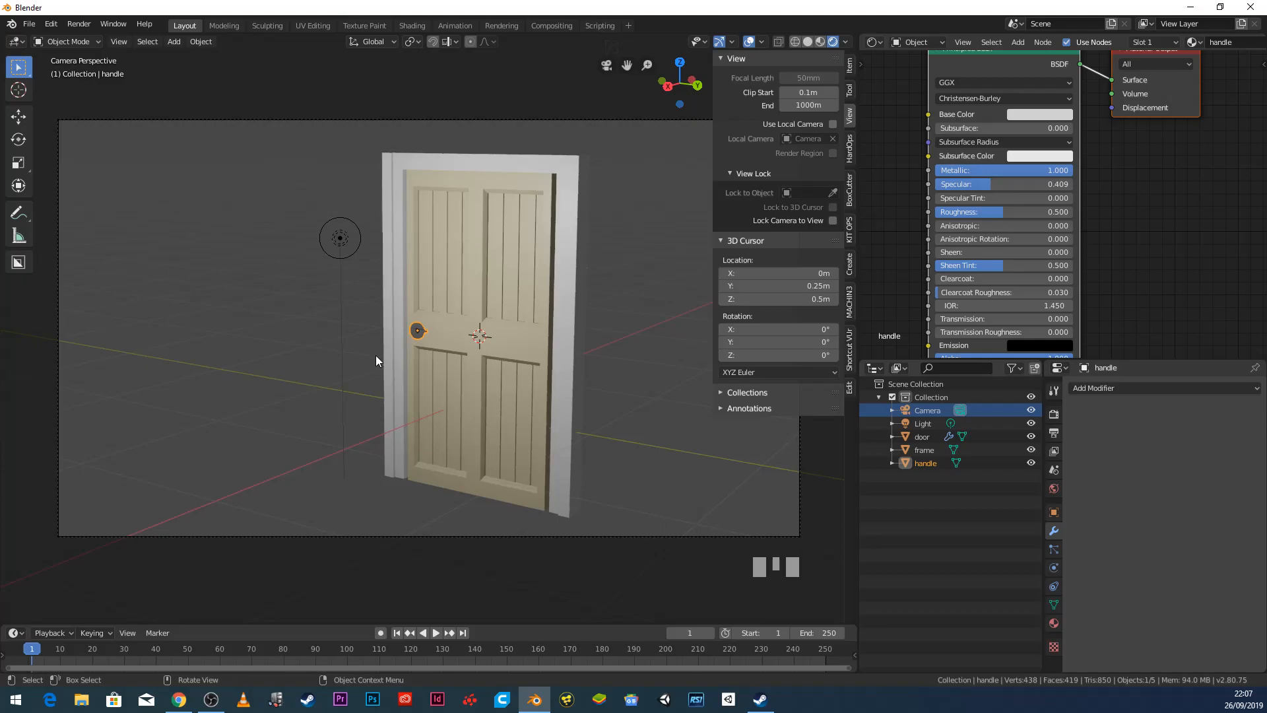
Step: Examine the handle's geometry up close and the whole door from several angles and distances
key(KP_Decimal)
middle_drag(313, 354, 412, 238)
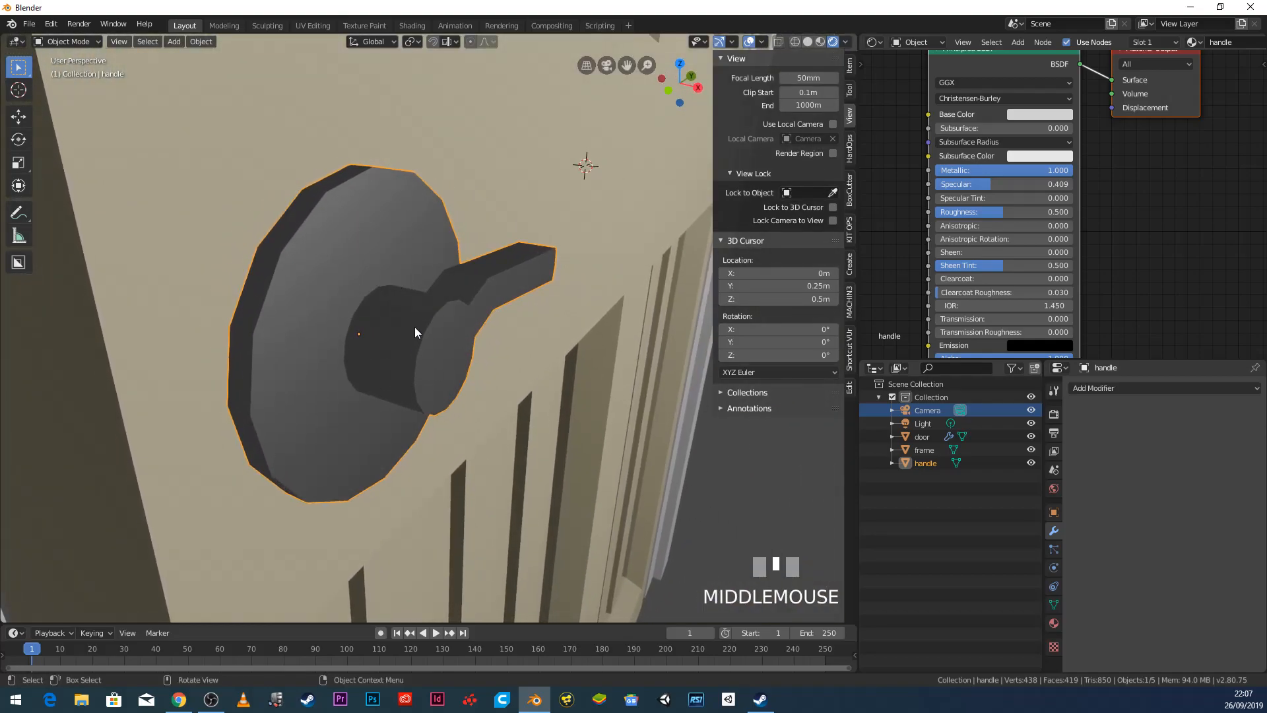
scroll(412, 300, down, 8)
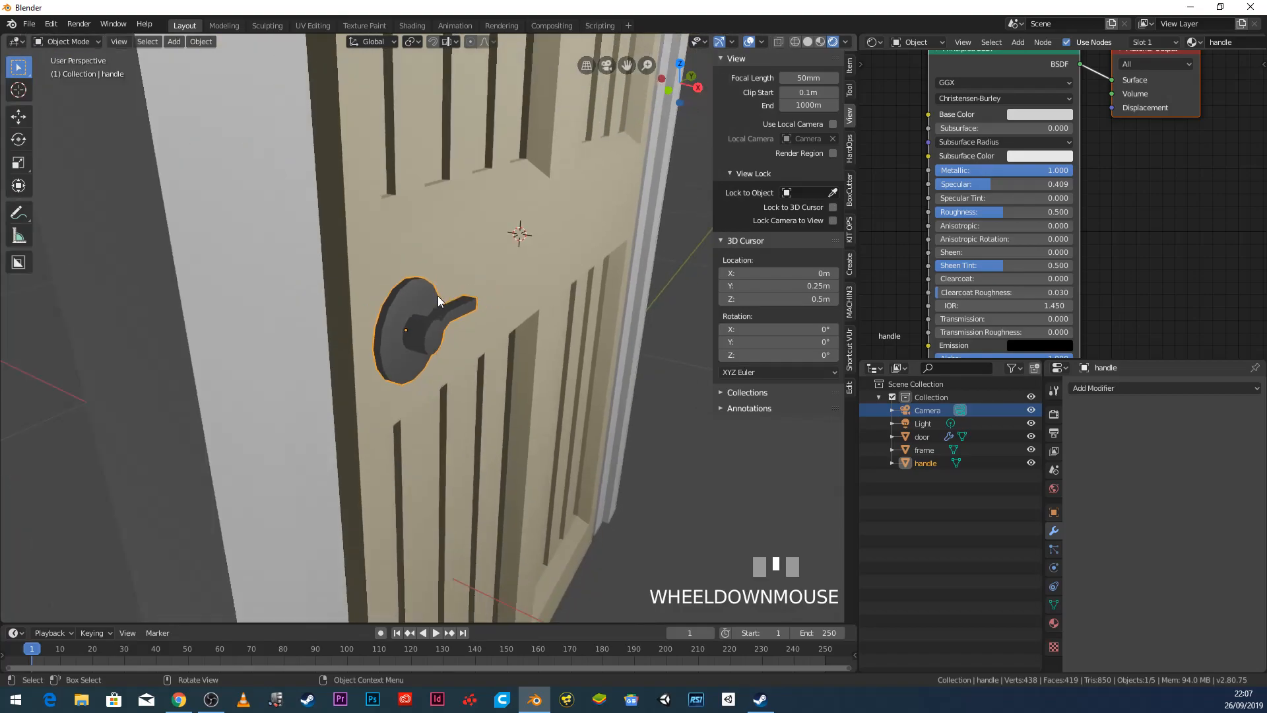
middle_drag(437, 295, 435, 351)
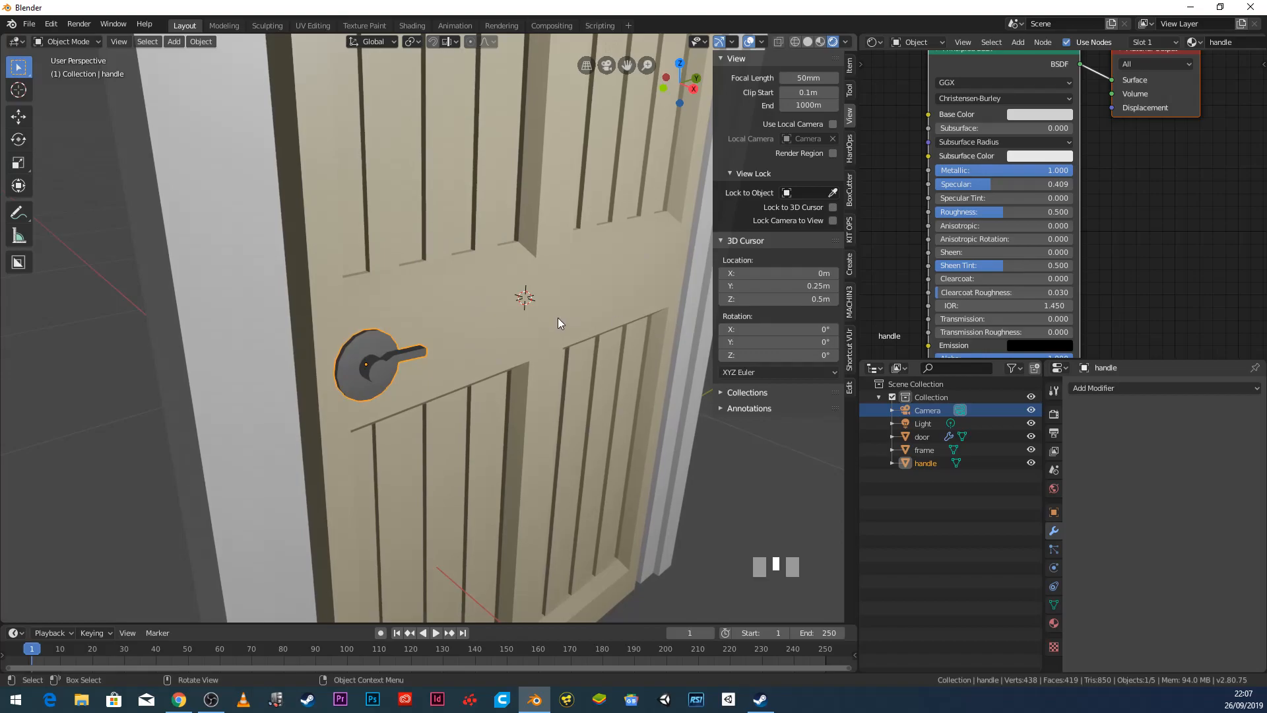
scroll(554, 317, down, 3)
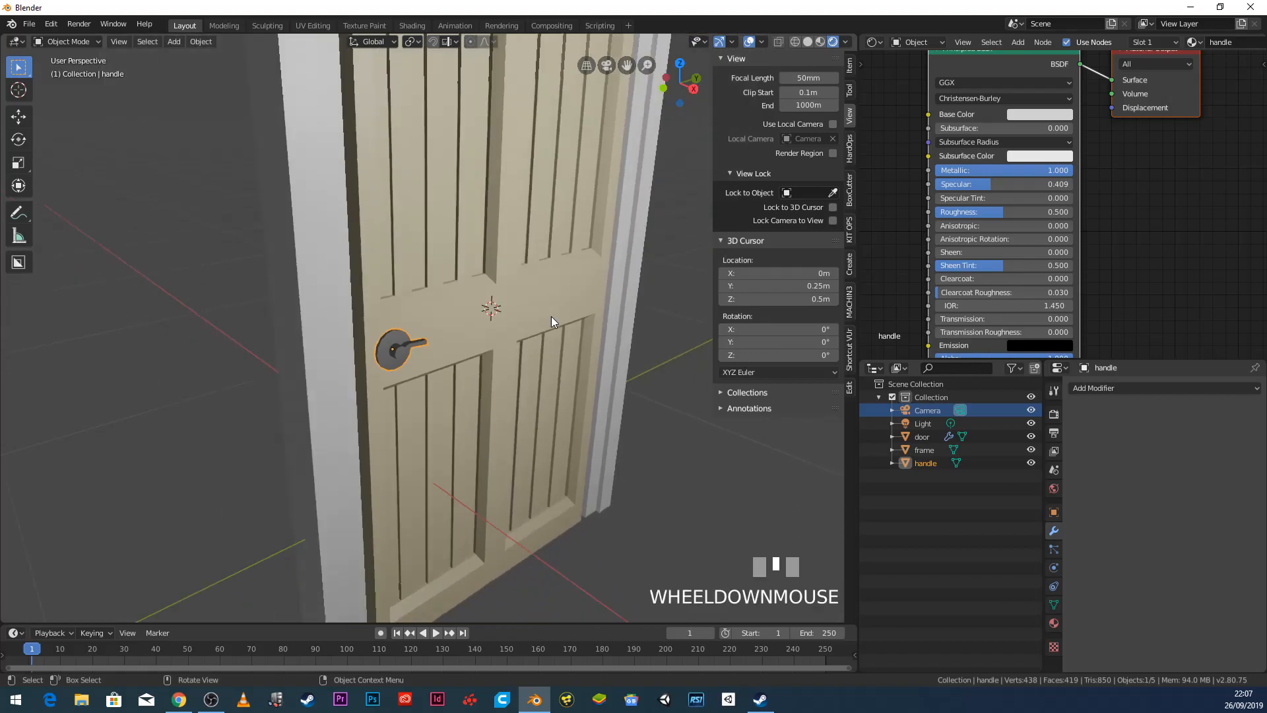
scroll(542, 317, down, 2)
middle_drag(540, 318, 461, 295)
scroll(478, 287, down, 2)
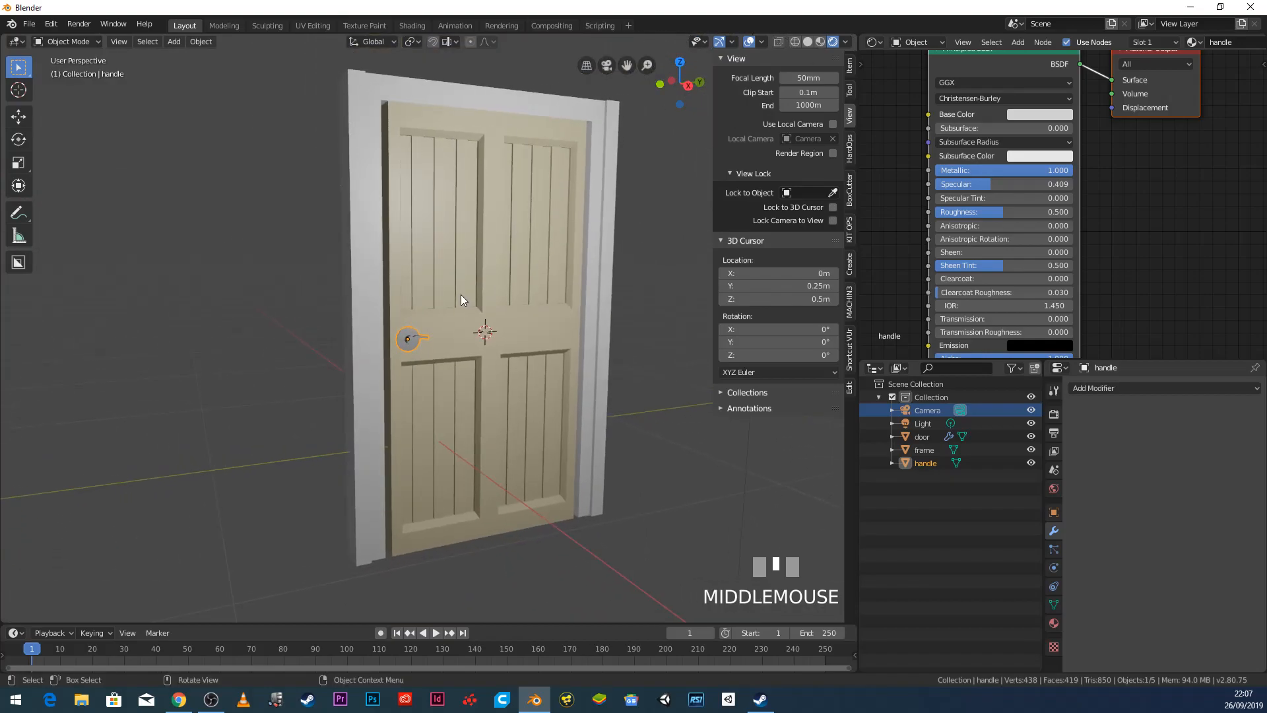